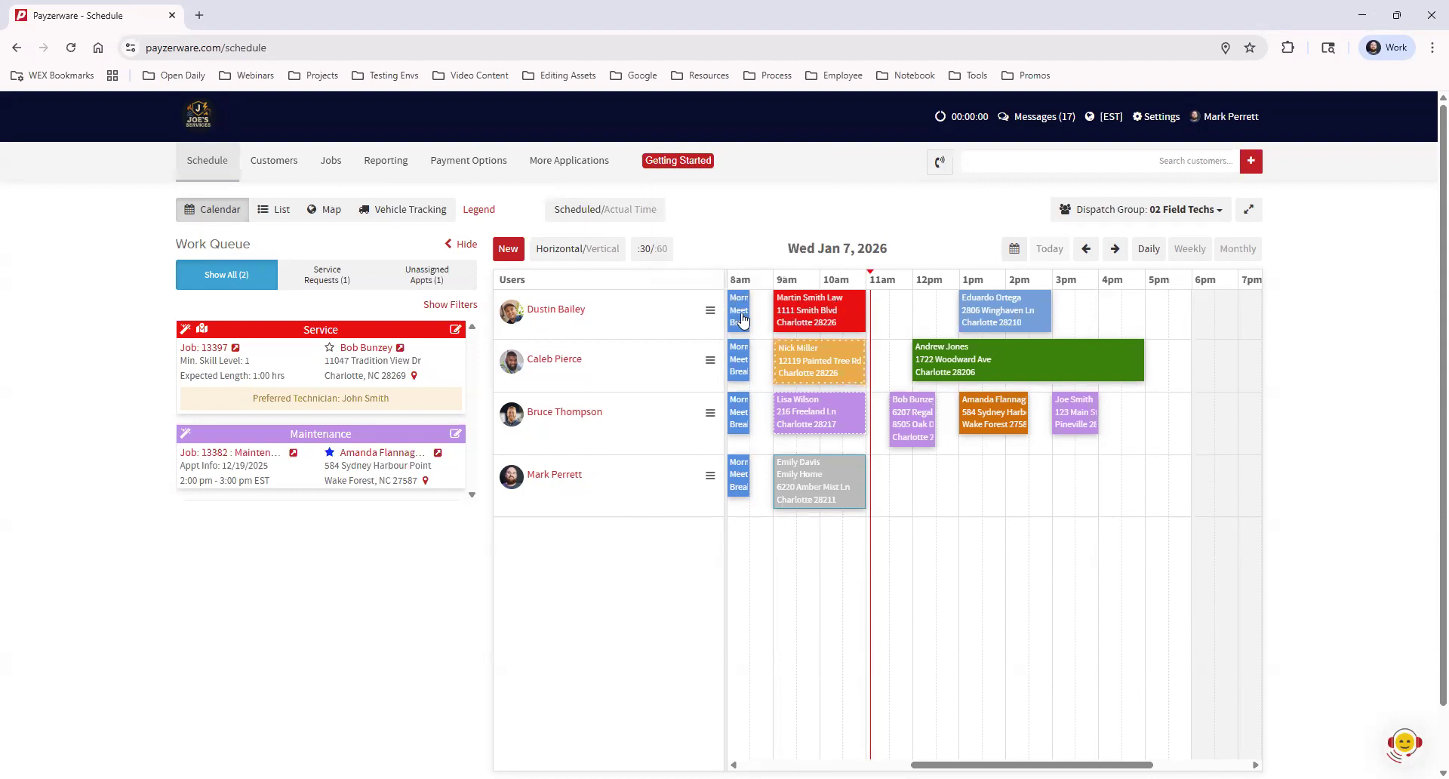
Cycle the schedule through List, Calendar and List views, ending on the Map view
mouse_move(739, 309)
mouse_move(1044, 317)
left_click(278, 212)
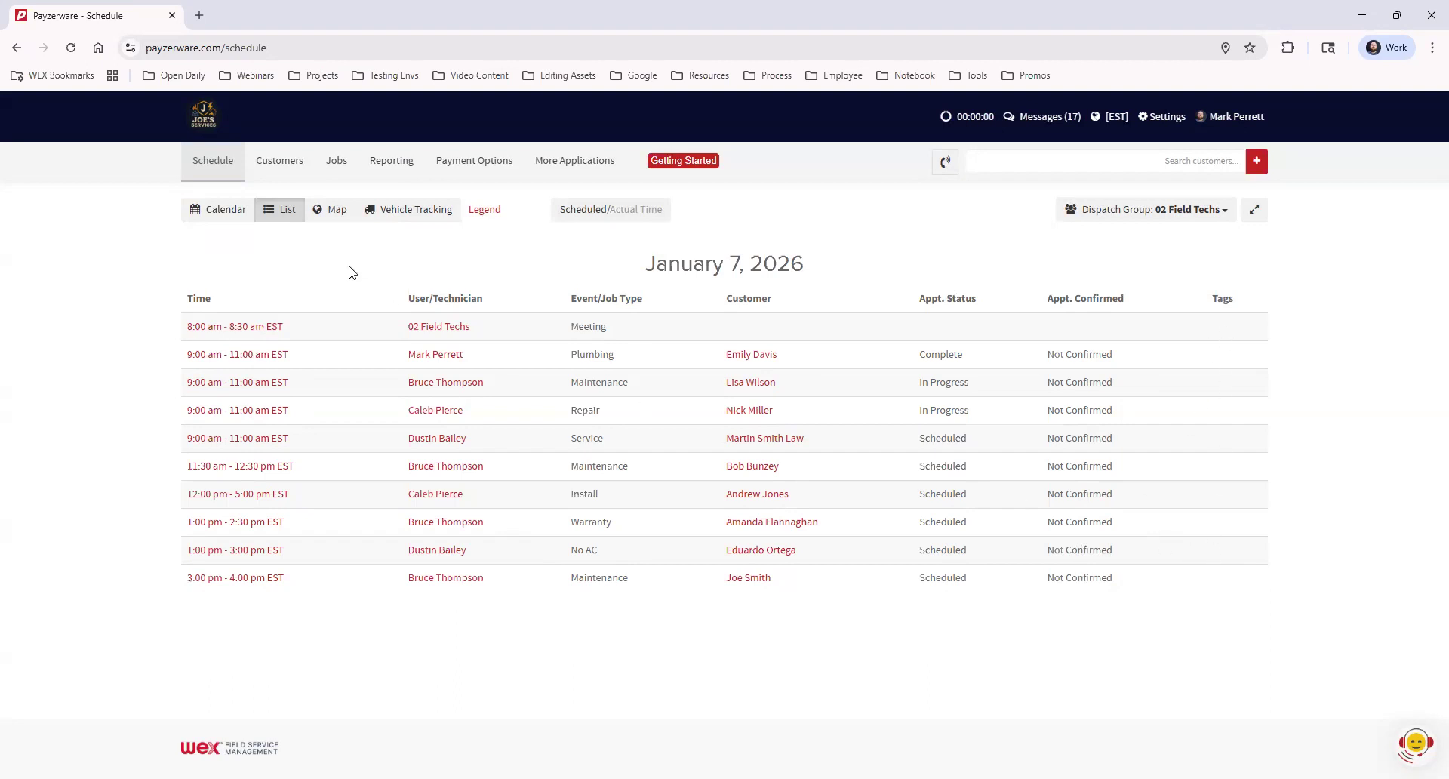
left_click(215, 214)
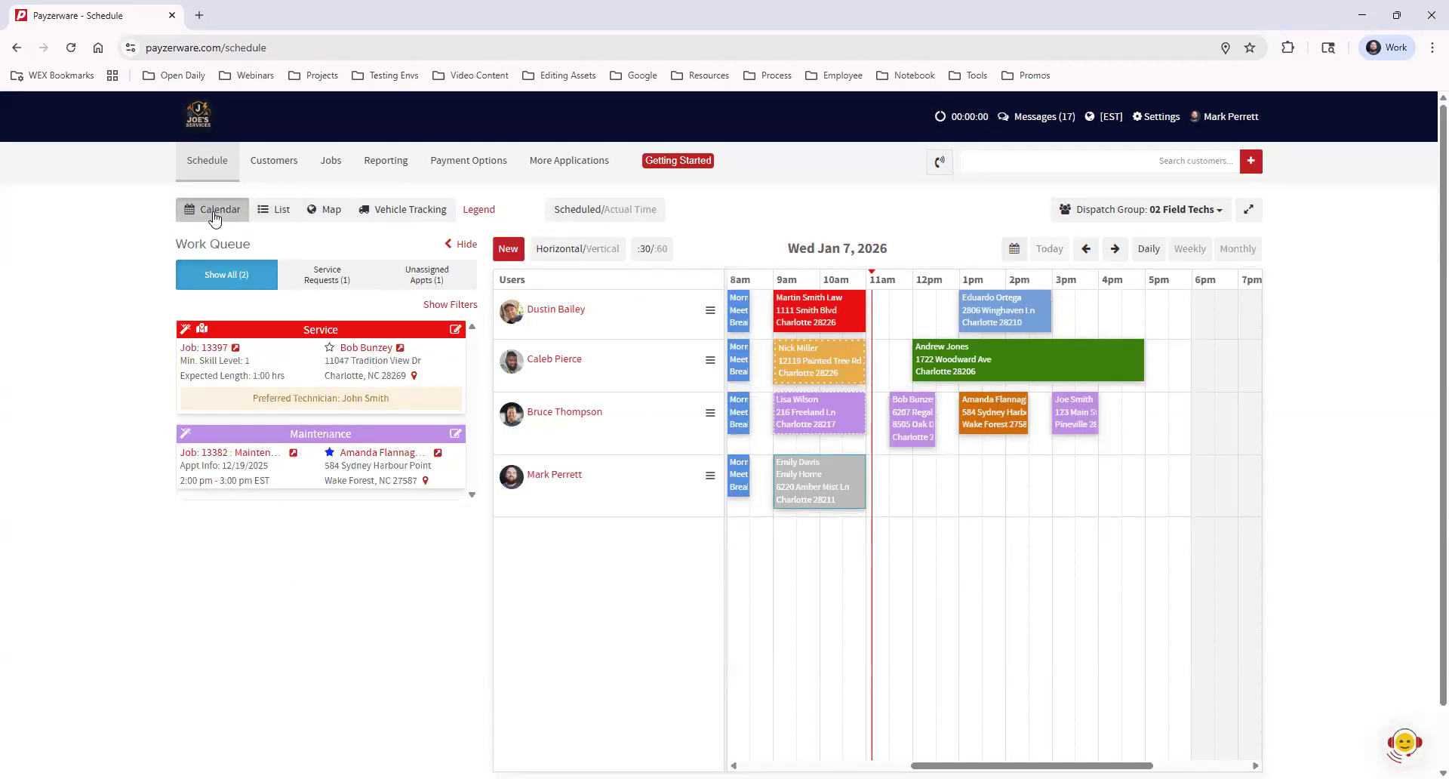
left_click(272, 214)
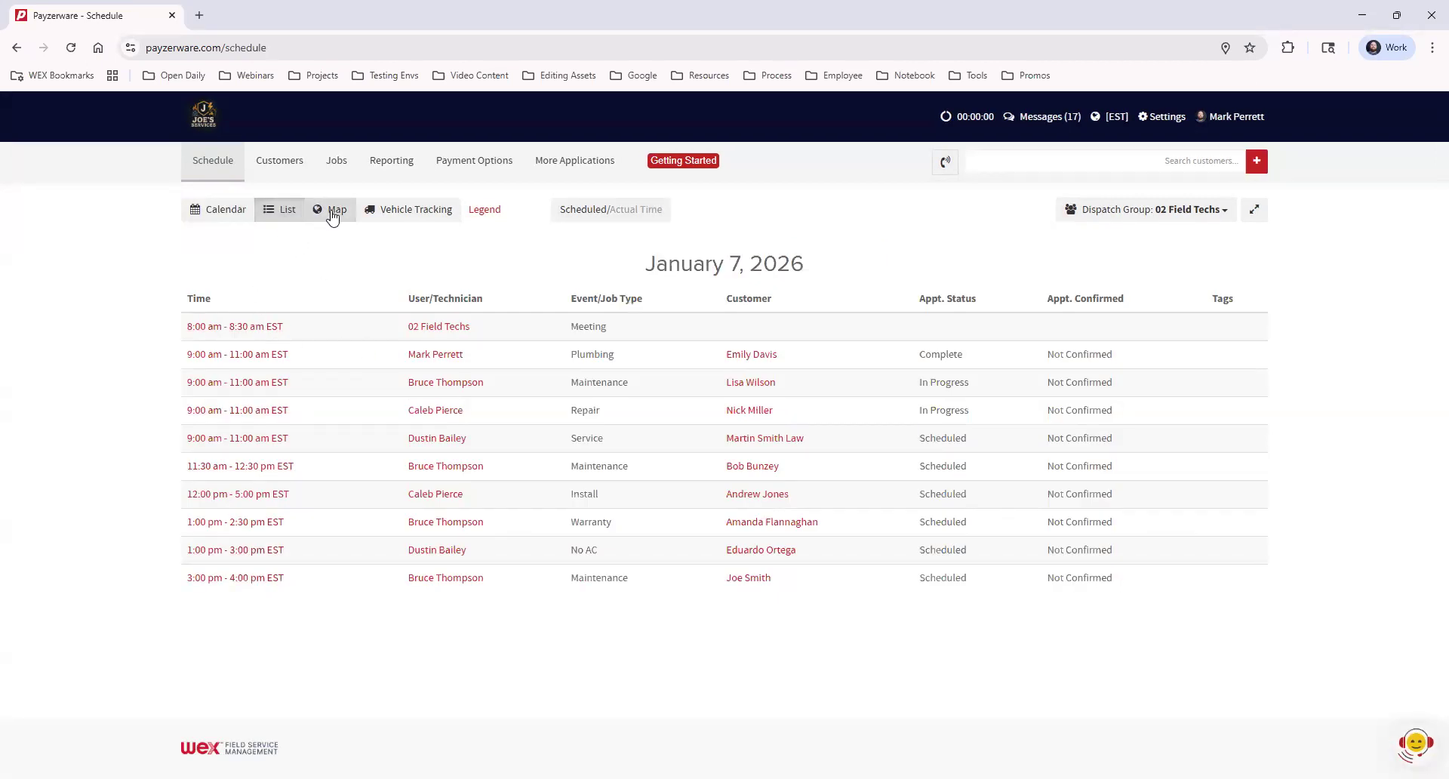
left_click(333, 216)
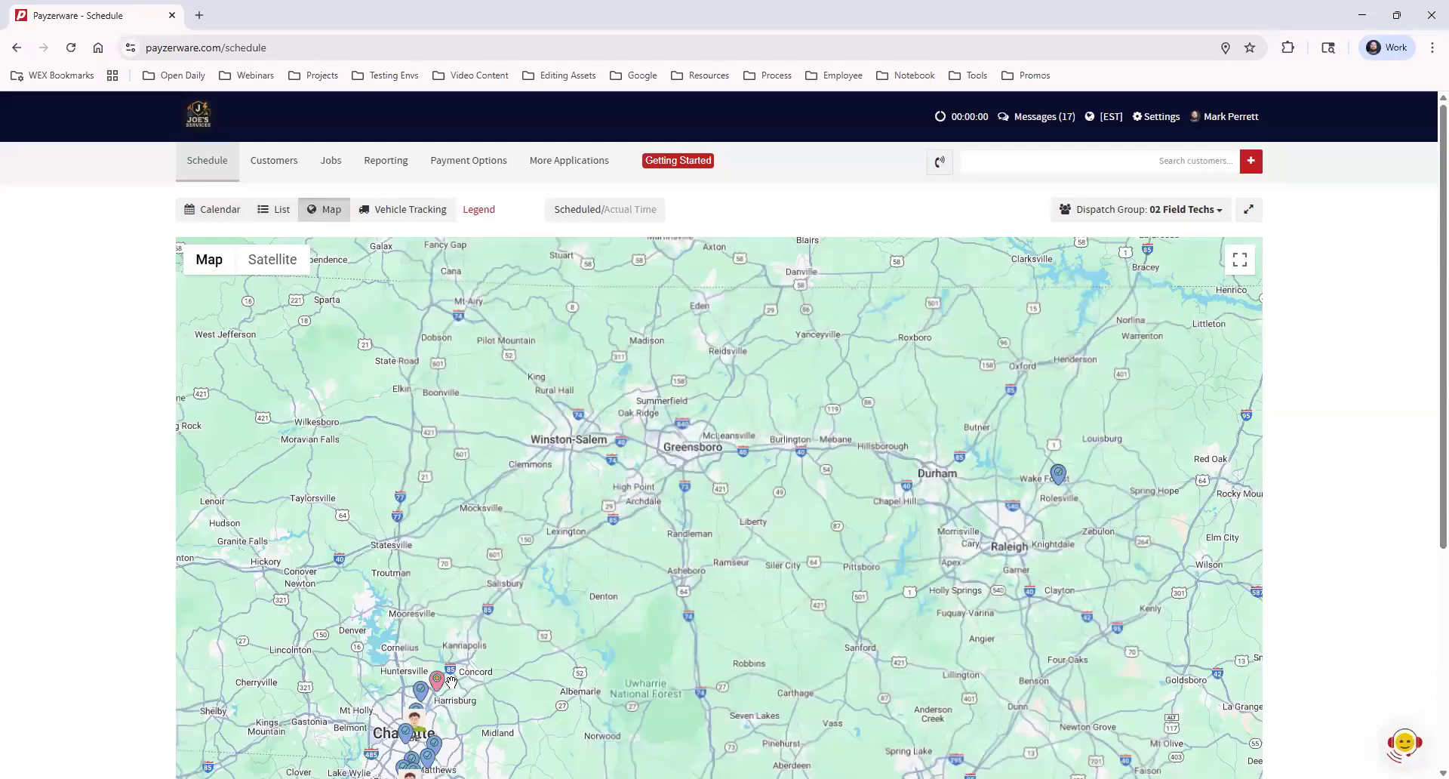
Zoom in on the Charlotte-area pins, check the unassigned service request, and open Vehicle Tracking in a new tab
scroll(451, 682, "up", 3)
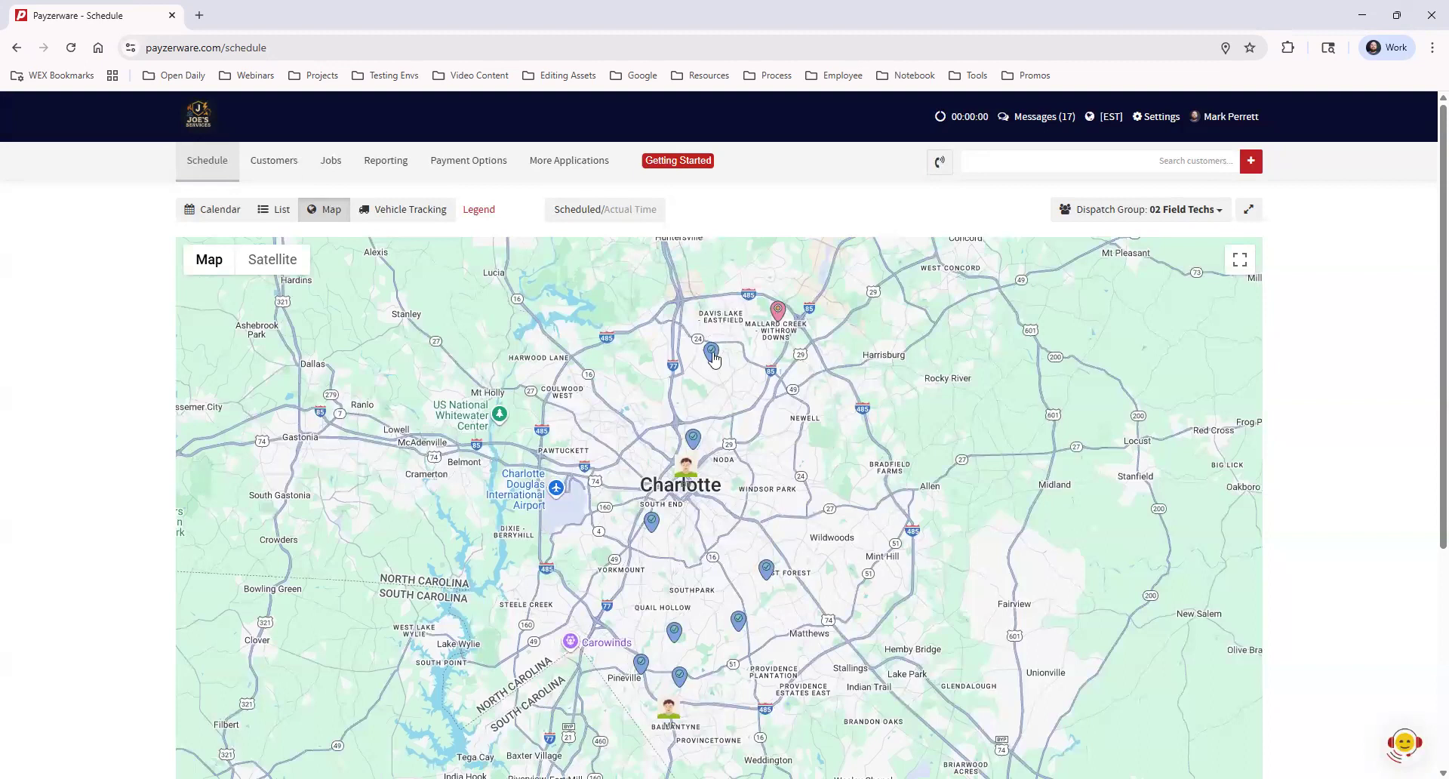
left_click(778, 313)
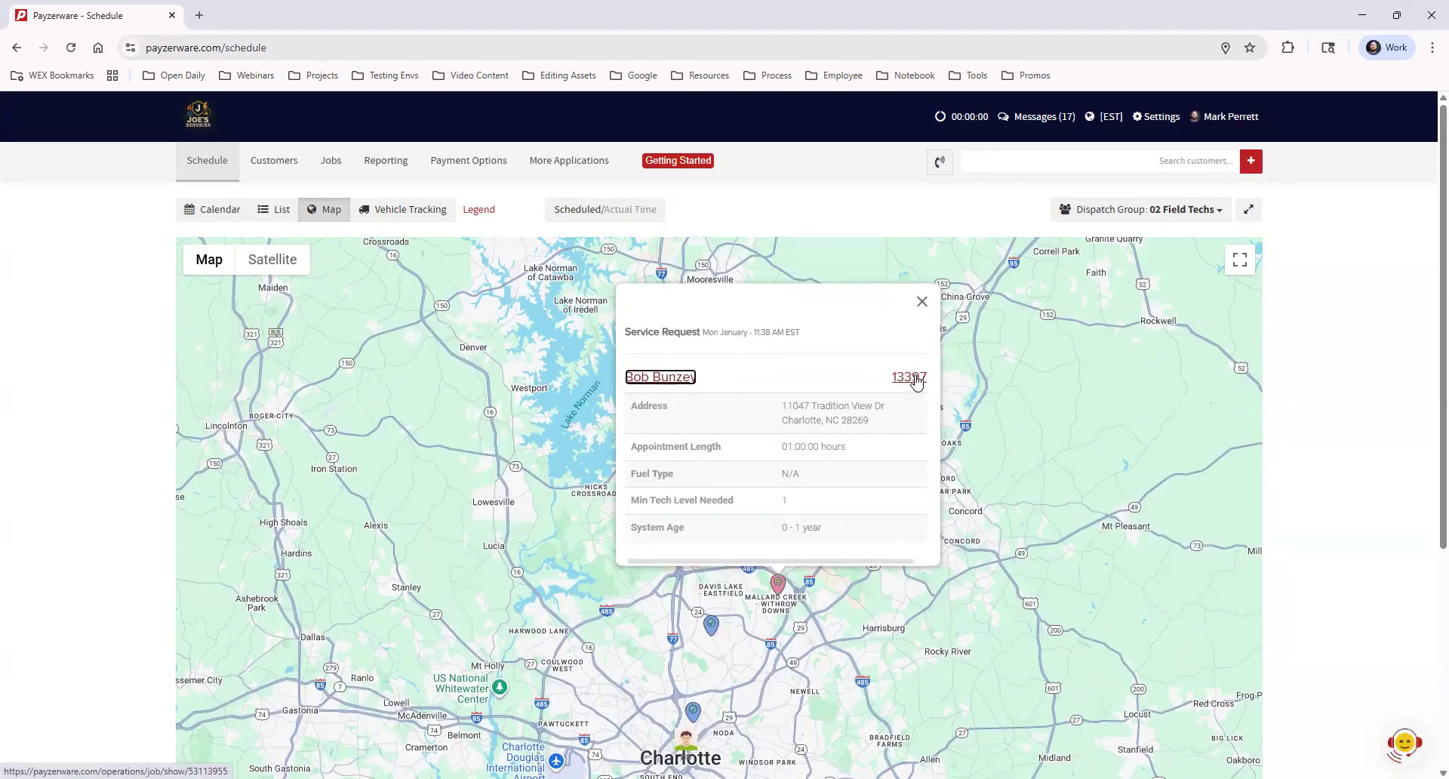
scroll(853, 494, "down", 1)
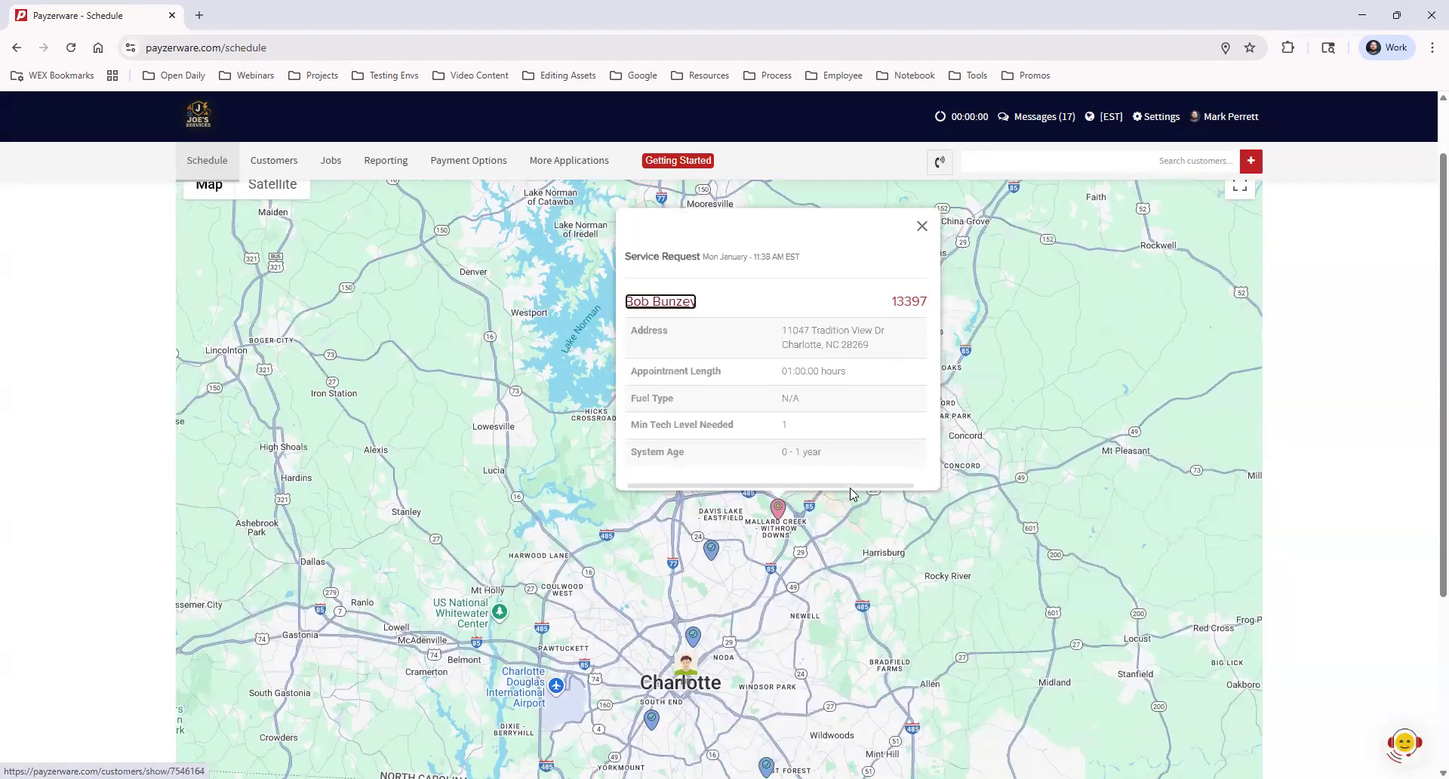
scroll(868, 453, "up", 1)
left_click(922, 302)
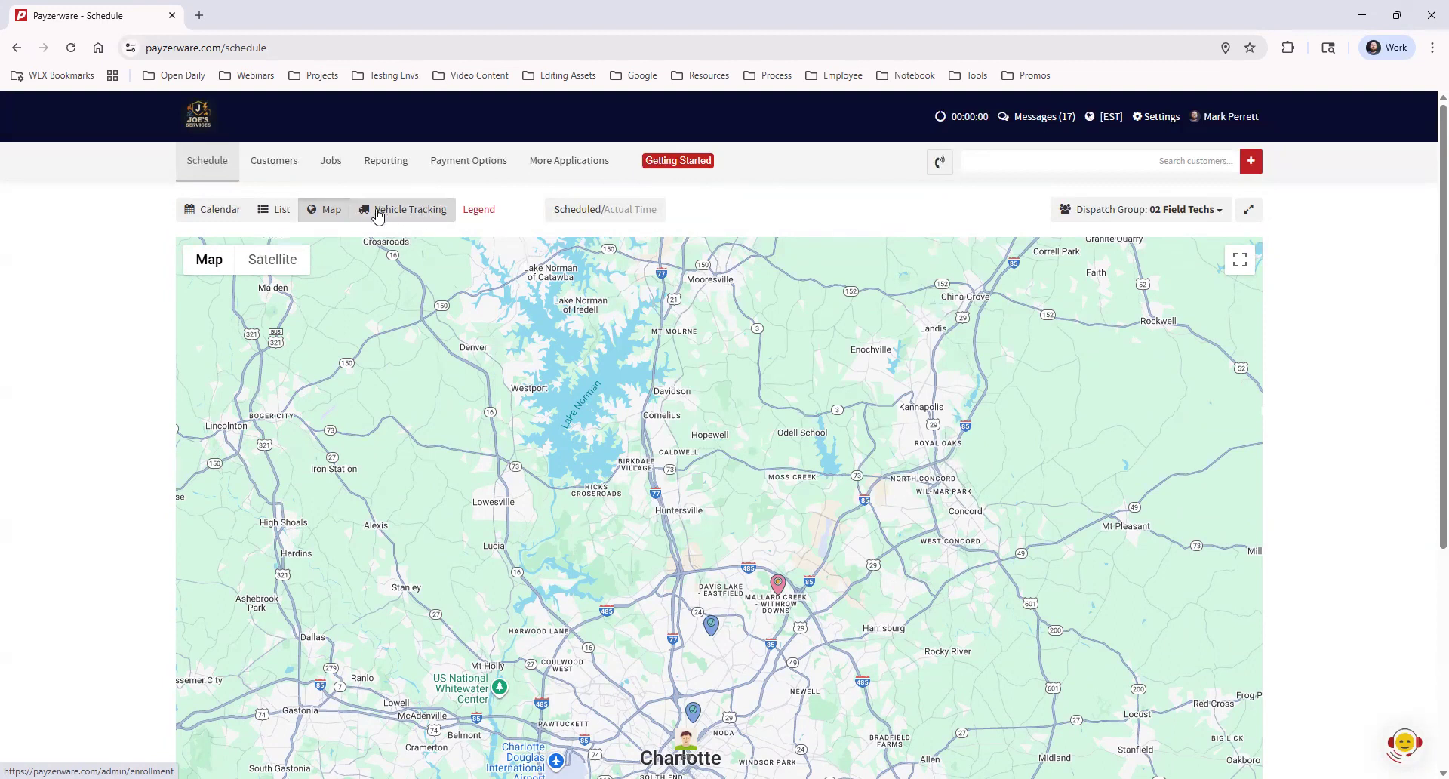
middle_click(418, 209)
Browse the Additional Products on the Vehicle Tracking page, then close that tab
left_click(283, 15)
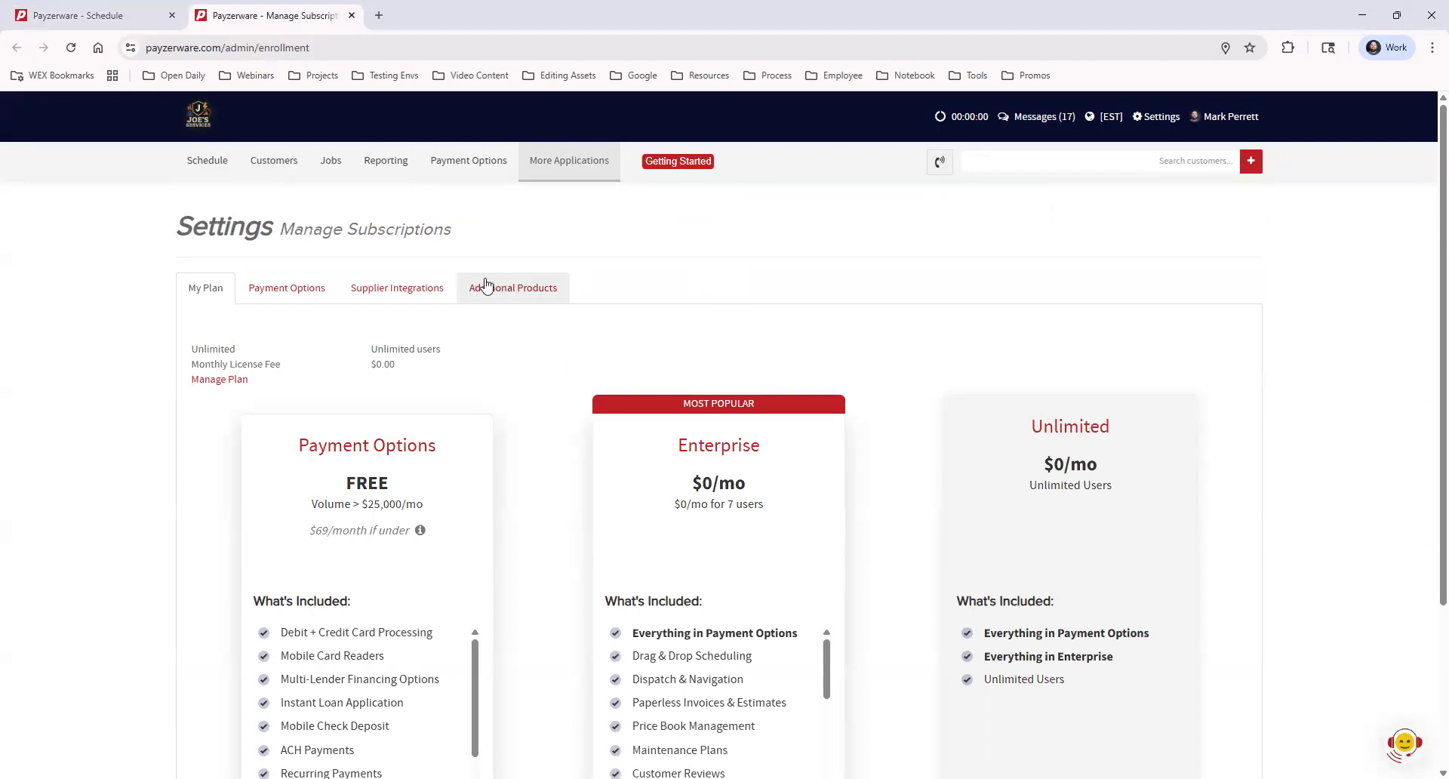
left_click(491, 289)
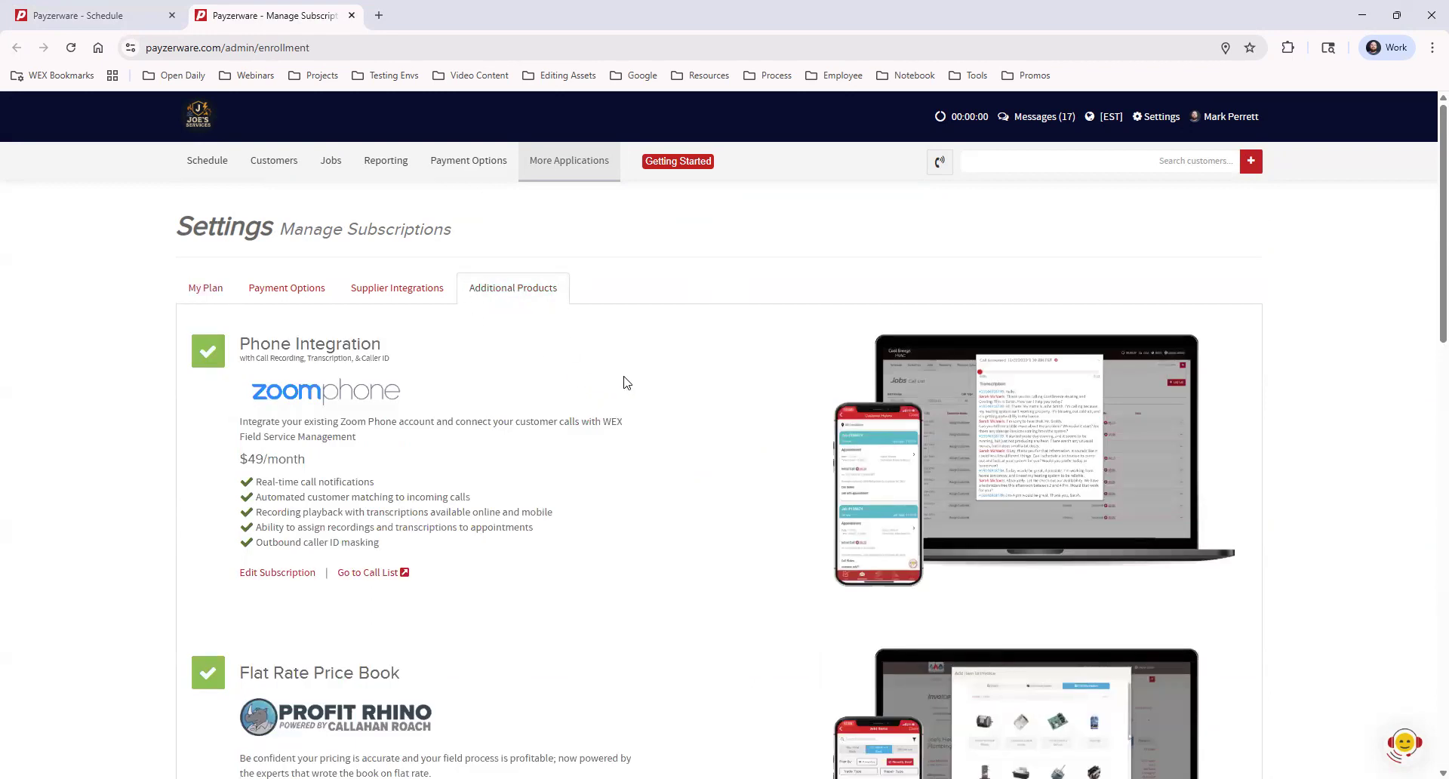
scroll(667, 422, "down", 6)
scroll(666, 421, "down", 3)
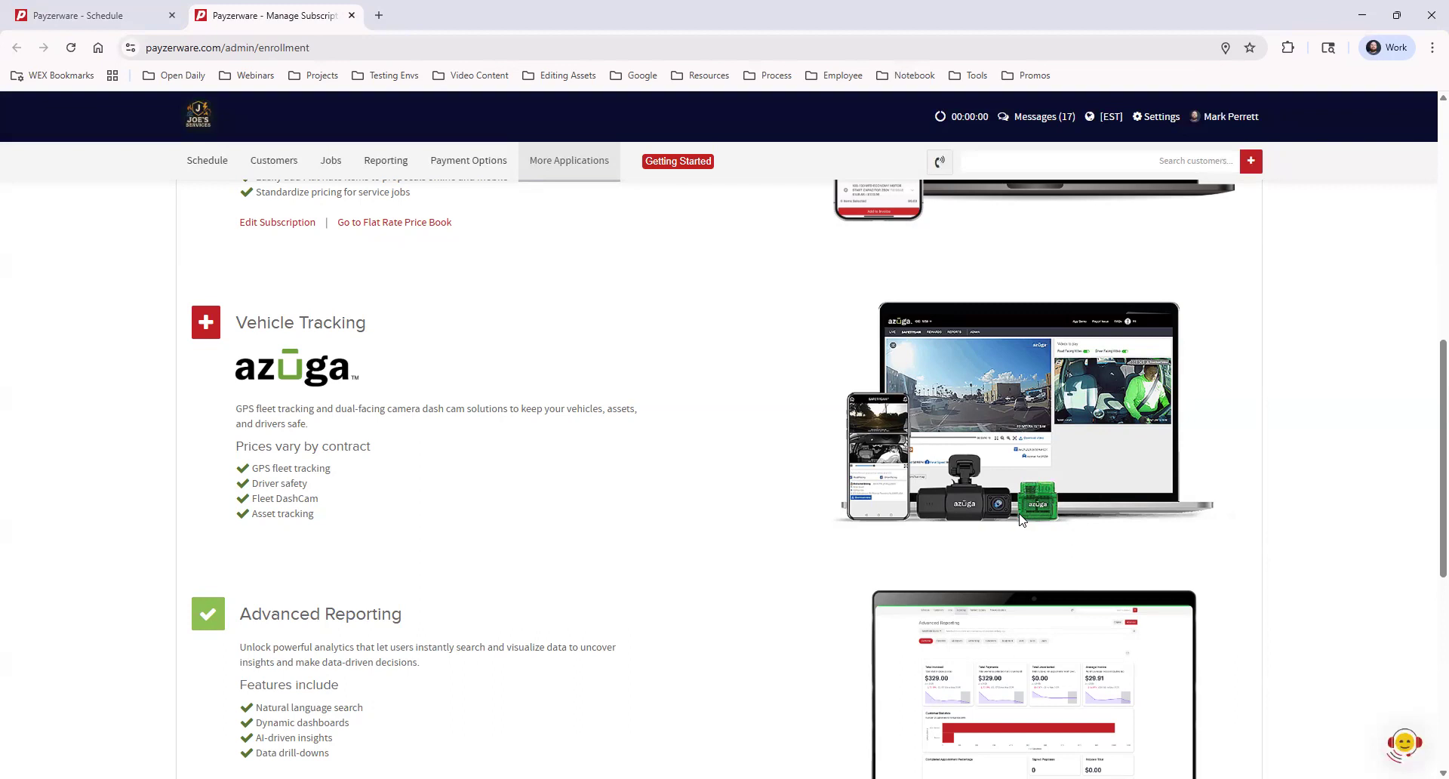
left_click(352, 15)
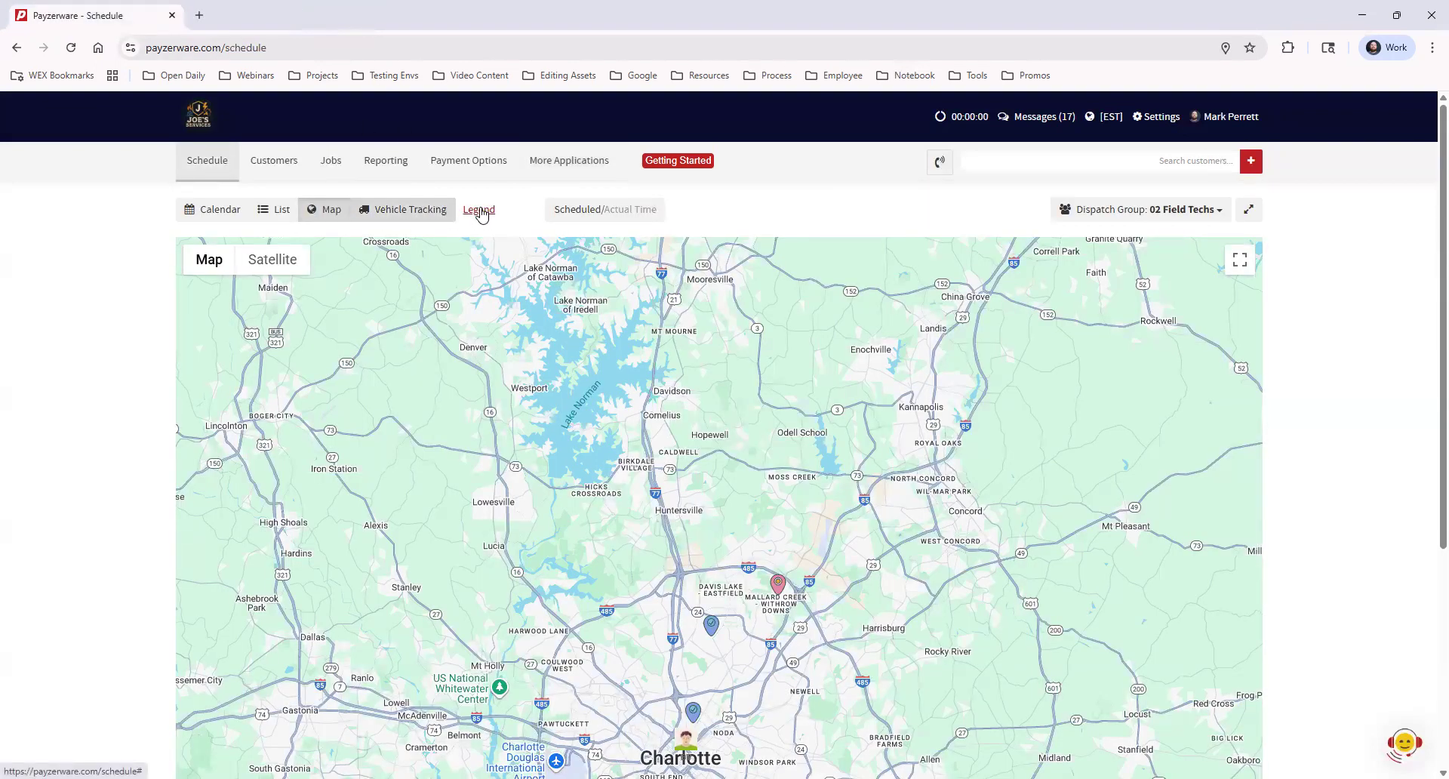
Switch to Calendar and read the legend's Dispatcher, View, Technician and Job Types sections
left_click(215, 209)
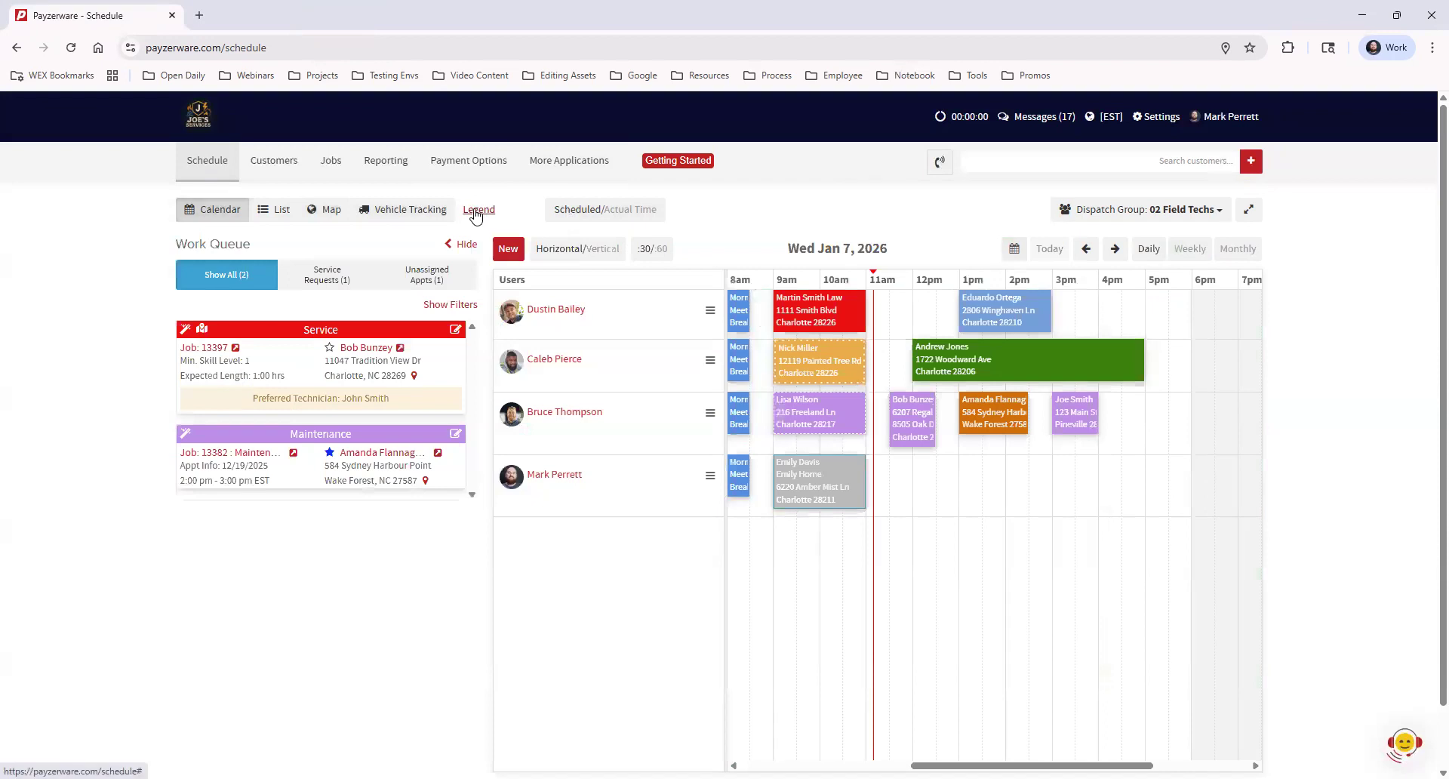
left_click(477, 211)
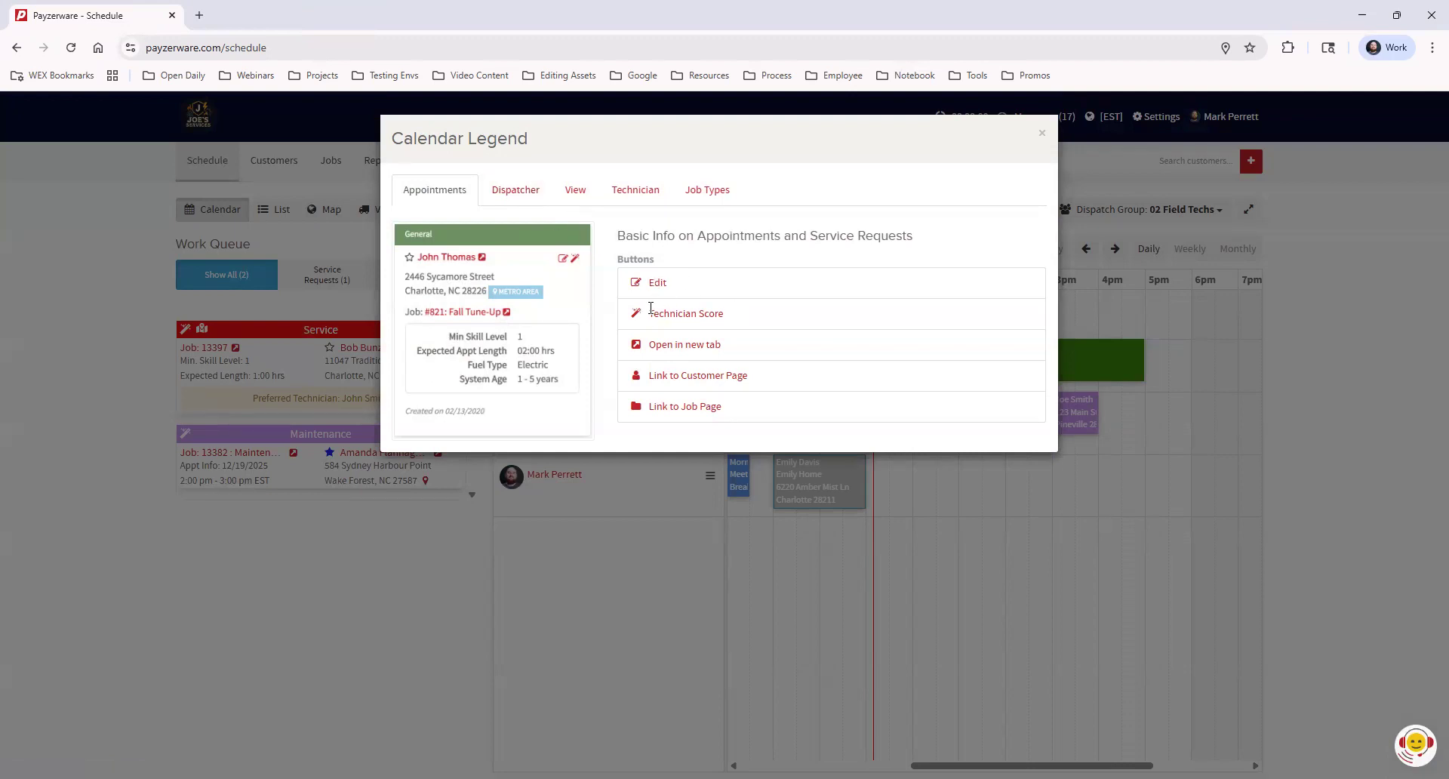
left_click(524, 194)
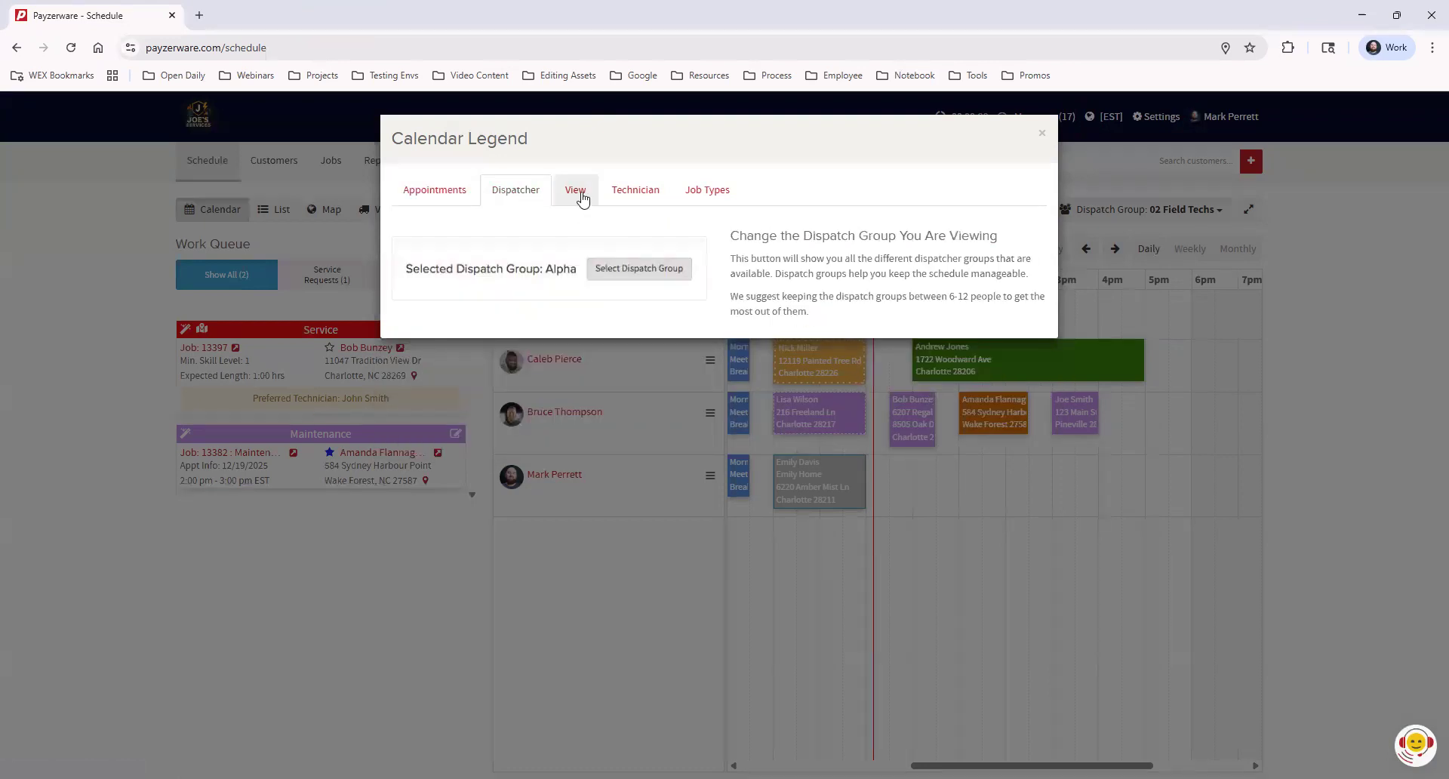
left_click(582, 194)
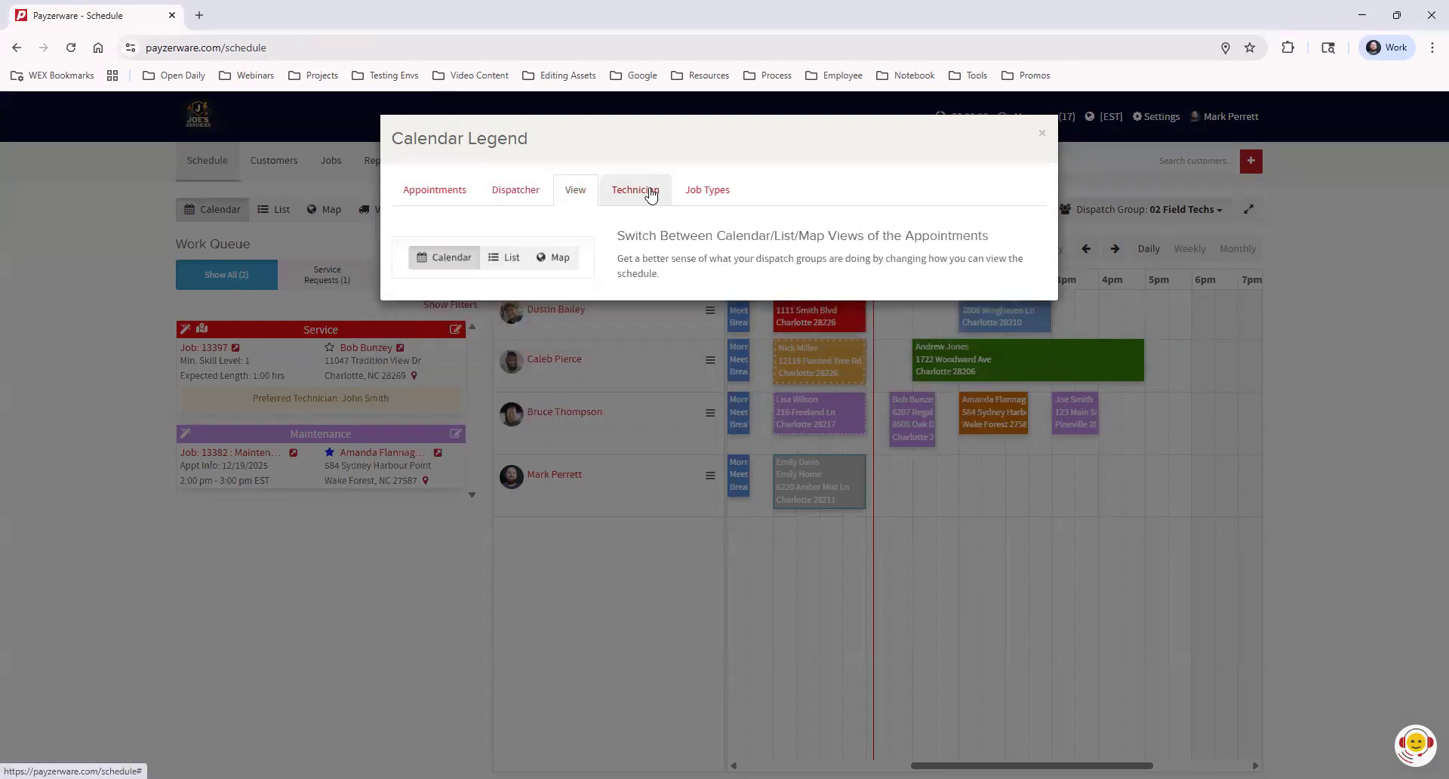
left_click(652, 195)
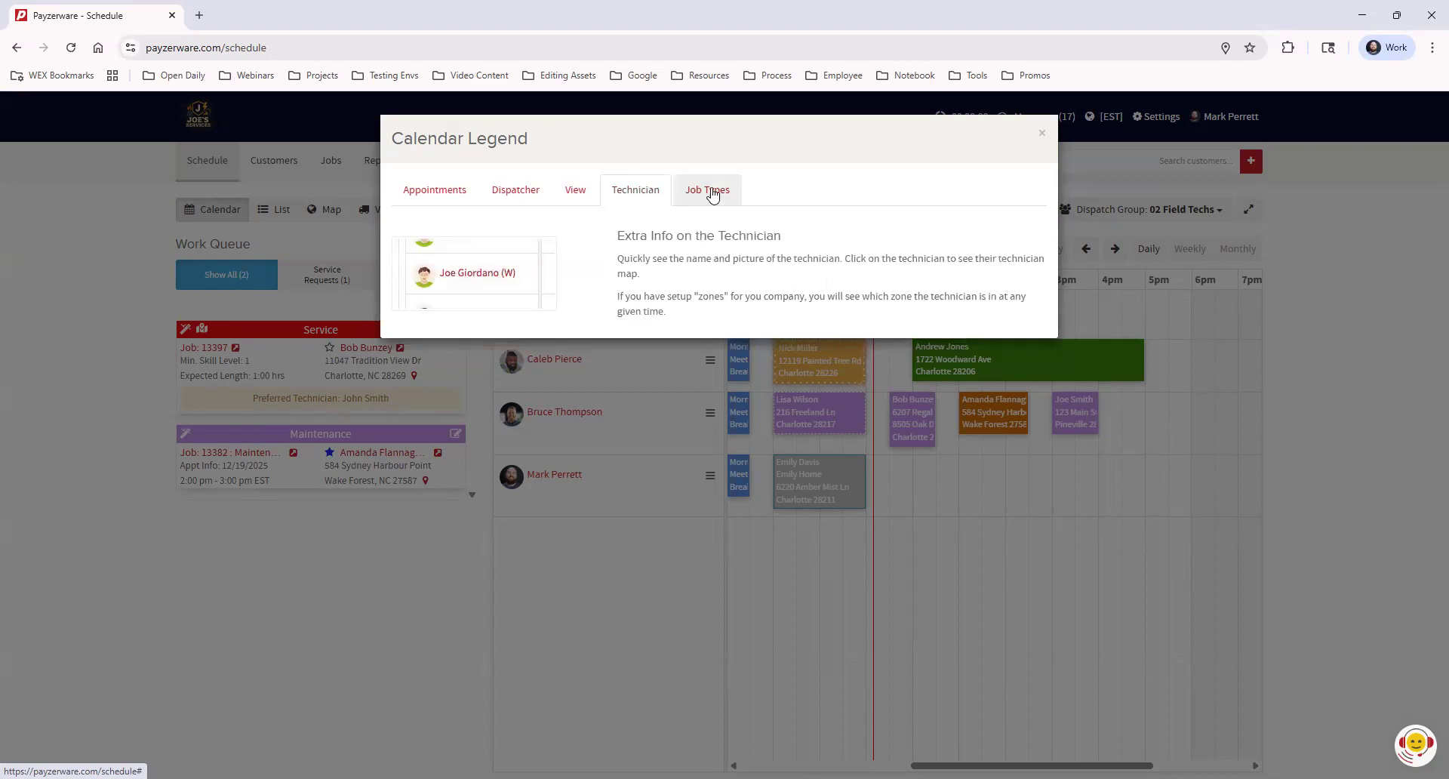
left_click(712, 194)
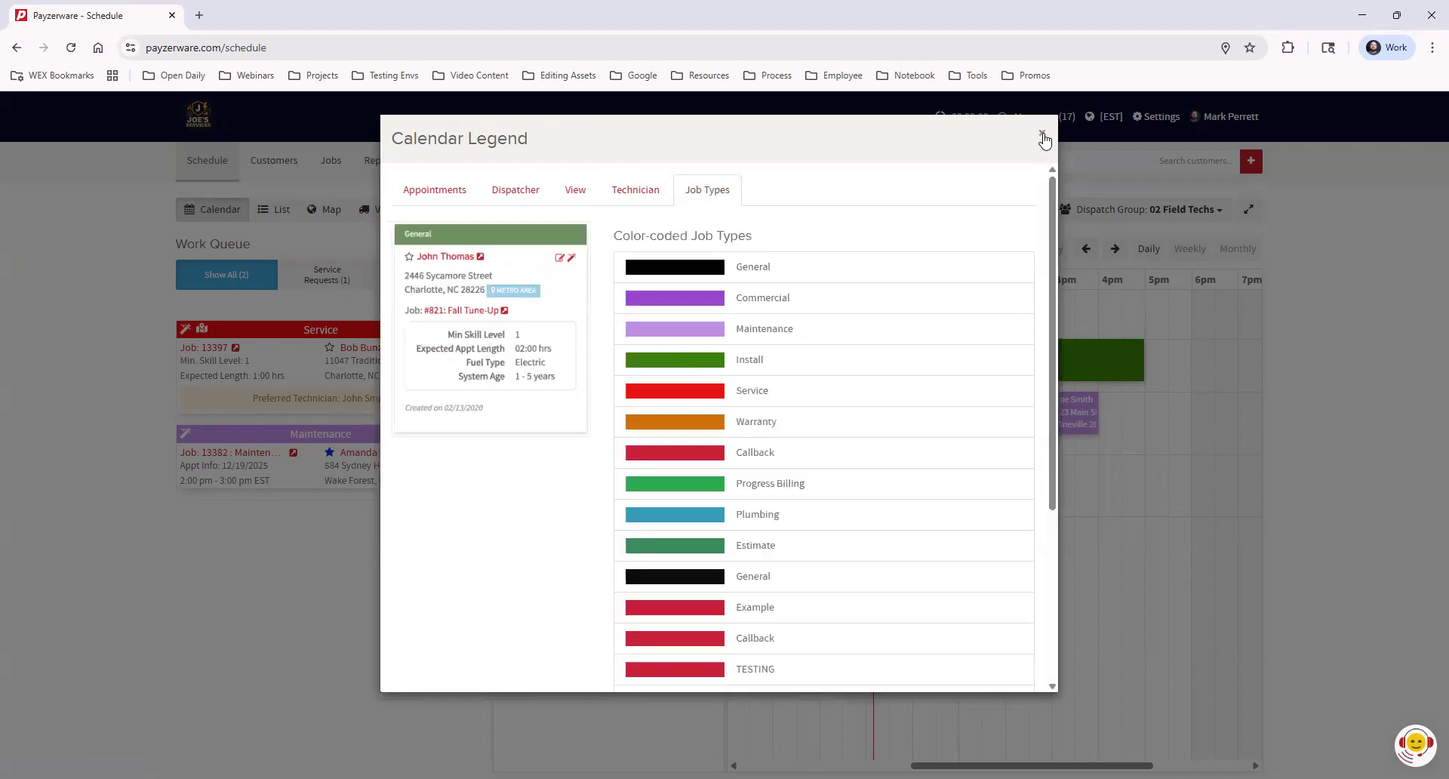
Close the legend and display appointments by Actual Time instead of Scheduled
left_click(1044, 137)
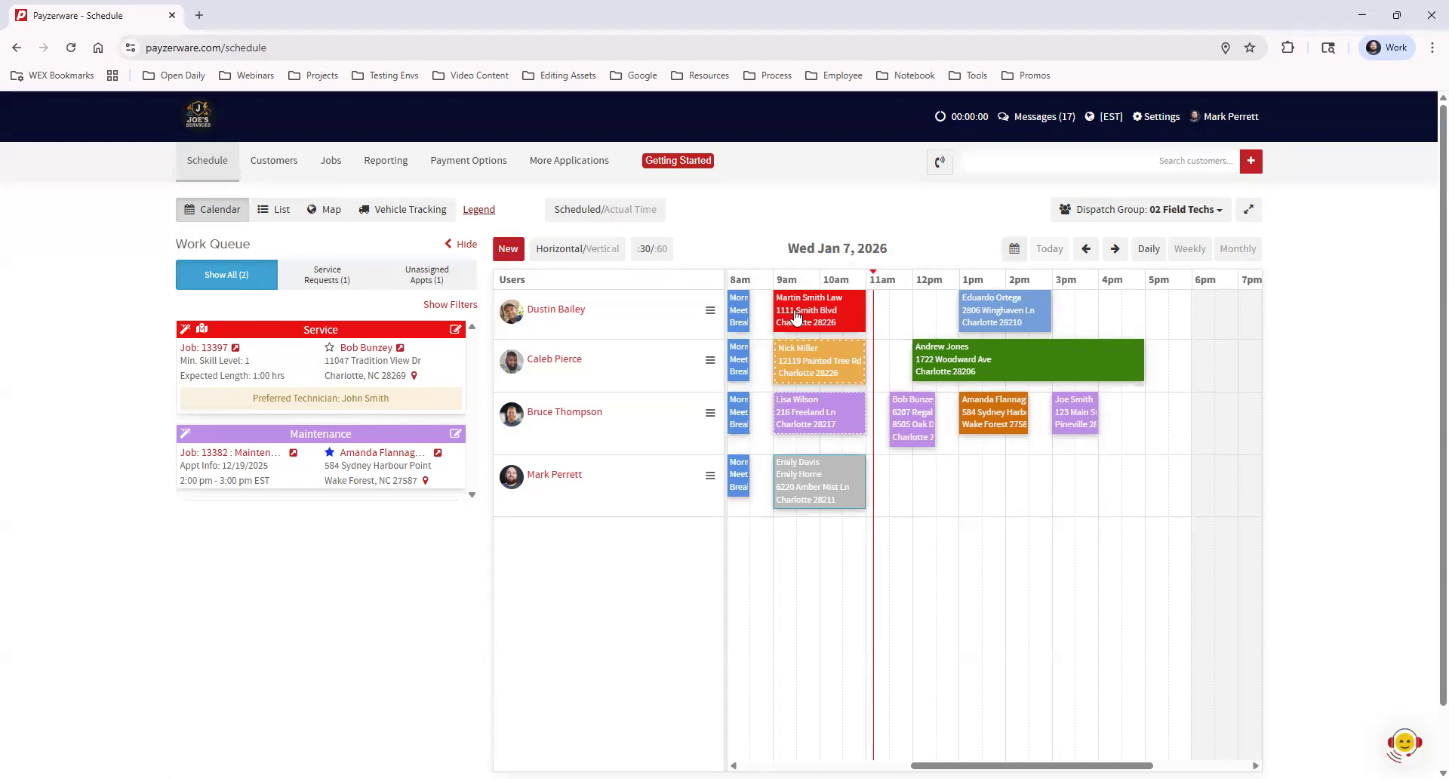
mouse_move(808, 317)
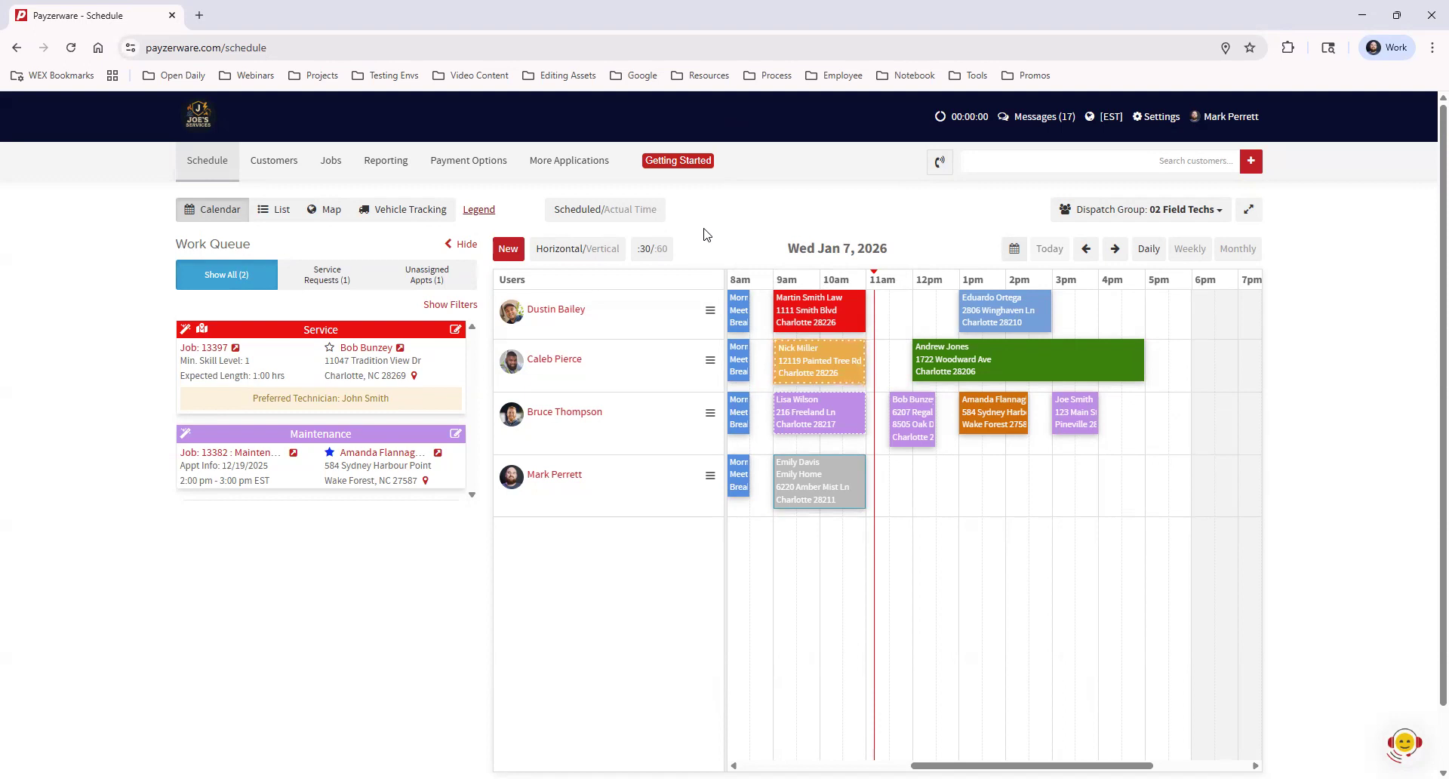
left_click(645, 215)
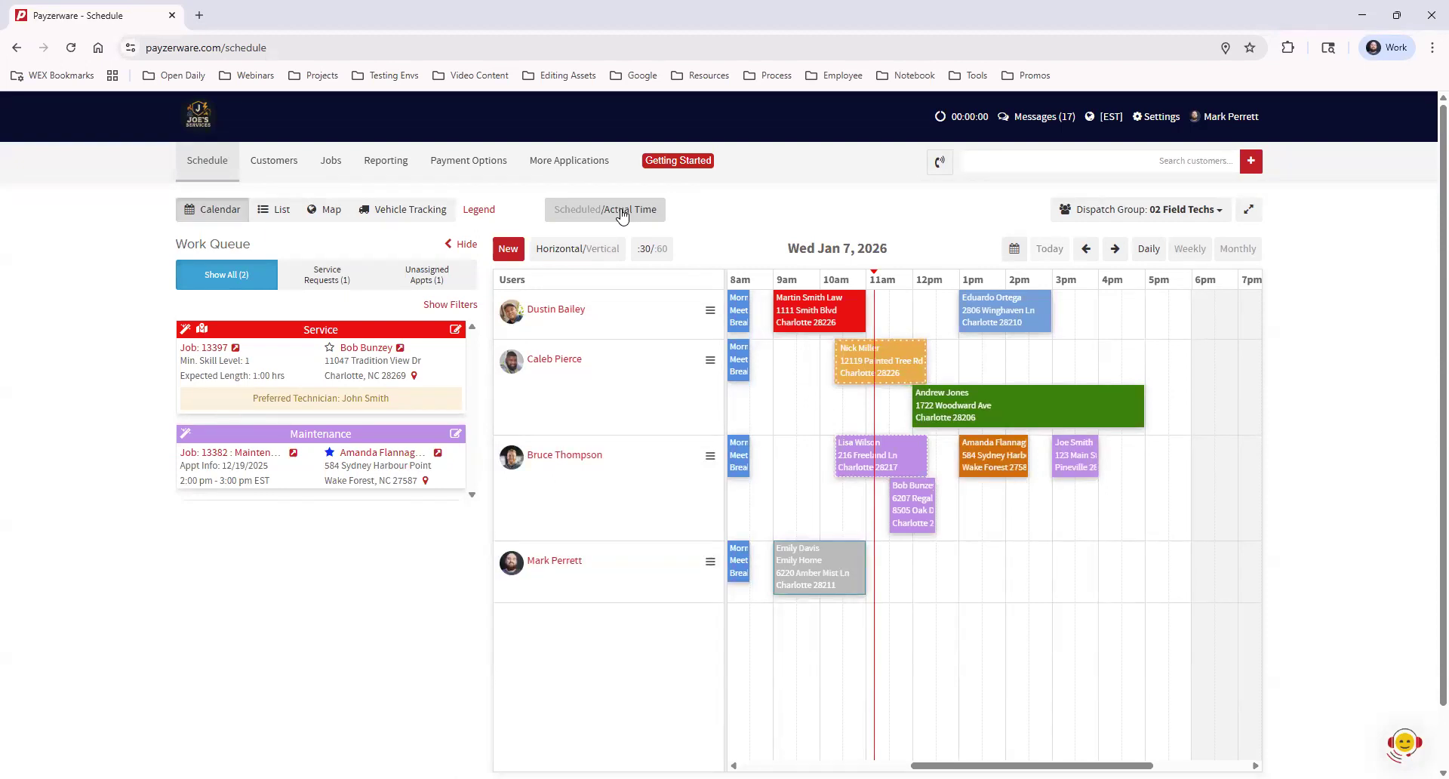
Return to Scheduled times and lay the calendar out vertically with technicians as columns
left_click(582, 214)
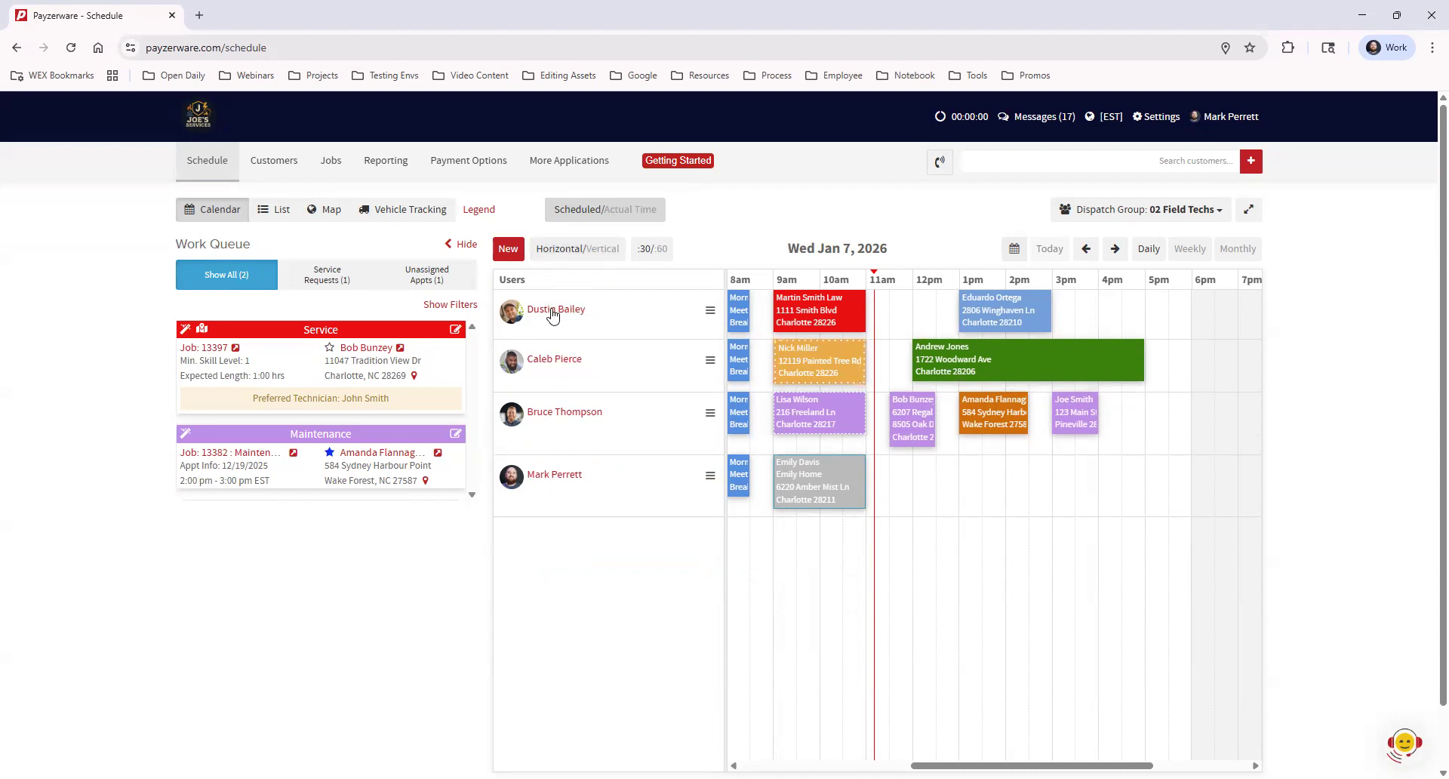
left_click(598, 255)
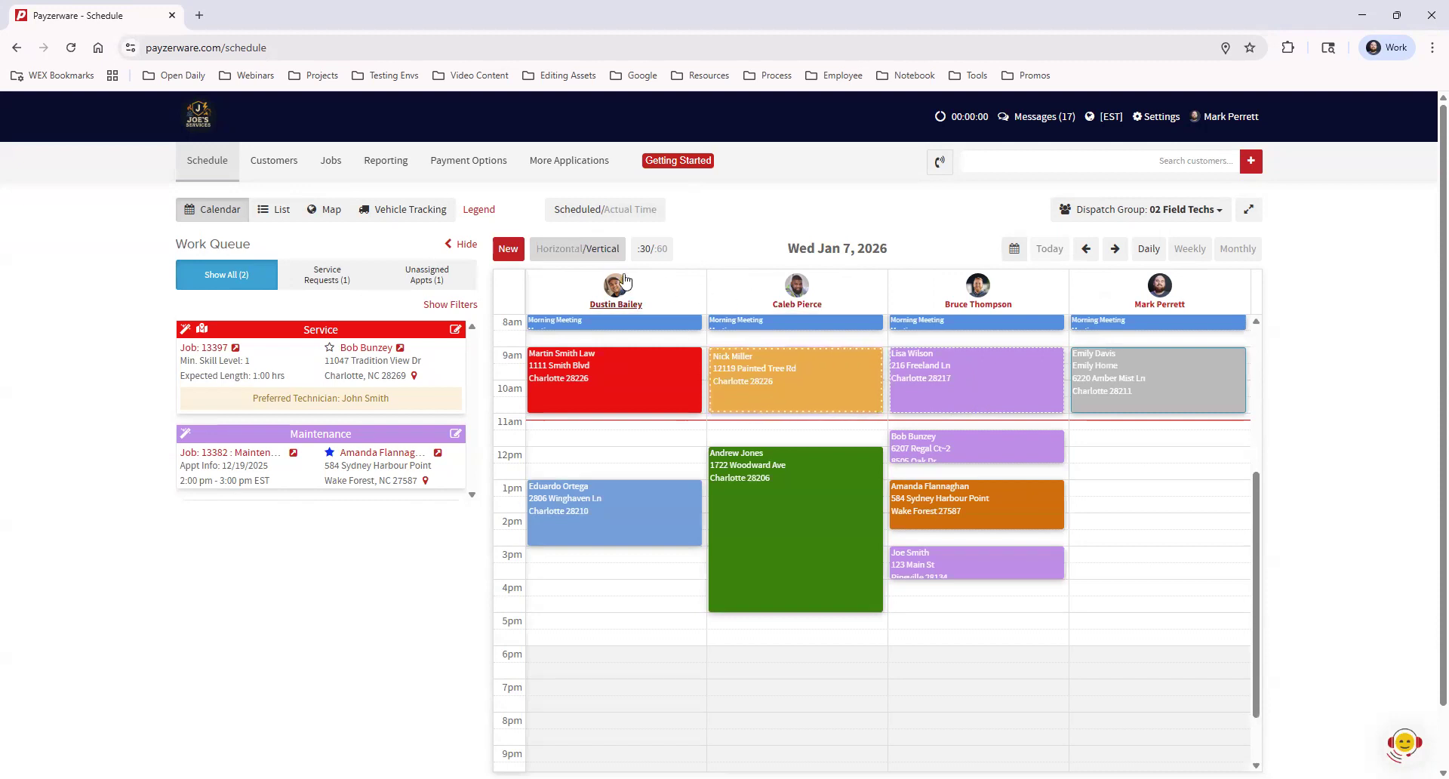
Restore the horizontal layout, reorder the top technician's row and back, and toggle the :30/:60 scale
left_click(594, 249)
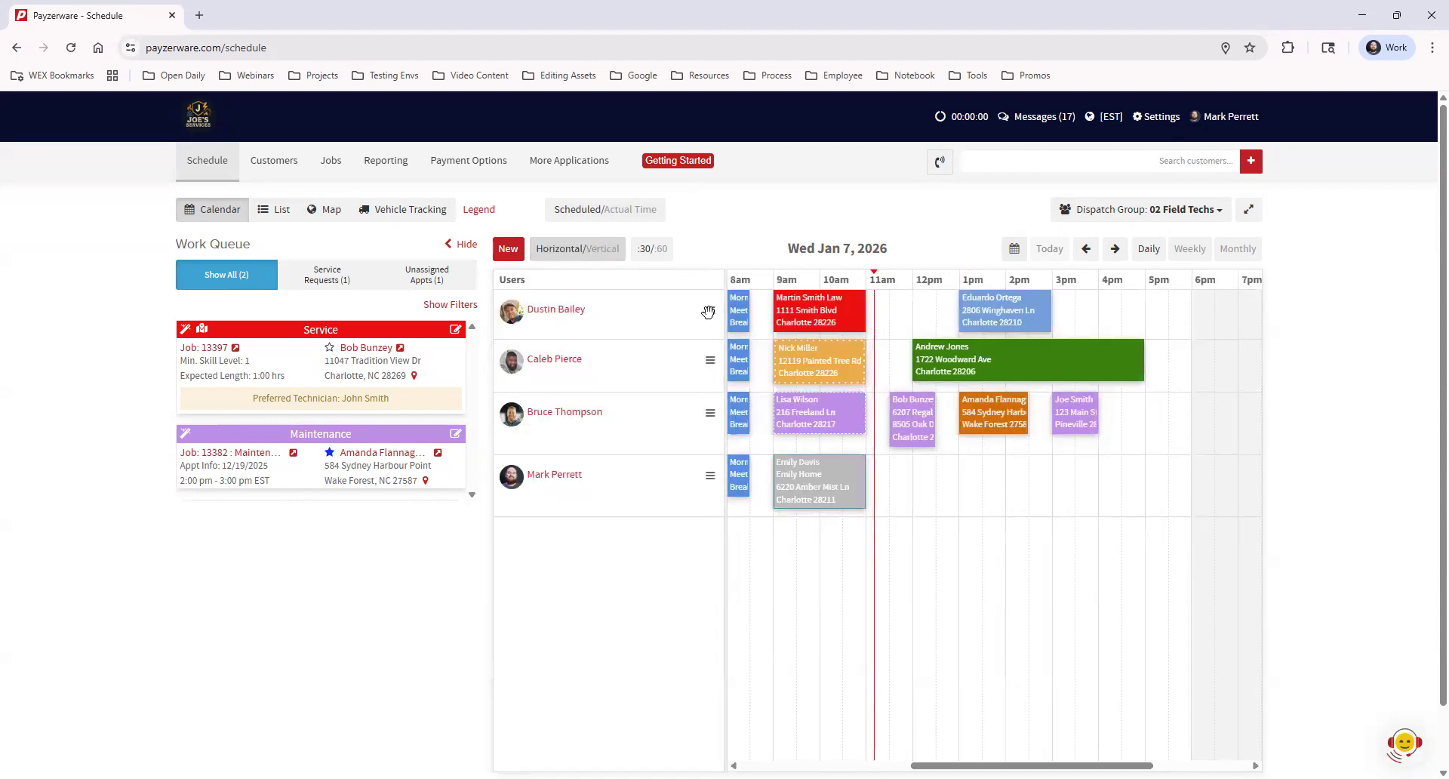
left_click_drag(710, 311, 708, 402)
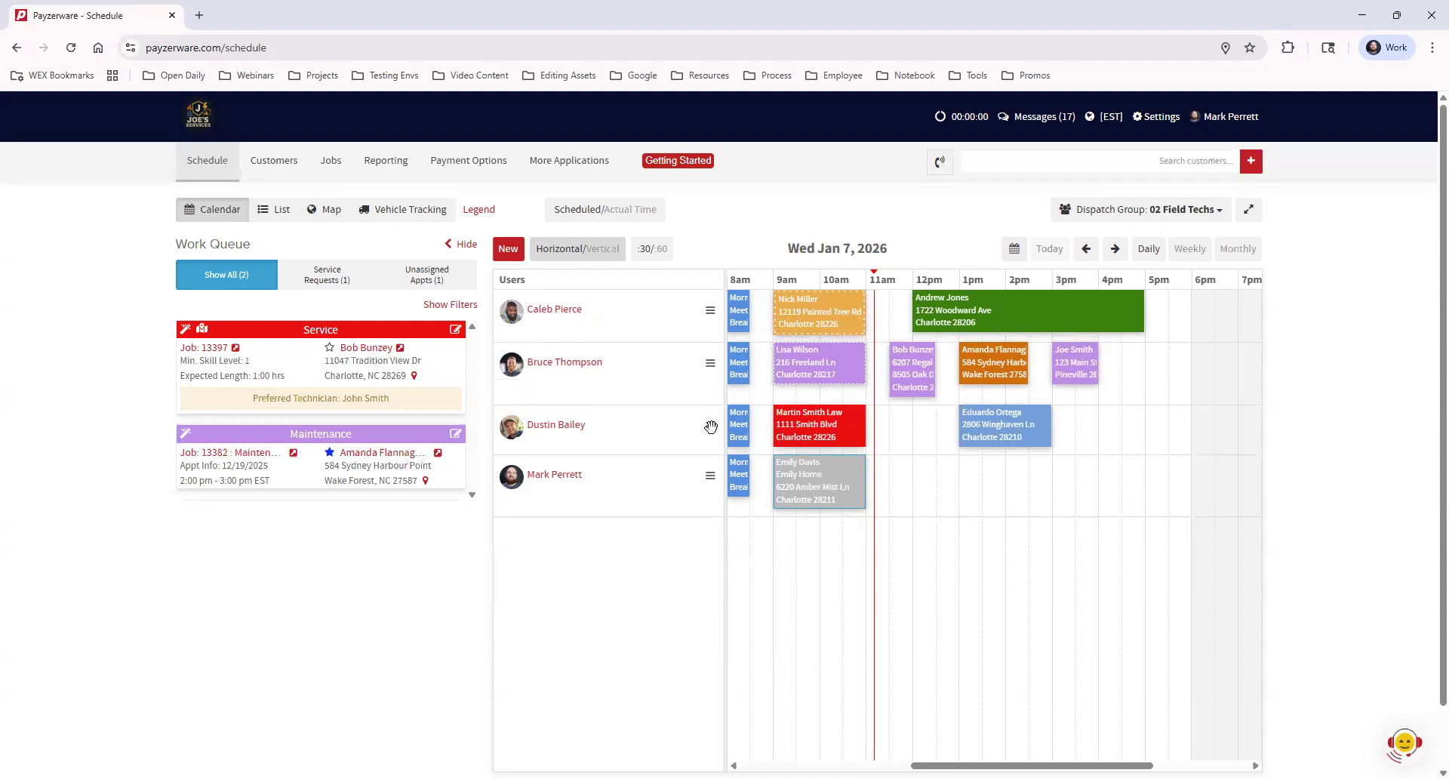
left_click_drag(711, 427, 715, 313)
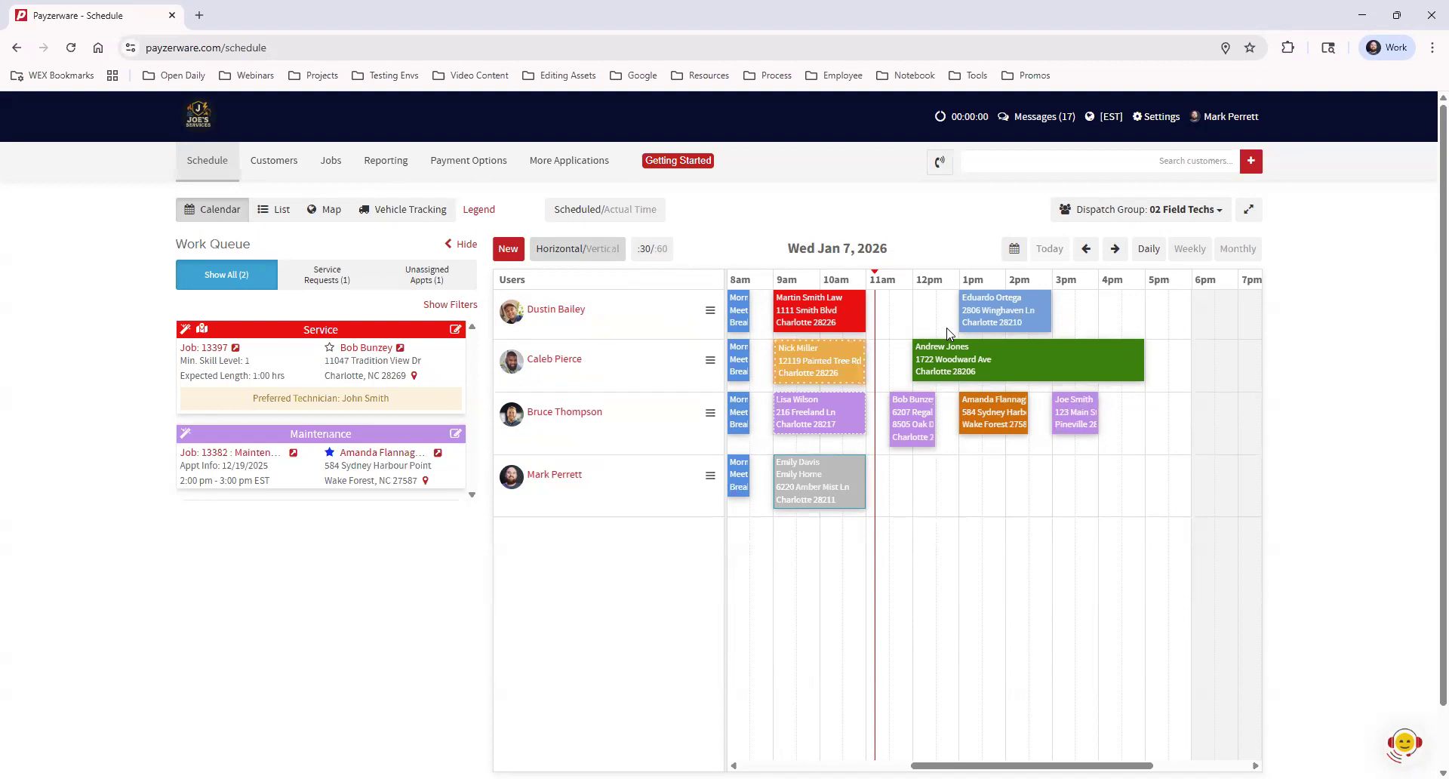
left_click(645, 251)
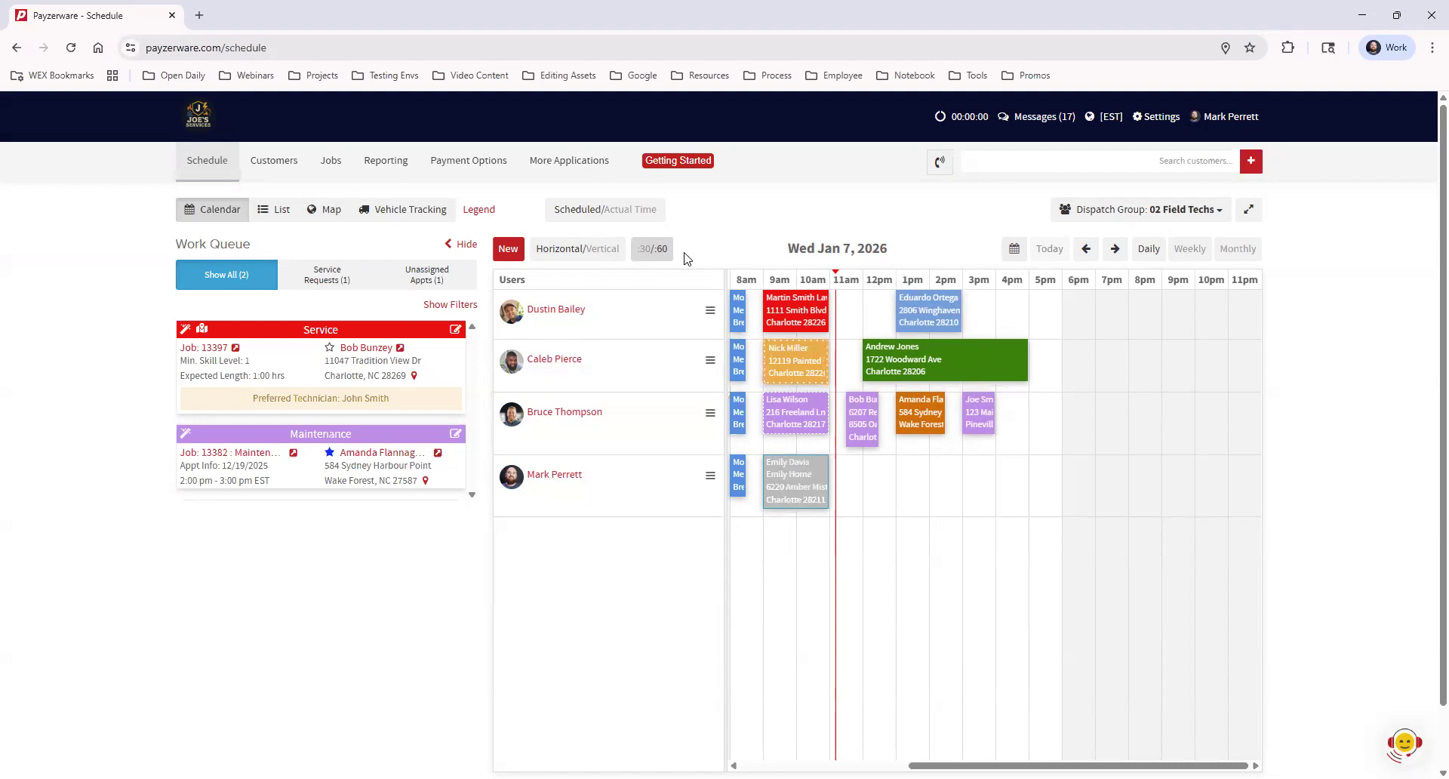
left_click(651, 250)
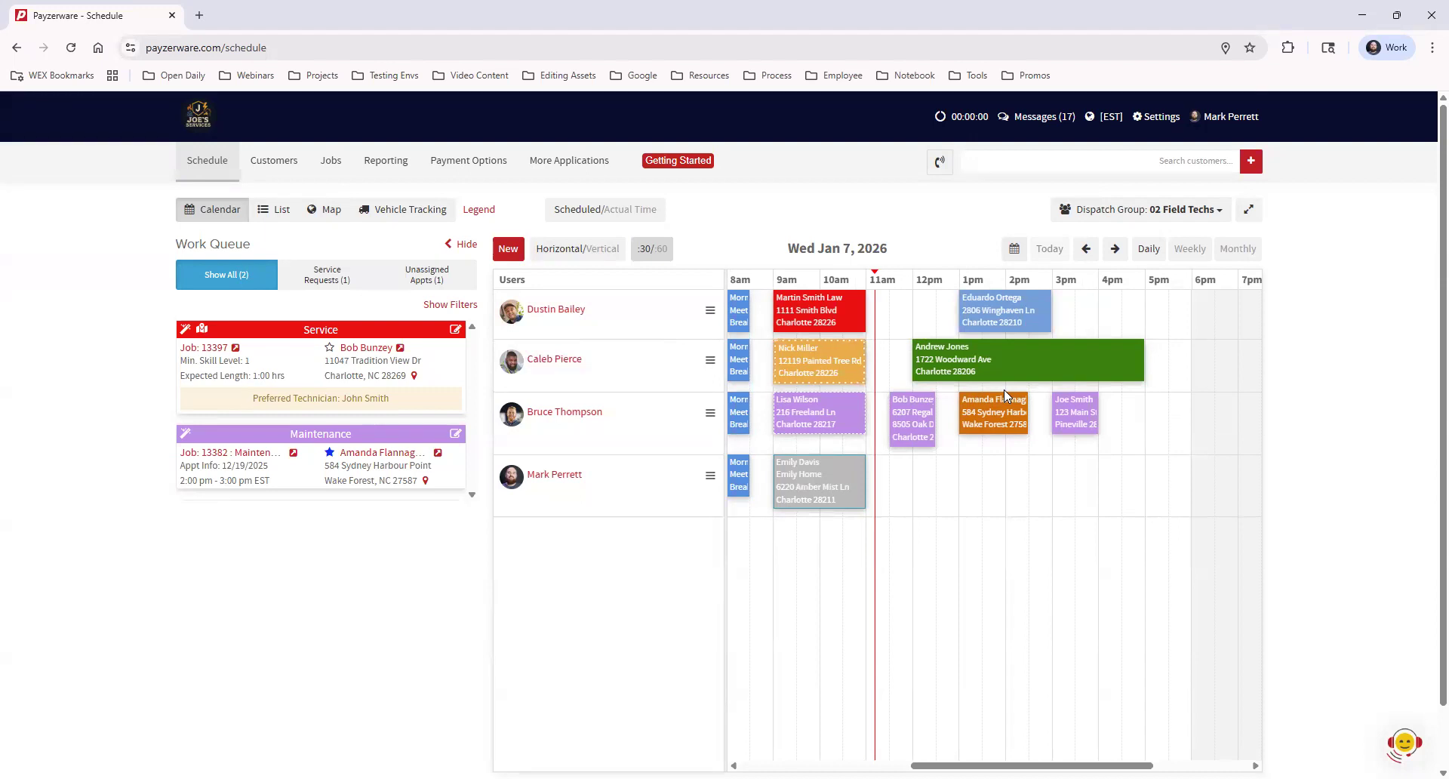
Highlight the Wed Jan 7, 2026 date in the header, then clear the selection
left_click_drag(788, 243, 899, 250)
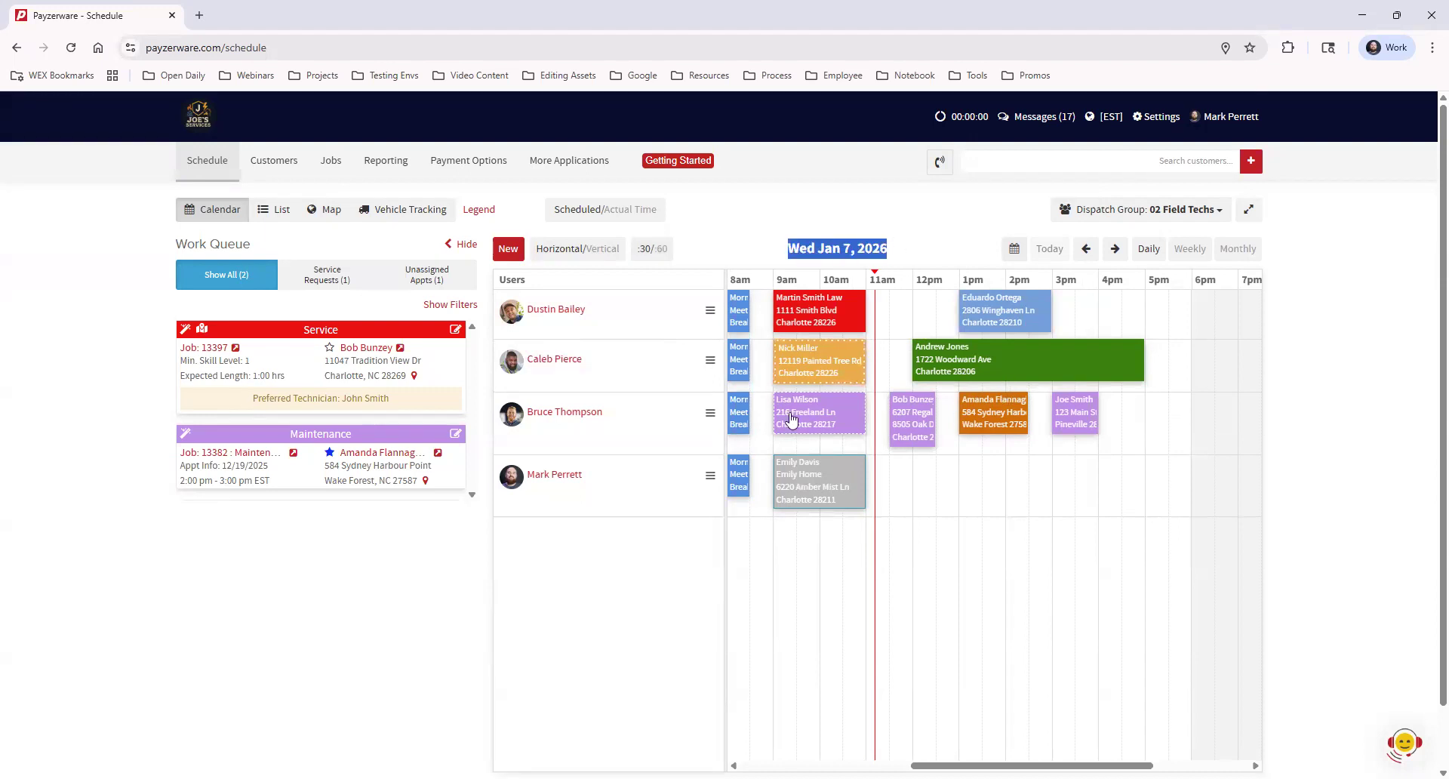
left_click(914, 247)
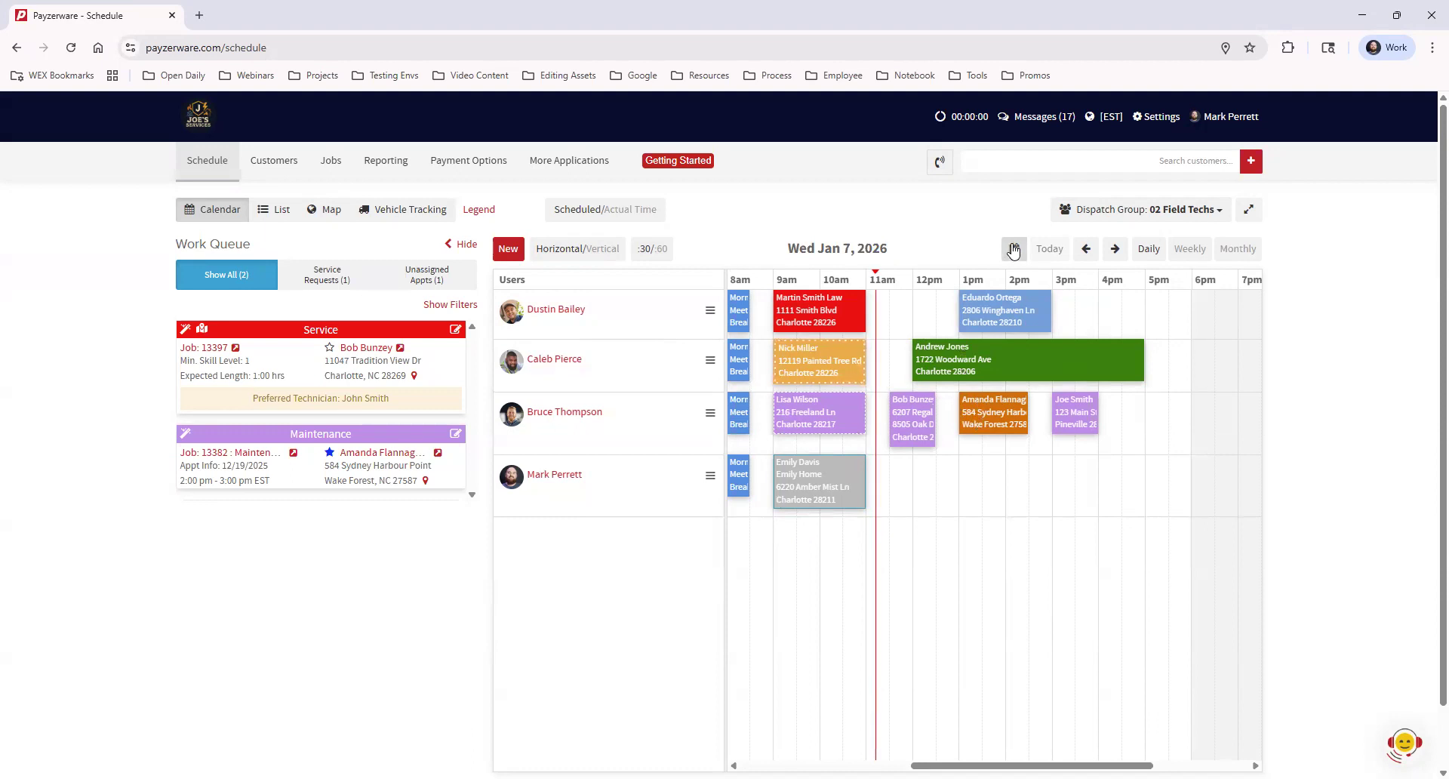
left_click(1014, 252)
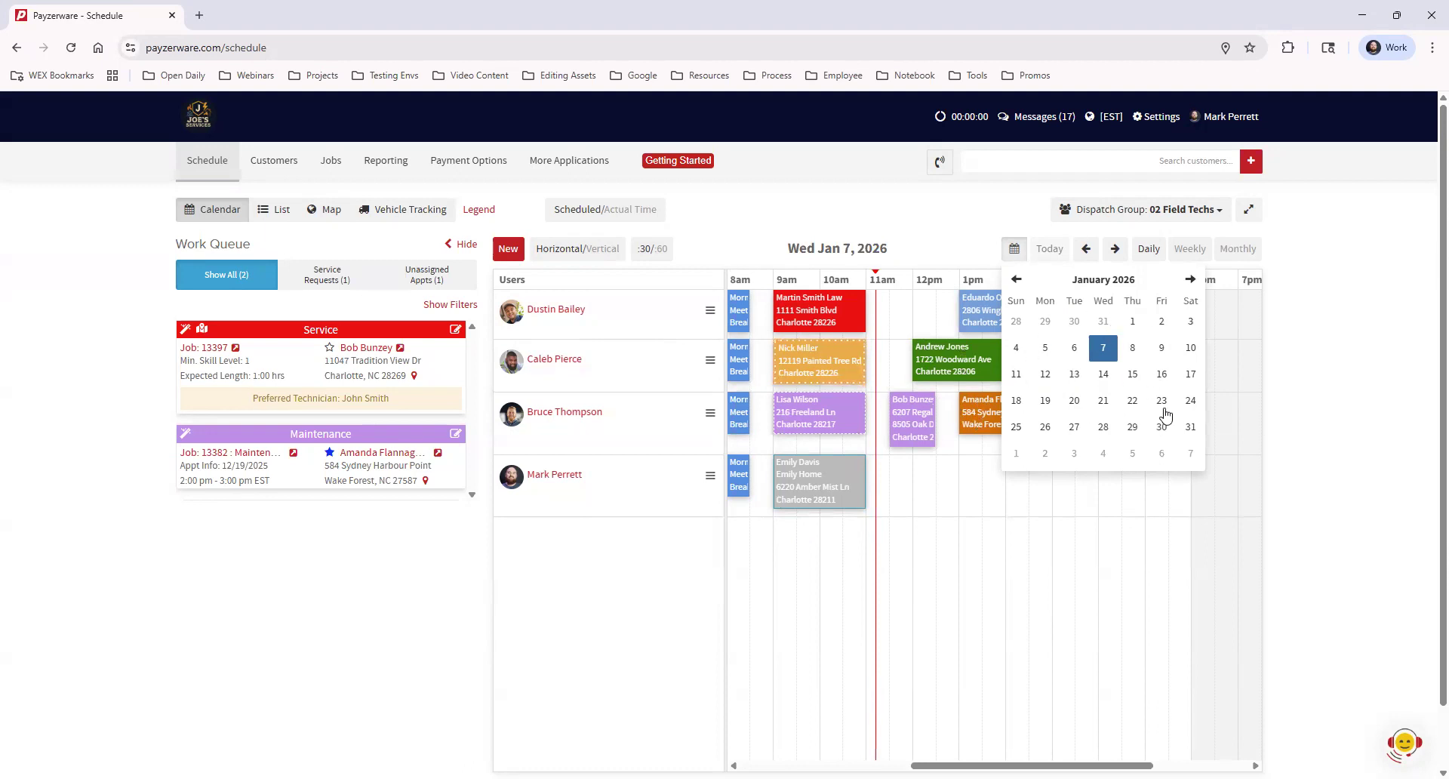
left_click(970, 247)
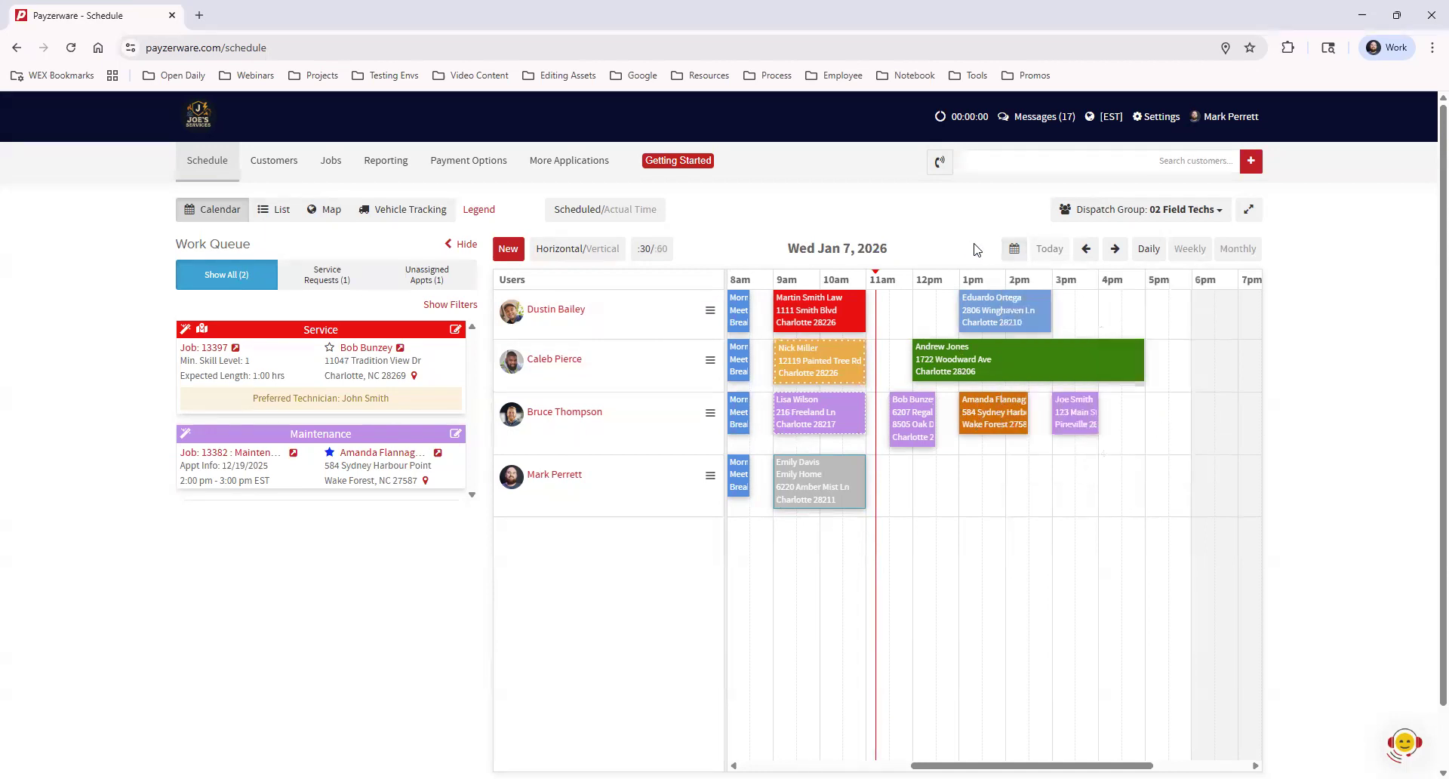
left_click(1014, 249)
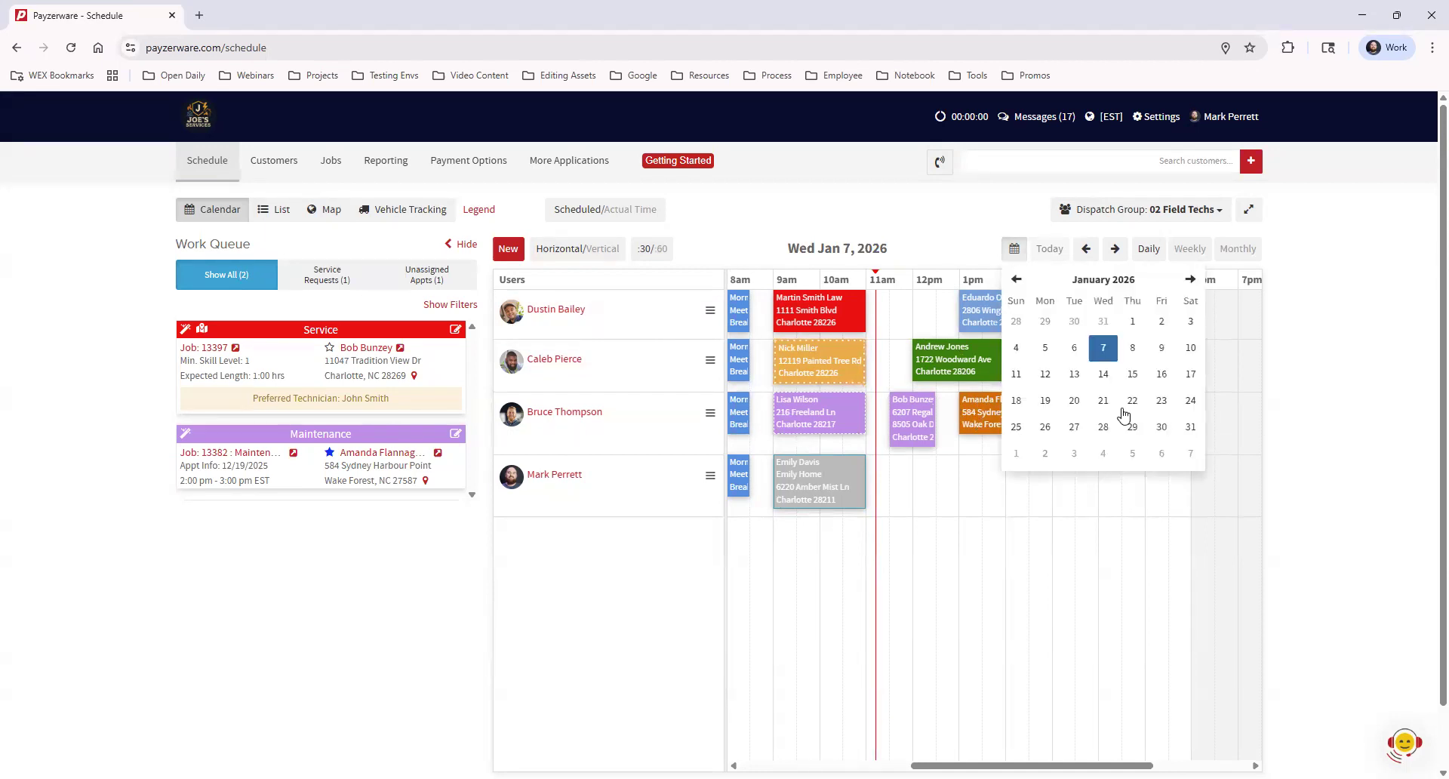
left_click(1045, 348)
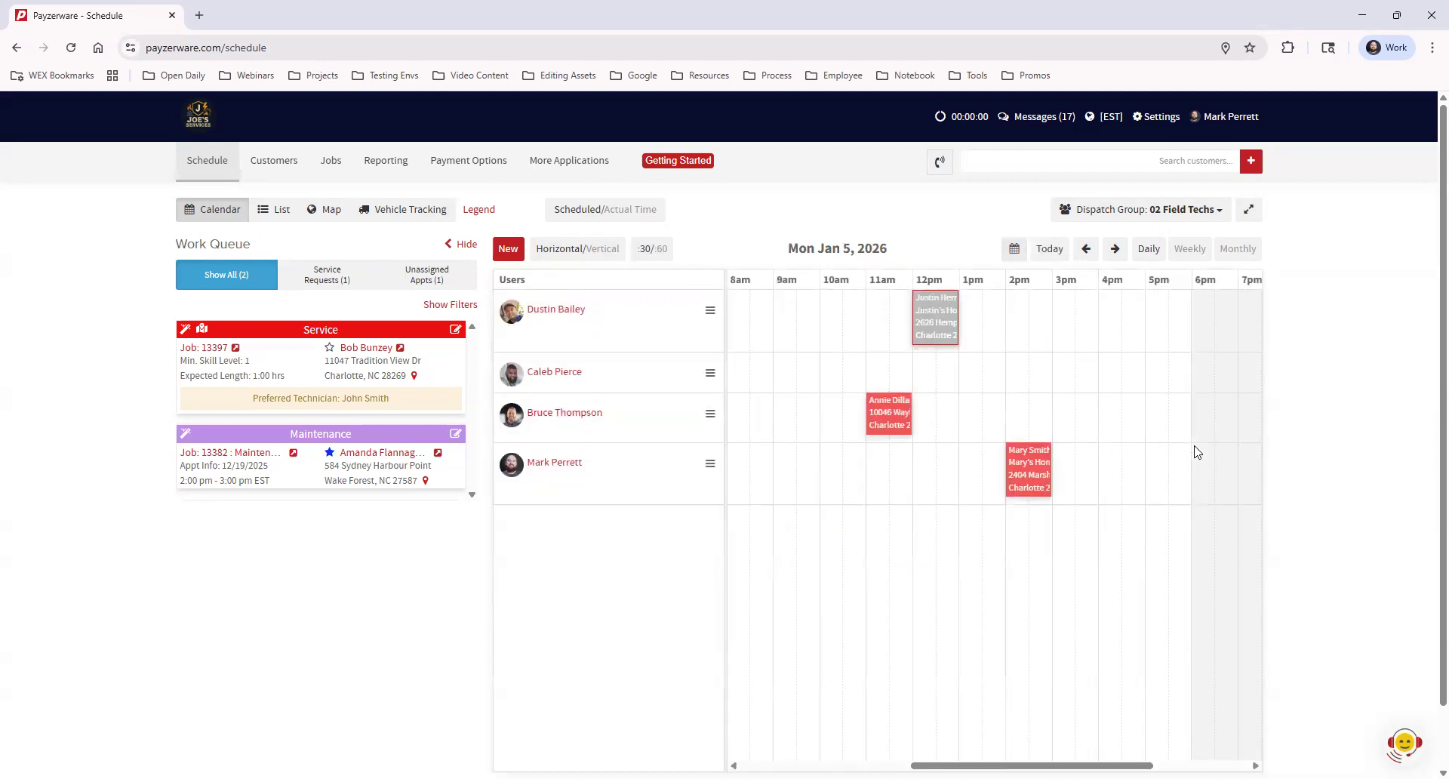
left_click(1051, 251)
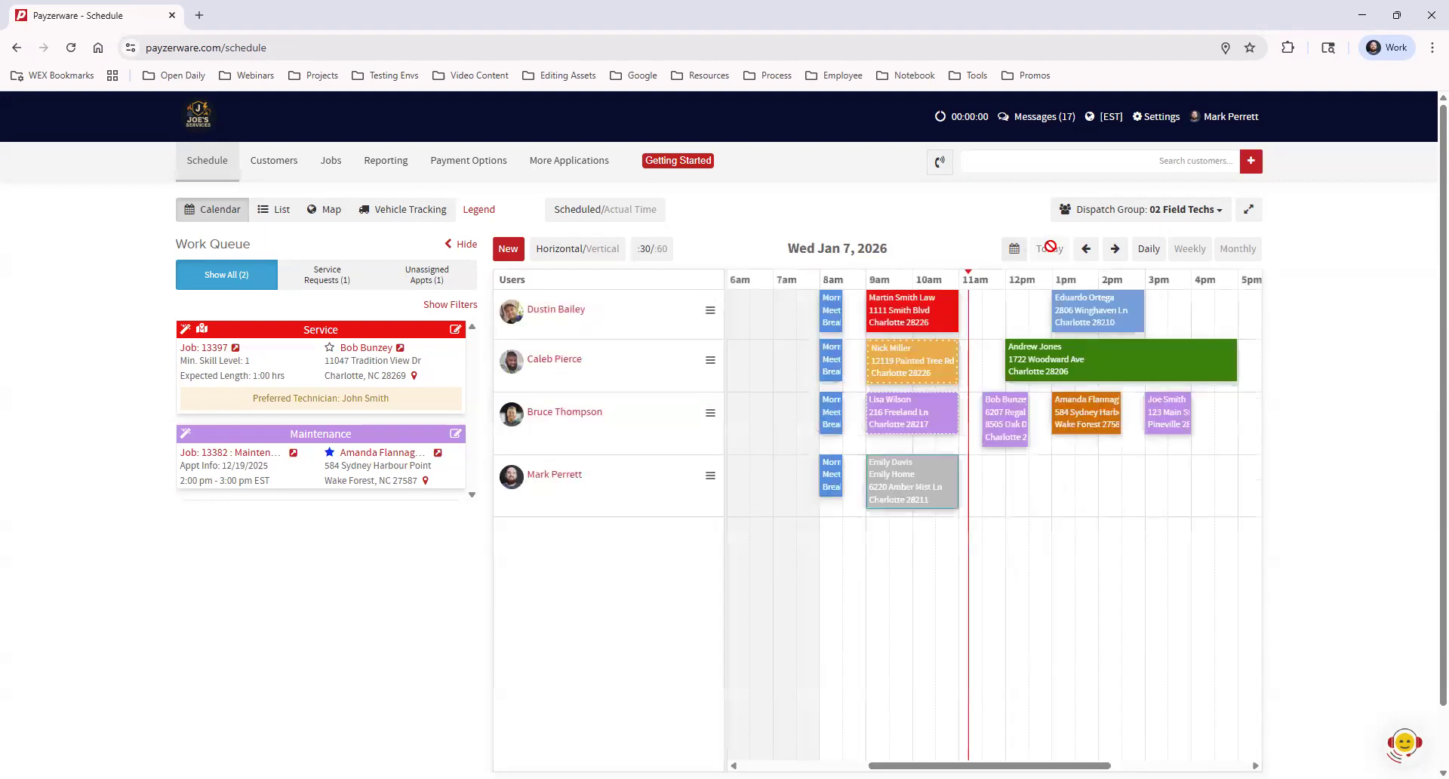
left_click(1116, 250)
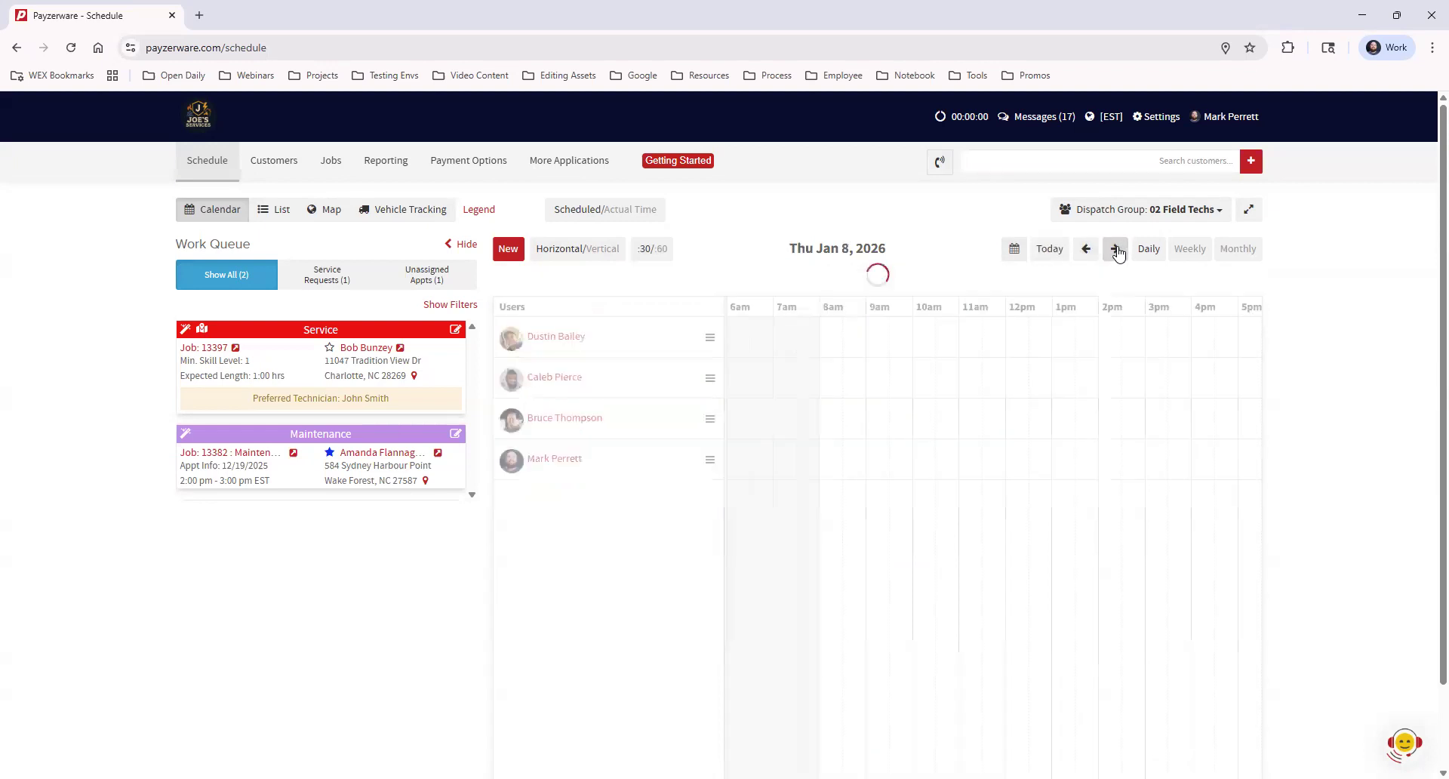
left_click(1118, 253)
left_click(1087, 251)
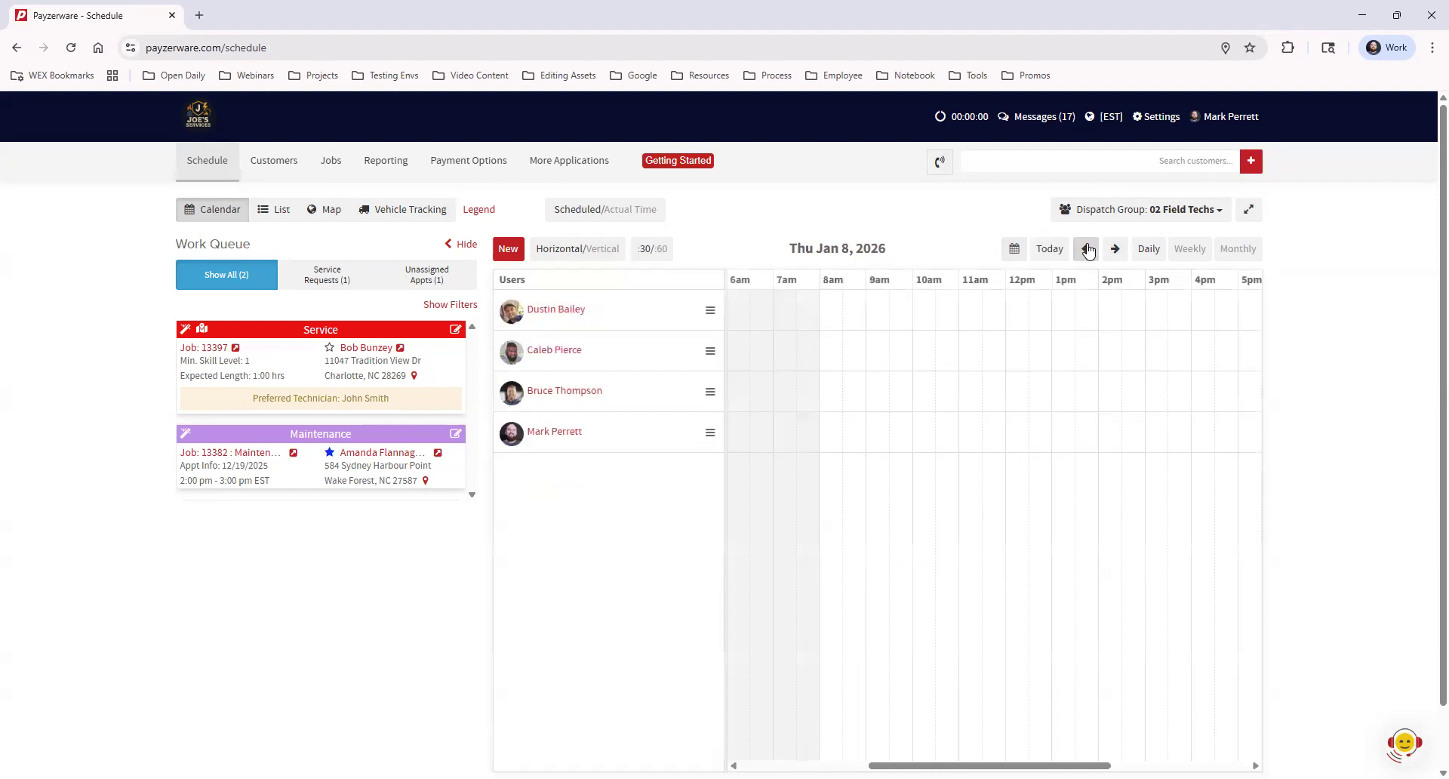
left_click(1088, 250)
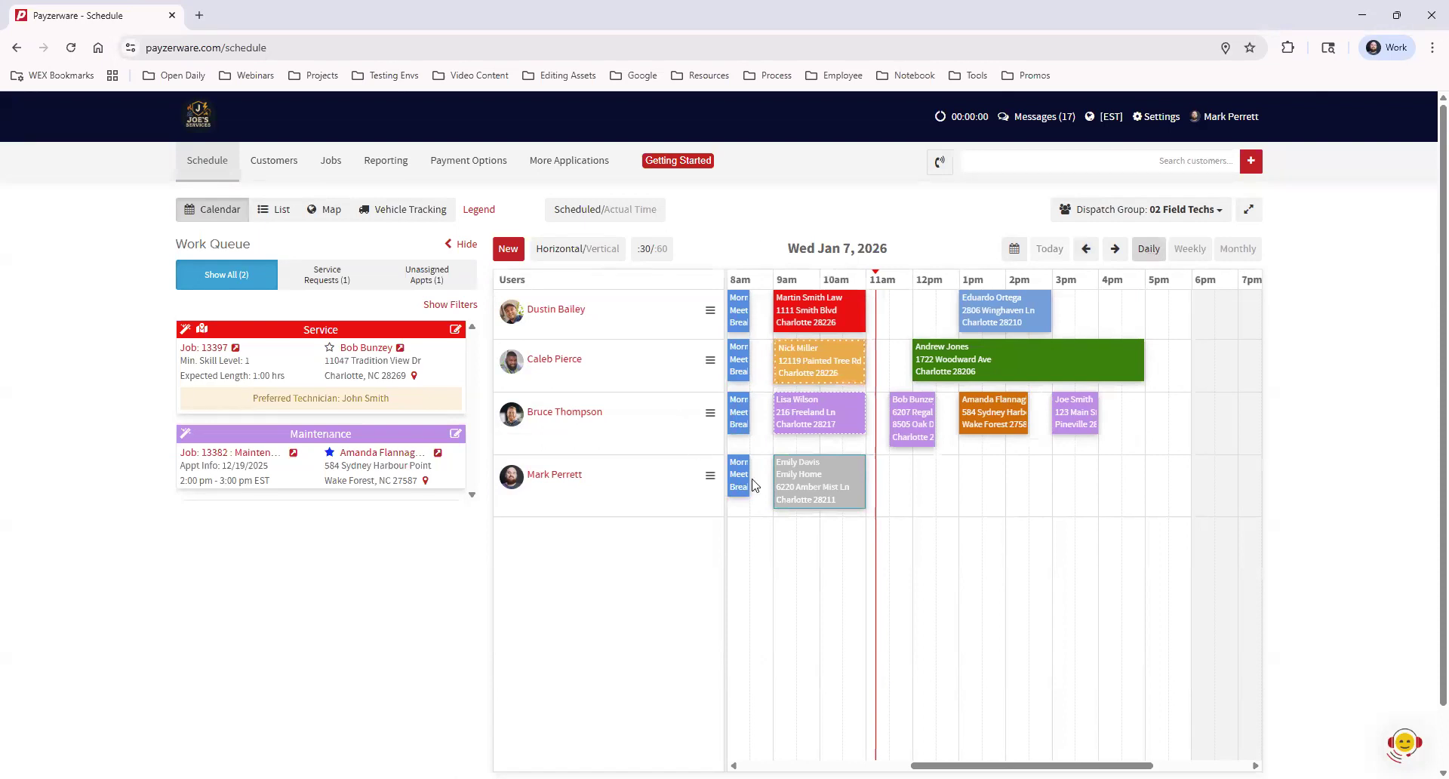
Preview the Weekly (Jan 5–11) and Monthly (January 2026) views, then return to Daily
left_click(1190, 252)
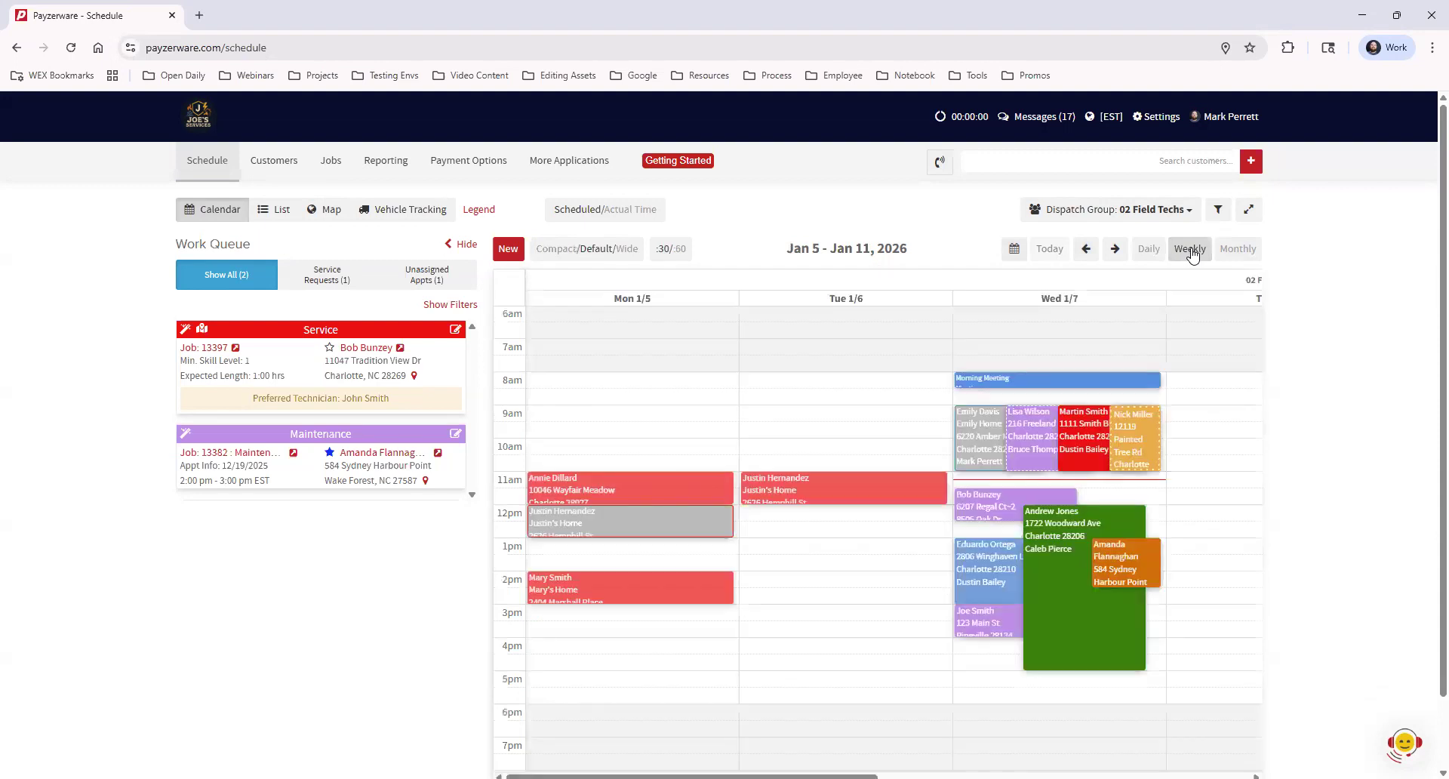
left_click_drag(692, 776, 955, 776)
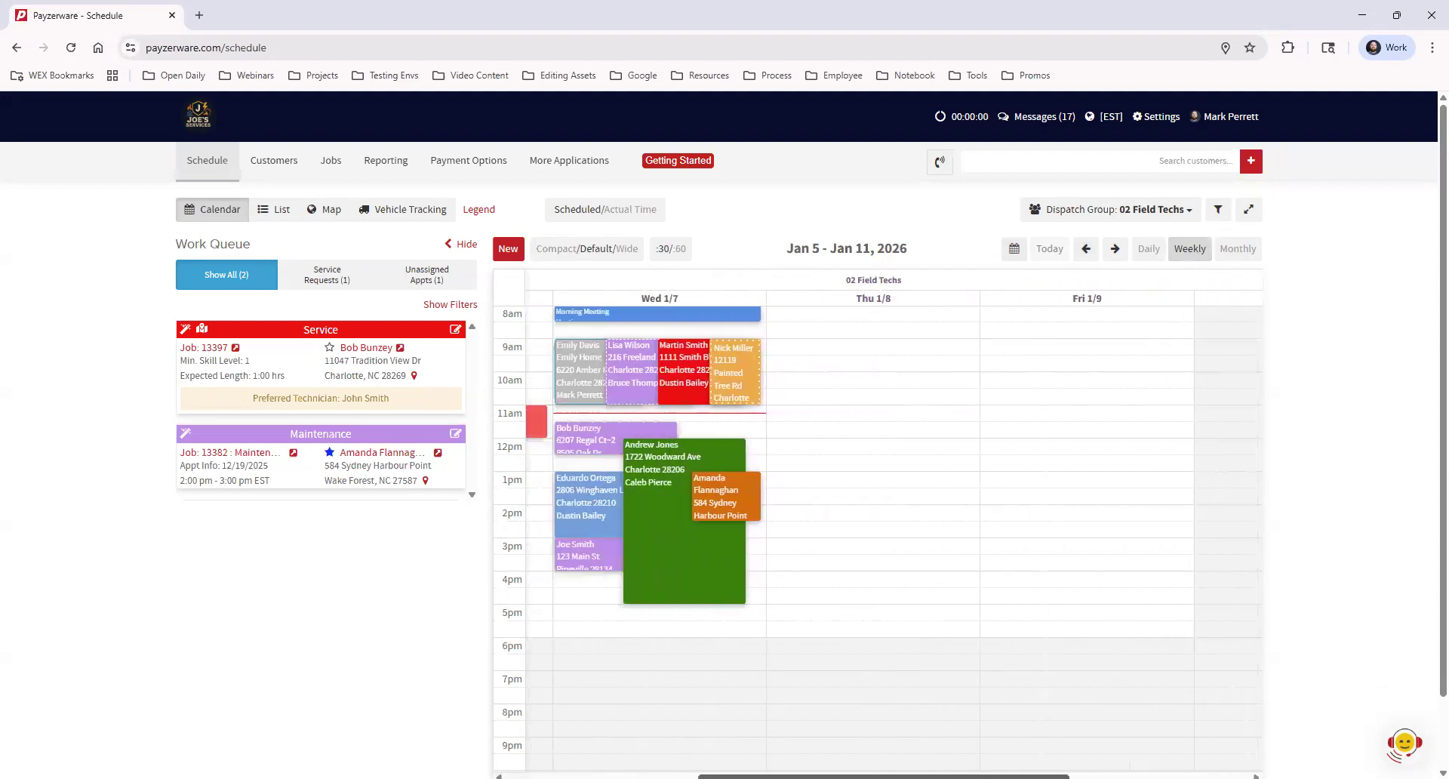
left_click(1232, 249)
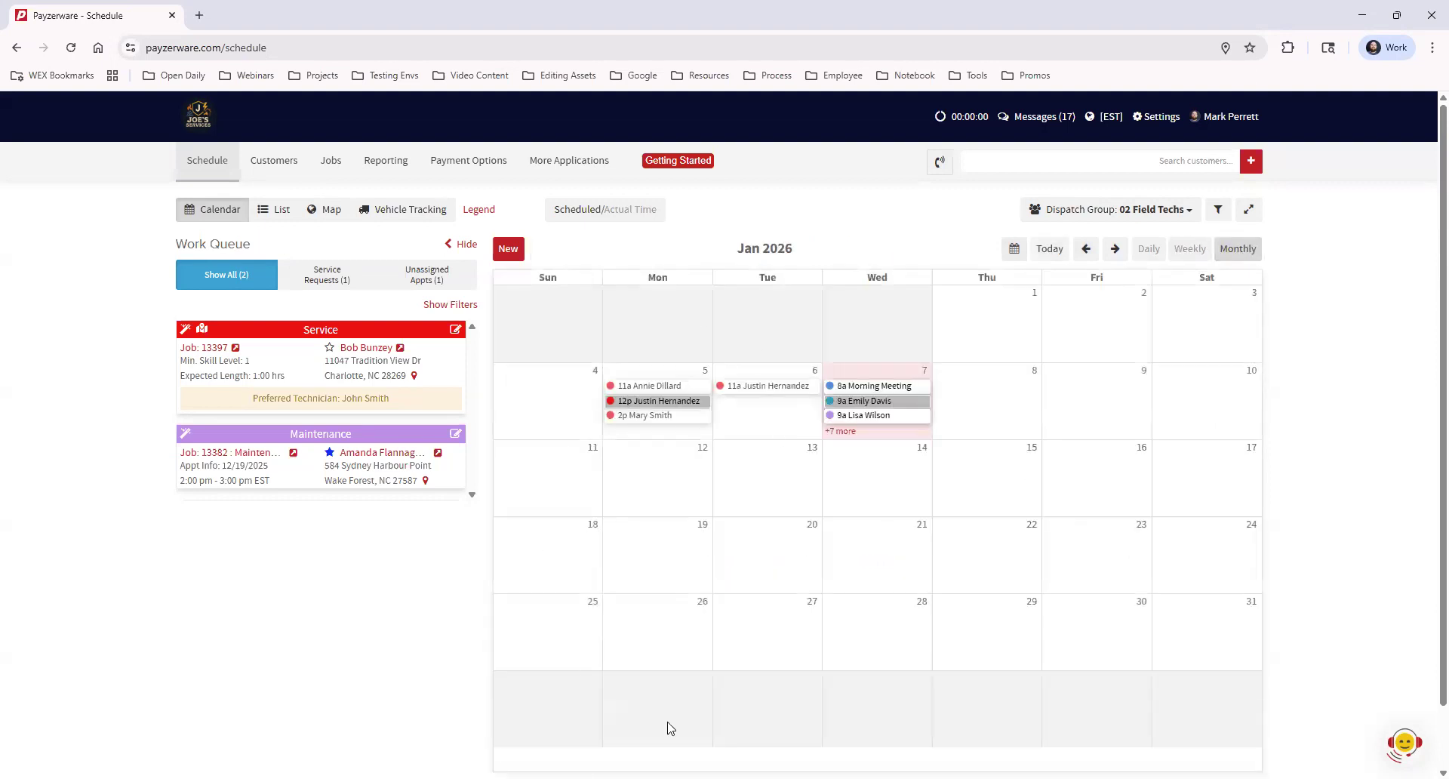
left_click(1149, 248)
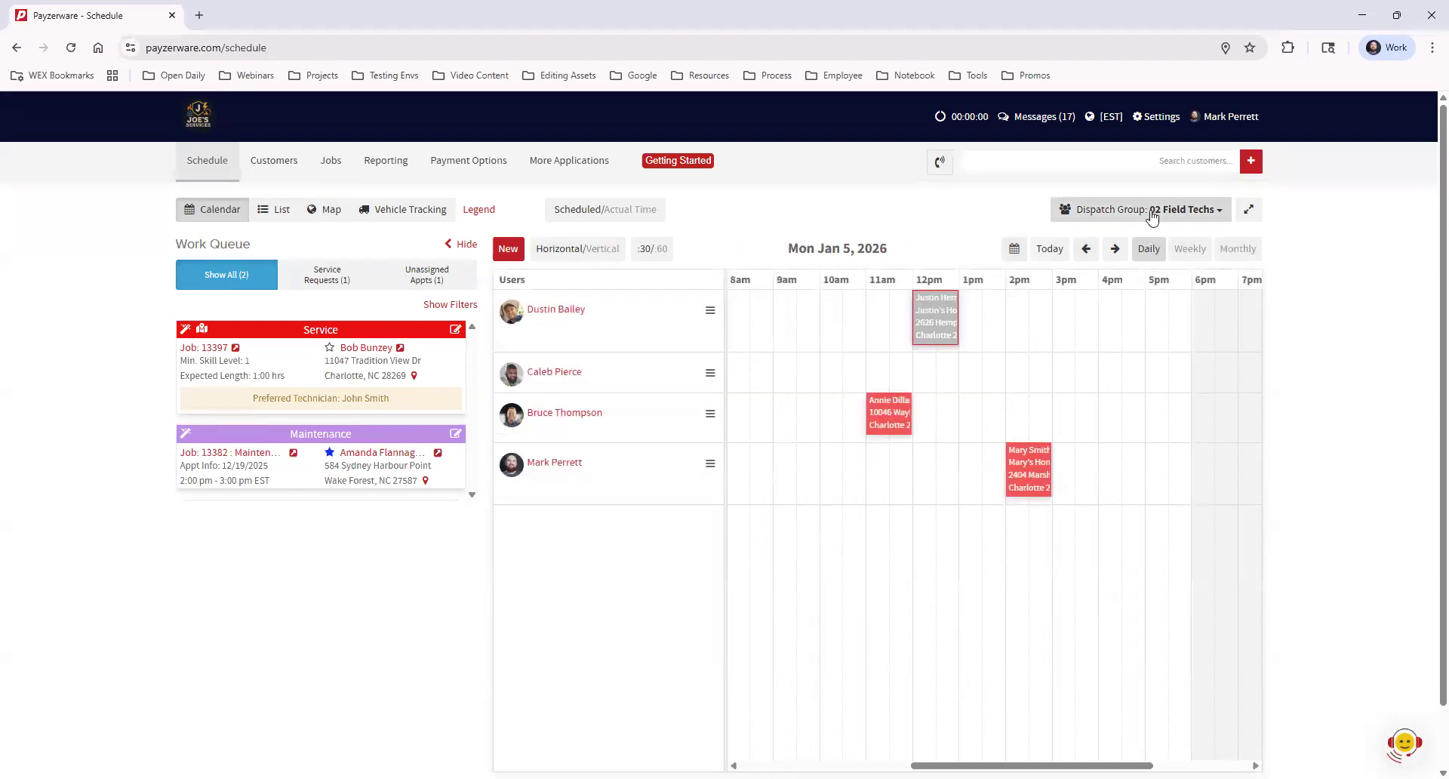
Filter the schedule to the 01 All Users dispatch group, then to 02 Field Techs
left_click(1095, 215)
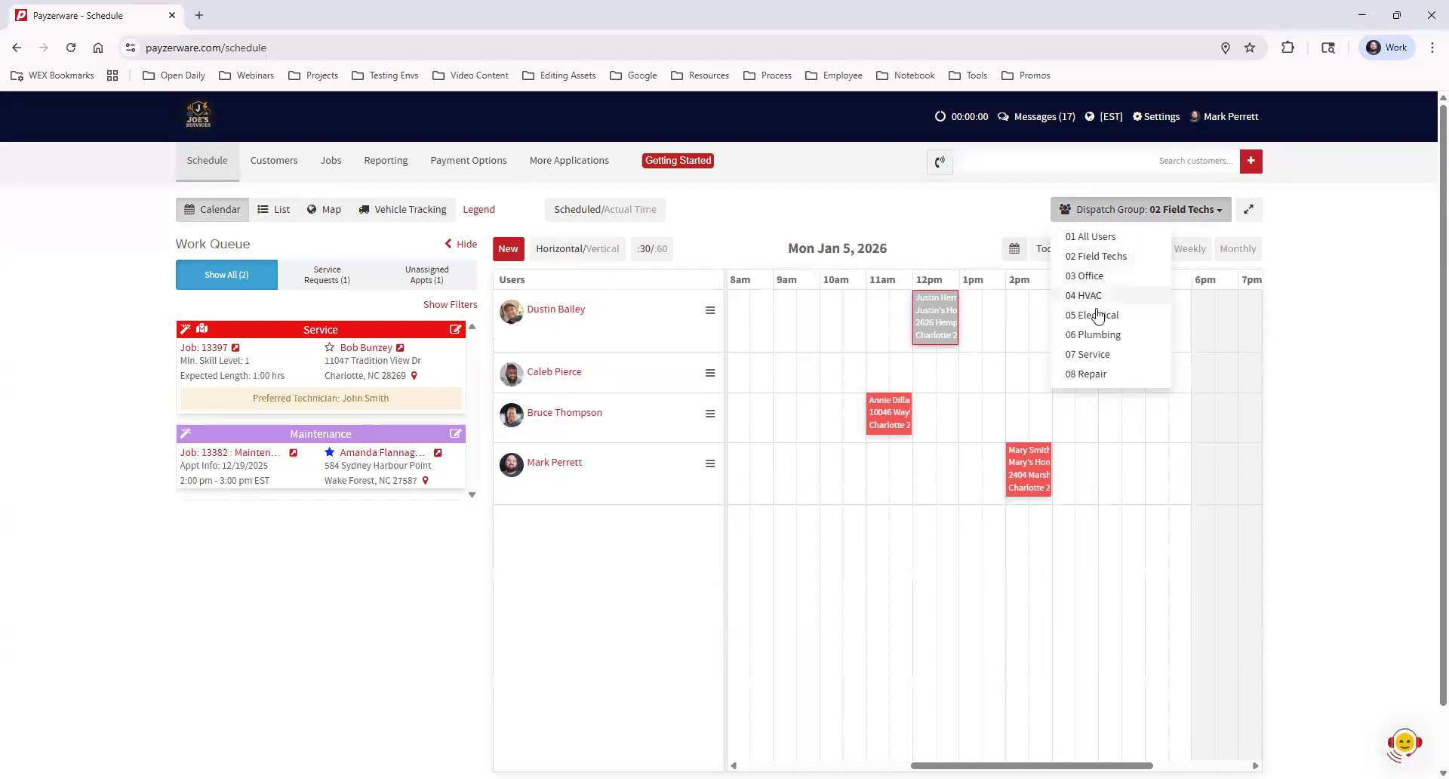
left_click(1114, 237)
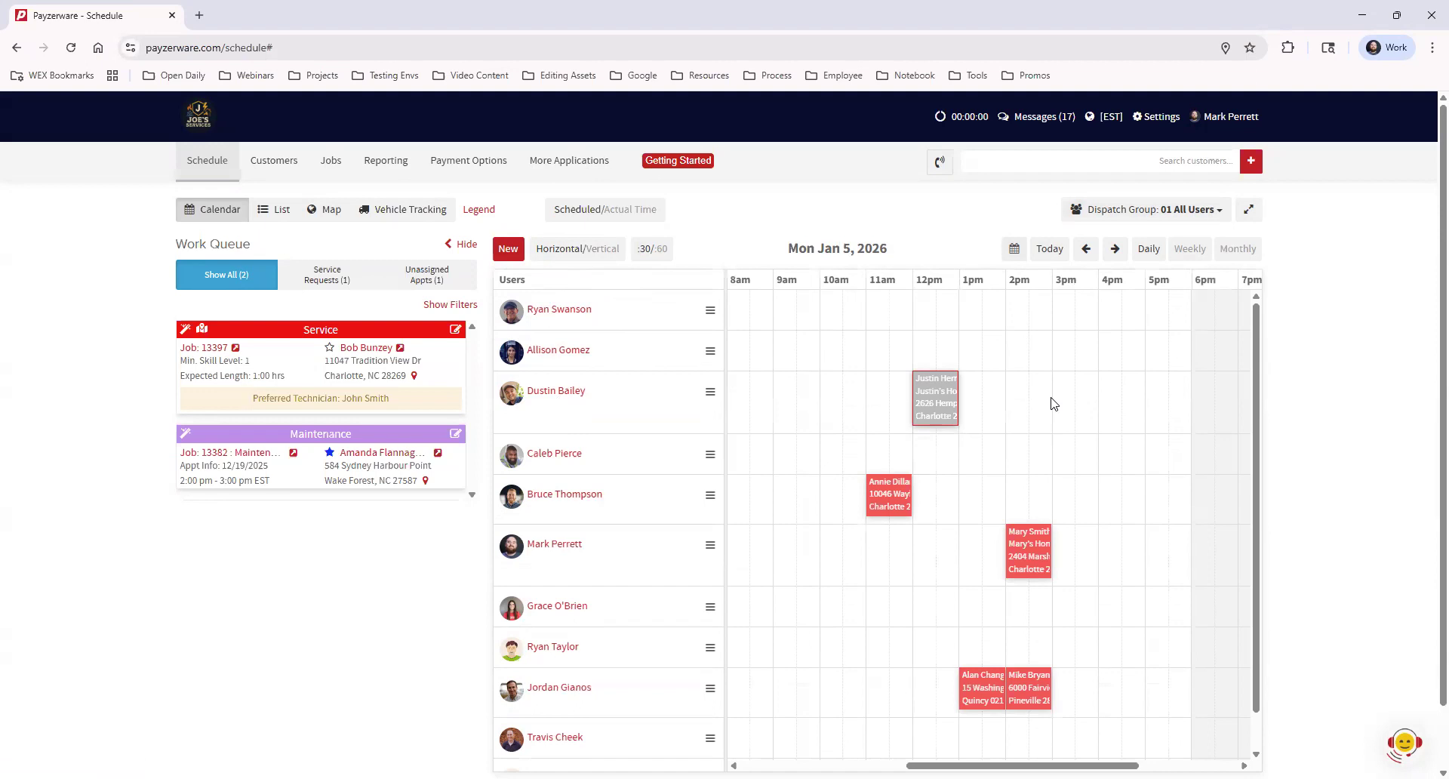
left_click(1201, 215)
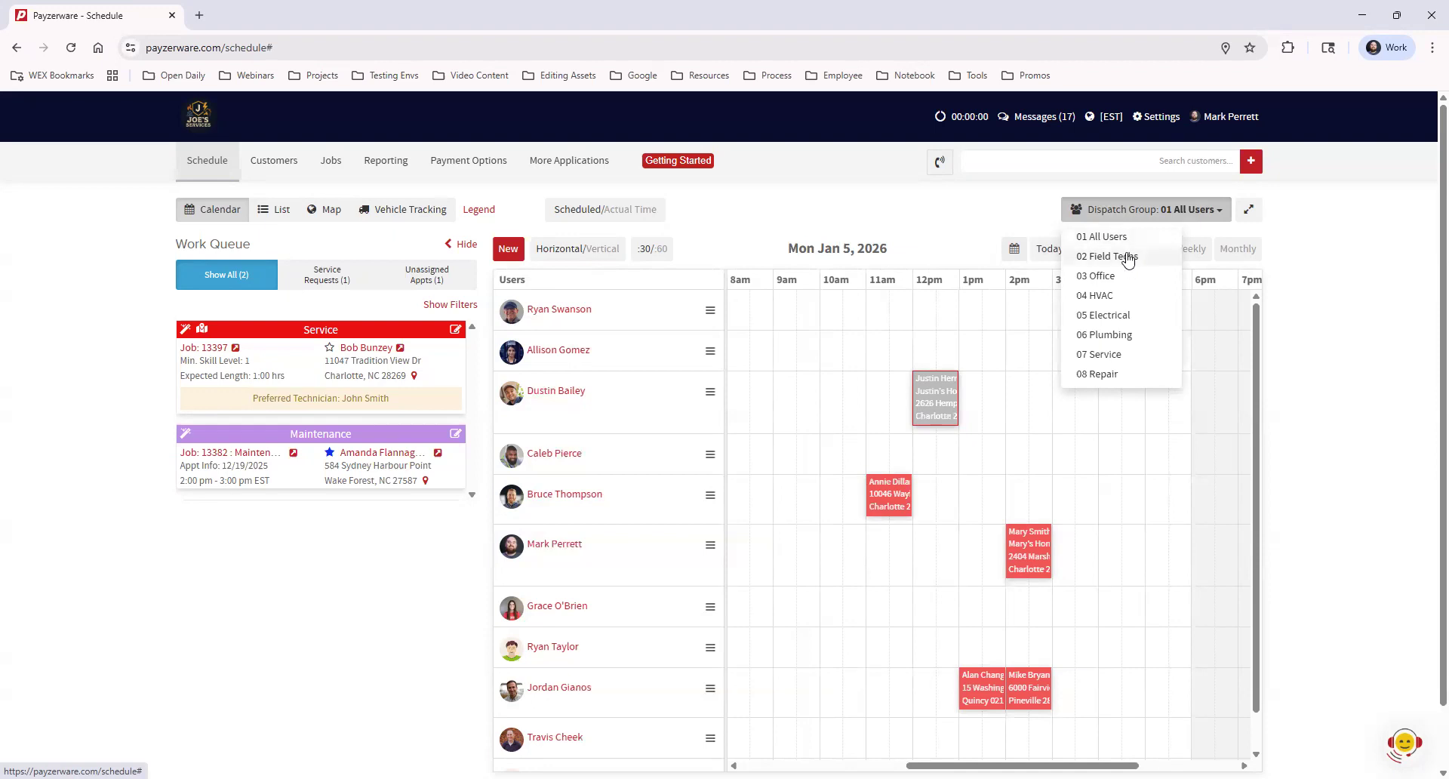
left_click(1127, 257)
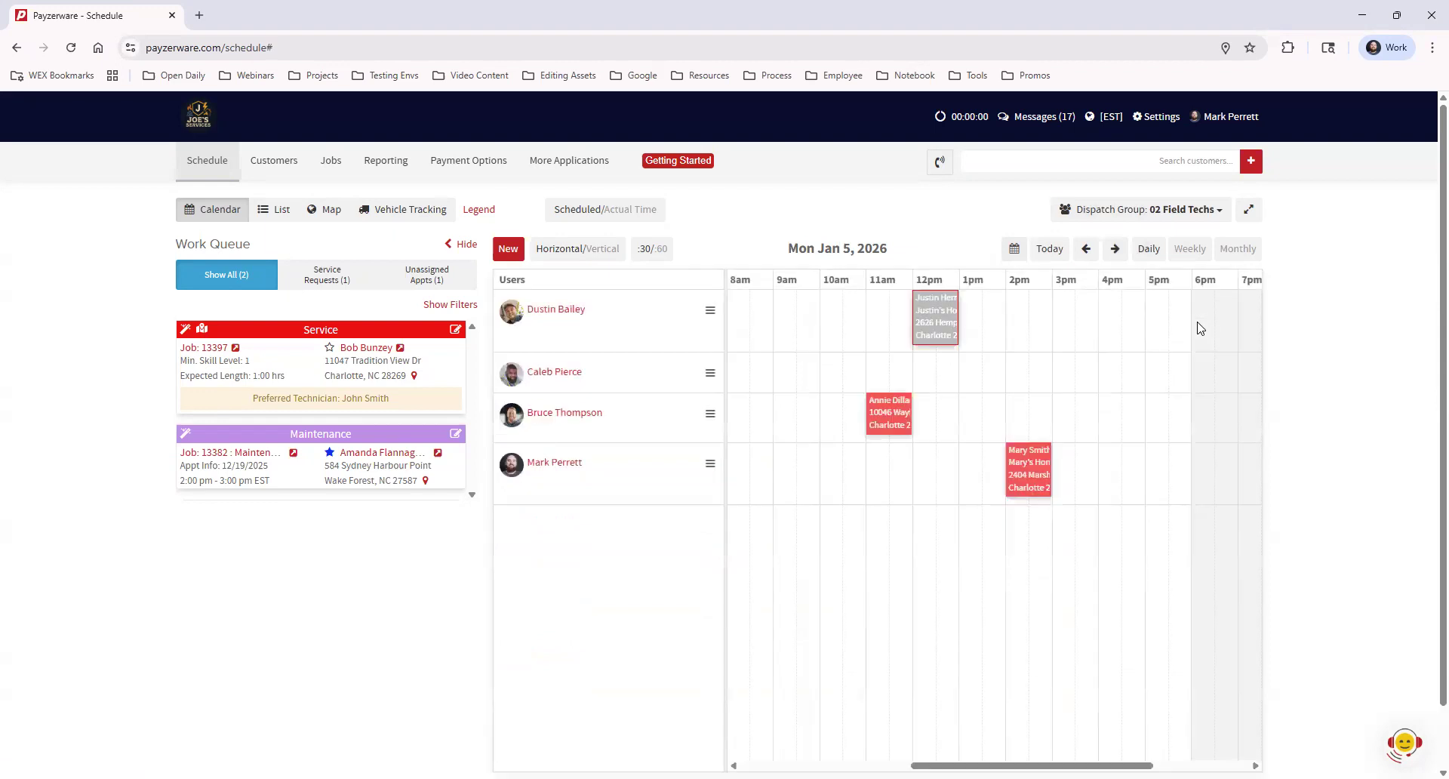
Jump to today, Wed Jan 7, show the 03 Office group, and expand the schedule to full width
left_click(1045, 251)
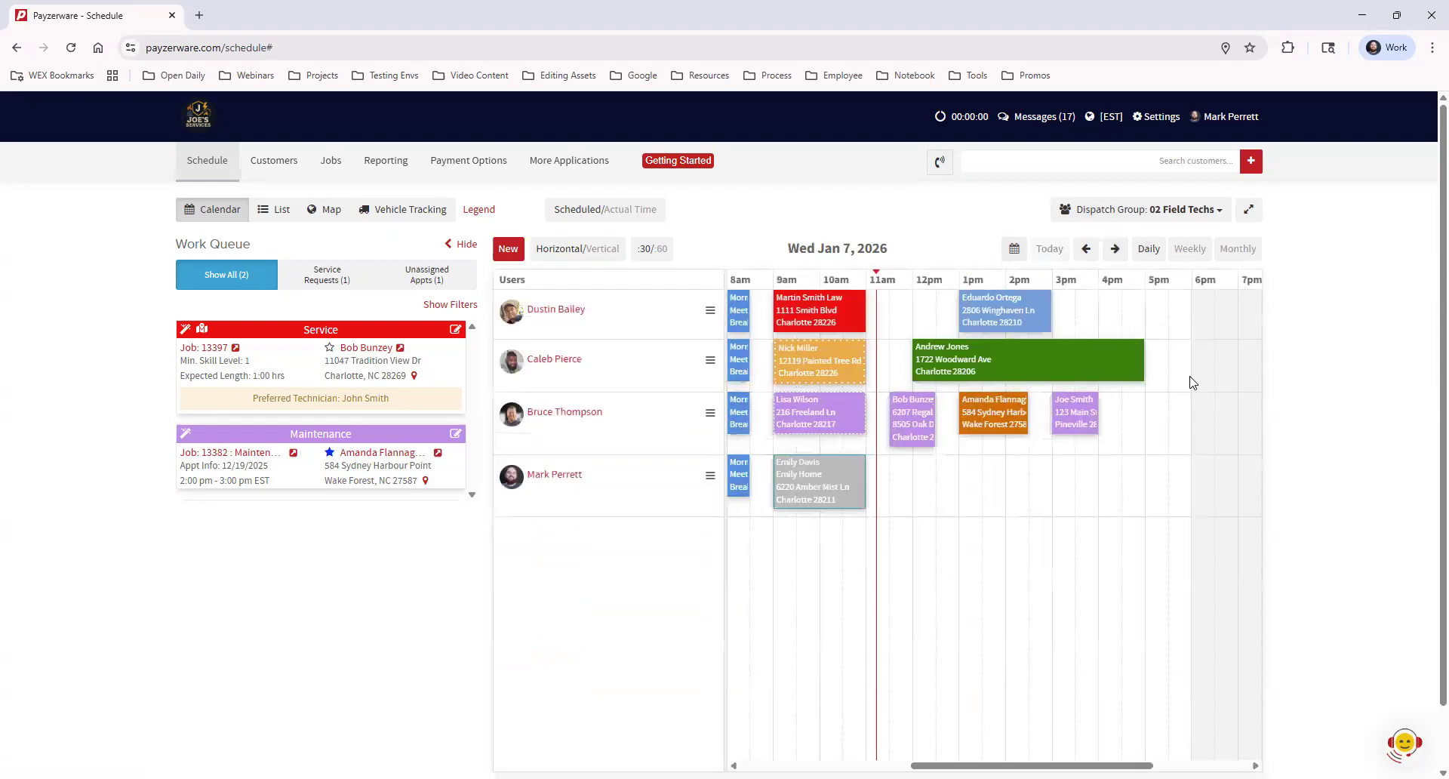
left_click(1180, 215)
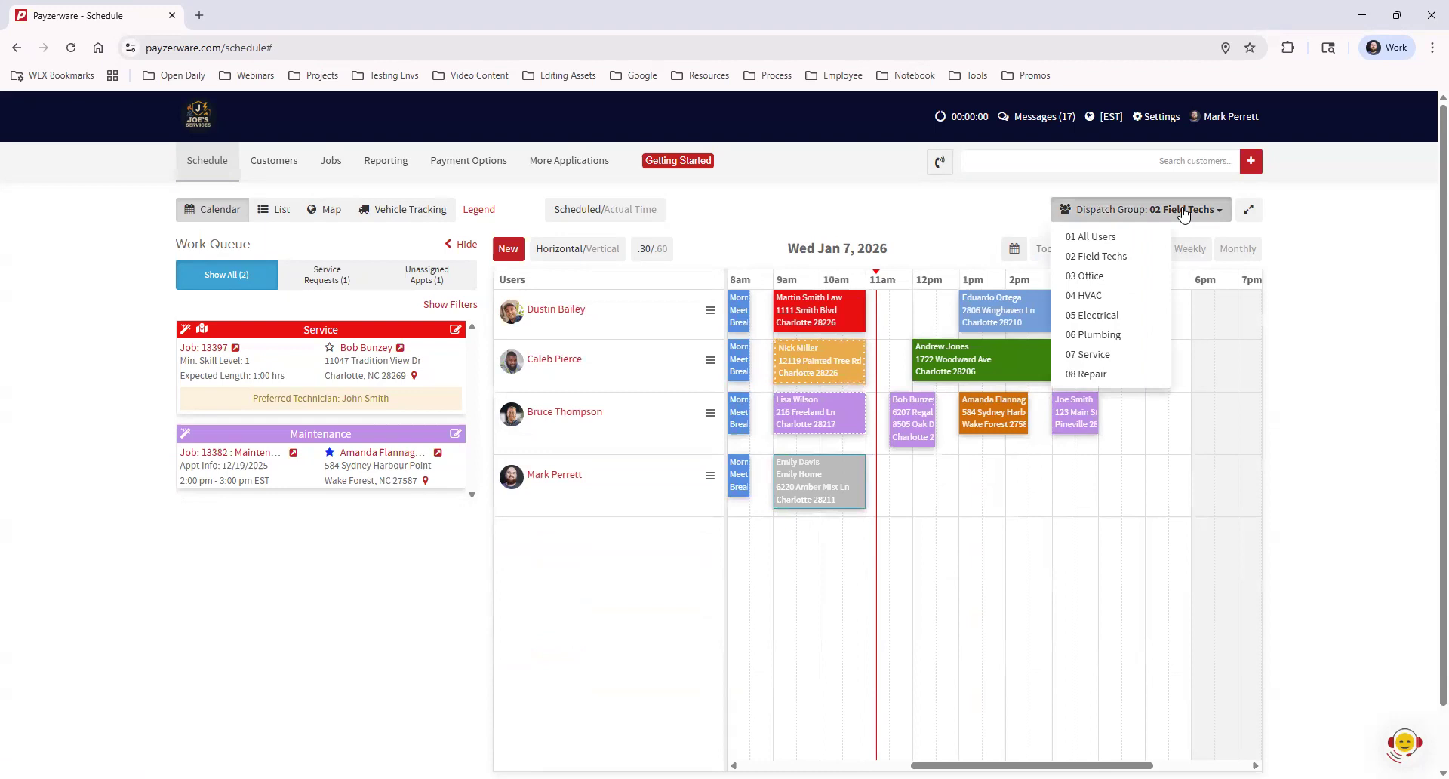
left_click(1128, 277)
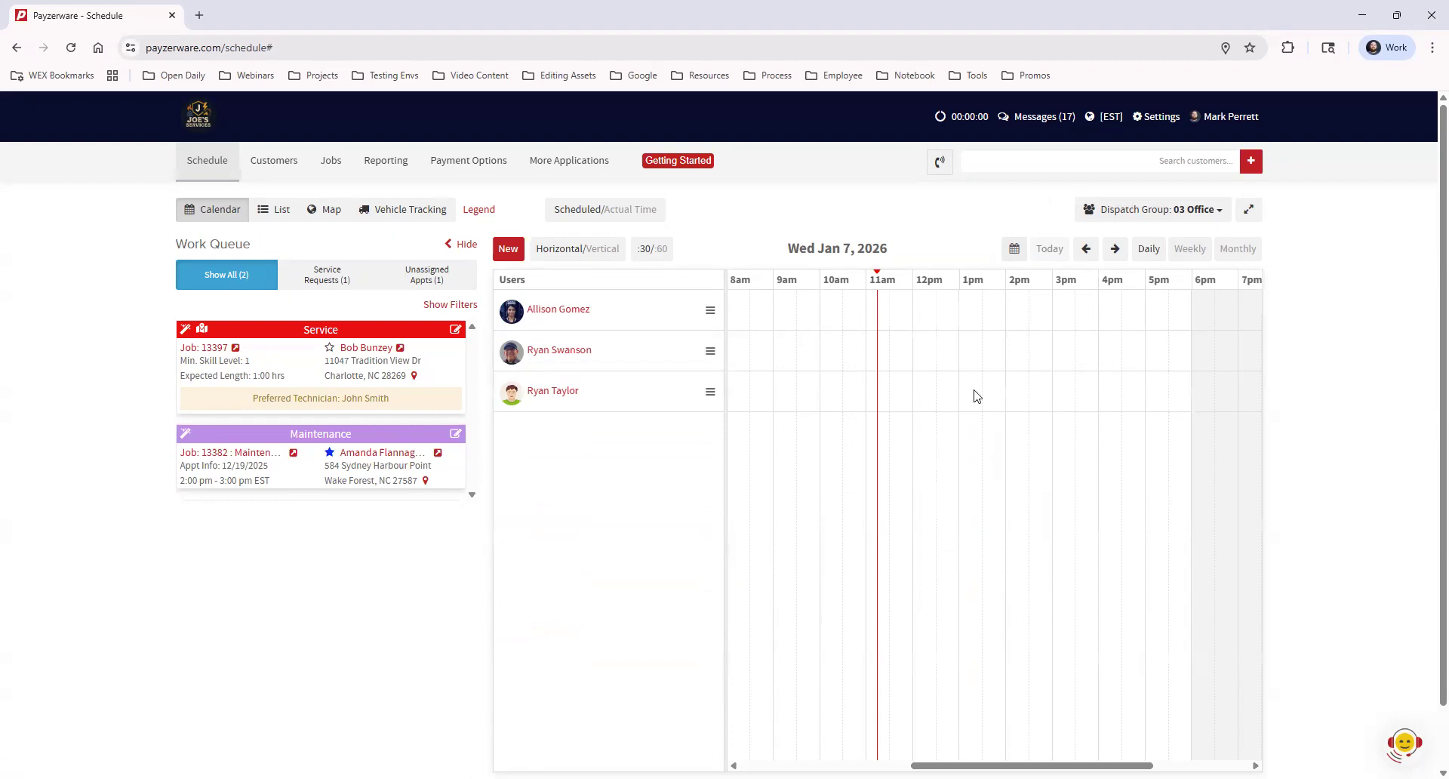
left_click(1195, 212)
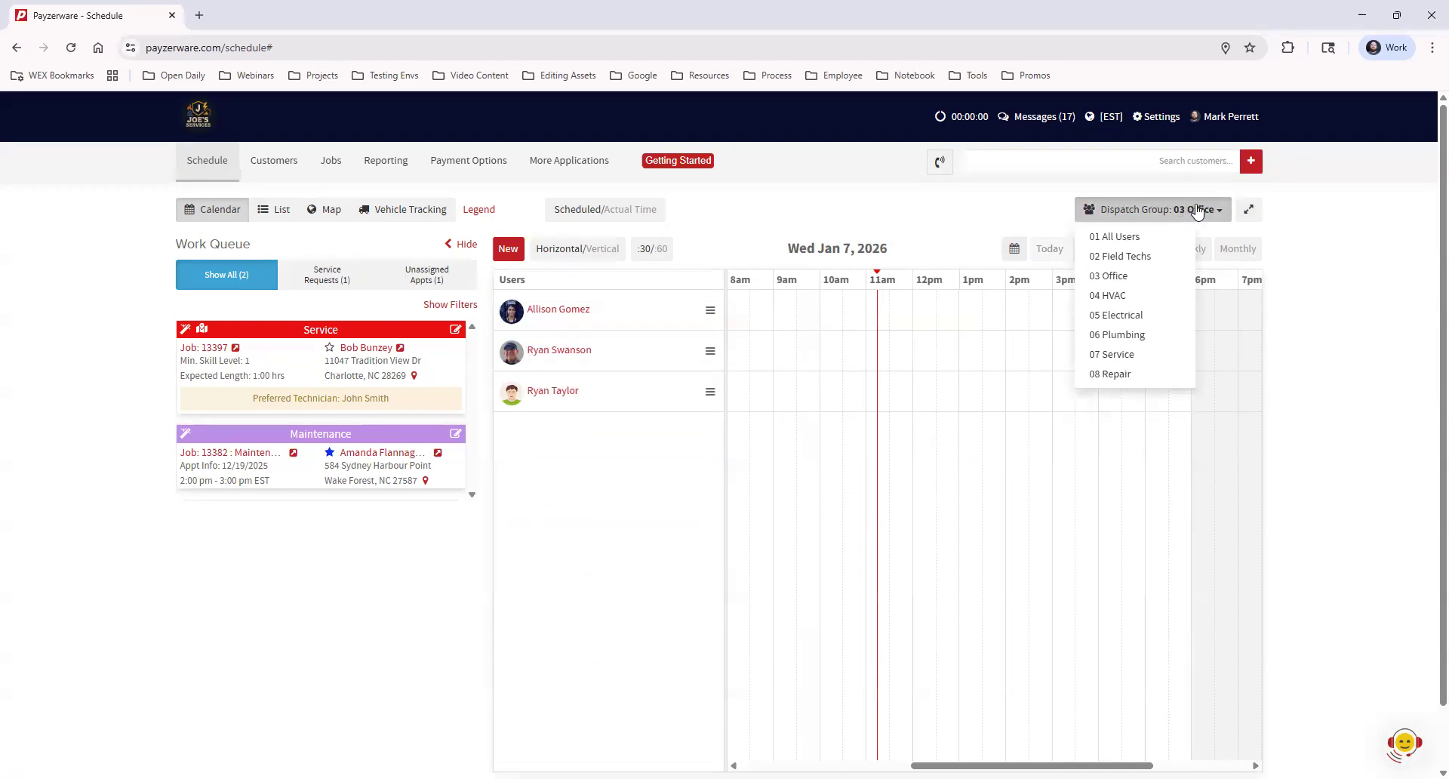
left_click(1310, 228)
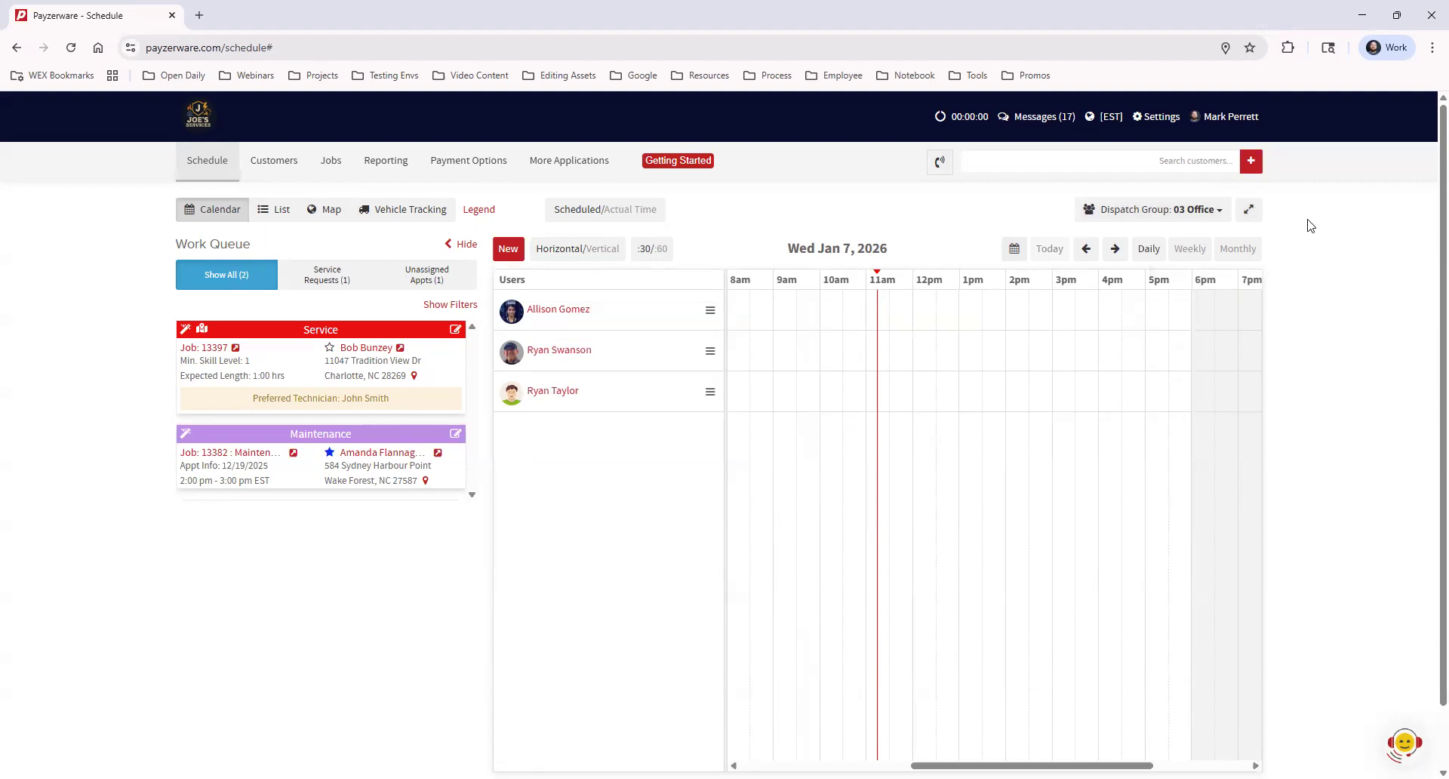
left_click(1250, 215)
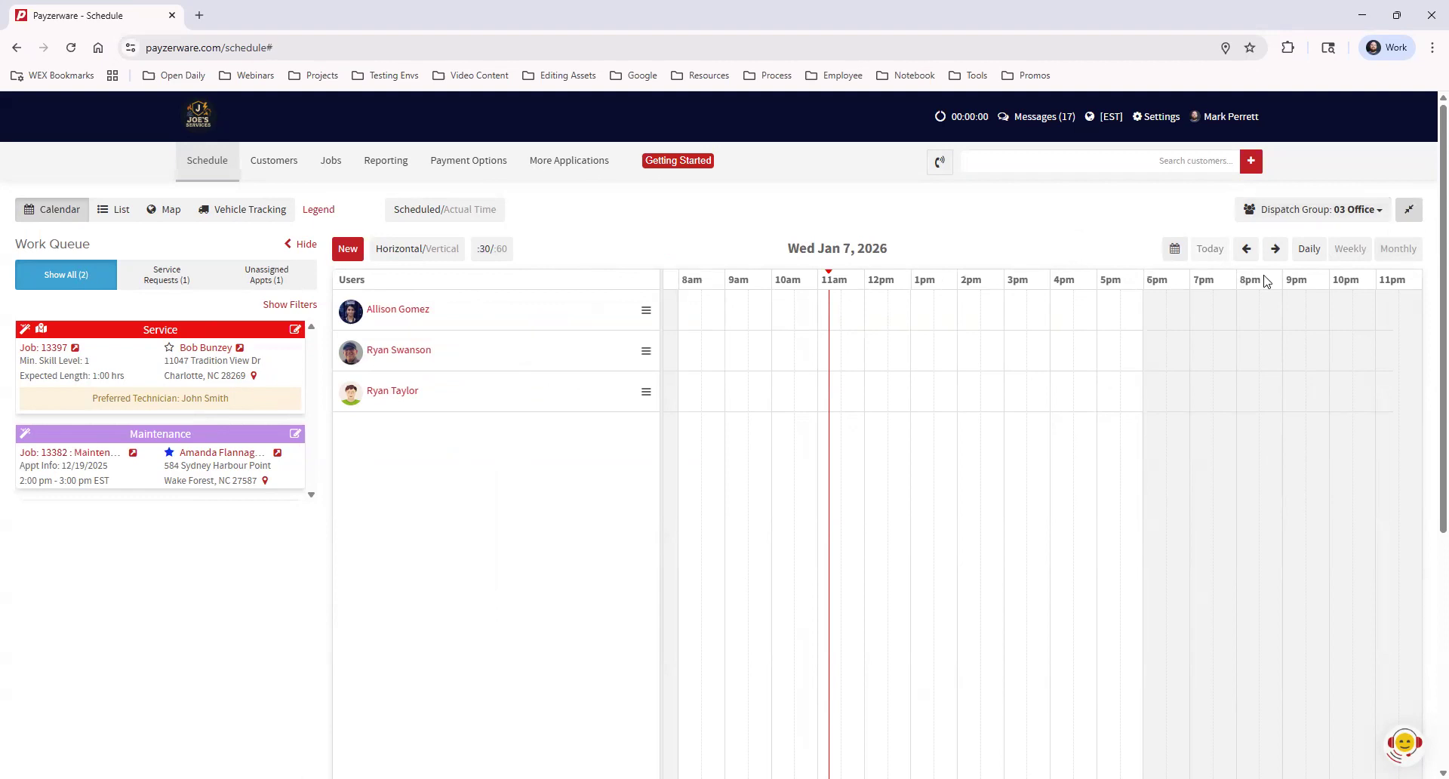
Restore the schedule to normal width and switch the dispatch group to 02 Field Techs
left_click(1409, 212)
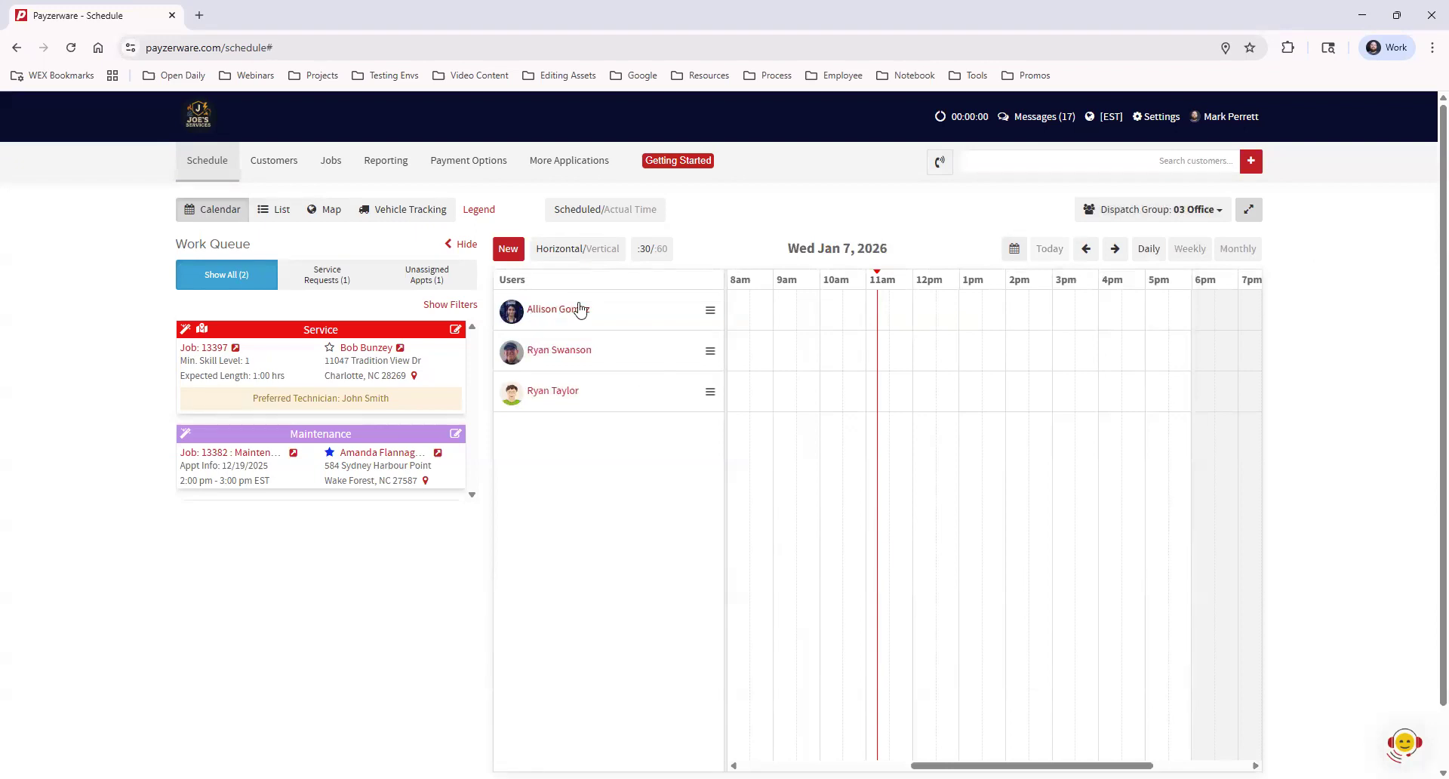
left_click(1183, 211)
left_click(1151, 259)
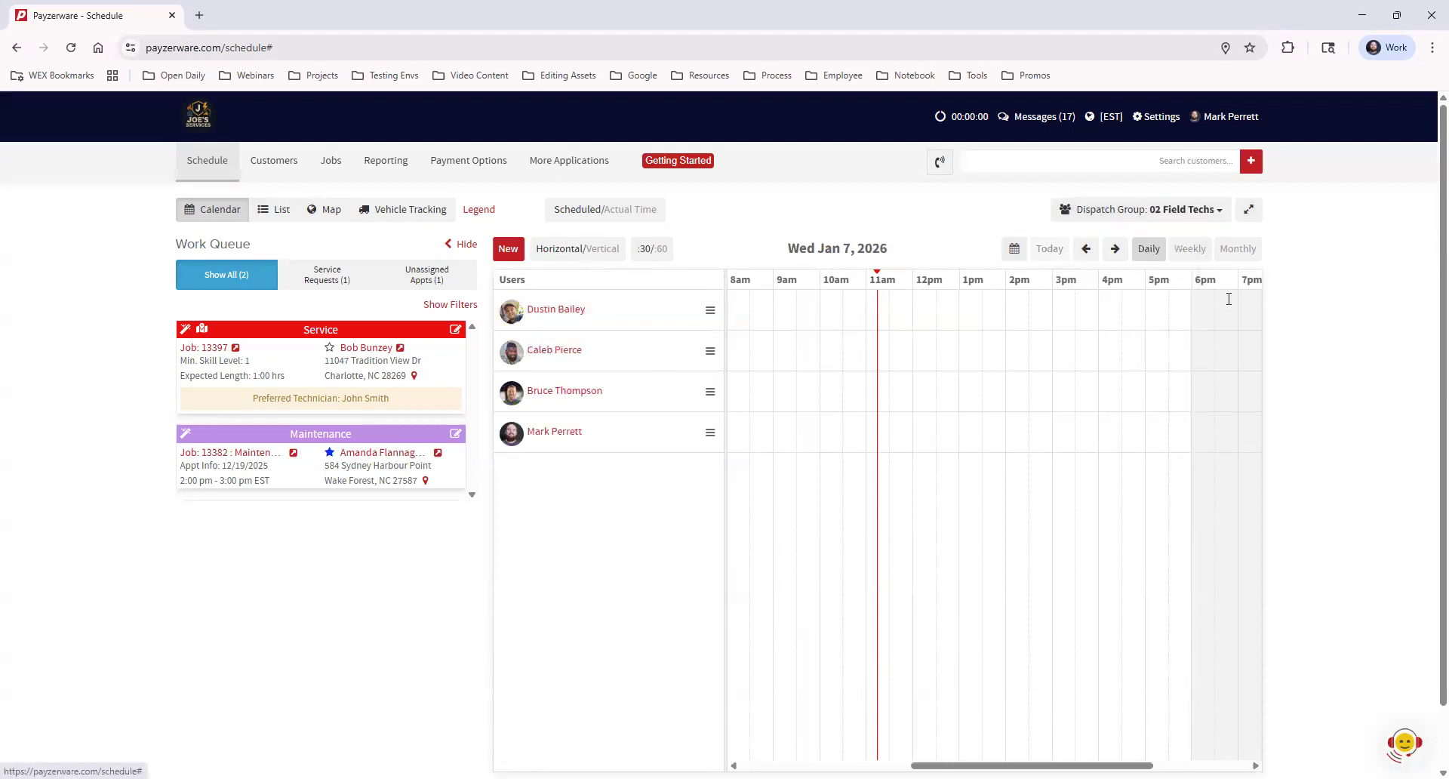
left_click(559, 312)
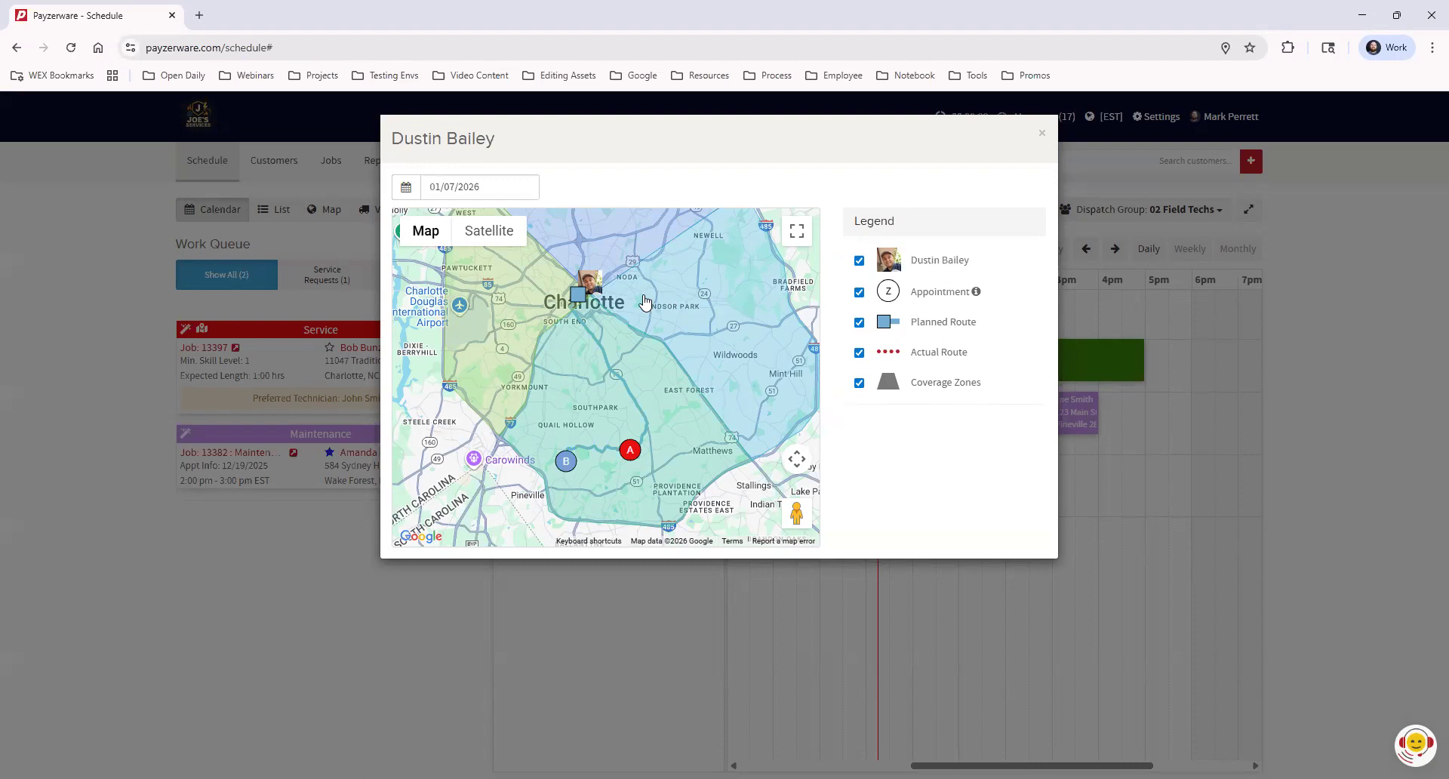
scroll(639, 362, "up", 2)
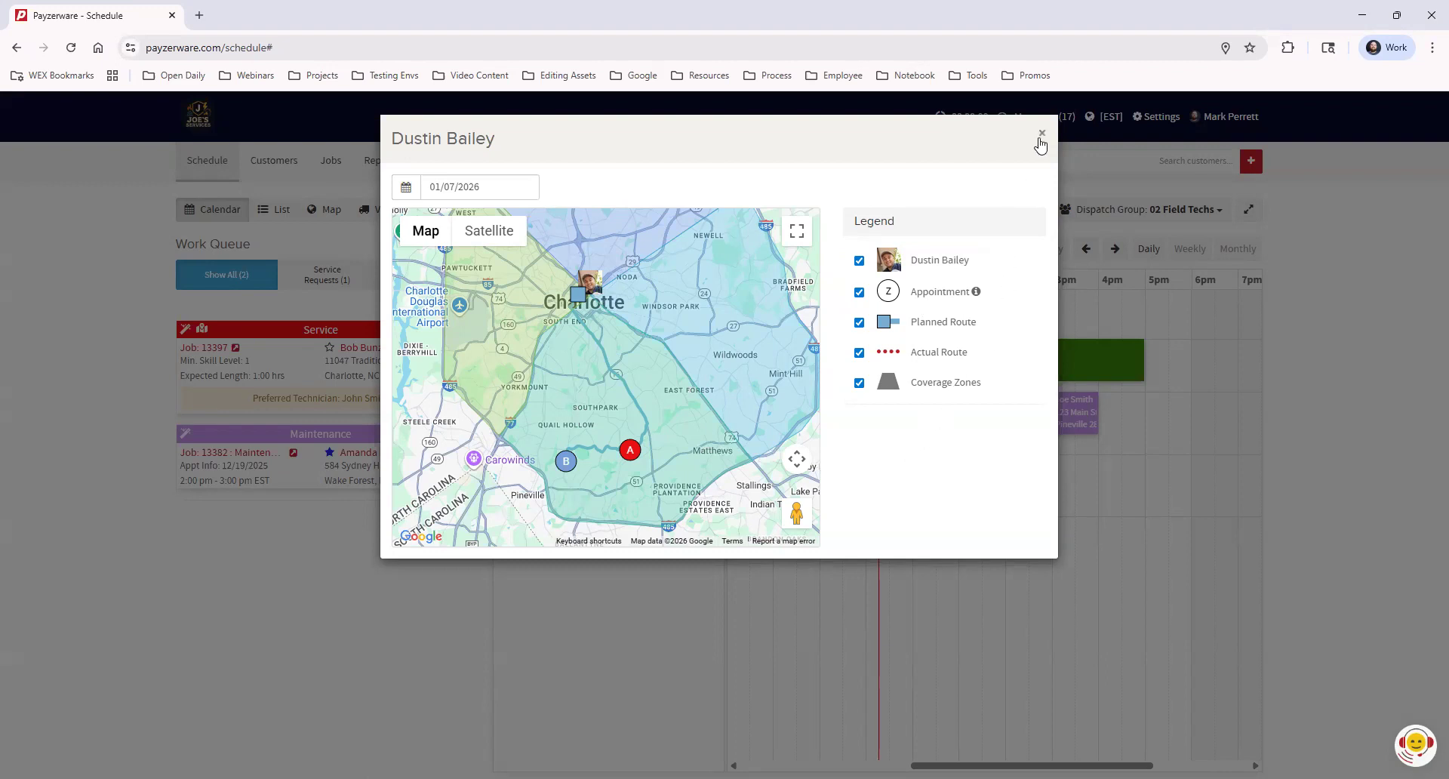
left_click(1041, 135)
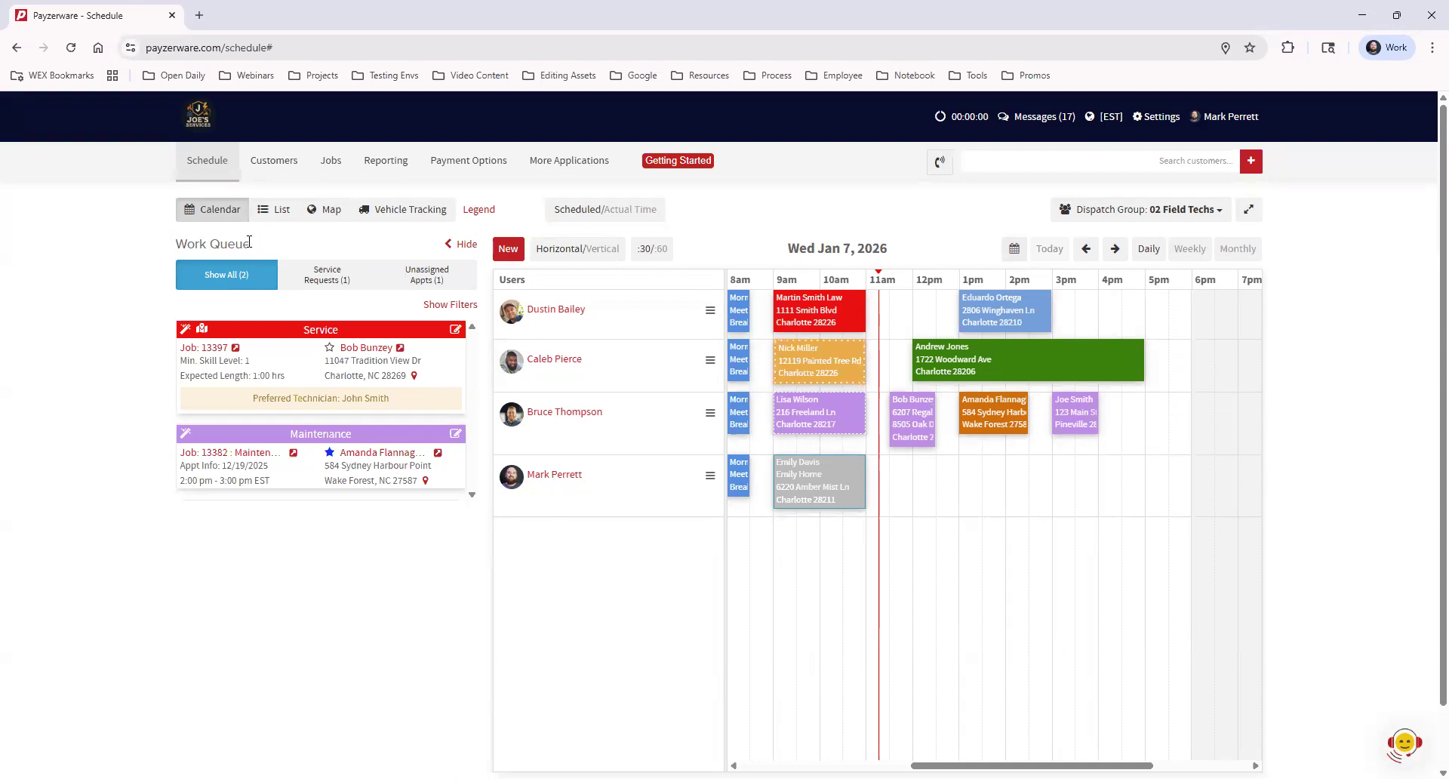
Hide the Work Queue, expand the schedule to full width, and switch it to vertical layout
left_click(465, 246)
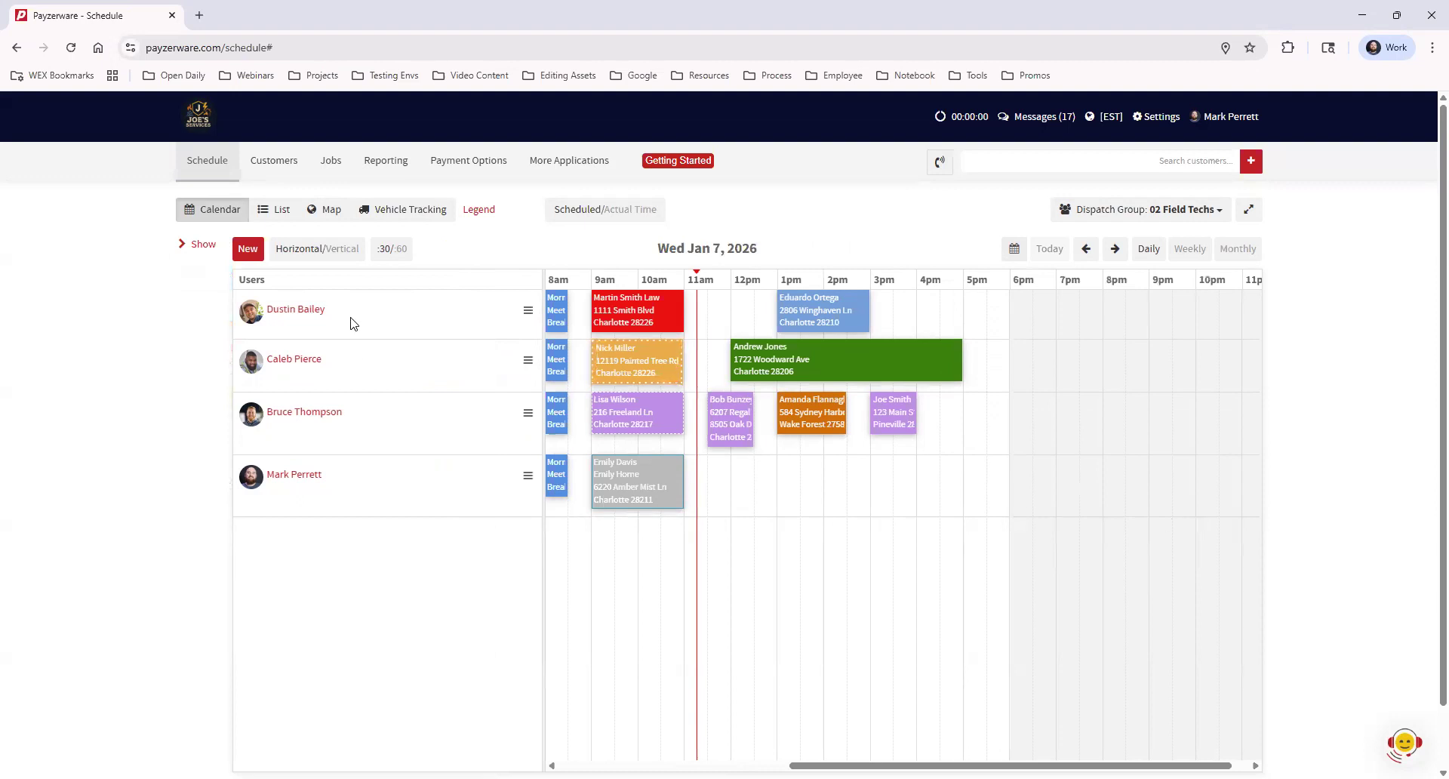
left_click(199, 245)
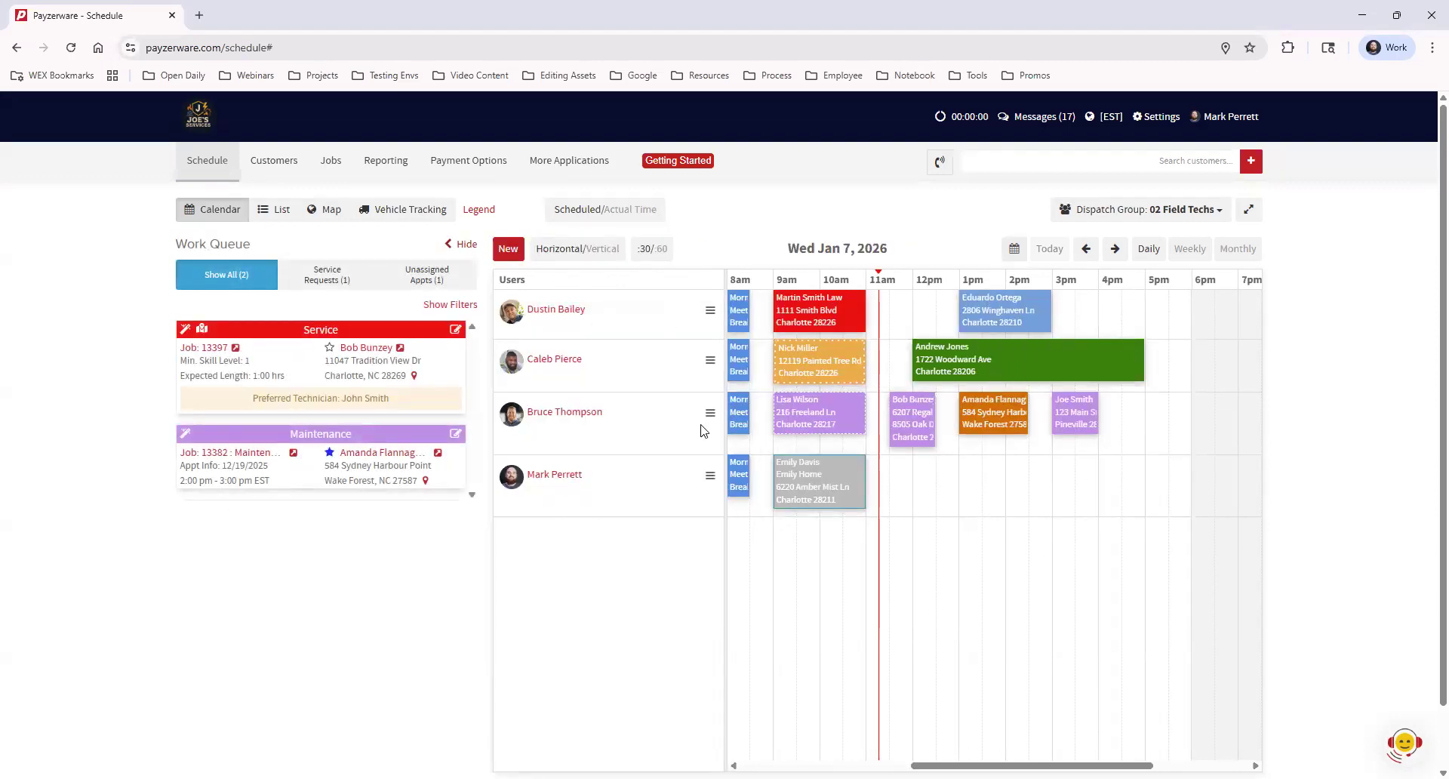
left_click(467, 246)
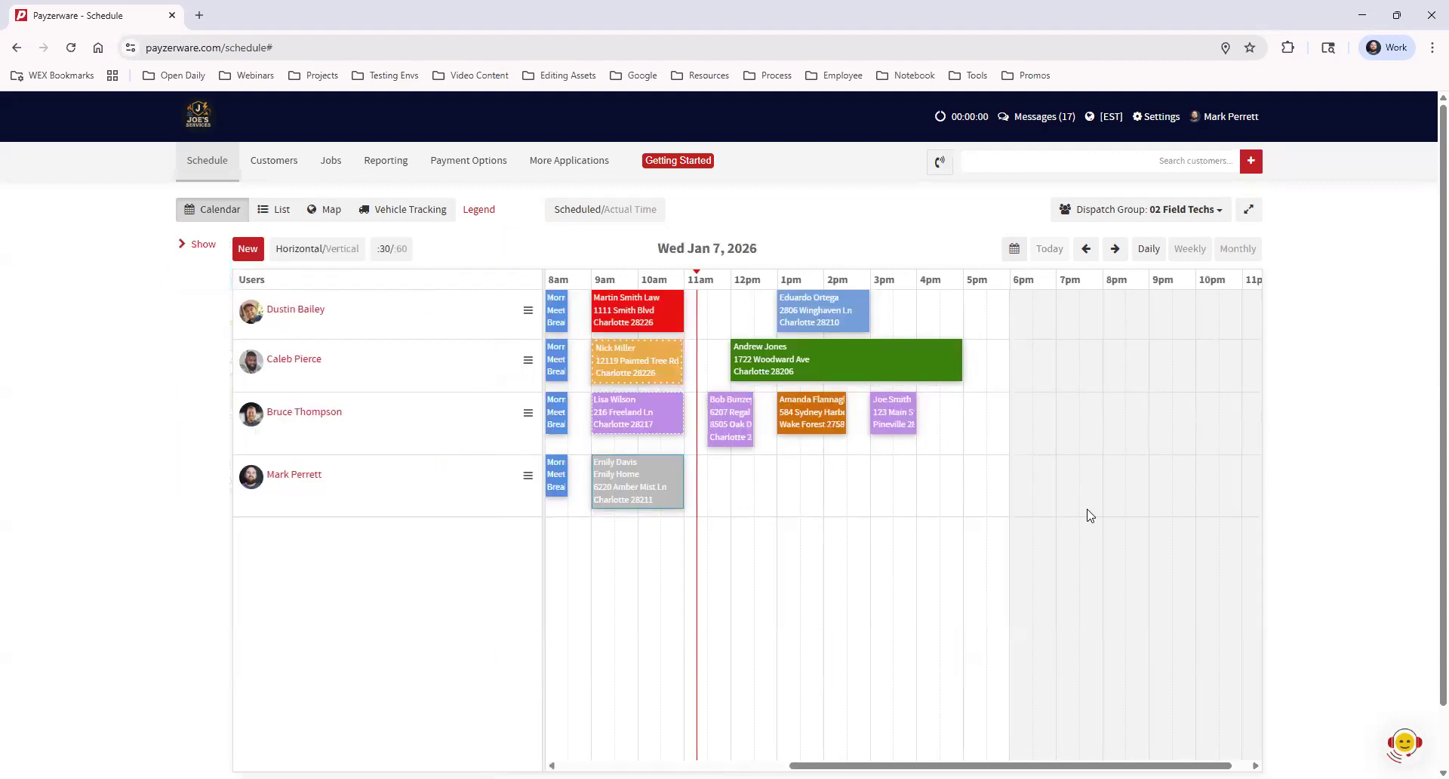
left_click(1250, 209)
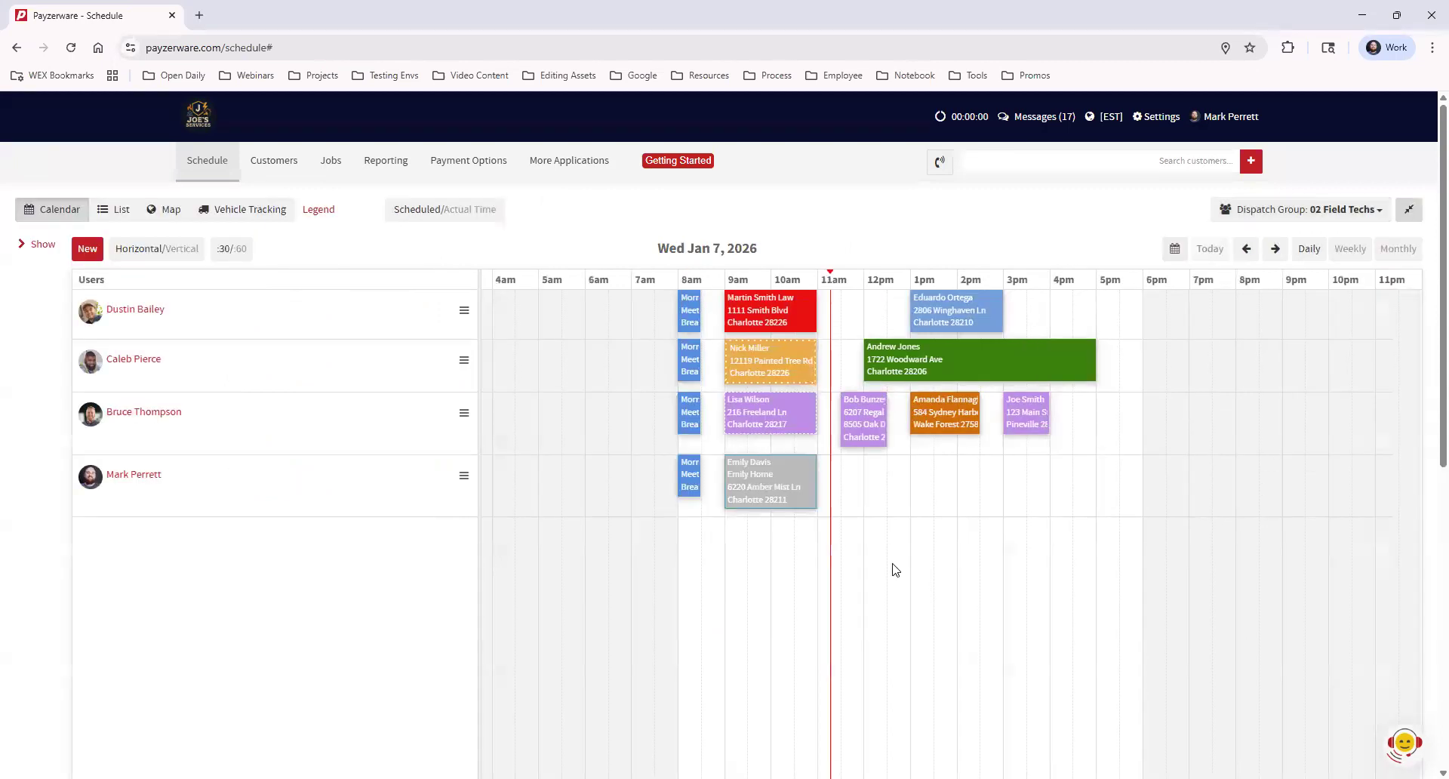
left_click(160, 250)
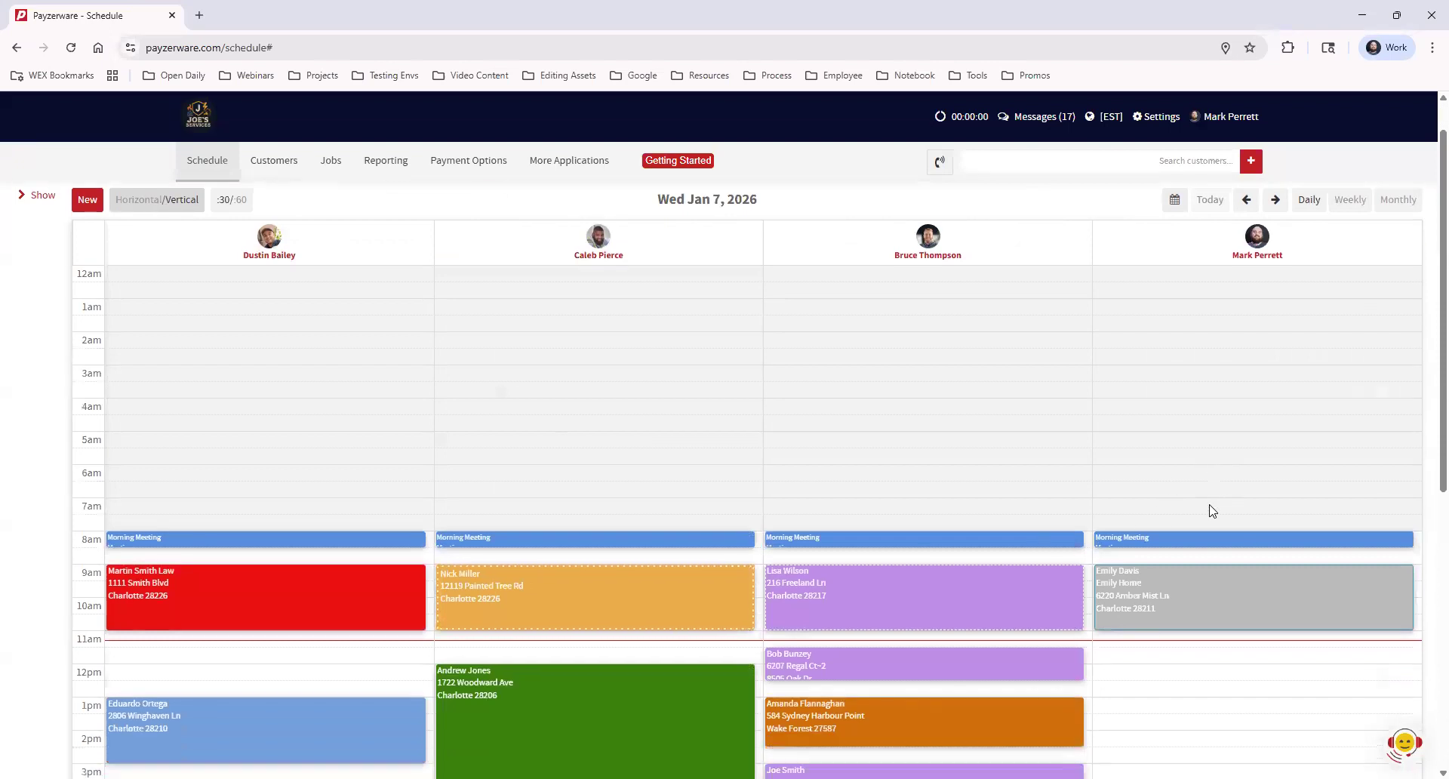
scroll(1212, 509, "down", 4)
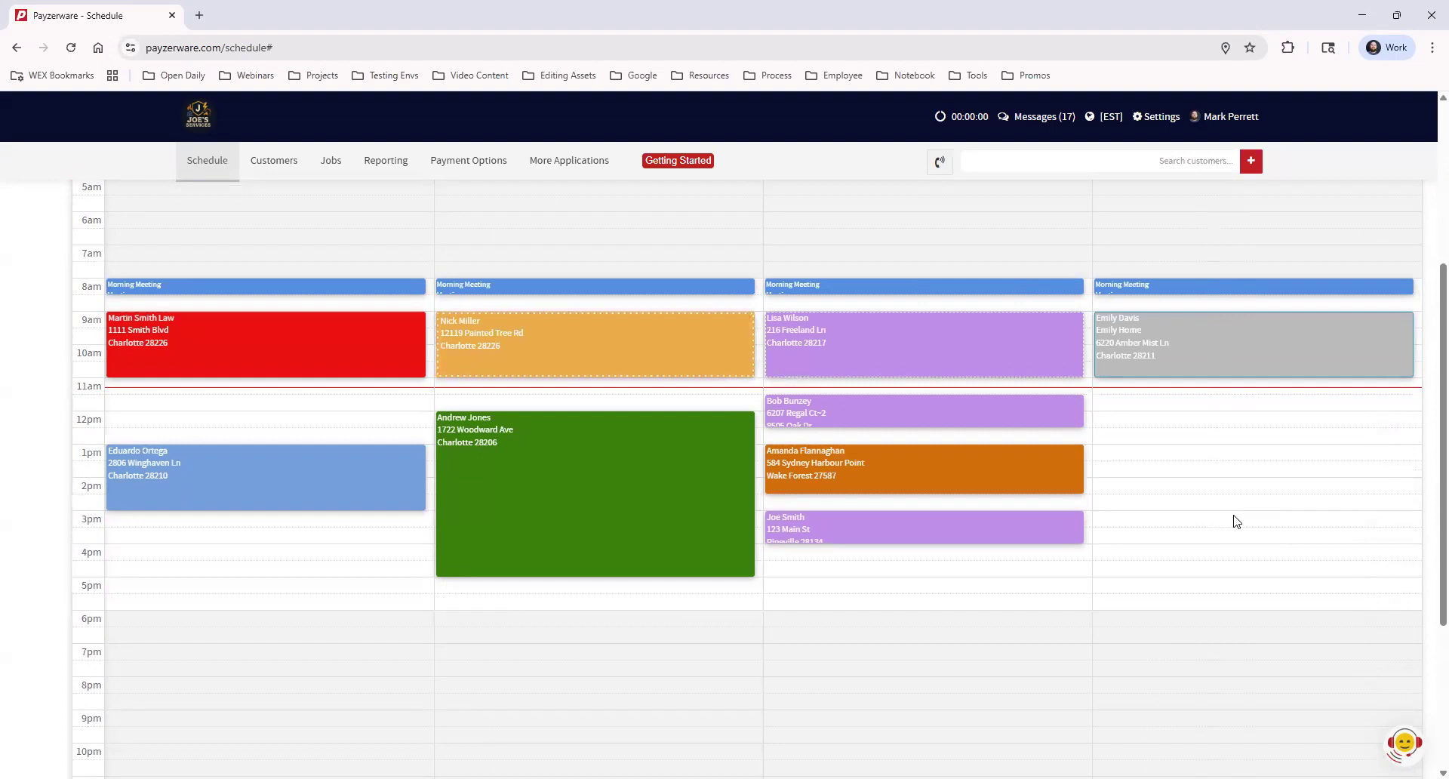
Collapse the schedule to normal width, show the Work Queue, and return to horizontal layout
scroll(1236, 521, "up", 2)
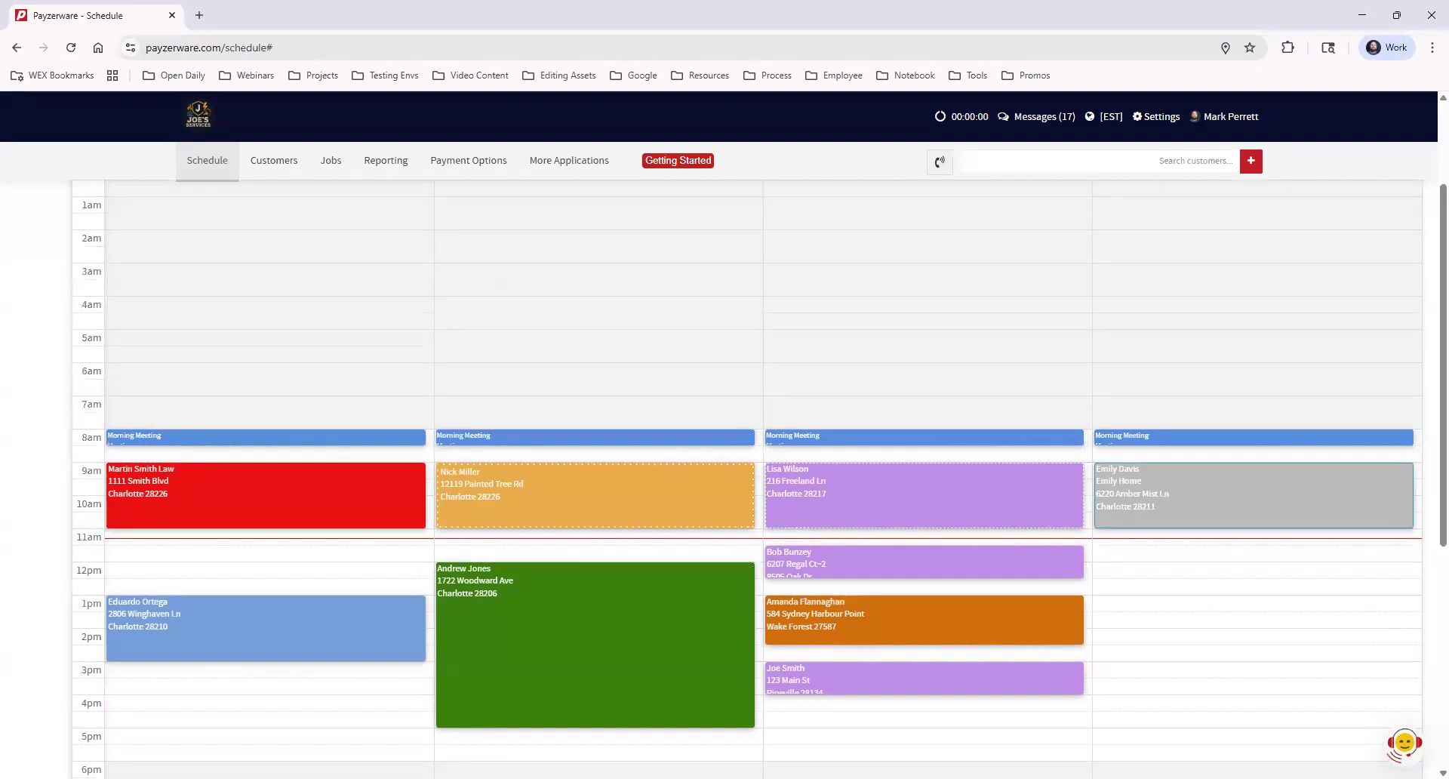
scroll(1121, 491, "up", 2)
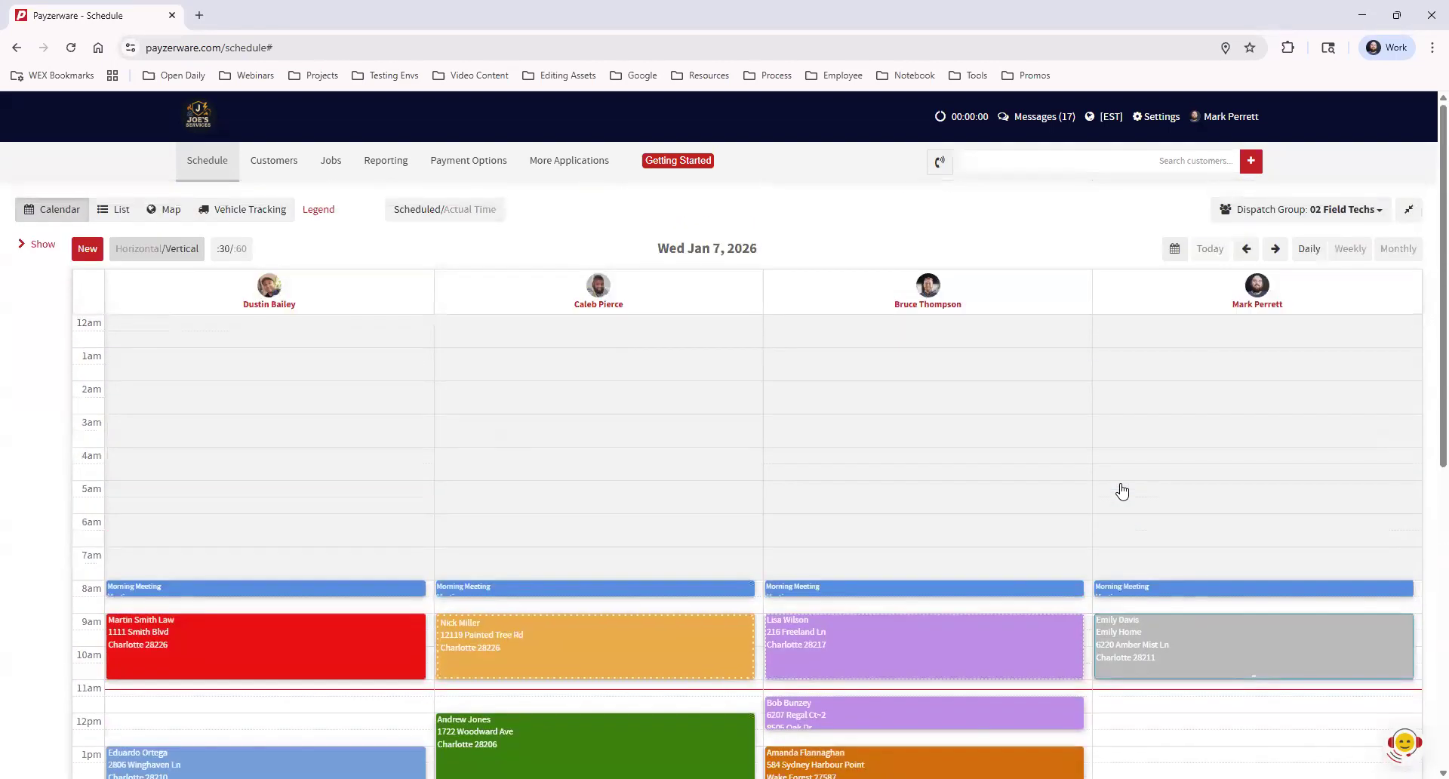
left_click(1409, 214)
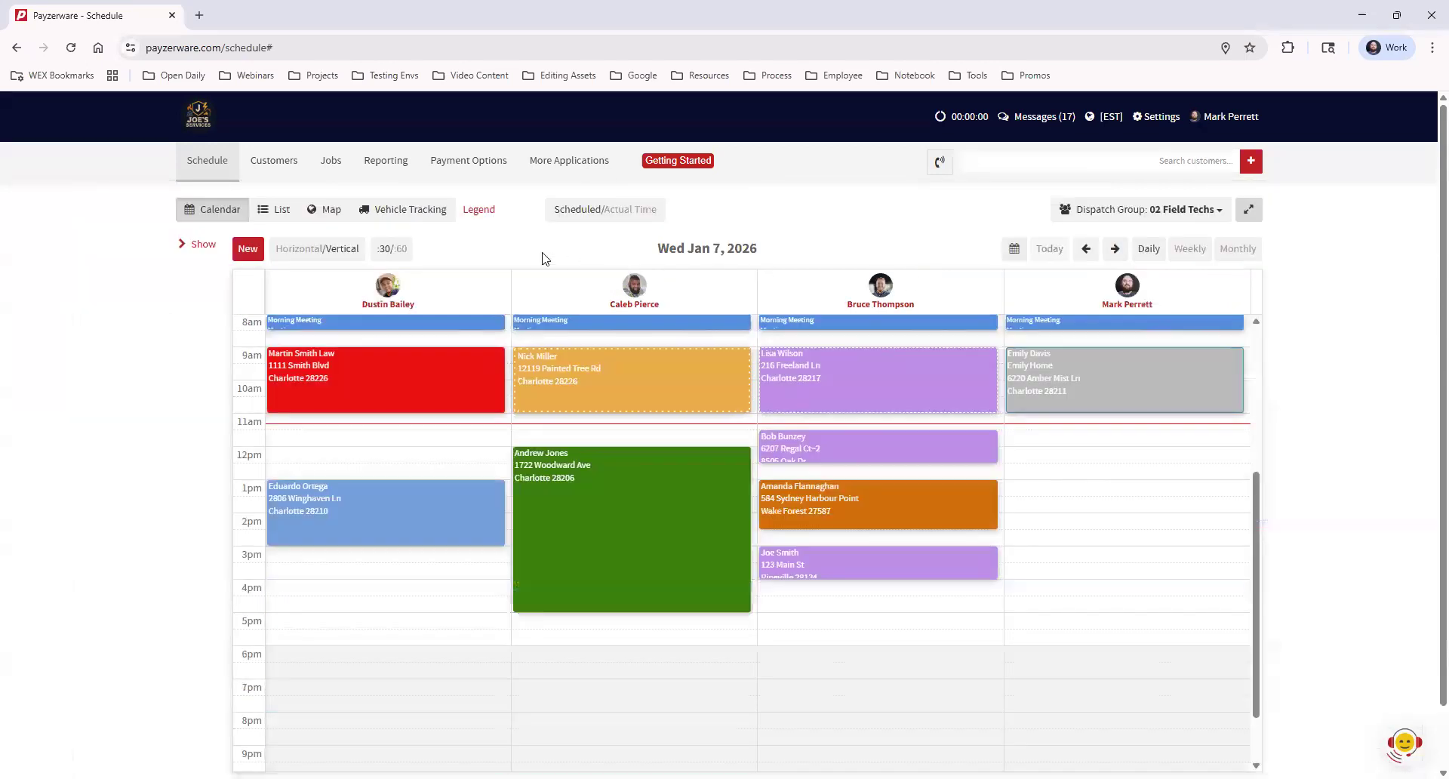
left_click(197, 243)
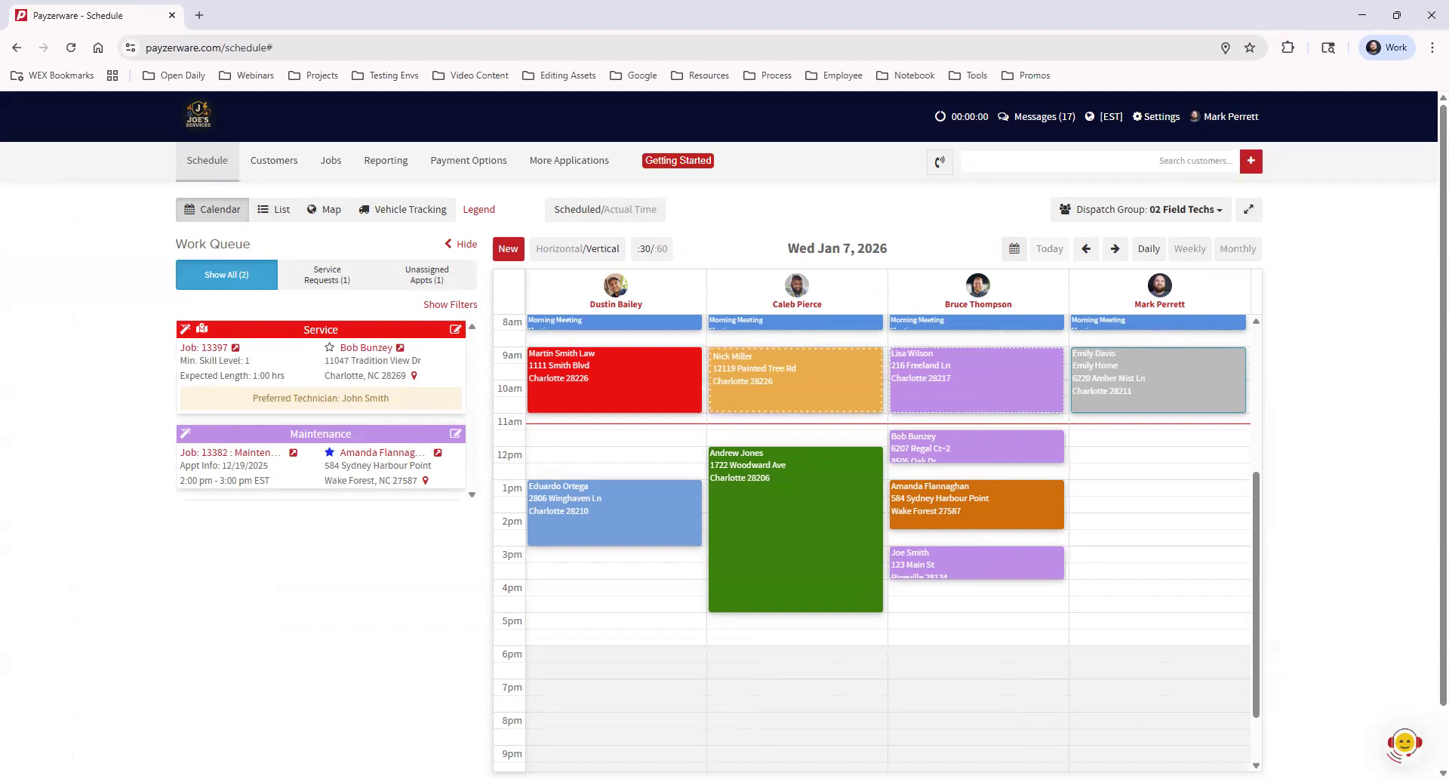
left_click(593, 249)
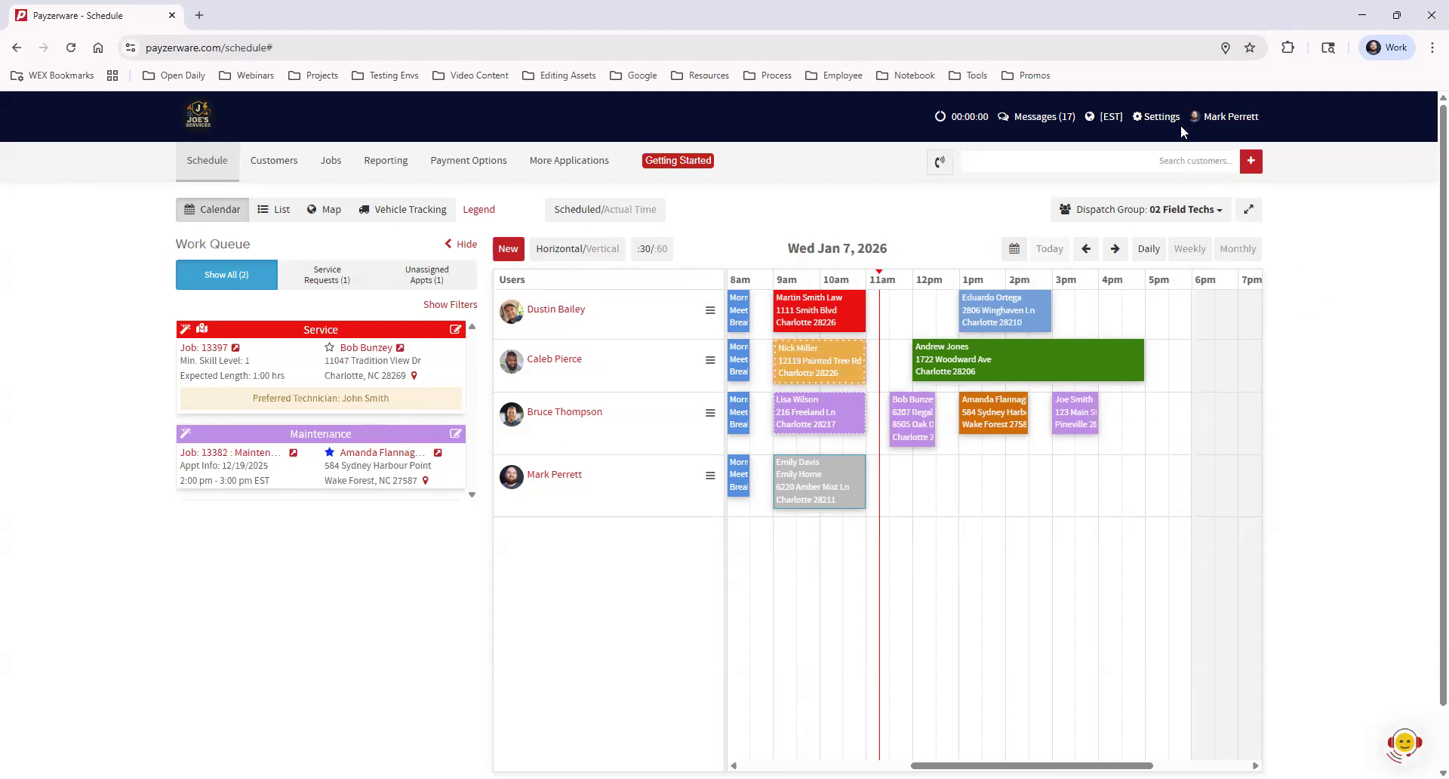
Open the Settings dropdown from the top bar
left_click(1156, 117)
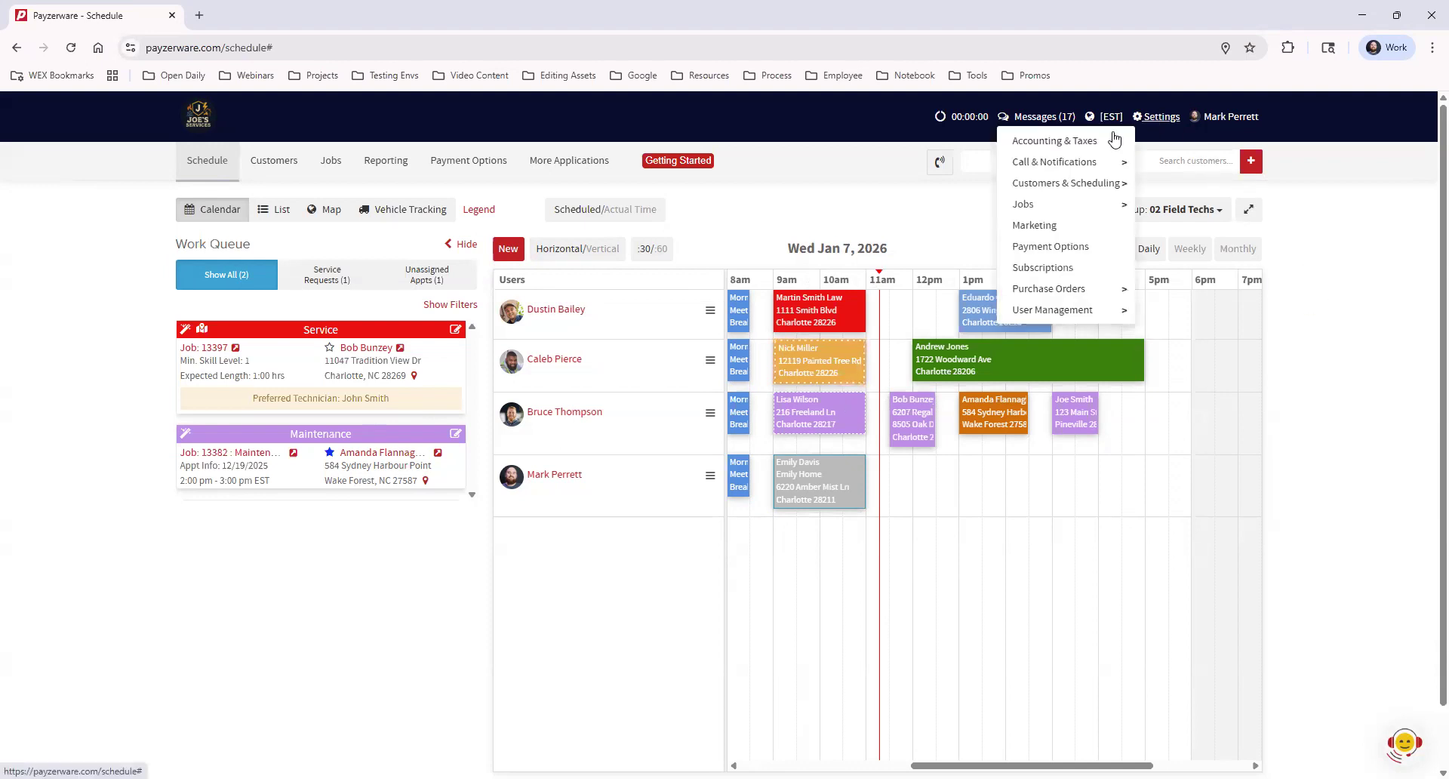
Open Settings > User Management > Users in a new tab and switch to it
mouse_move(1061, 317)
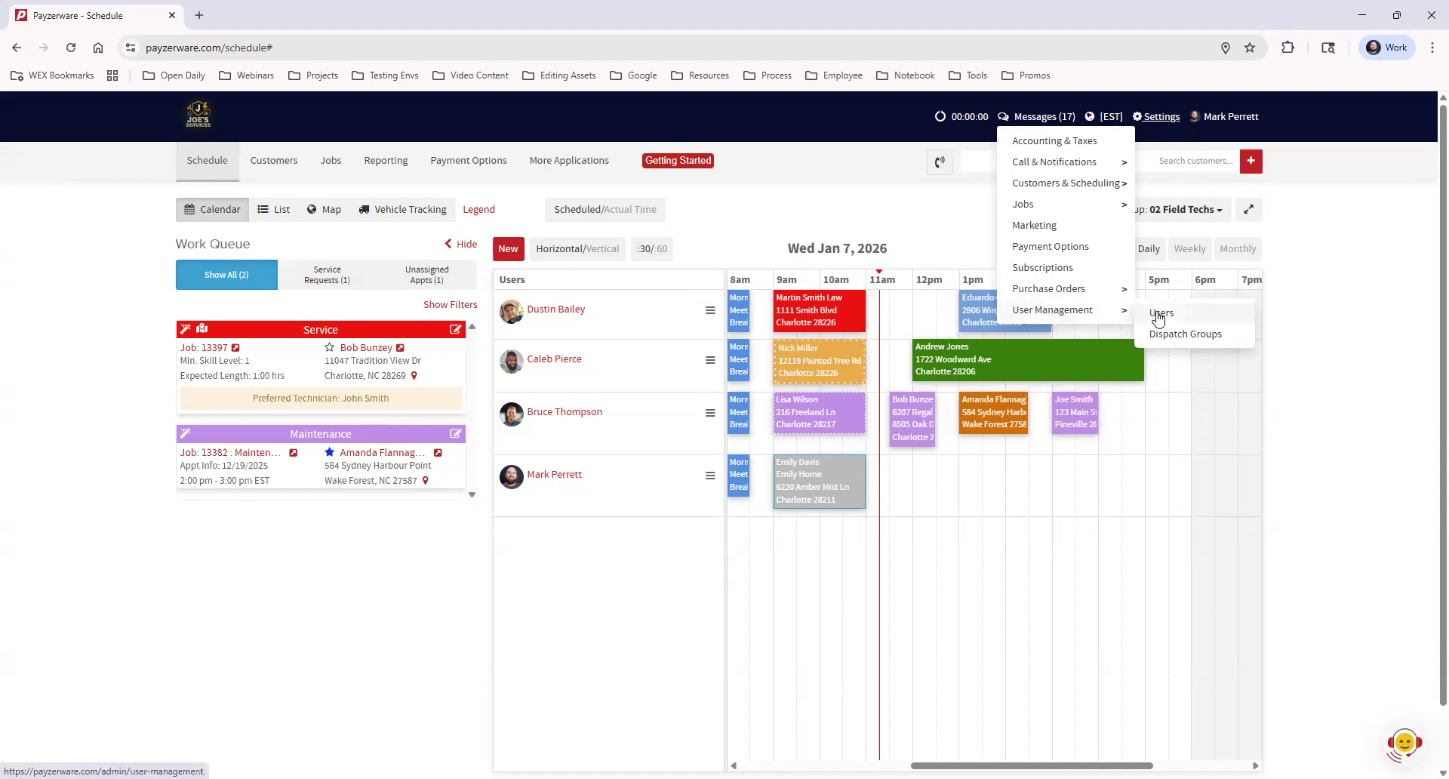
left_click(1220, 319, "ctrl")
left_click(261, 15)
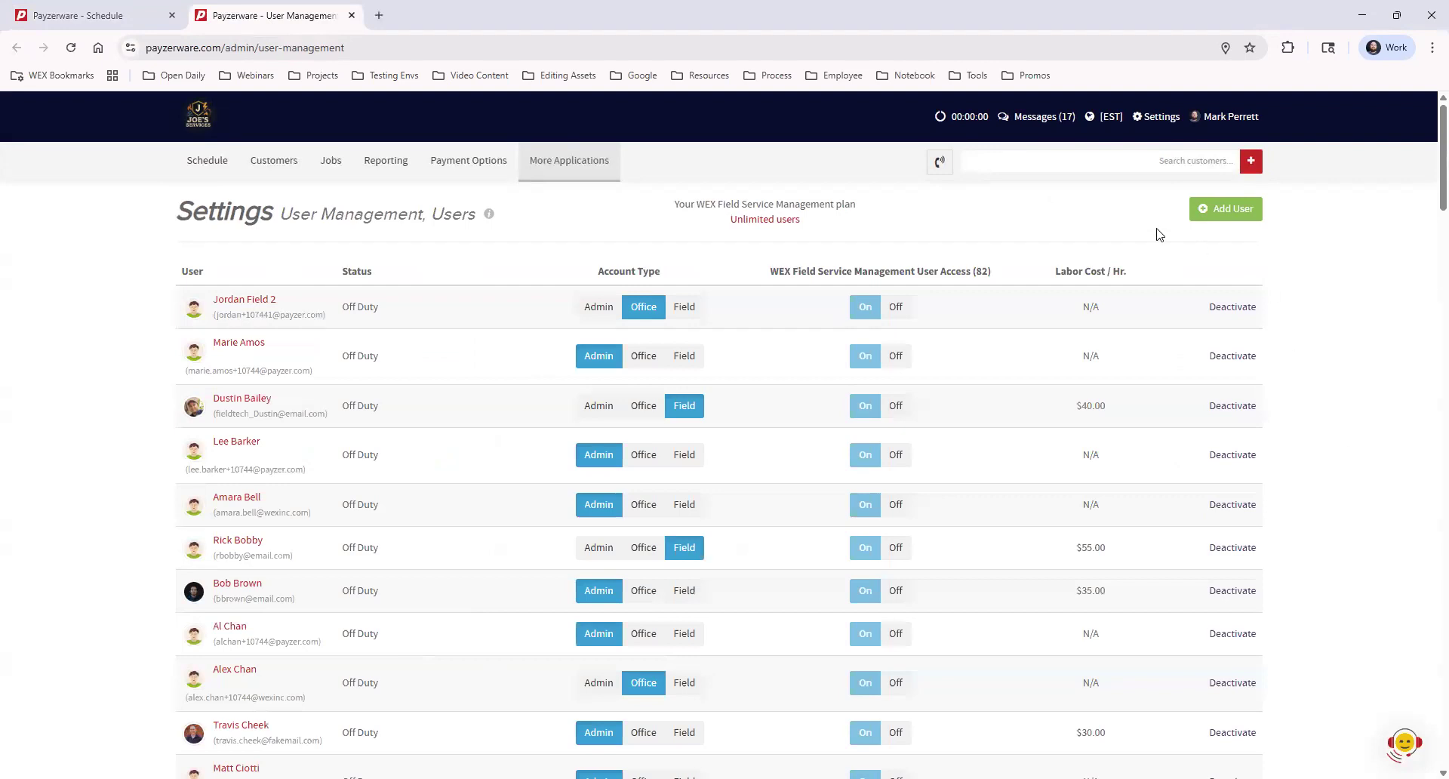
Review the Add User form, cancel it, and go back to the Schedule tab
left_click(1220, 213)
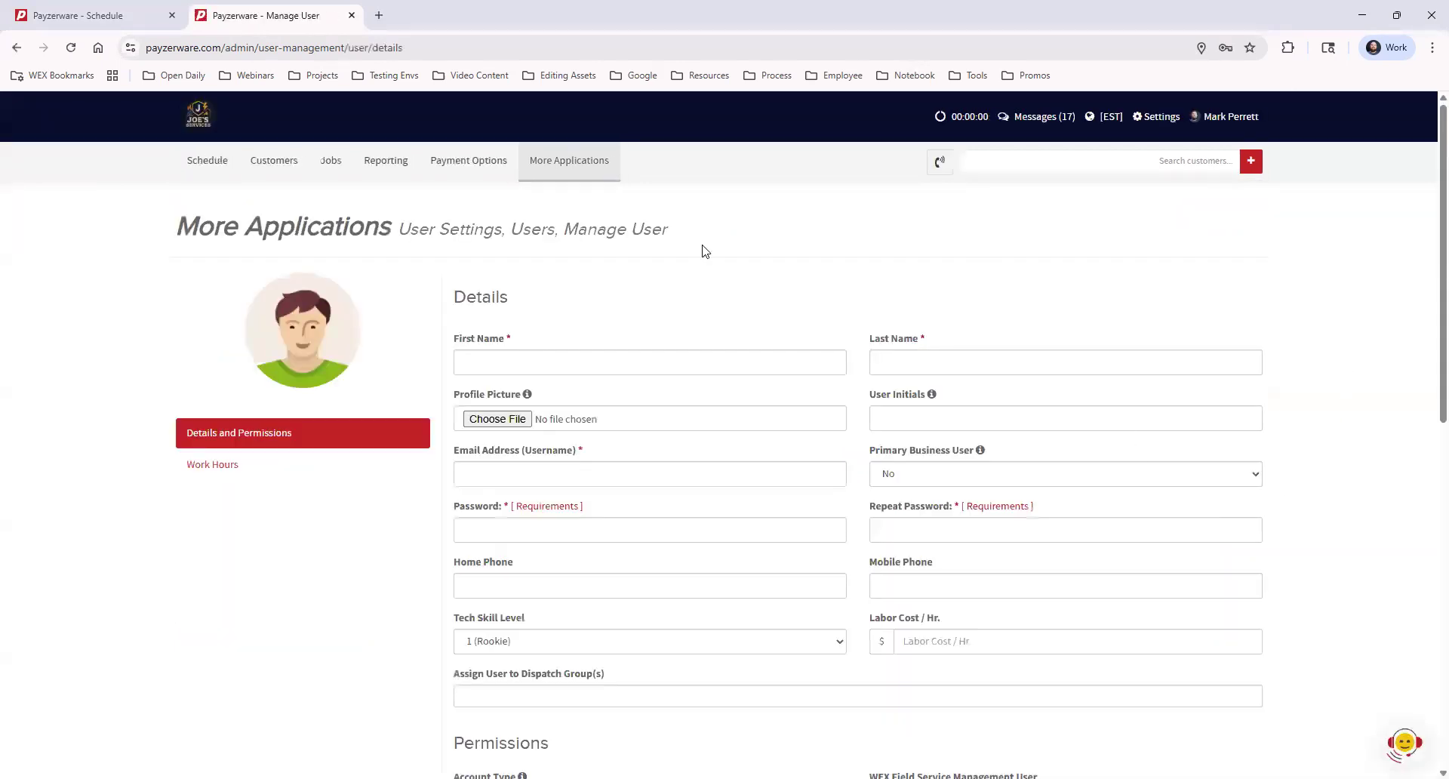
scroll(1379, 388, "down", 8)
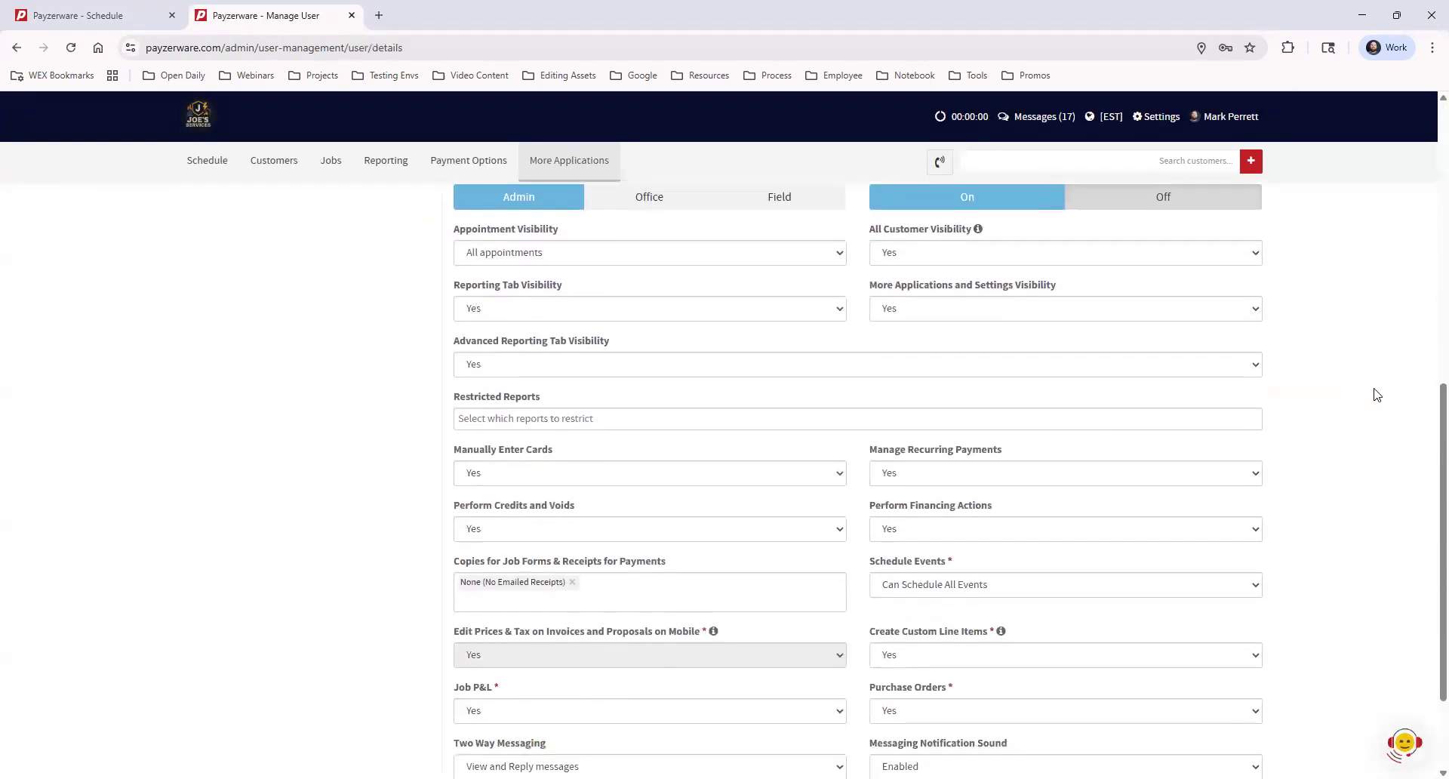
scroll(1379, 395, "down", 2)
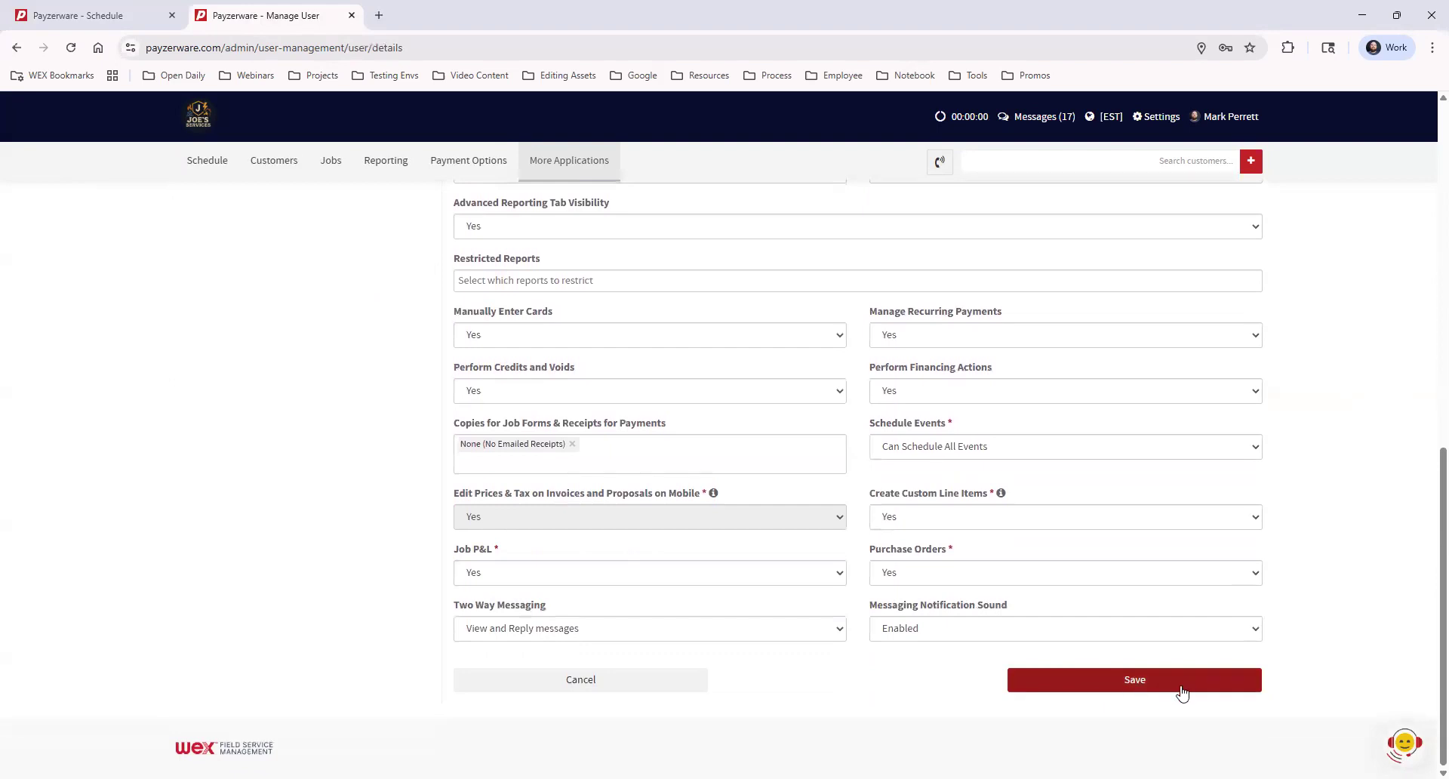
left_click(619, 689)
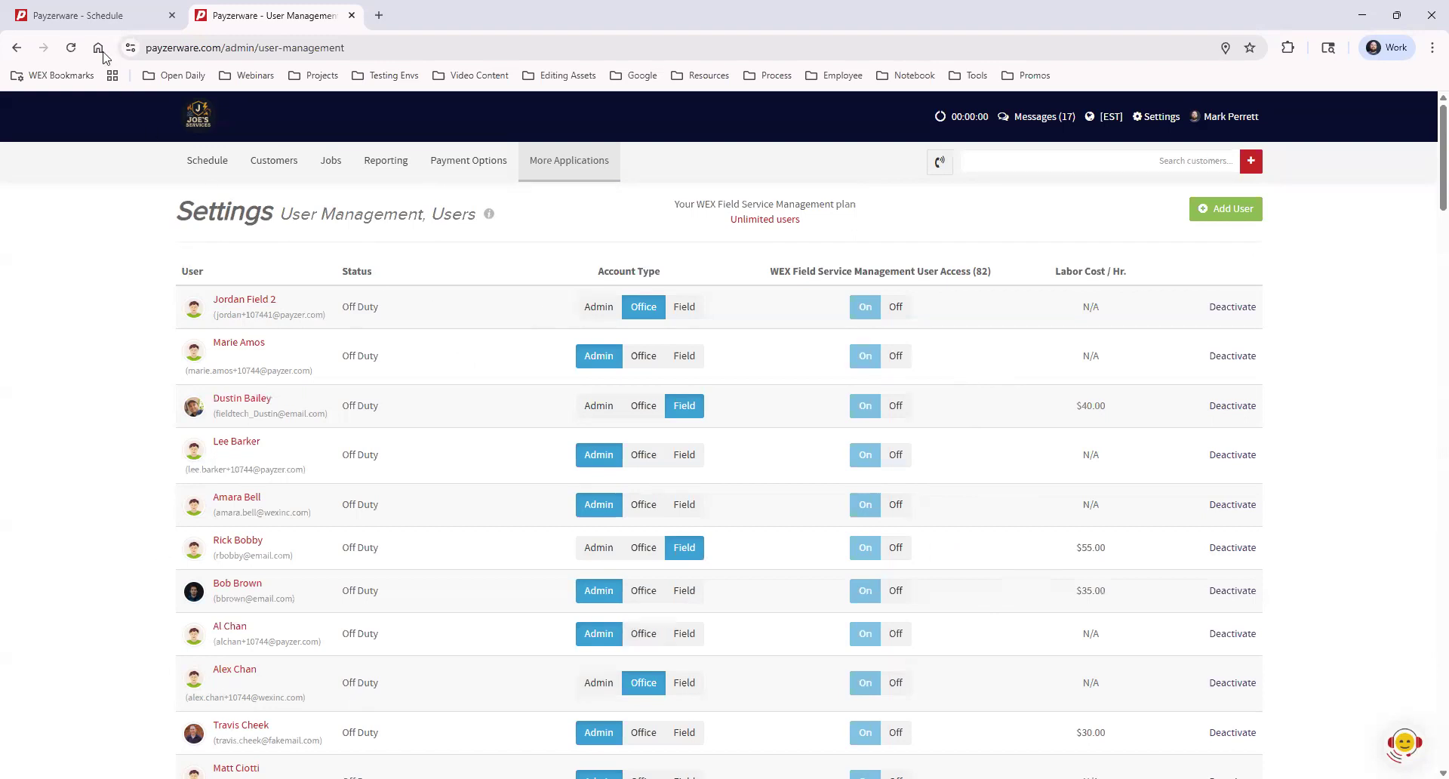
left_click(104, 18)
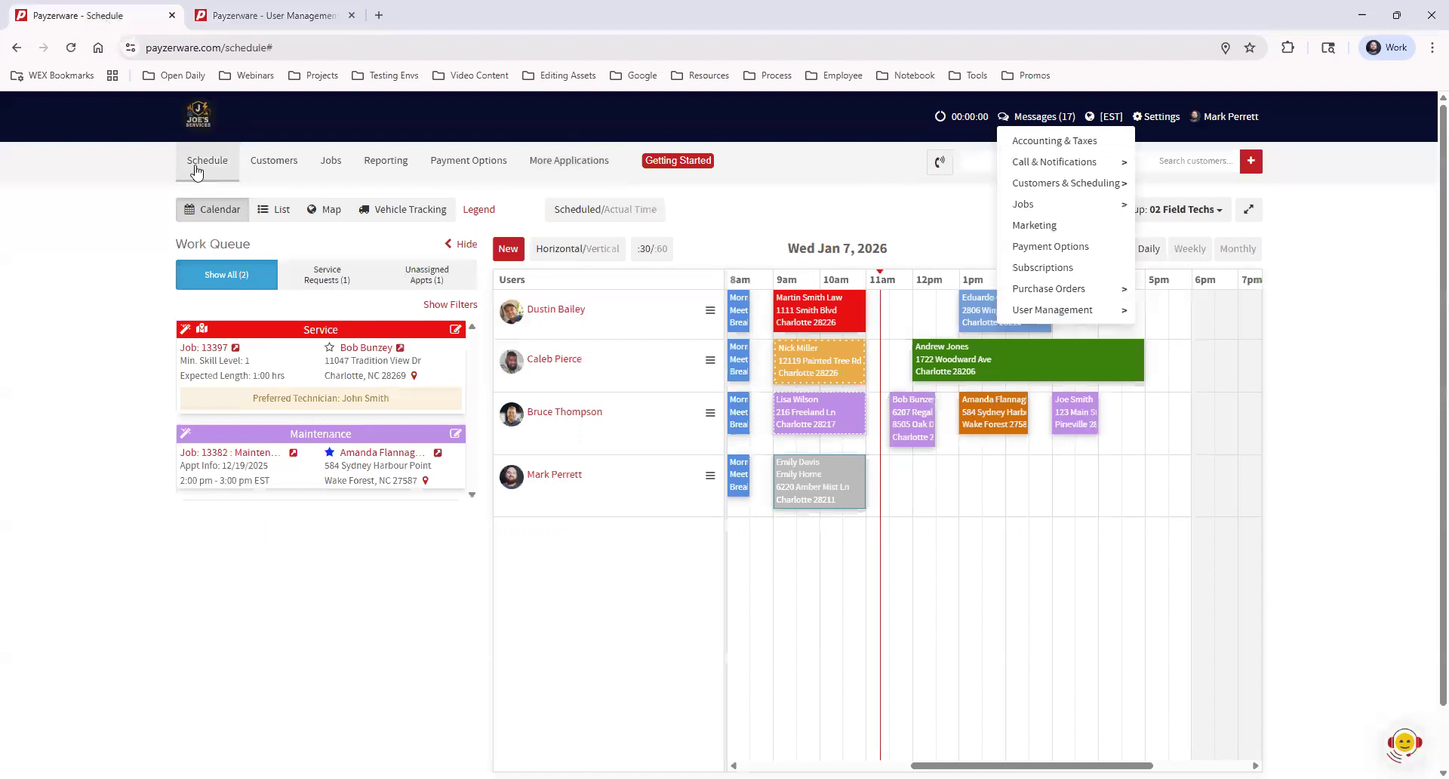
Reopen Settings and open User Management's Dispatch Groups in a new background tab
left_click(419, 617)
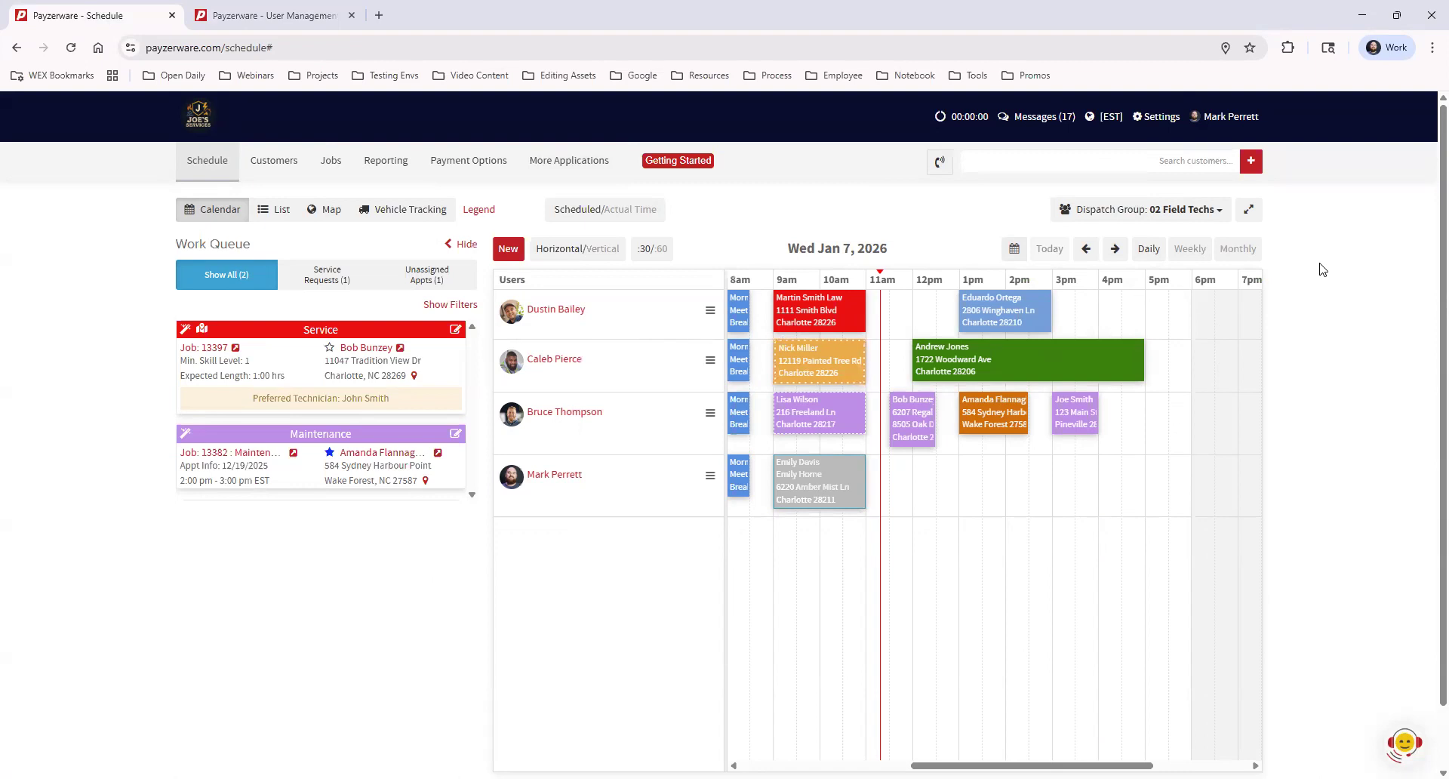
left_click(1161, 121)
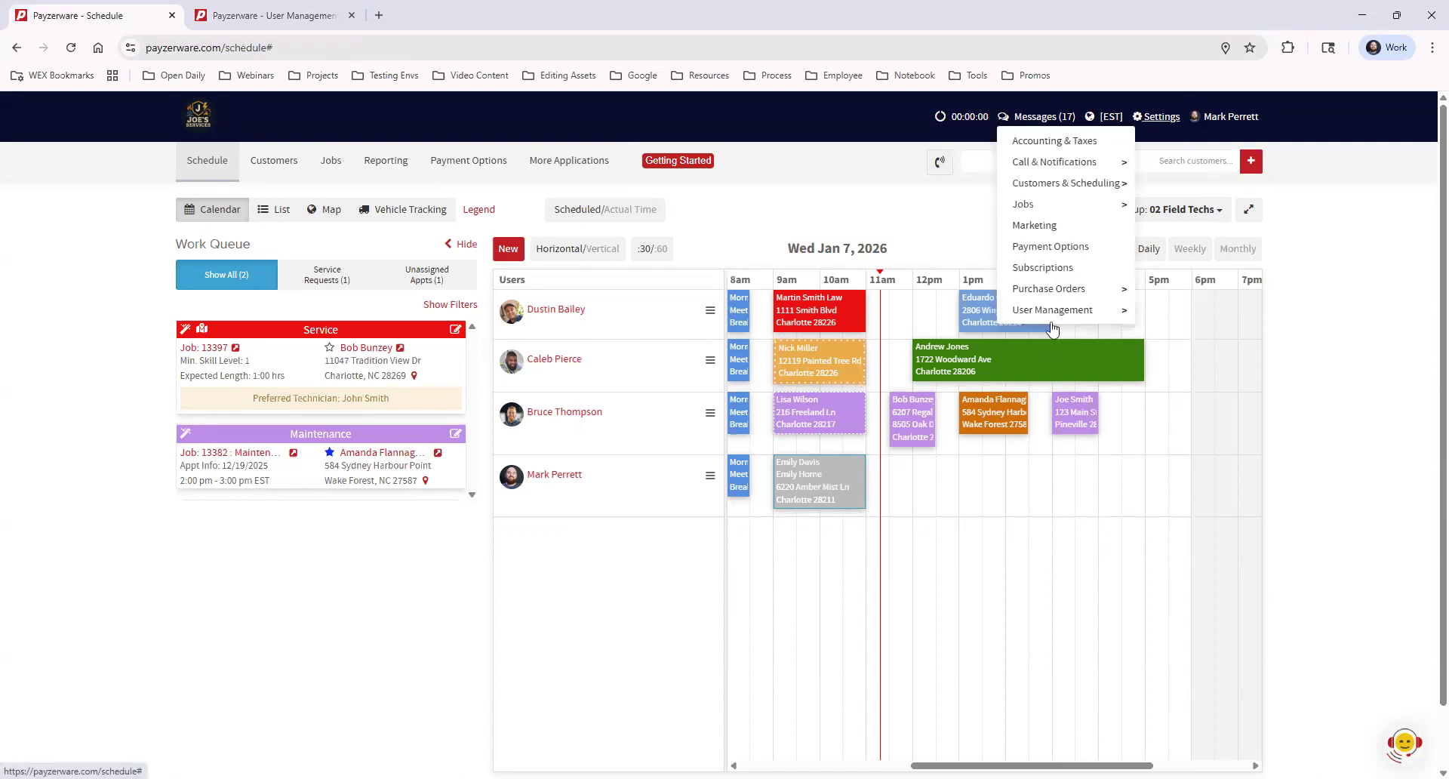
mouse_move(1048, 312)
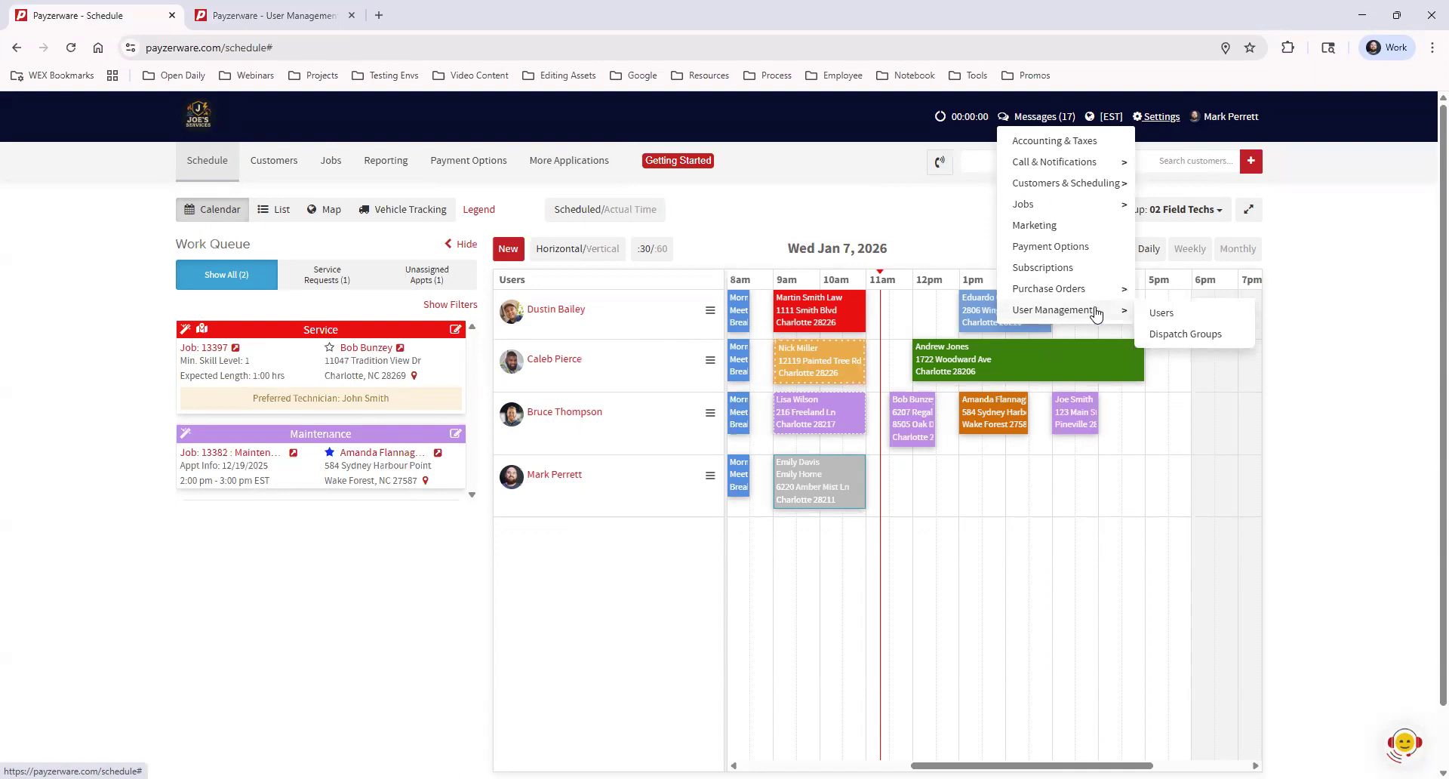
middle_click(1214, 342)
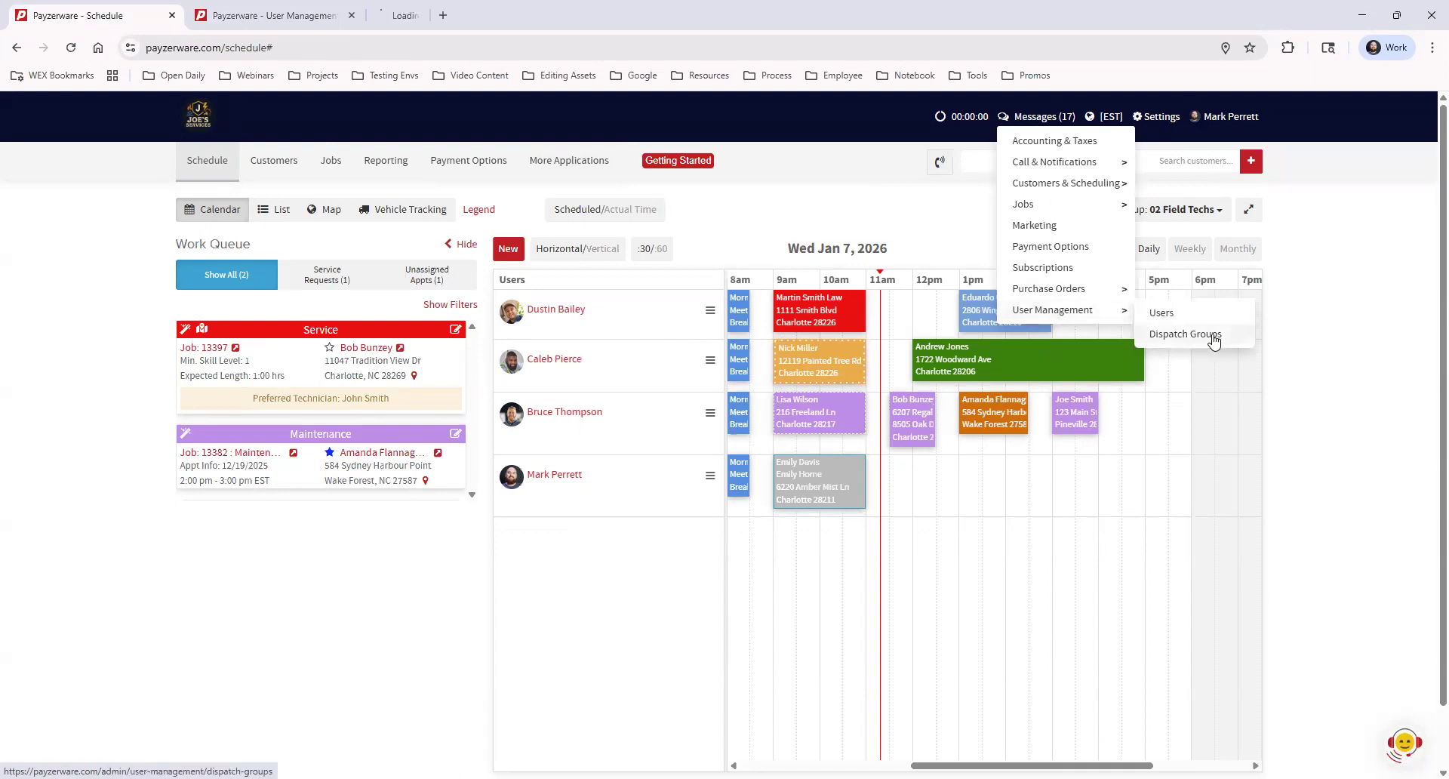
In the Dispatch Groups tab, start a new dispatch group and select its name field
left_click(449, 17)
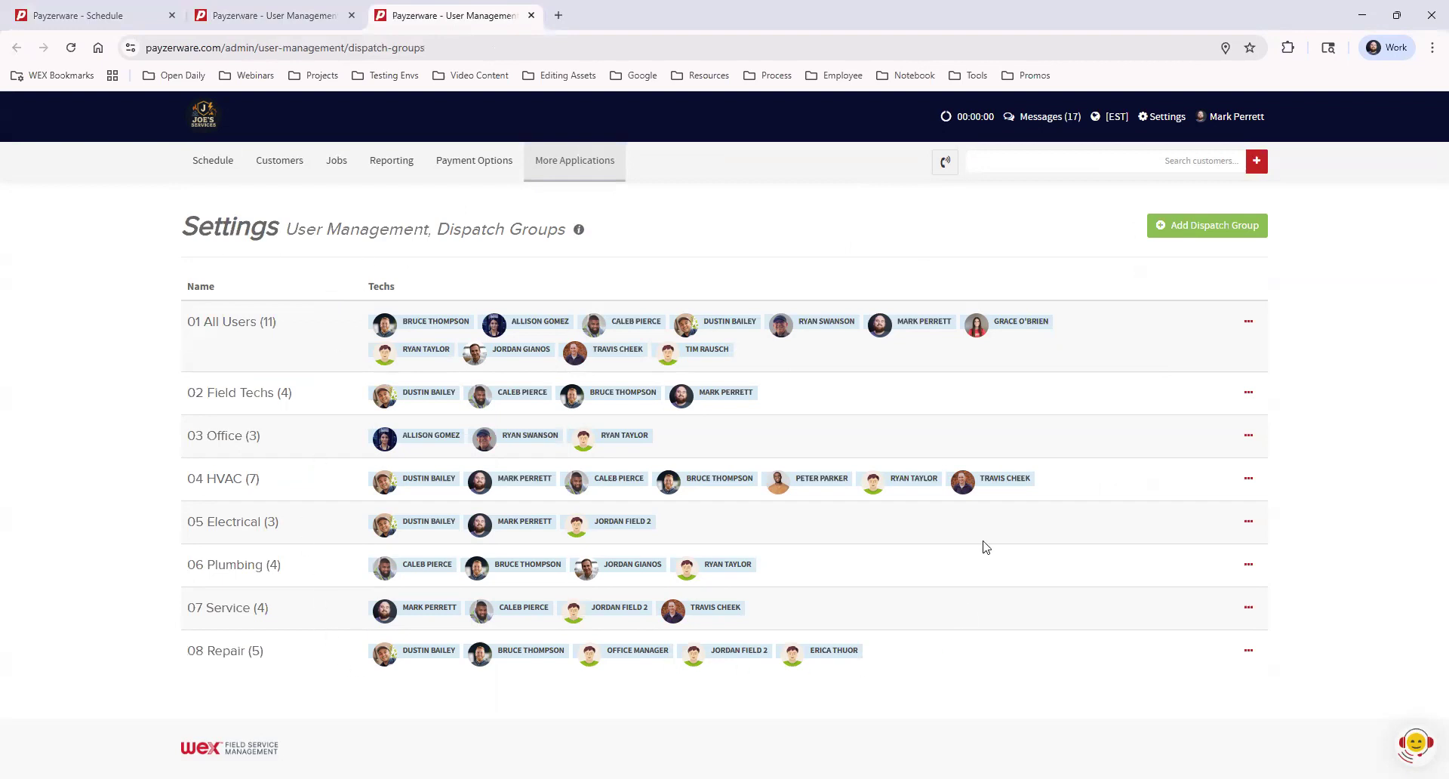
left_click(1184, 231)
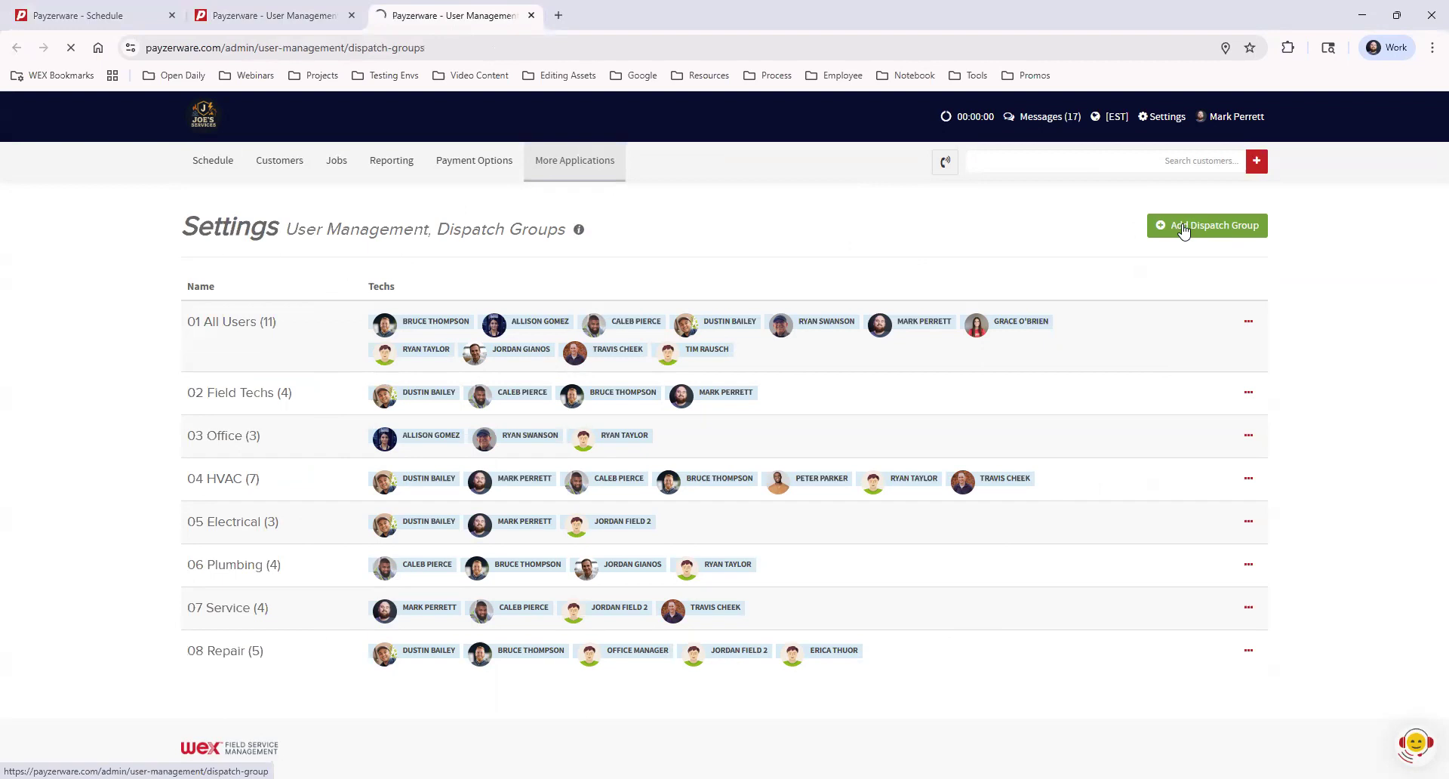
left_click(467, 299)
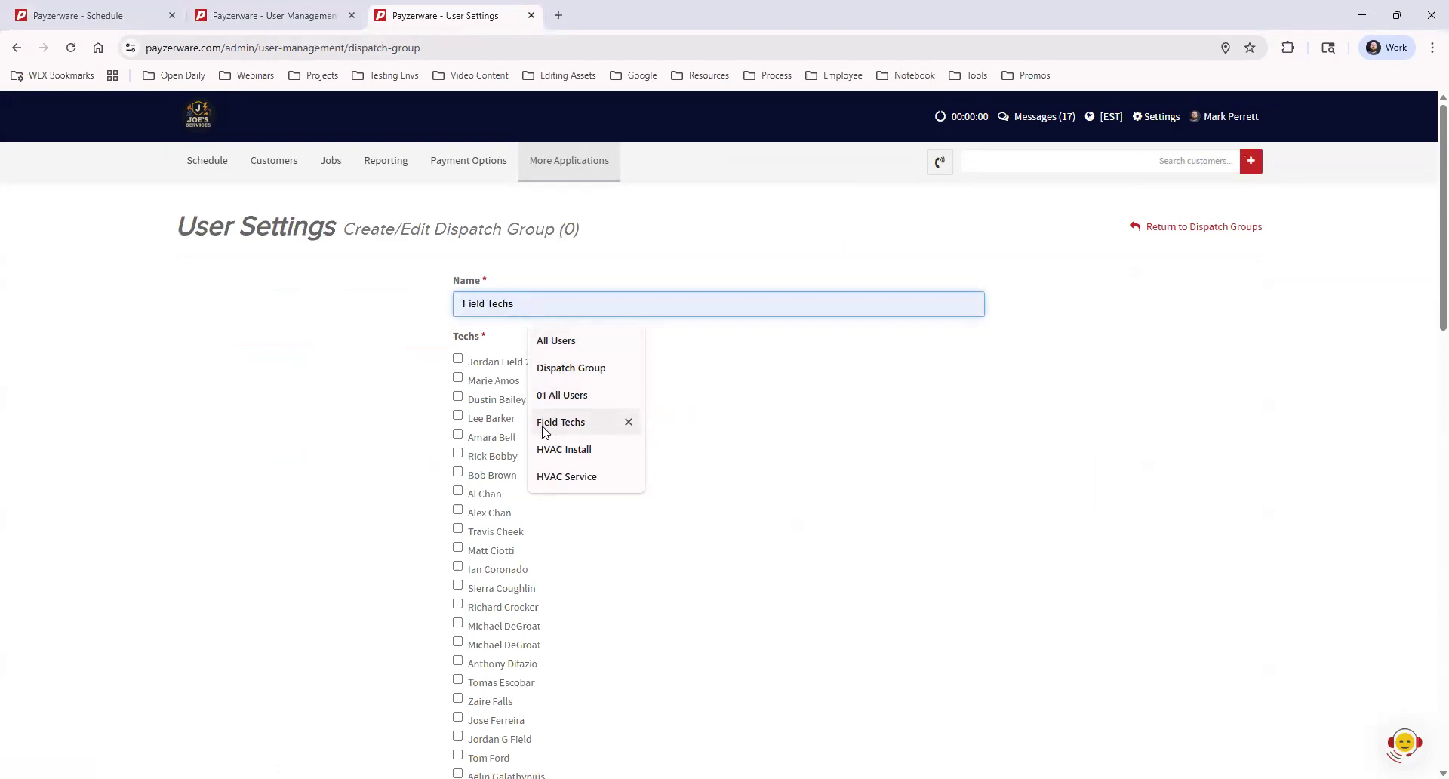
left_click(884, 328)
Tick the first three technicians, then return to Dispatch Groups without saving
left_click(458, 359)
left_click(457, 379)
left_click(458, 397)
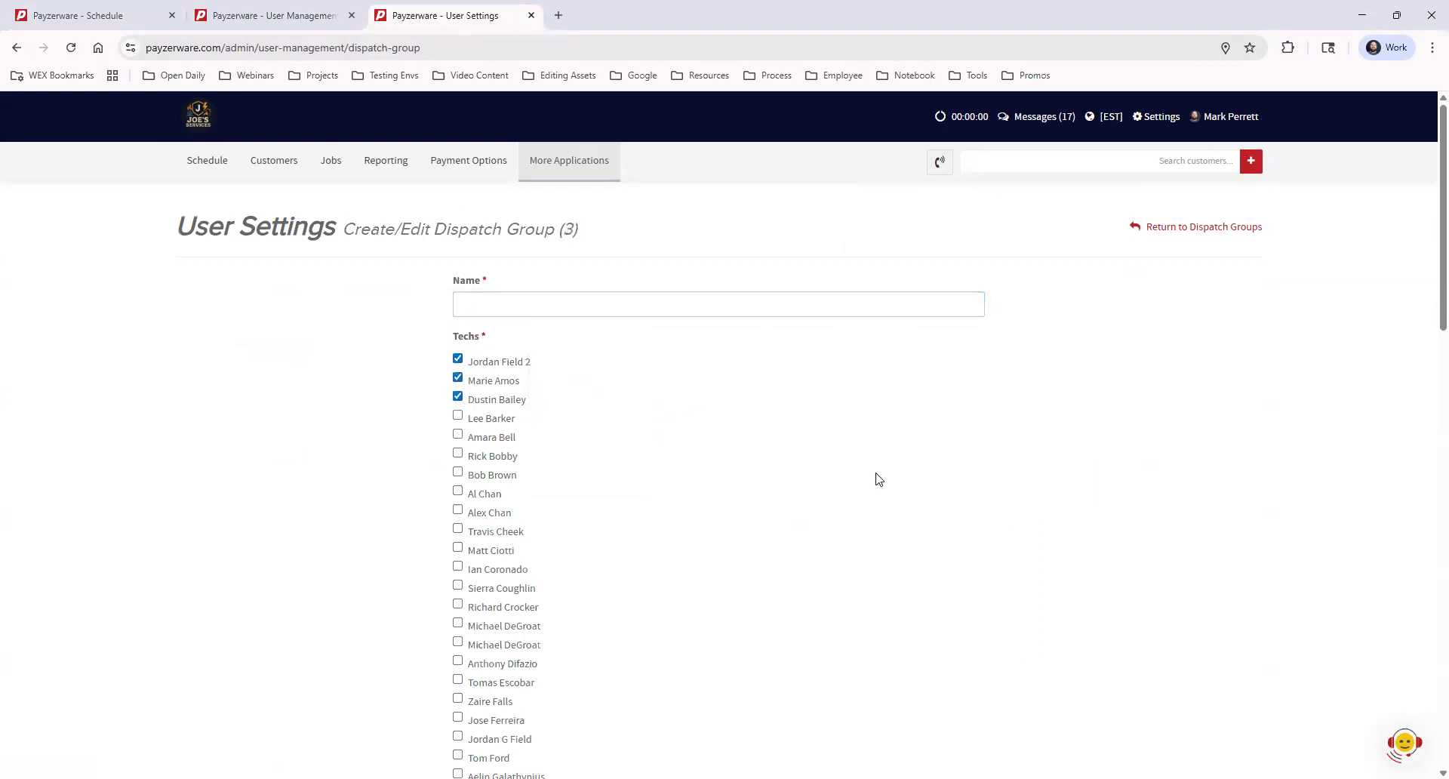
scroll(865, 498, "down", 8)
scroll(857, 515, "down", 10)
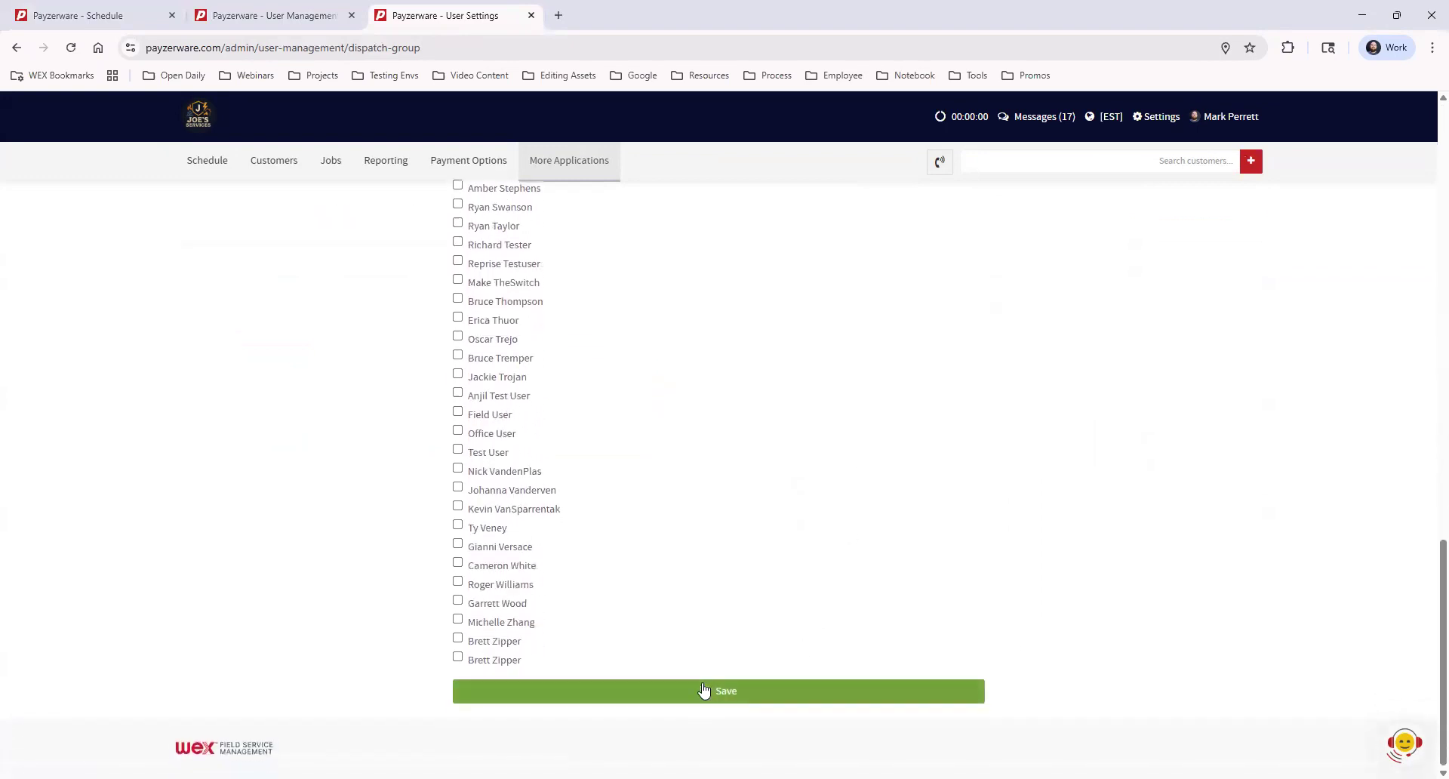
scroll(1130, 585, "up", 18)
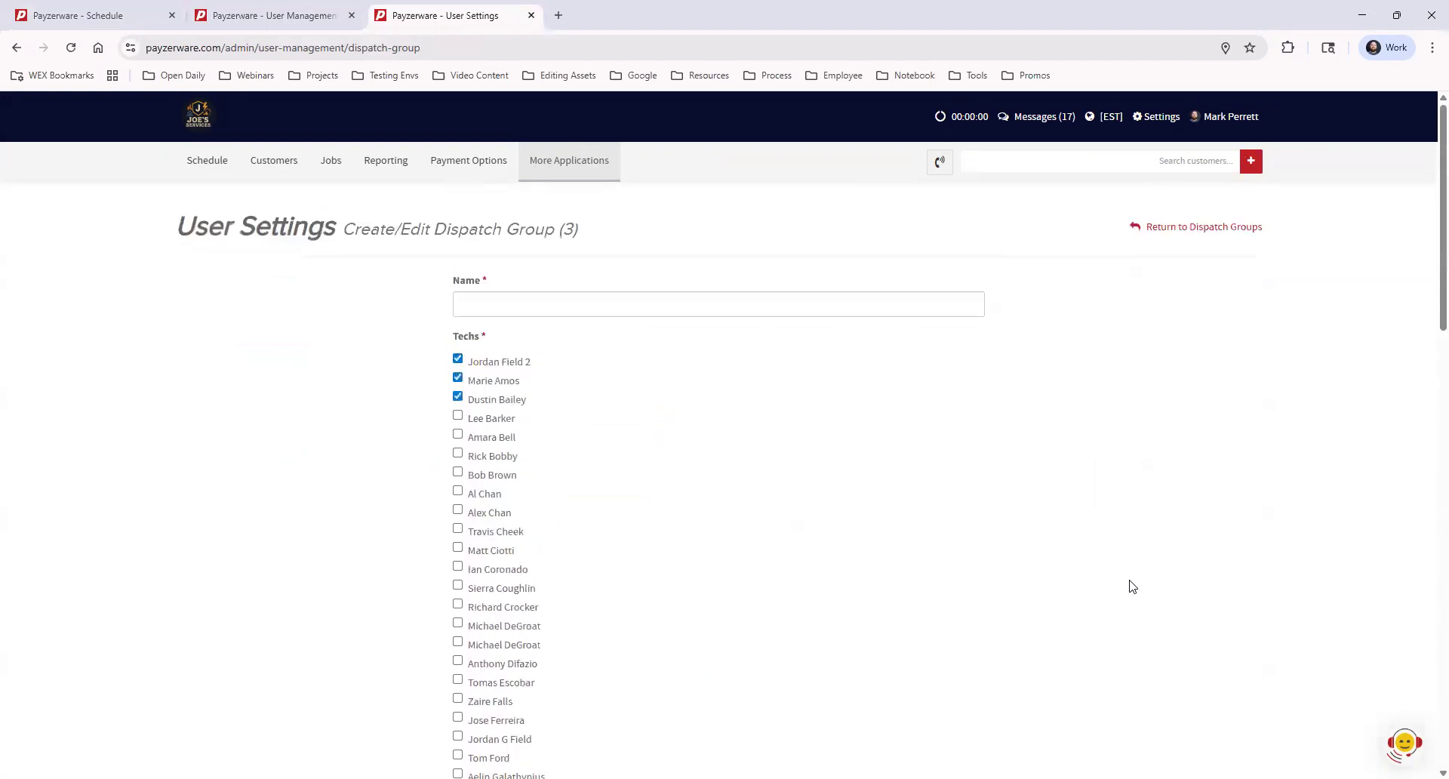
left_click(1163, 229)
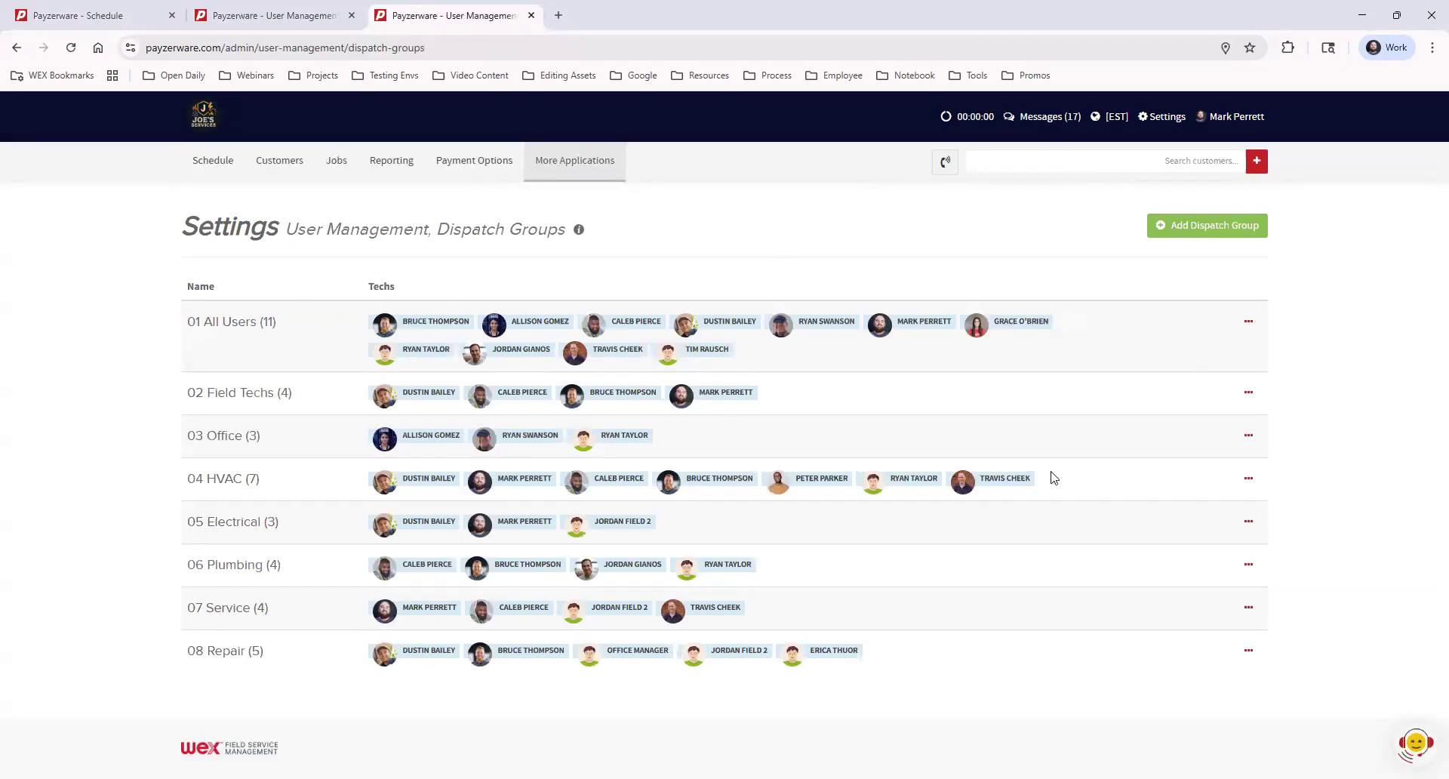
Check a technician's user record for their five dispatch groups, then return to the Schedule tab
left_click(254, 22)
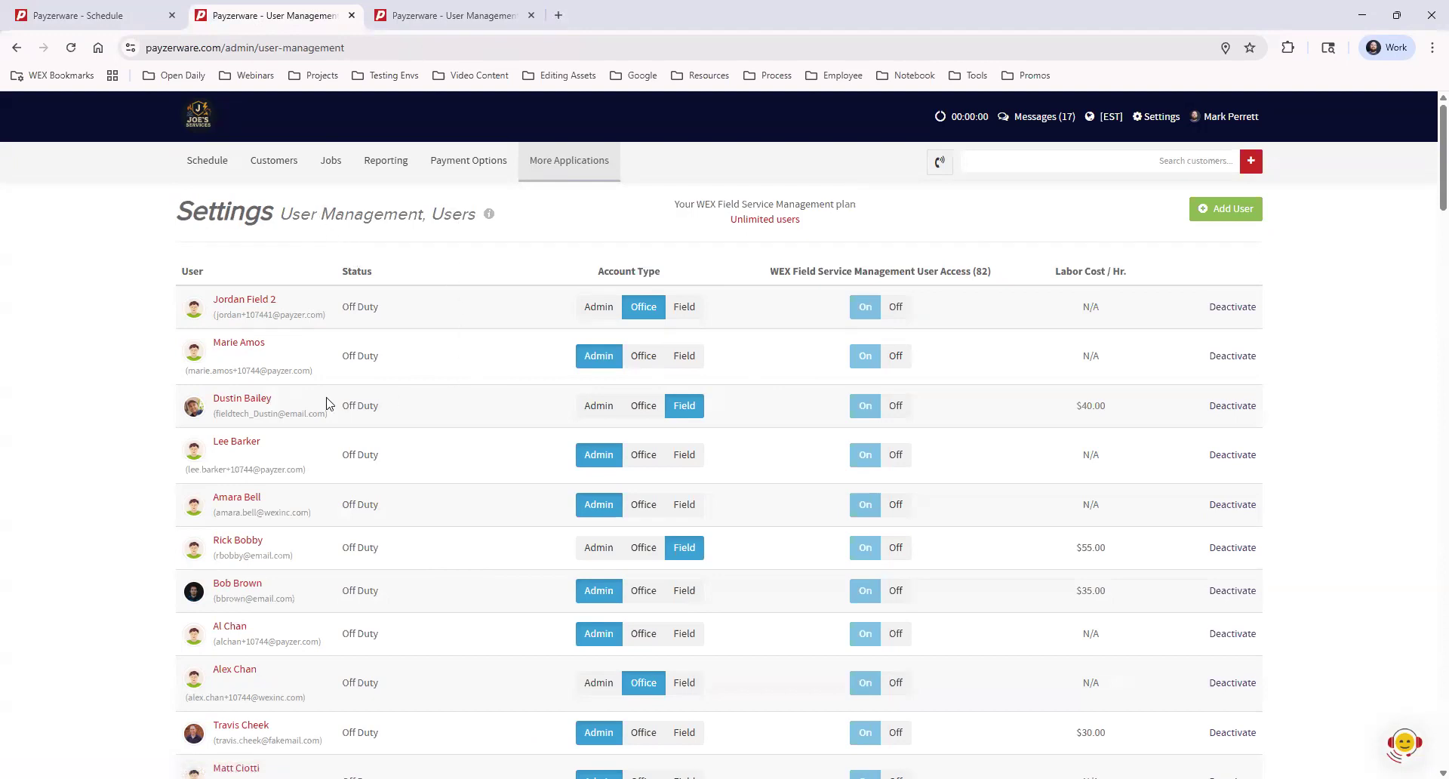
left_click(231, 403)
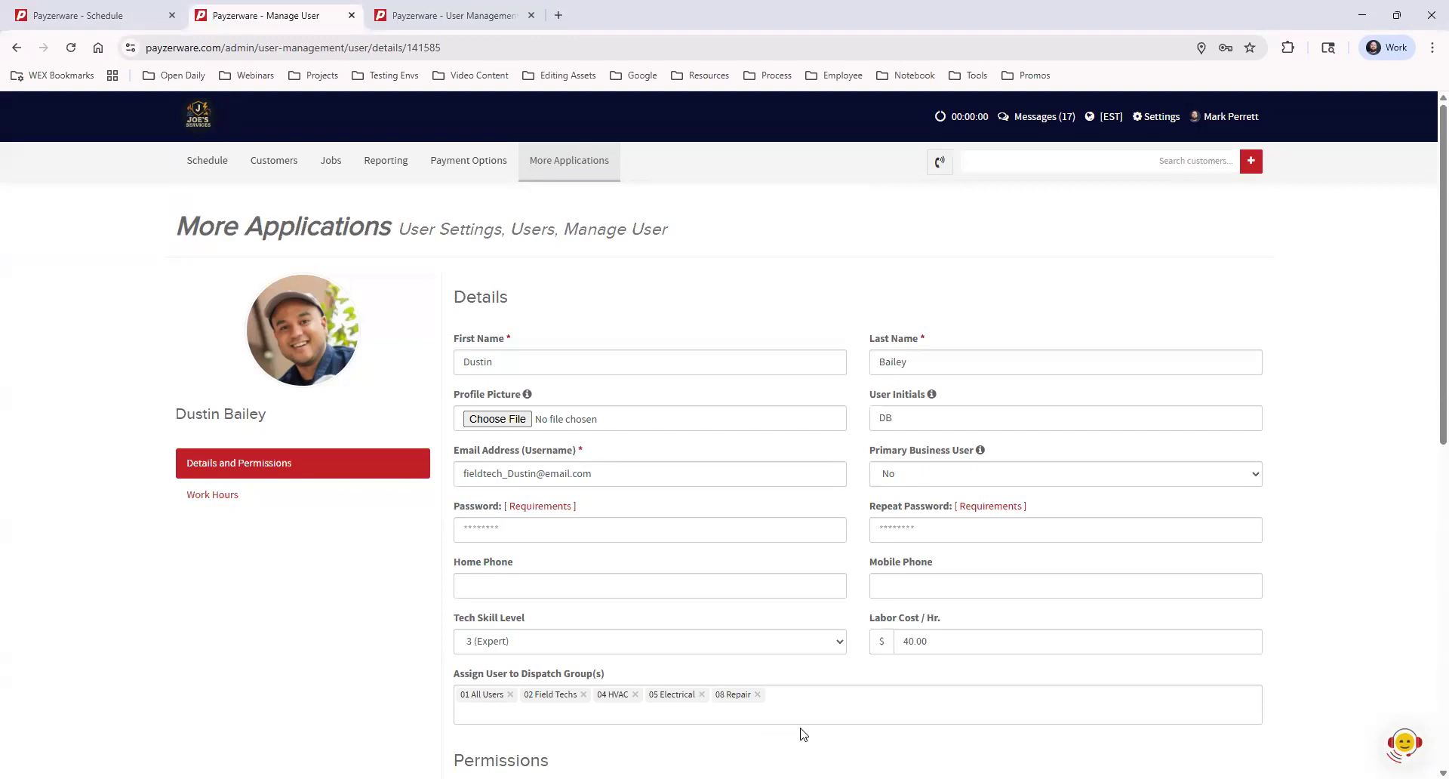
scroll(938, 679, "down", 9)
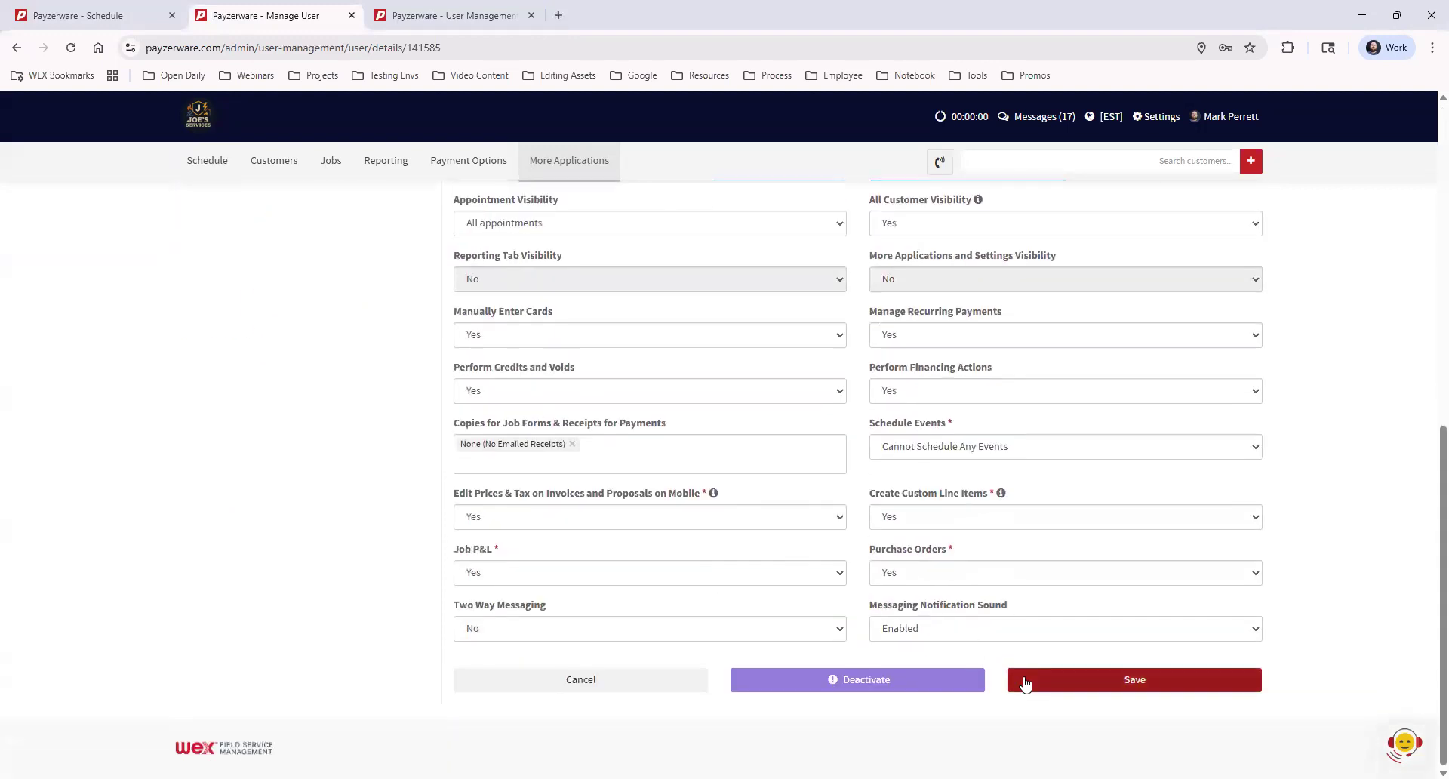
scroll(1166, 683, "up", 6)
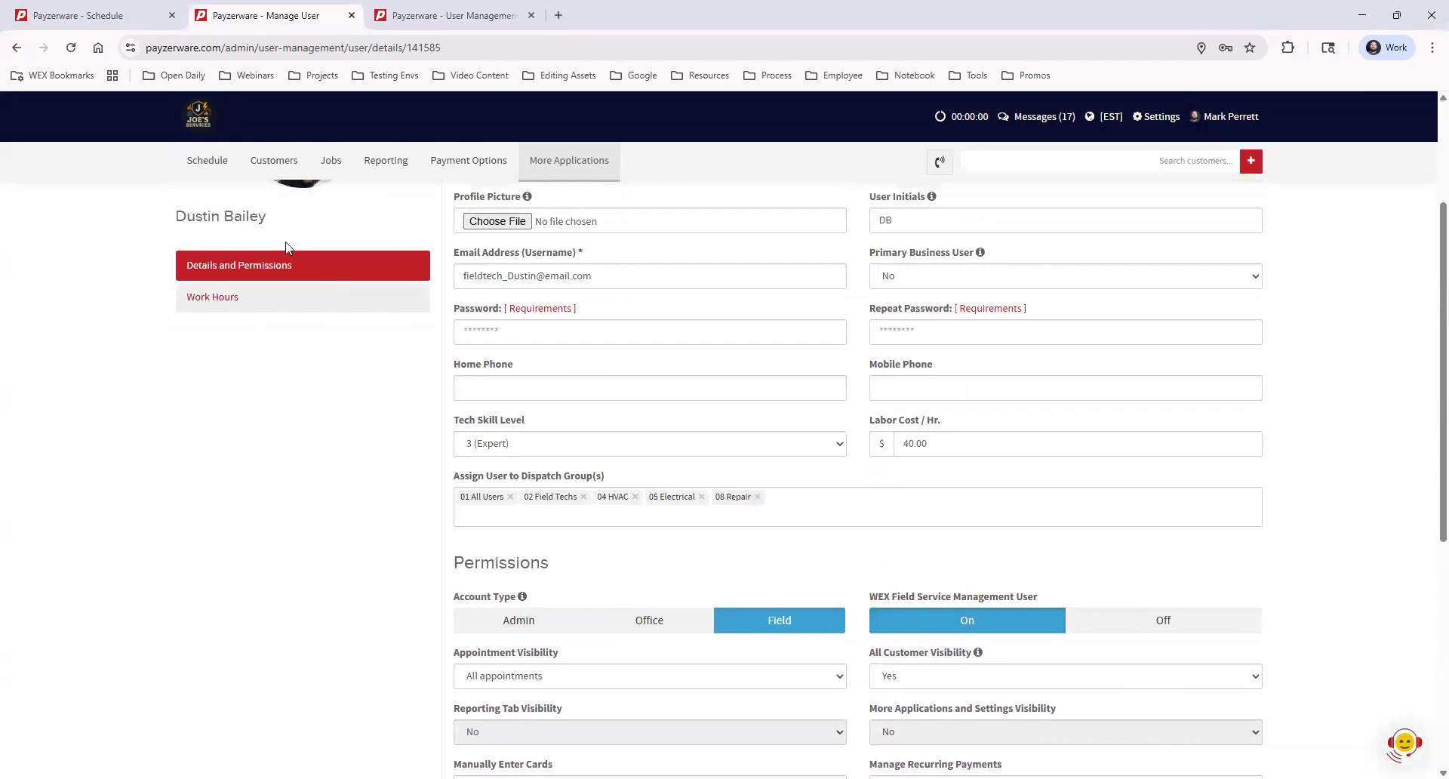
left_click(119, 15)
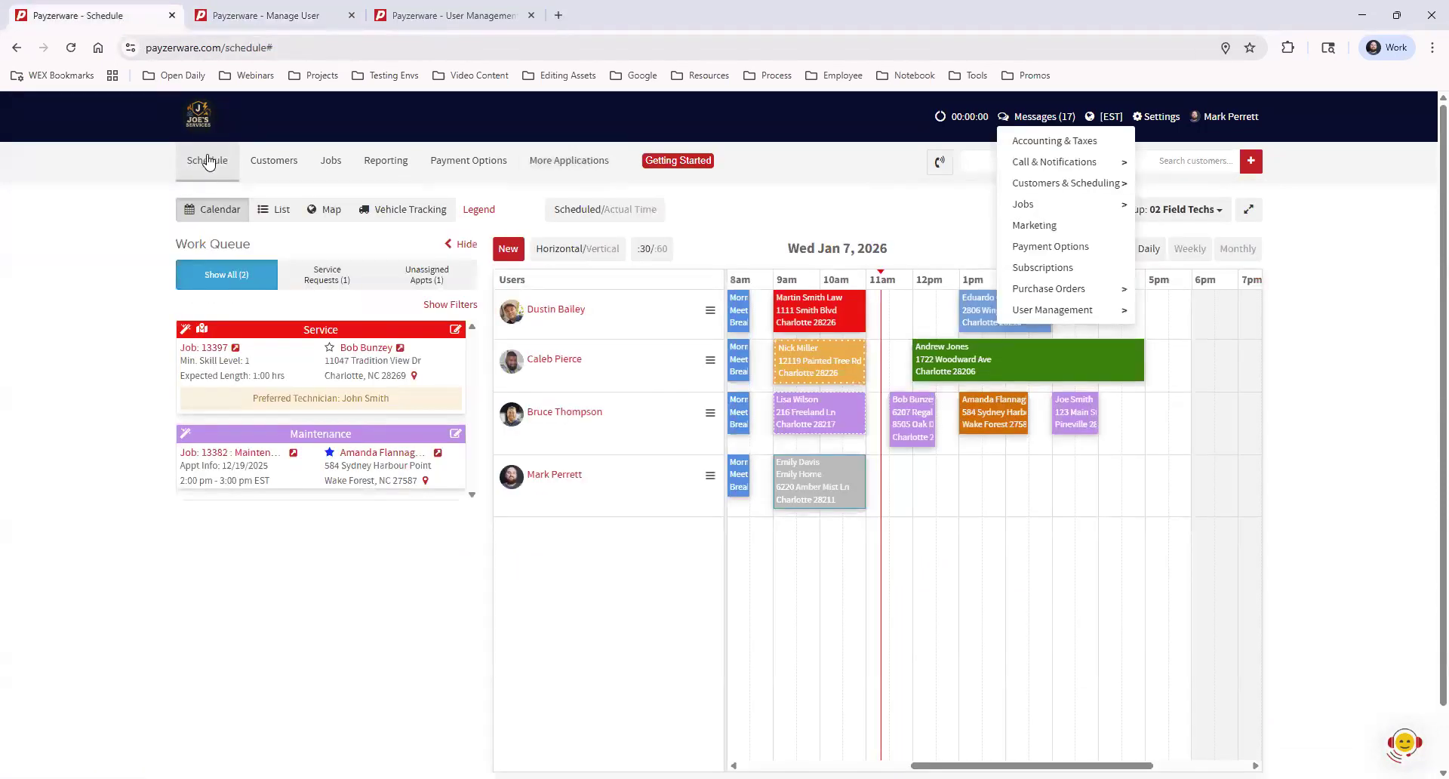
Reopen the Settings menu and show the Jobs submenu listing Job Types
left_click(1317, 330)
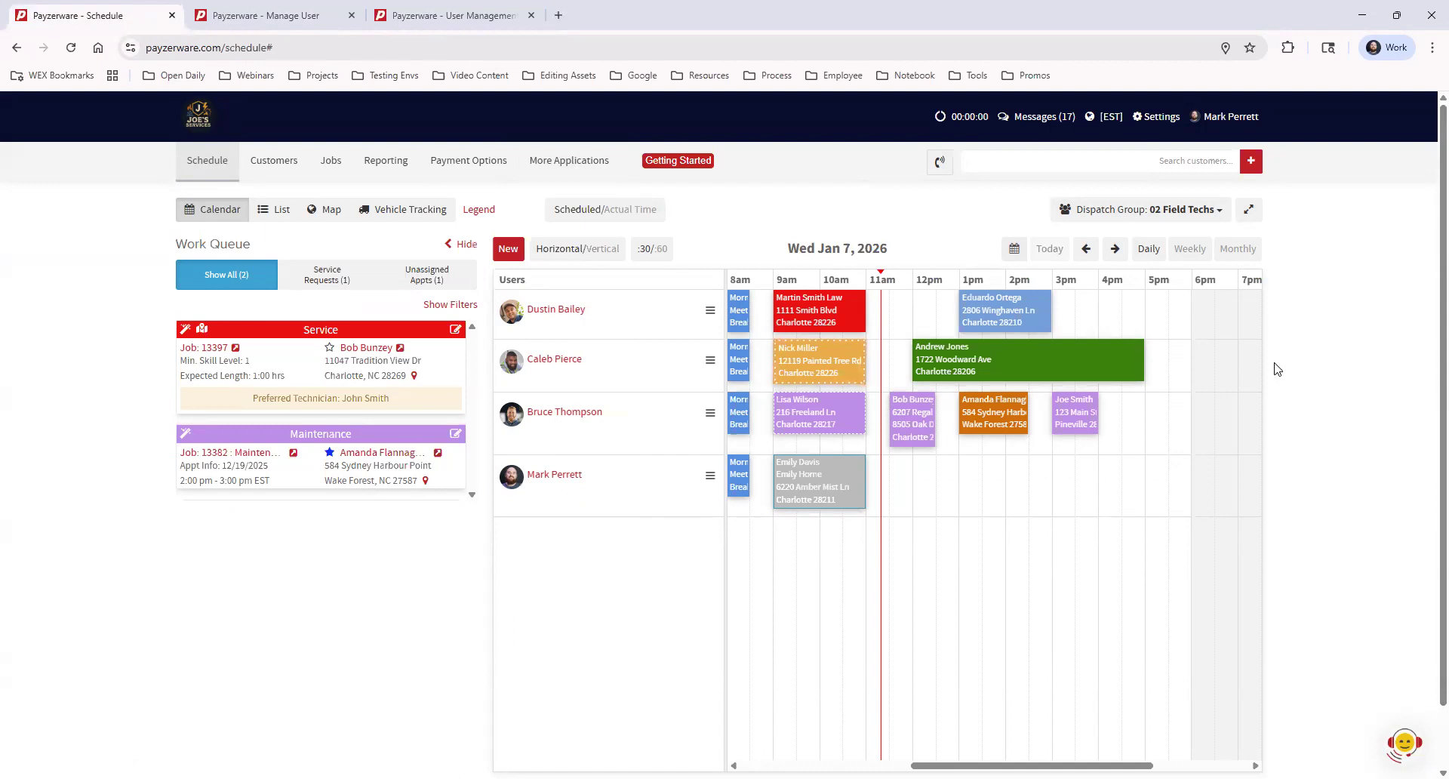
left_click(1158, 119)
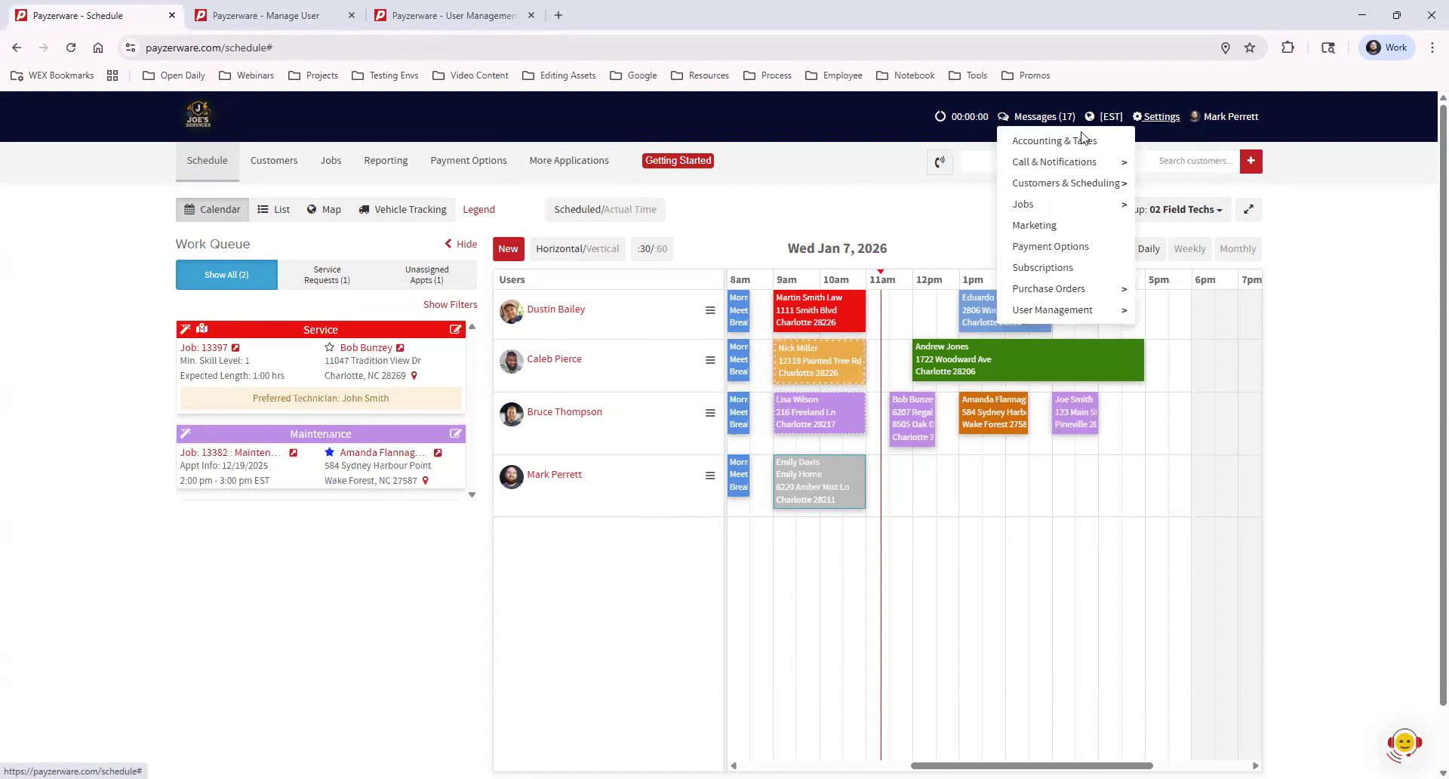
mouse_move(1021, 213)
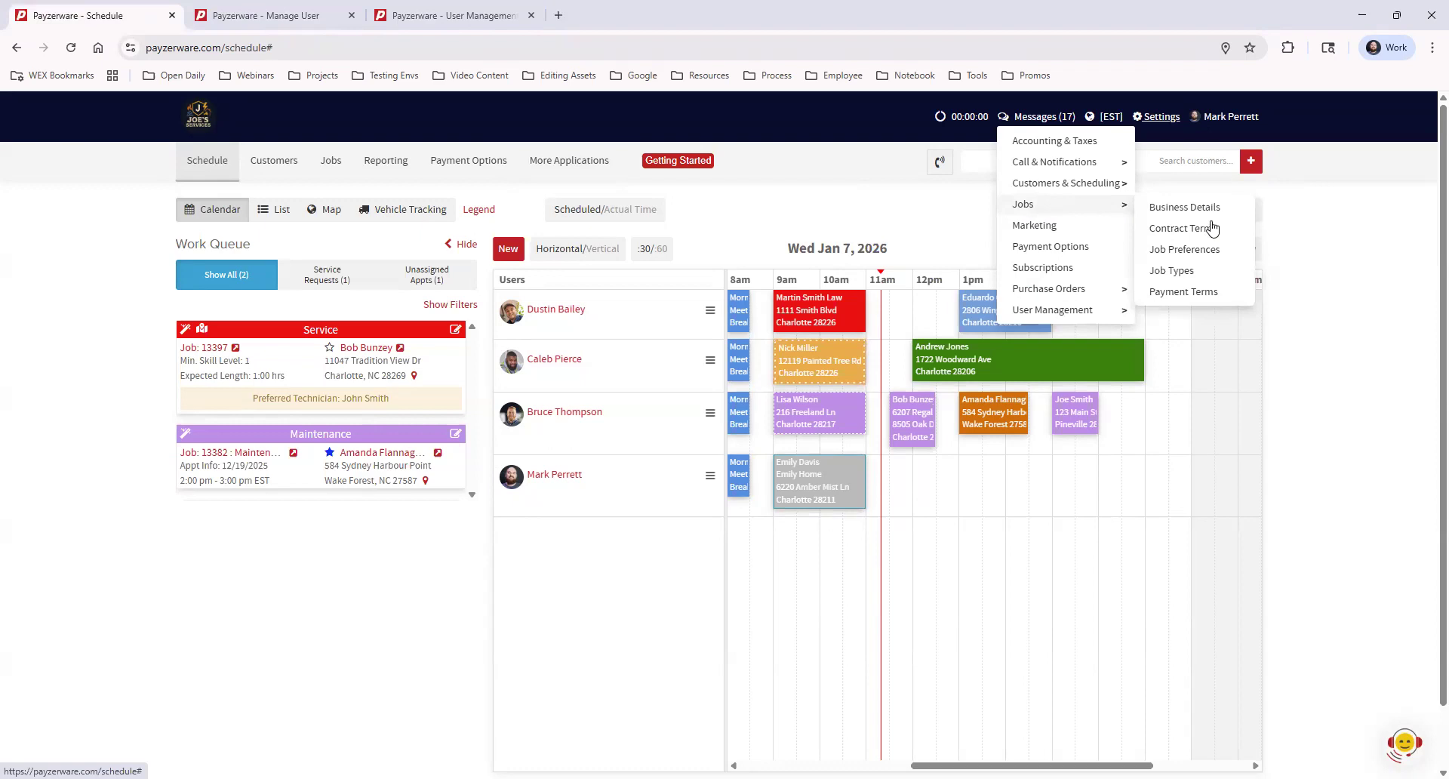
Open Job Types settings in a fourth tab to view the No AC type's 1-hour duration
middle_click(1210, 272)
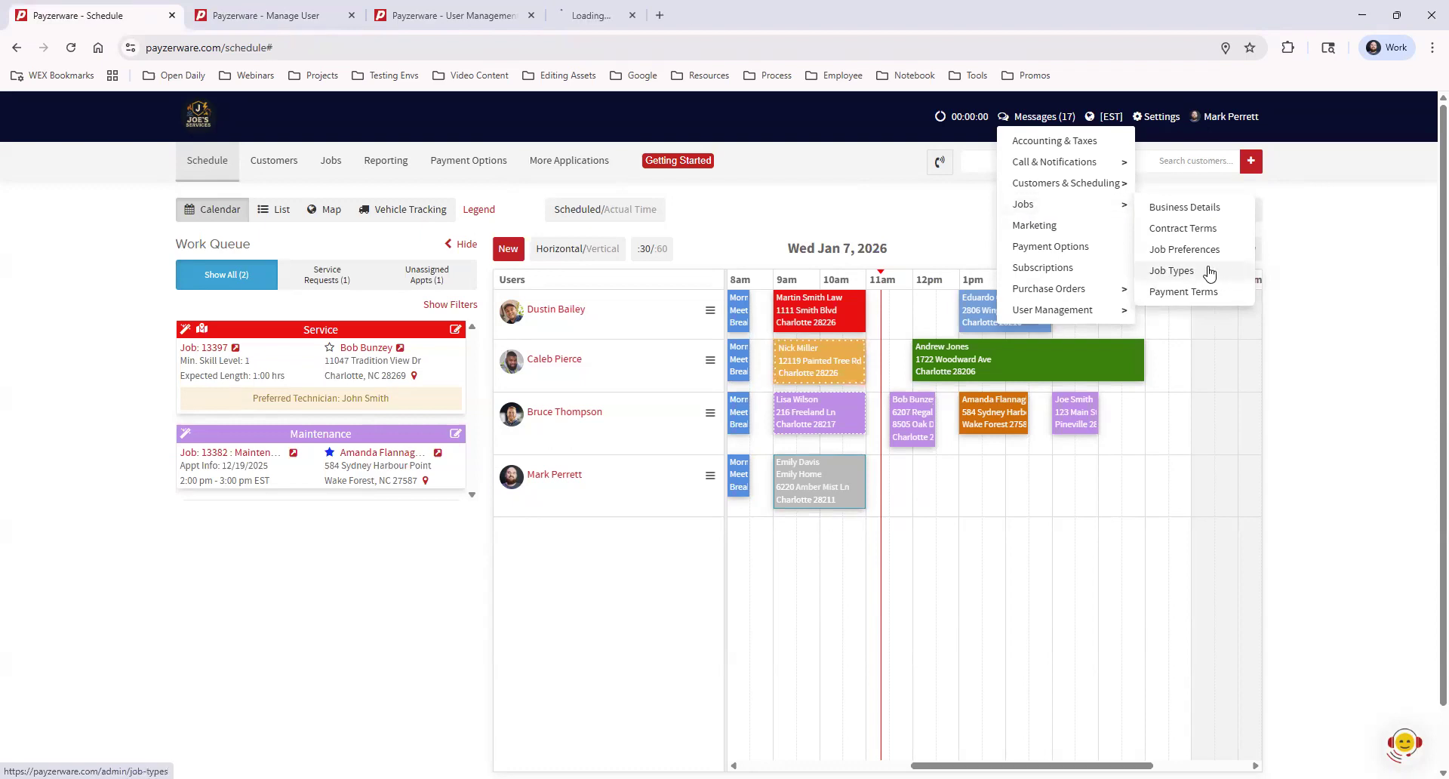
left_click(596, 16)
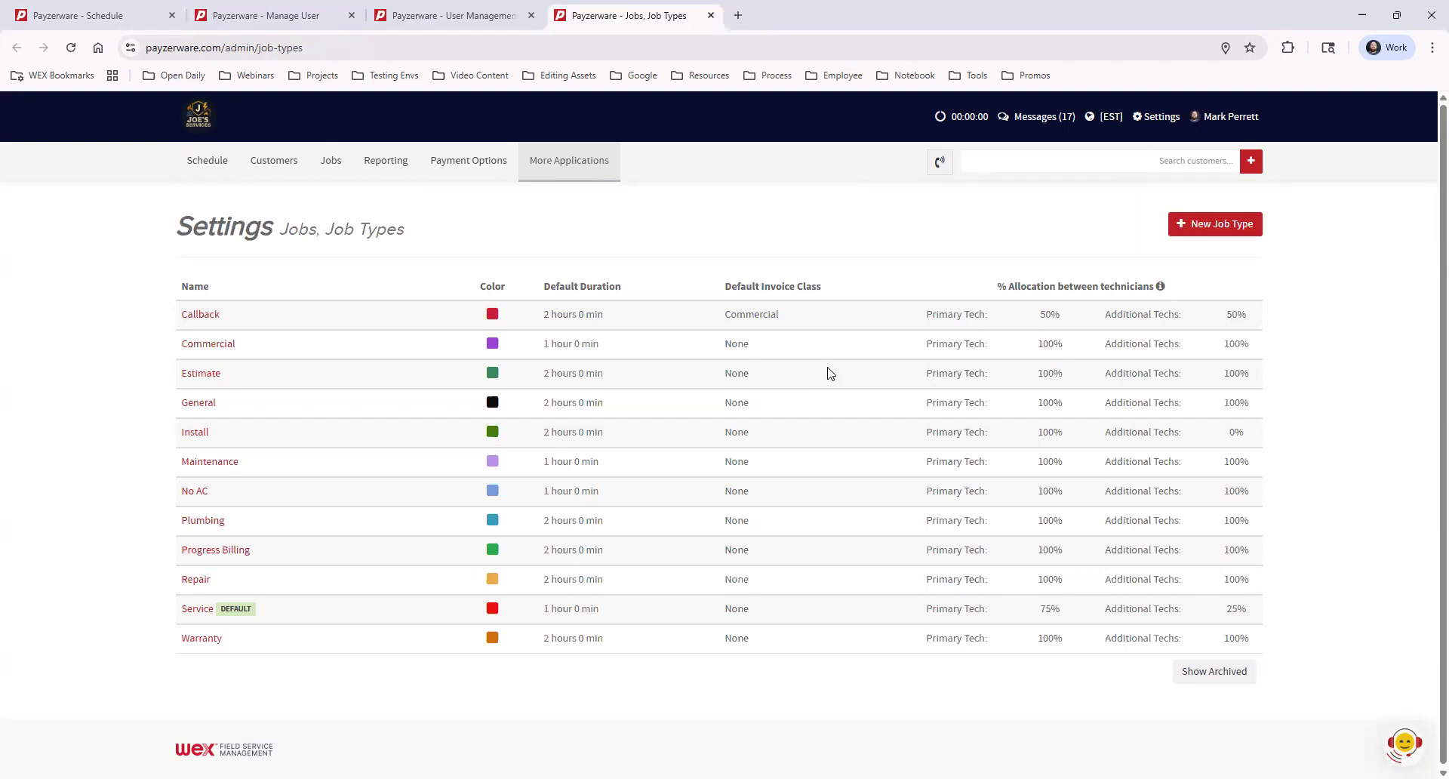
left_click(1182, 230)
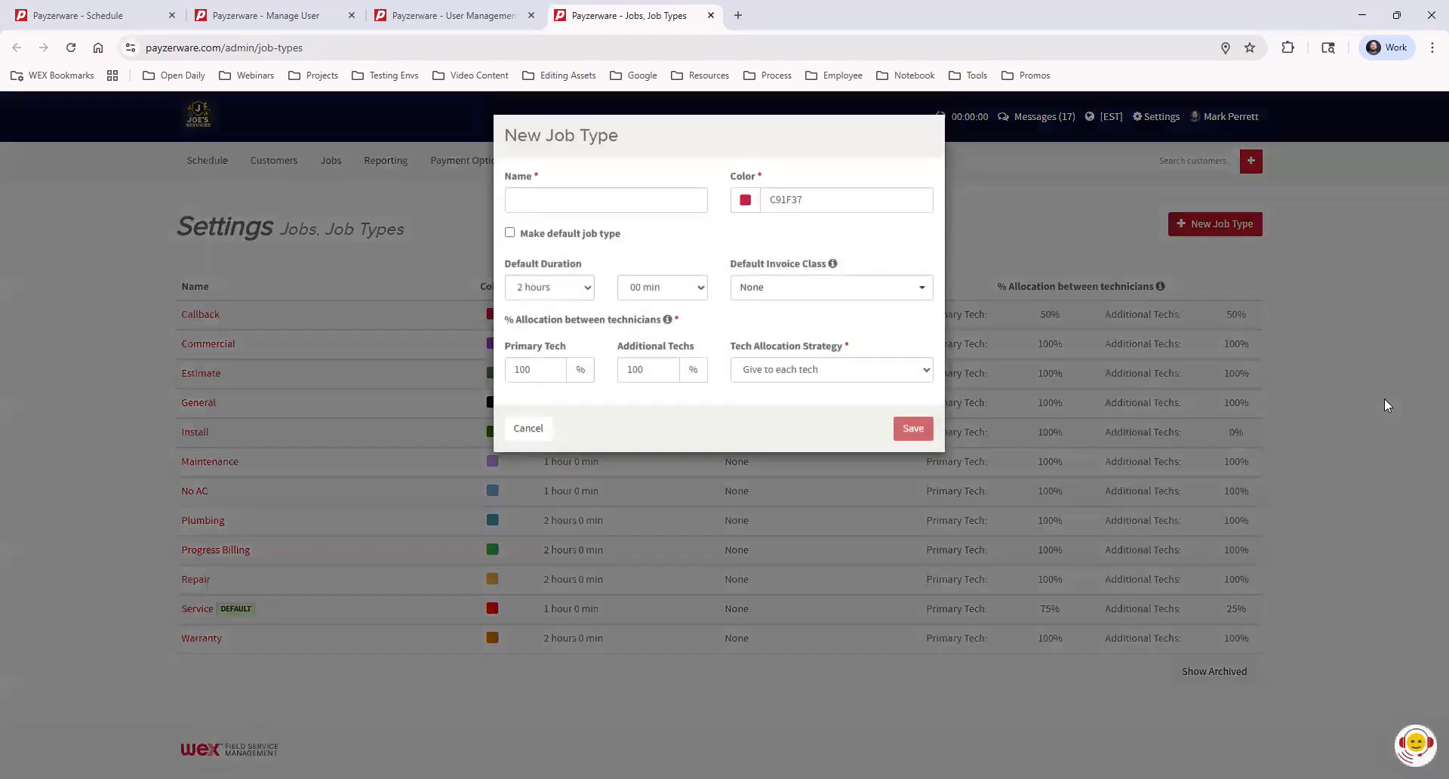
left_click(598, 201)
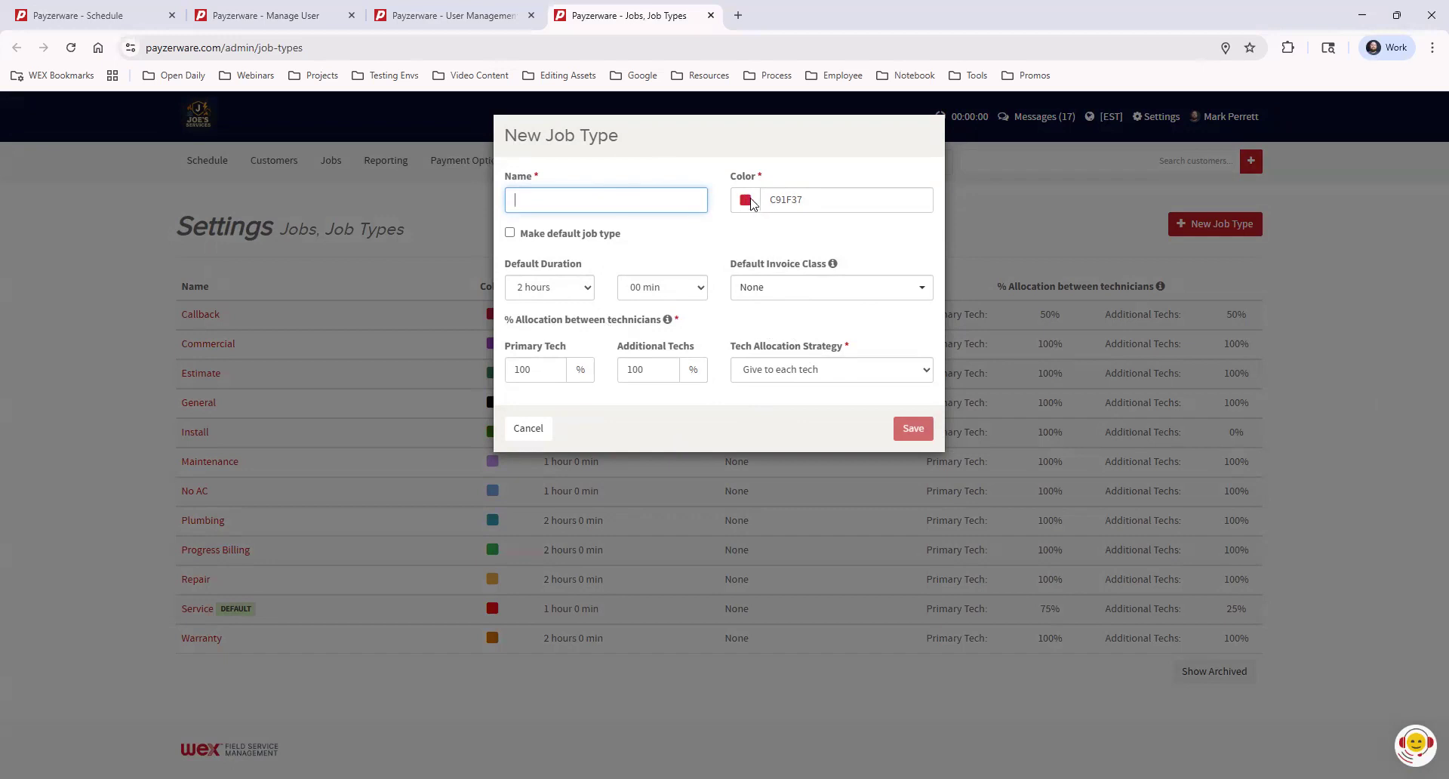
left_click(98, 15)
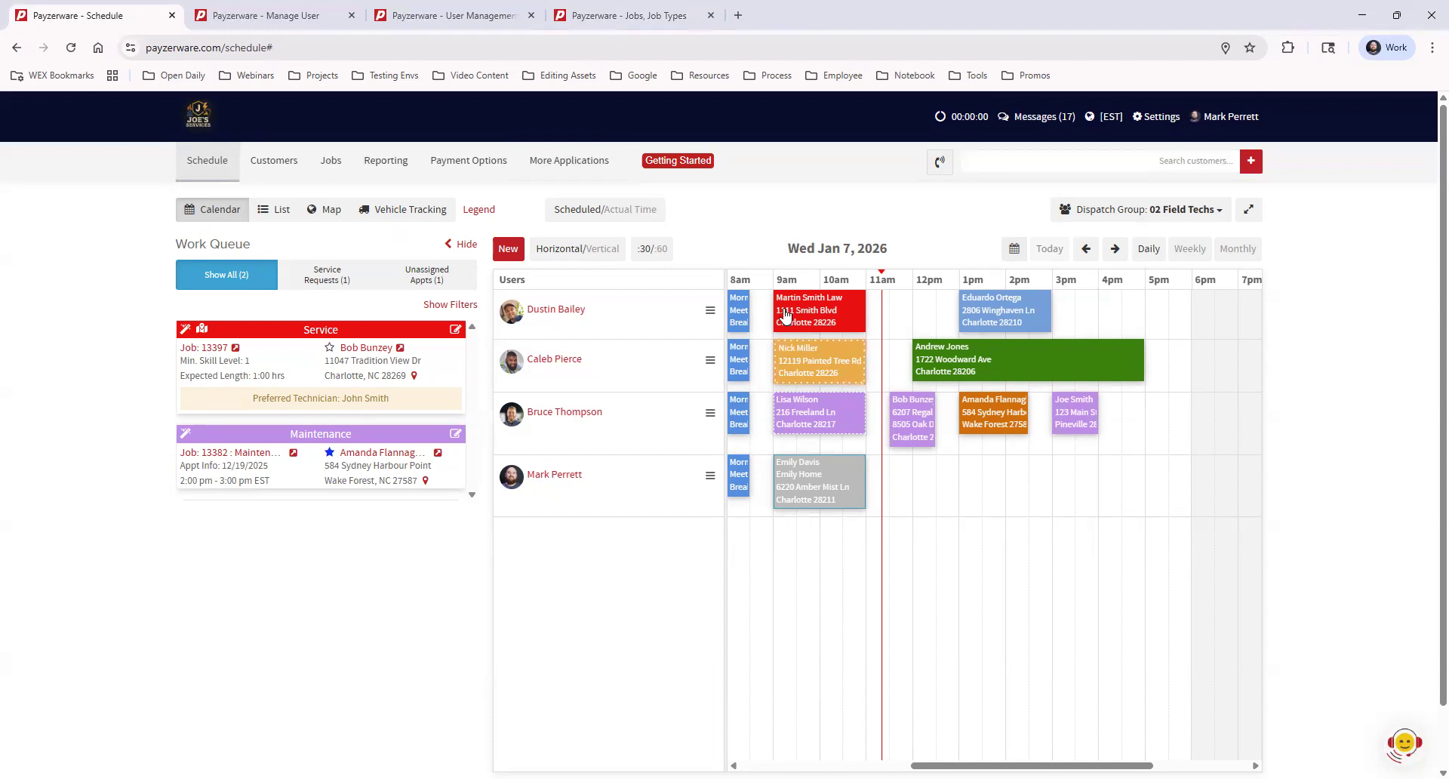
mouse_move(795, 330)
left_click(619, 17)
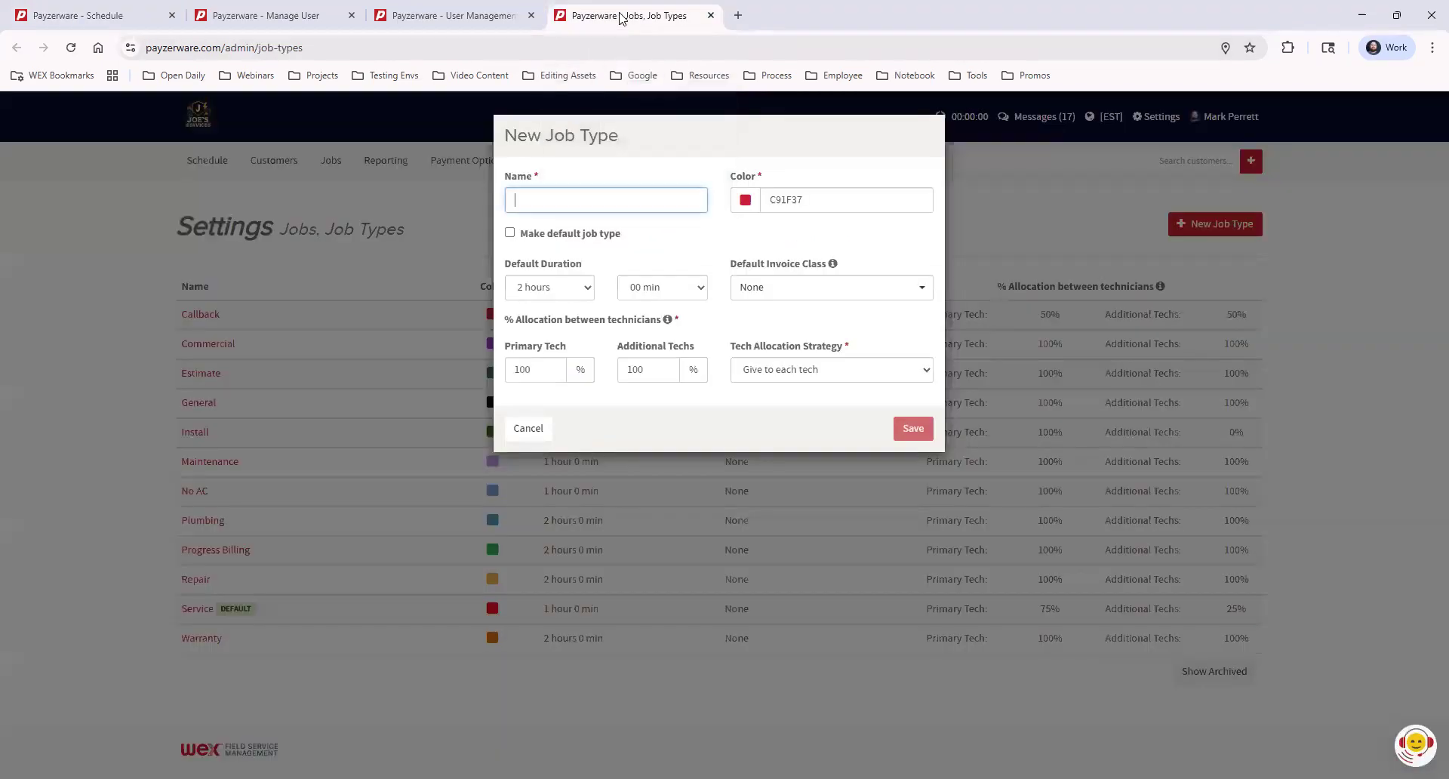
left_click(1048, 176)
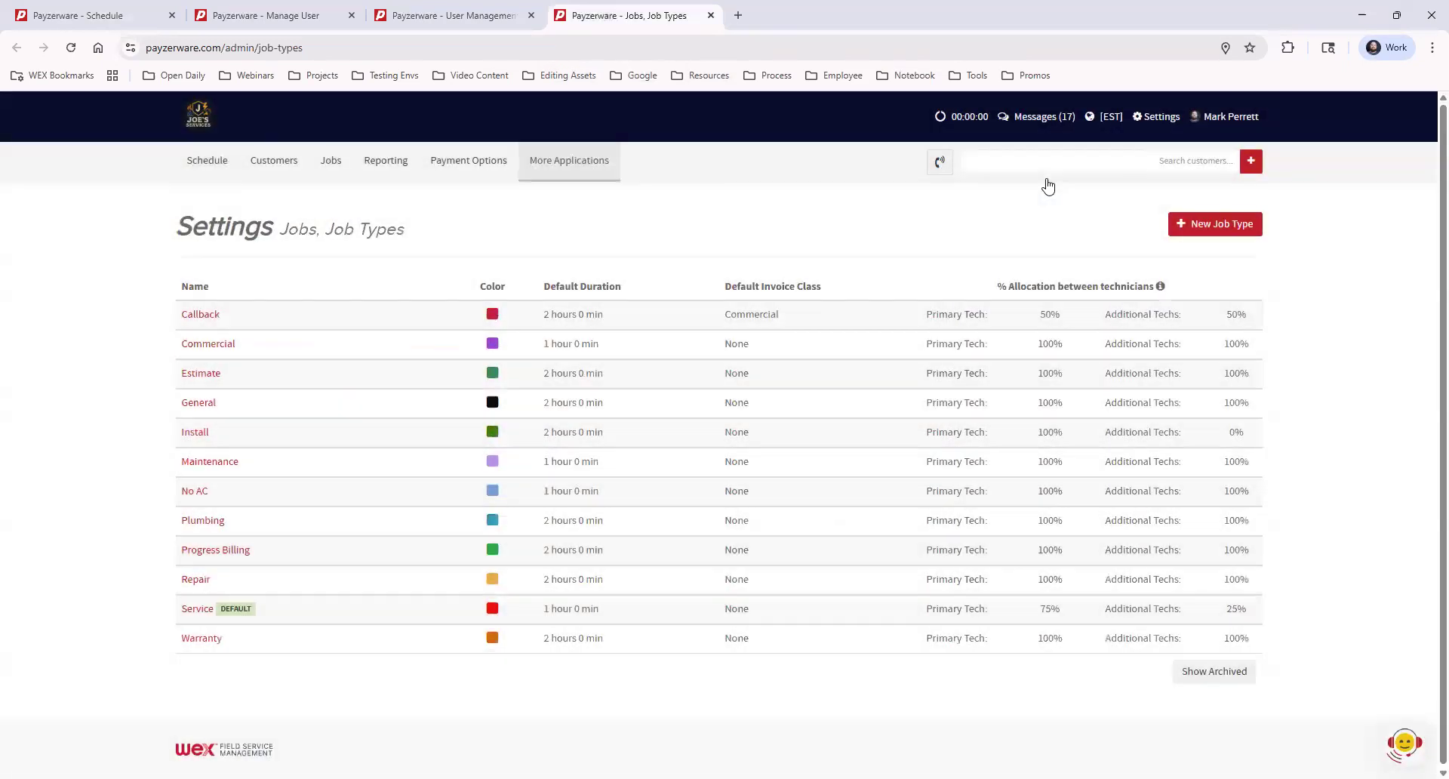
left_click(1160, 117)
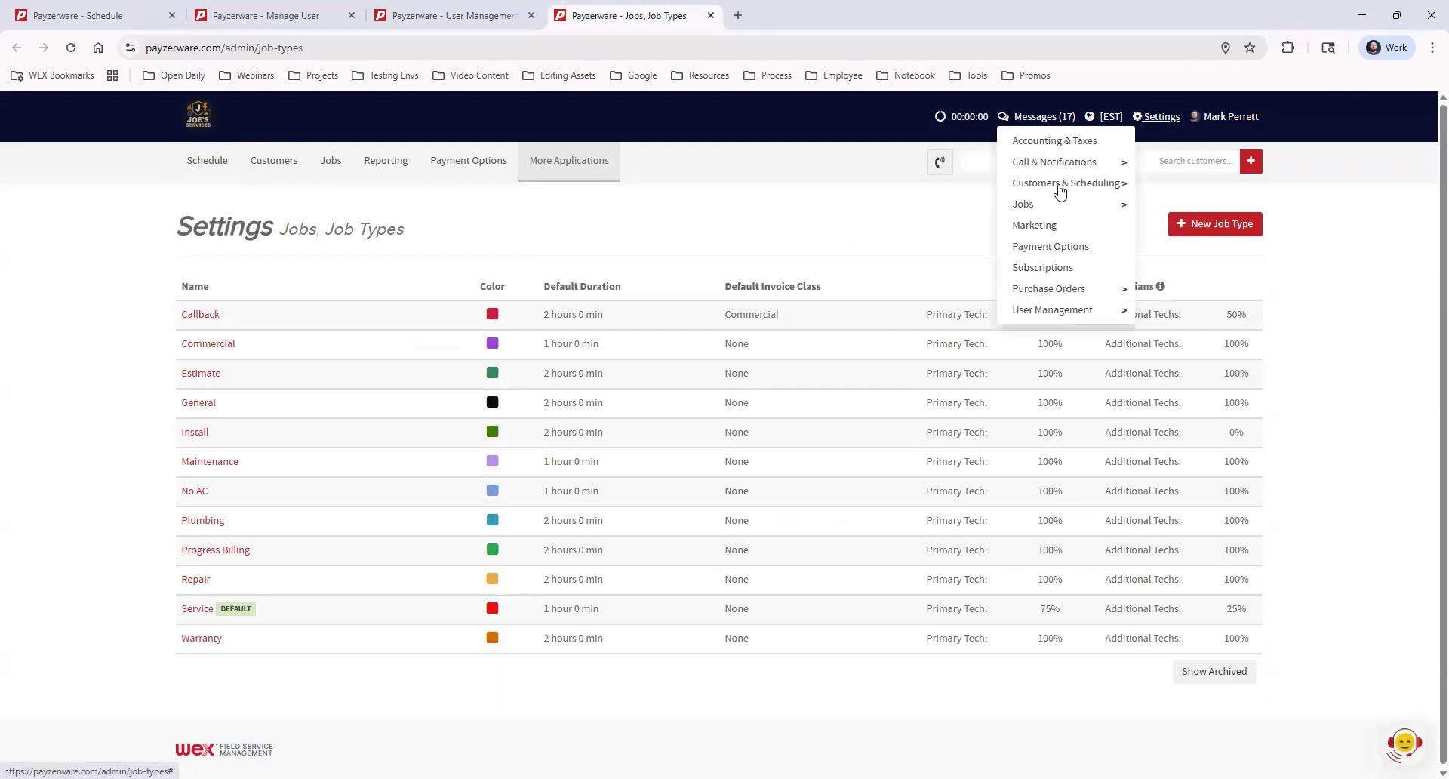
mouse_move(1022, 206)
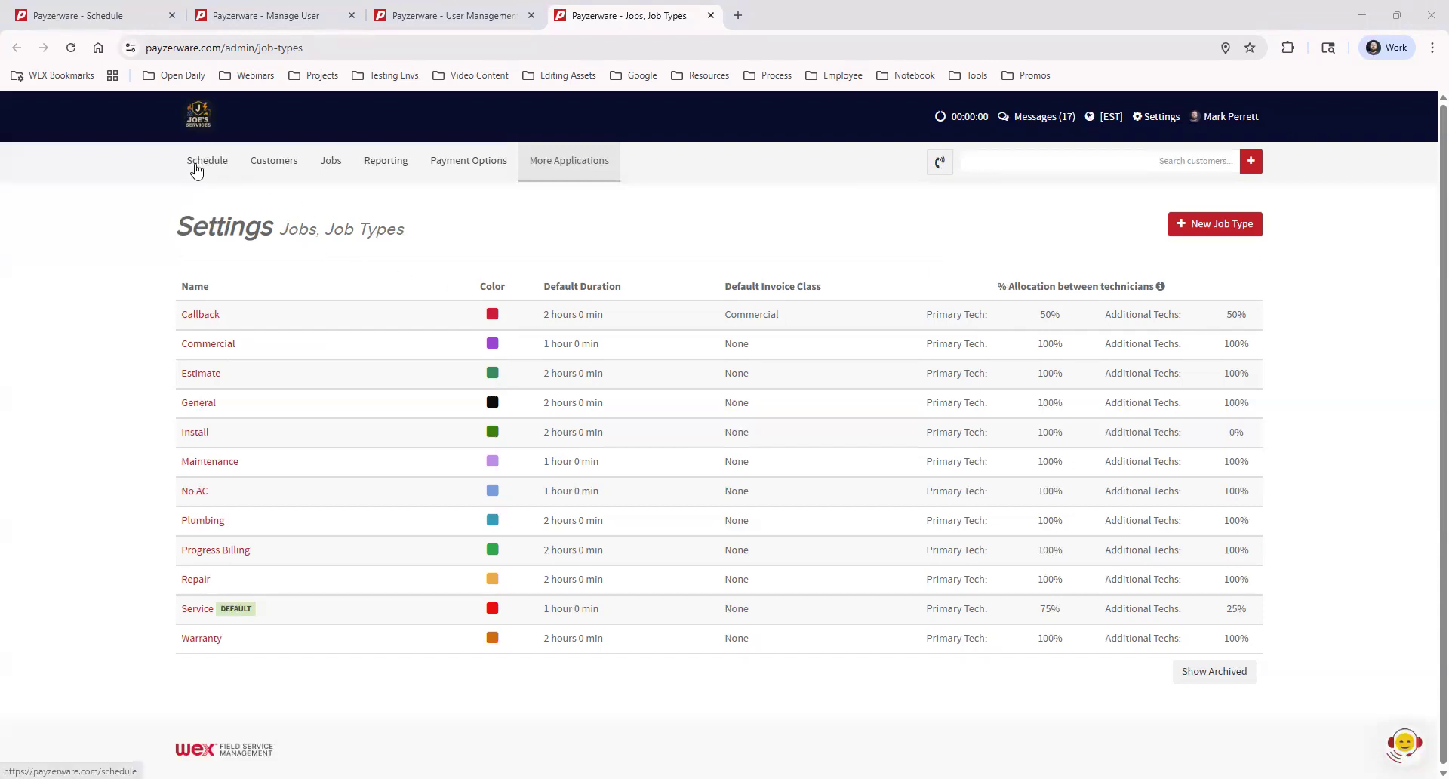
Go back to the Schedule tab and reload the Wed Jan 7, 2026 field techs calendar
left_click(83, 15)
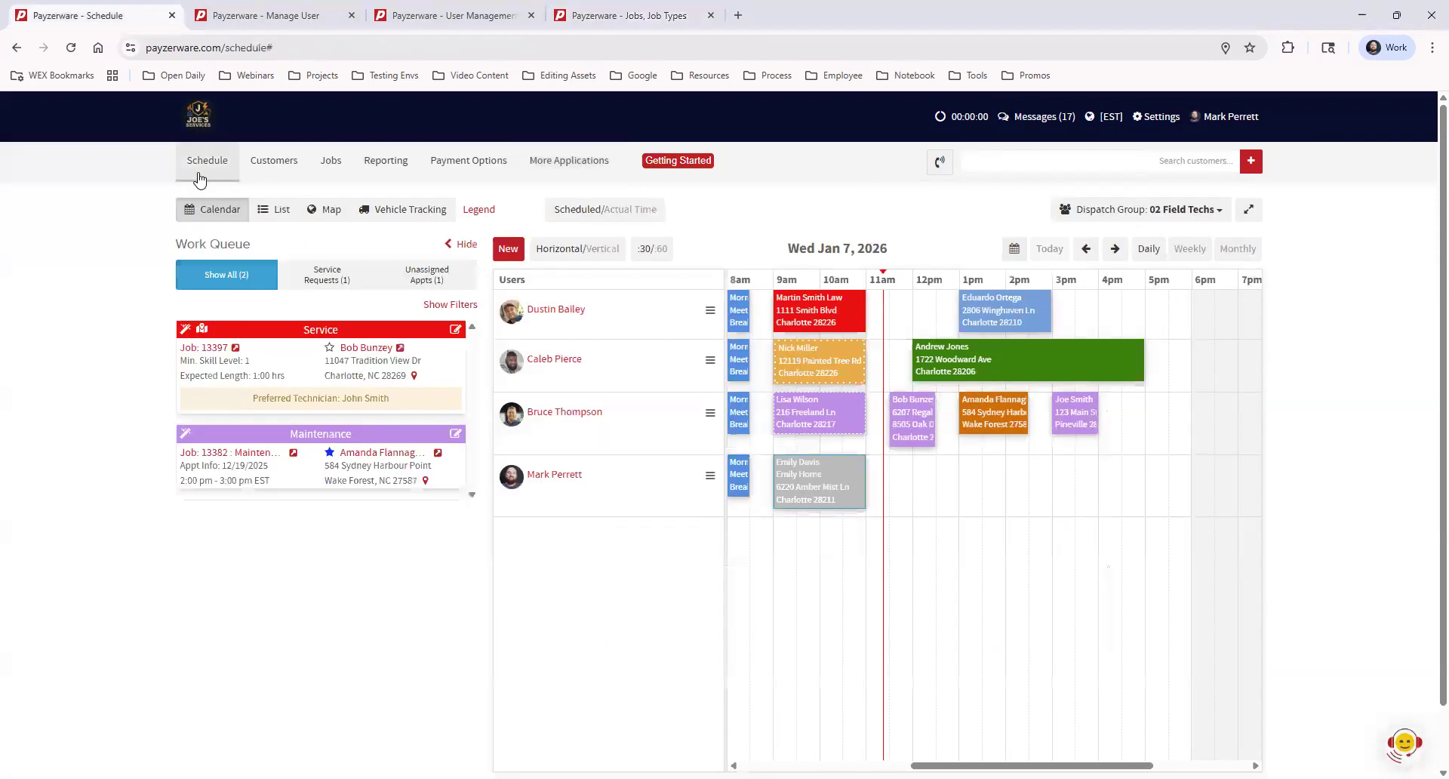
left_click(200, 167)
left_click(508, 248)
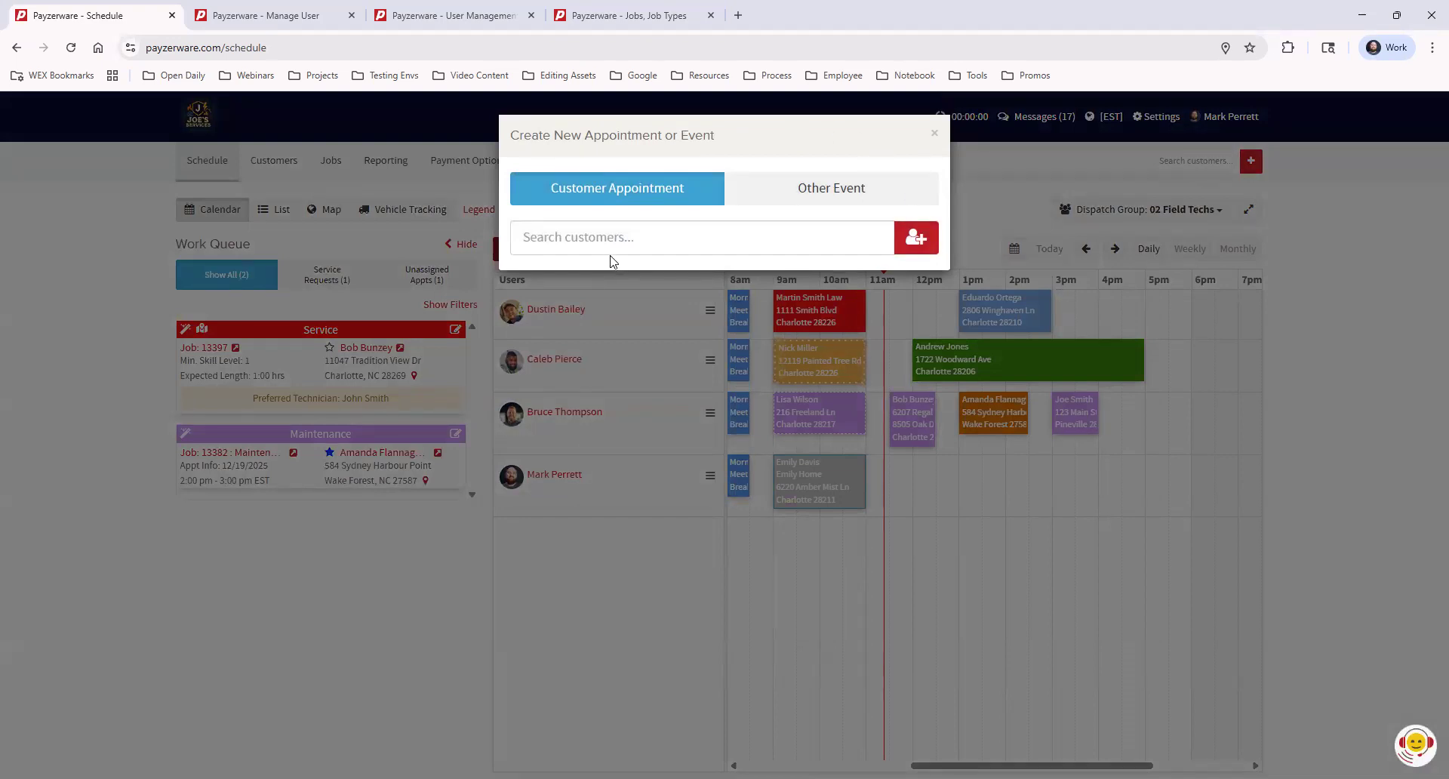
left_click(935, 136)
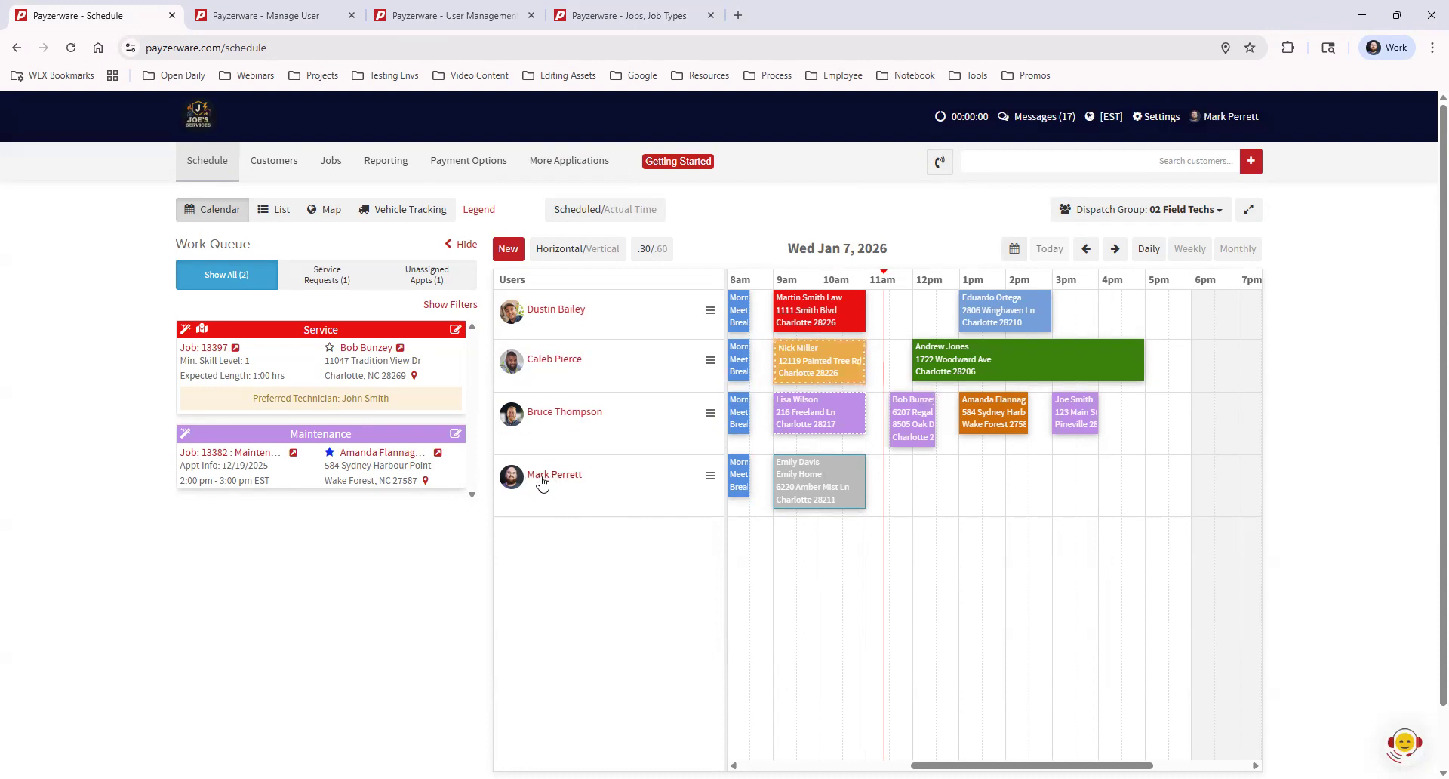
left_click(922, 487)
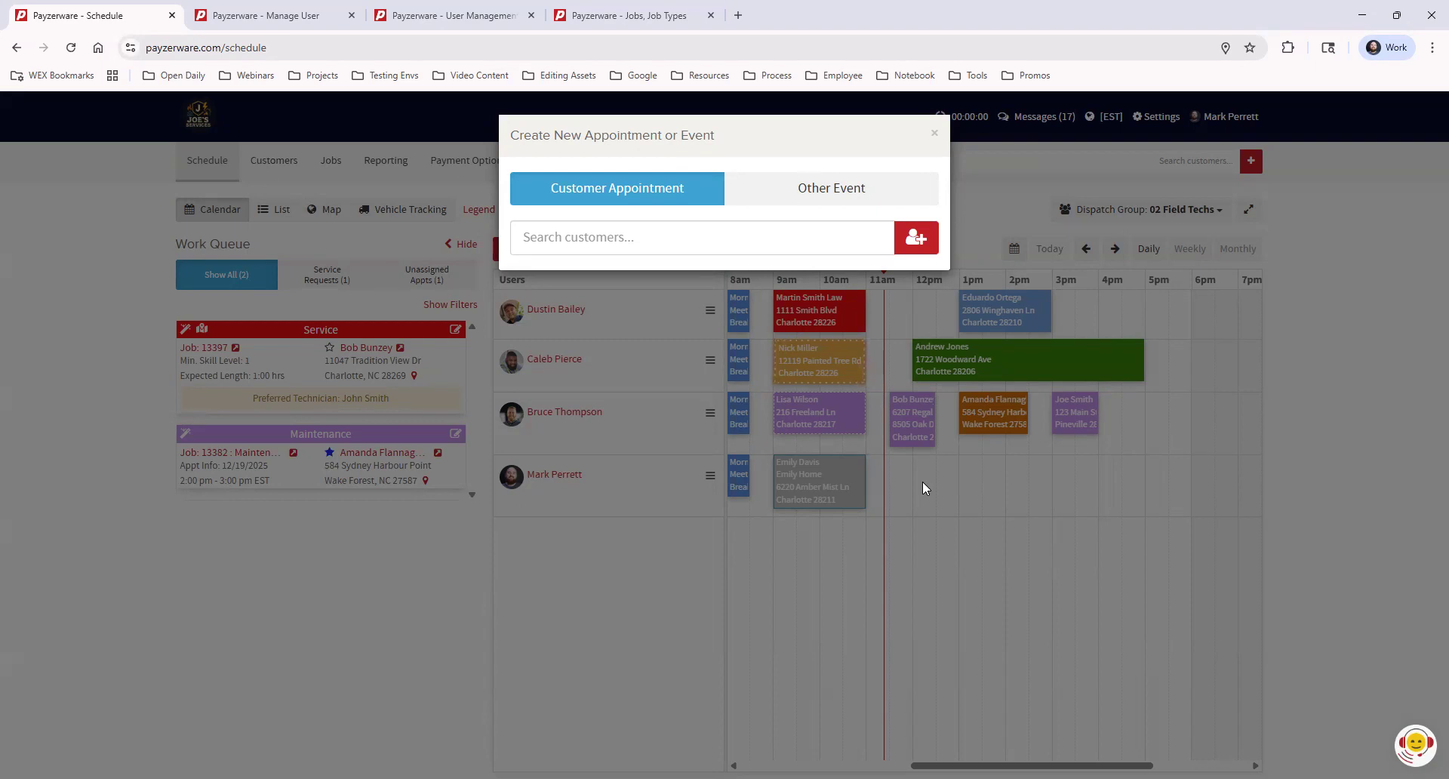
left_click(934, 137)
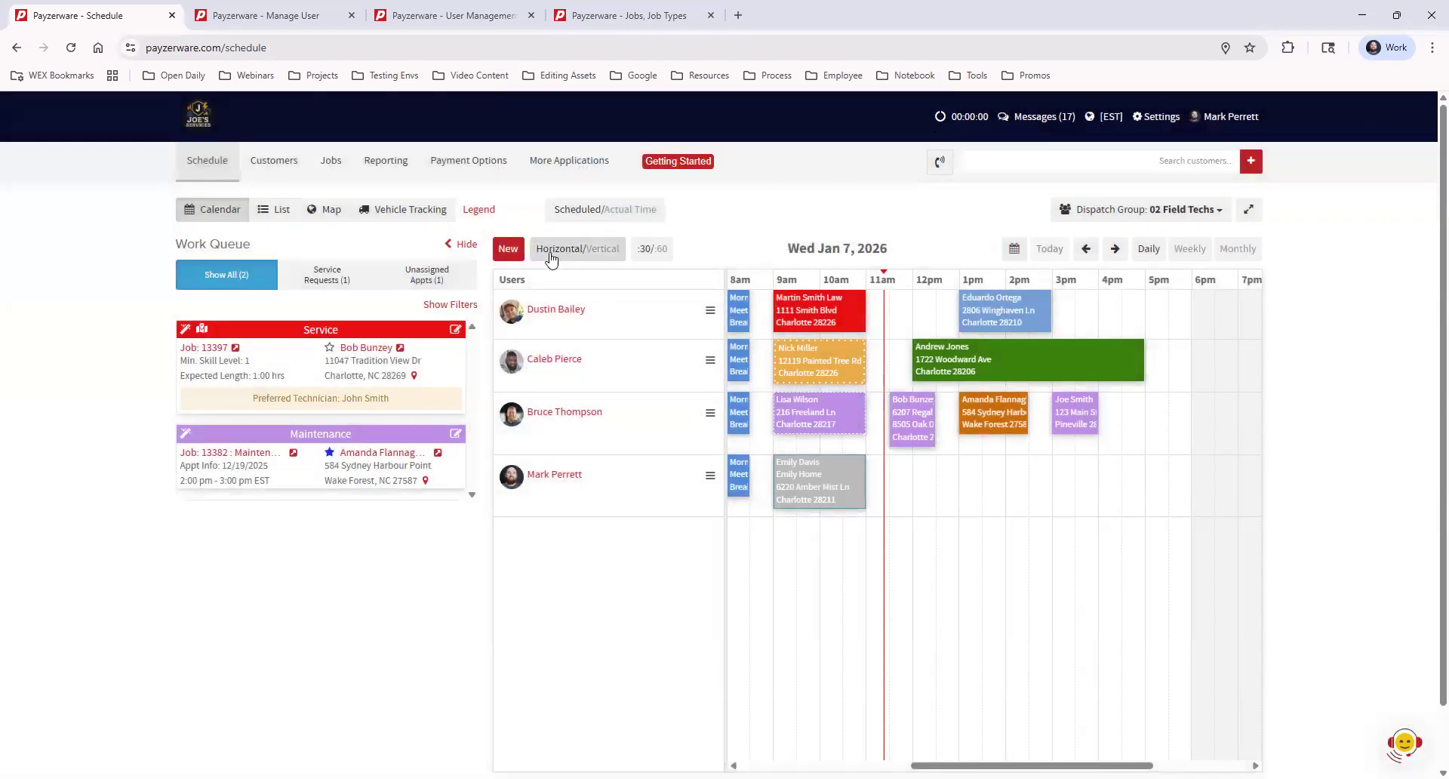
left_click(507, 252)
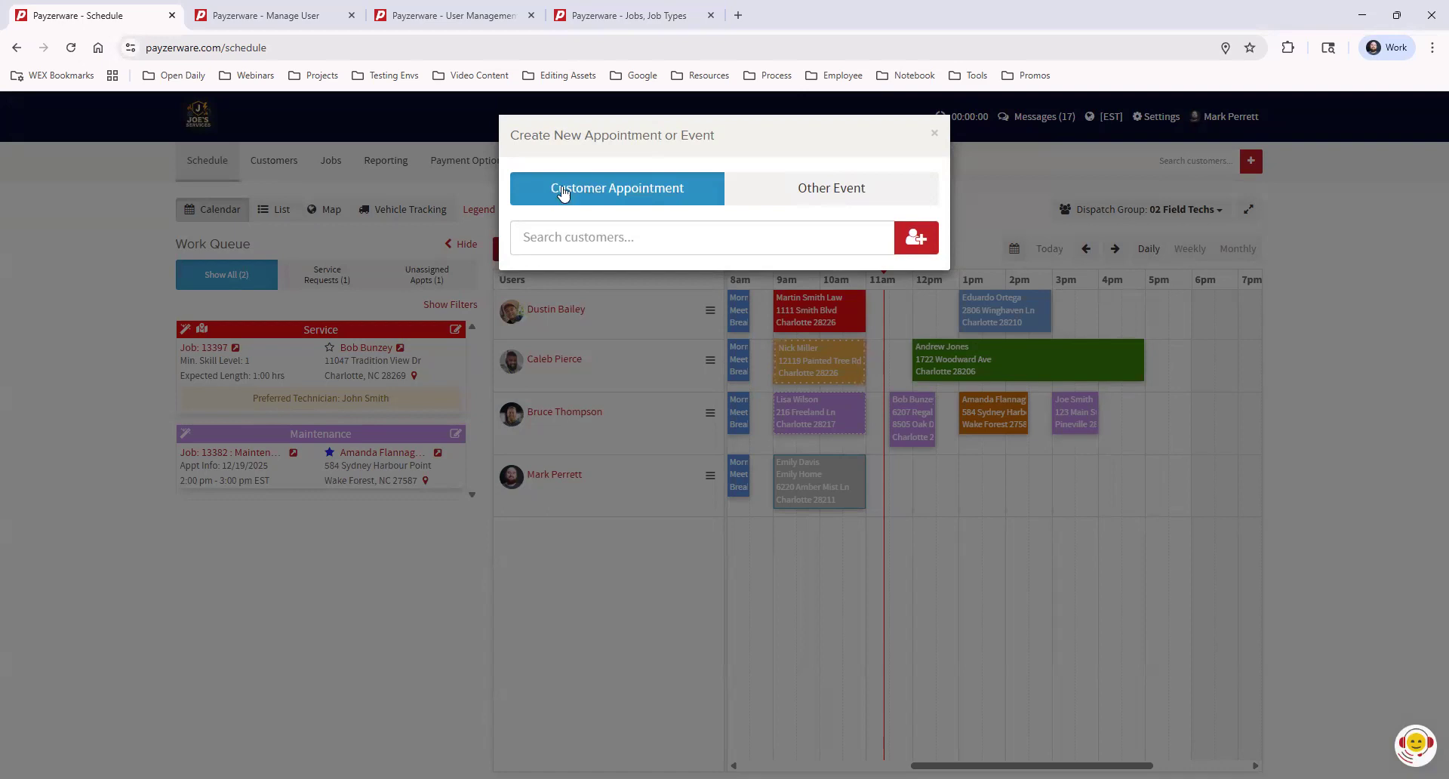
Search customers by the customer's first name and pick the matching customer for the appointment
left_click(558, 239)
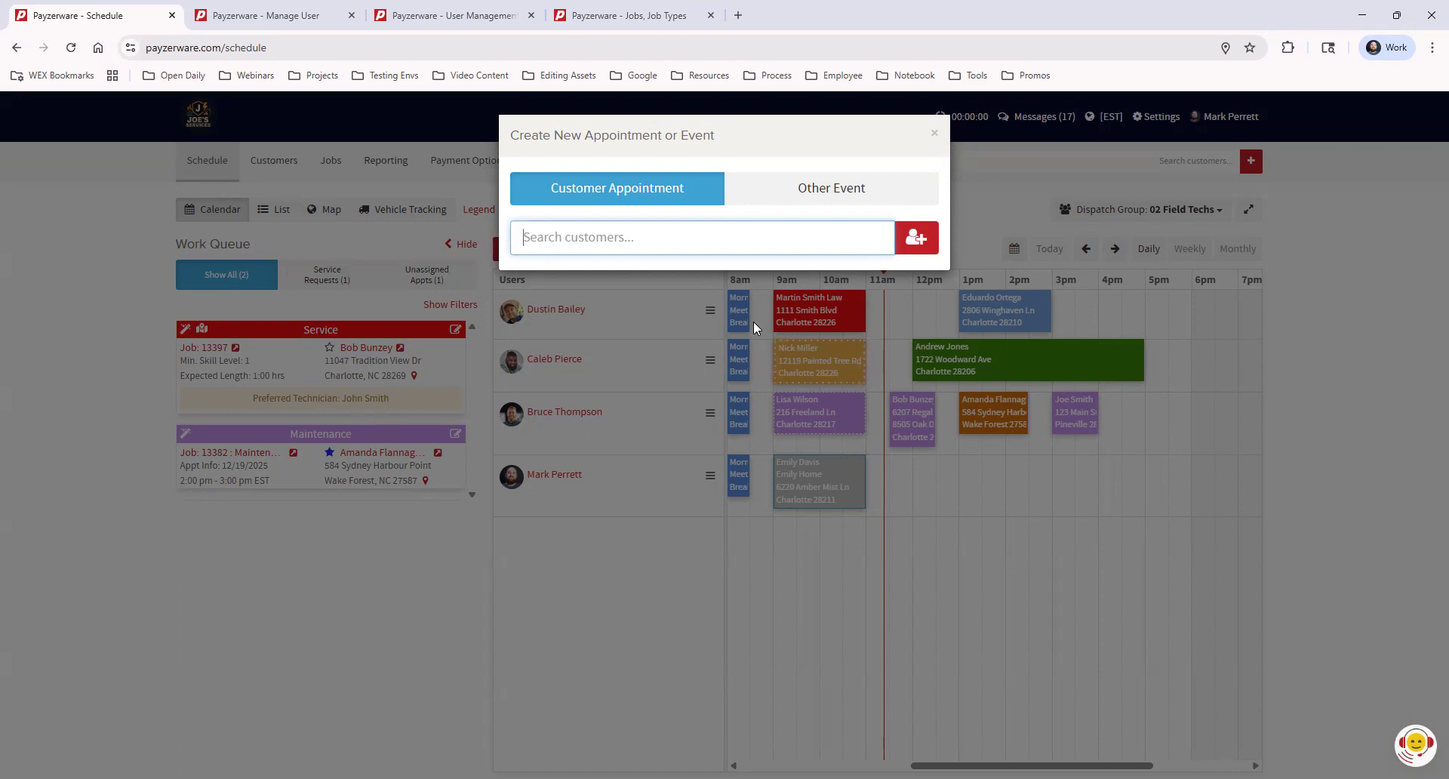
type("justin")
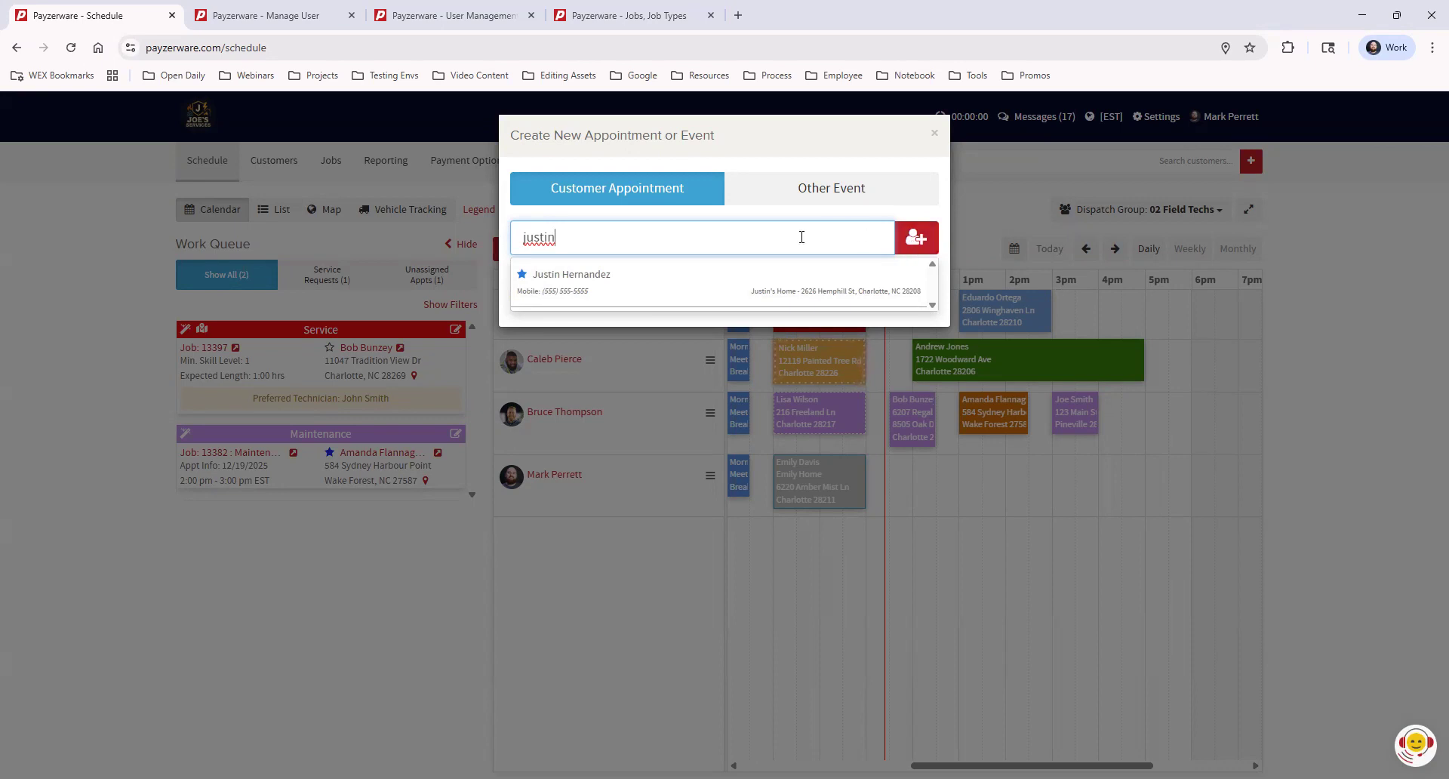
left_click(635, 286)
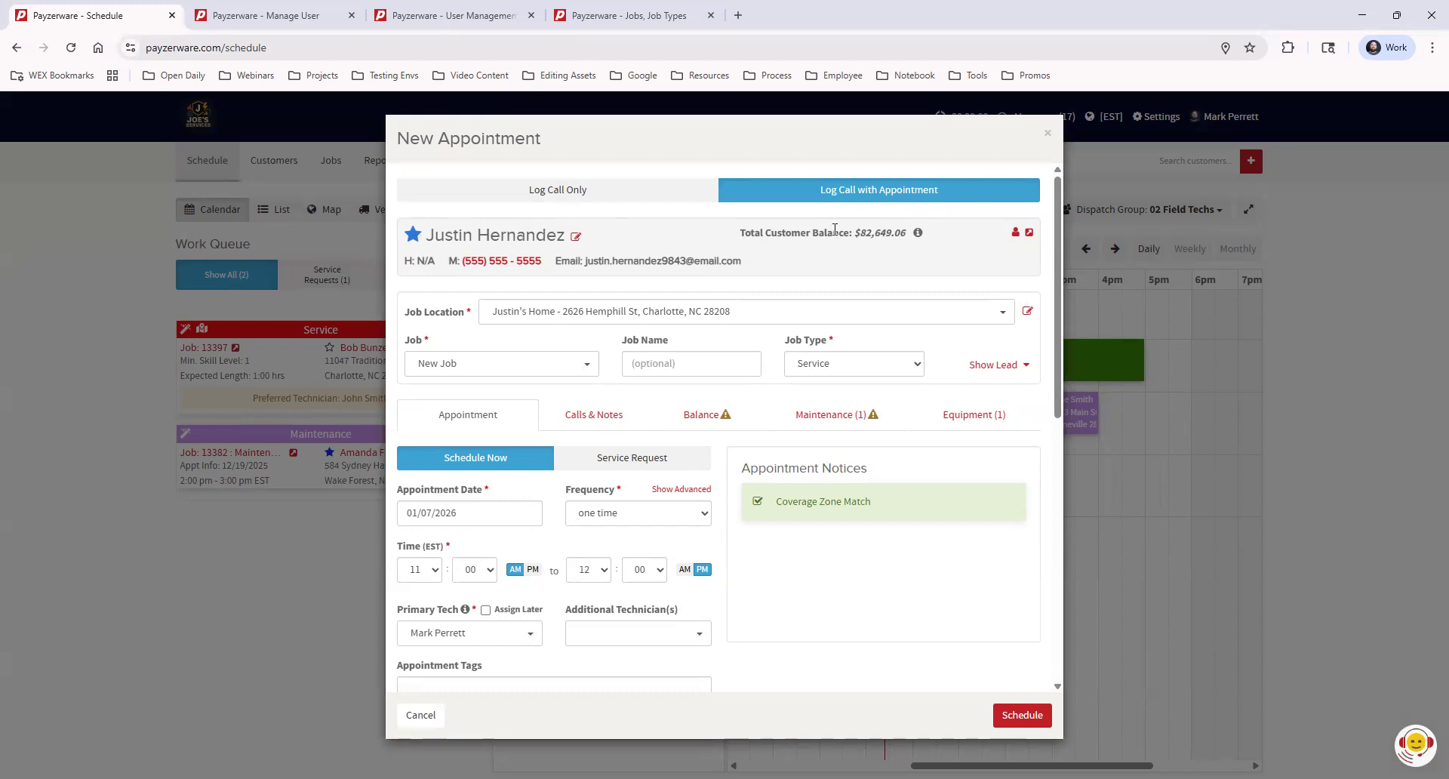
left_click_drag(888, 233, 907, 233)
left_click(920, 263)
left_click(578, 240)
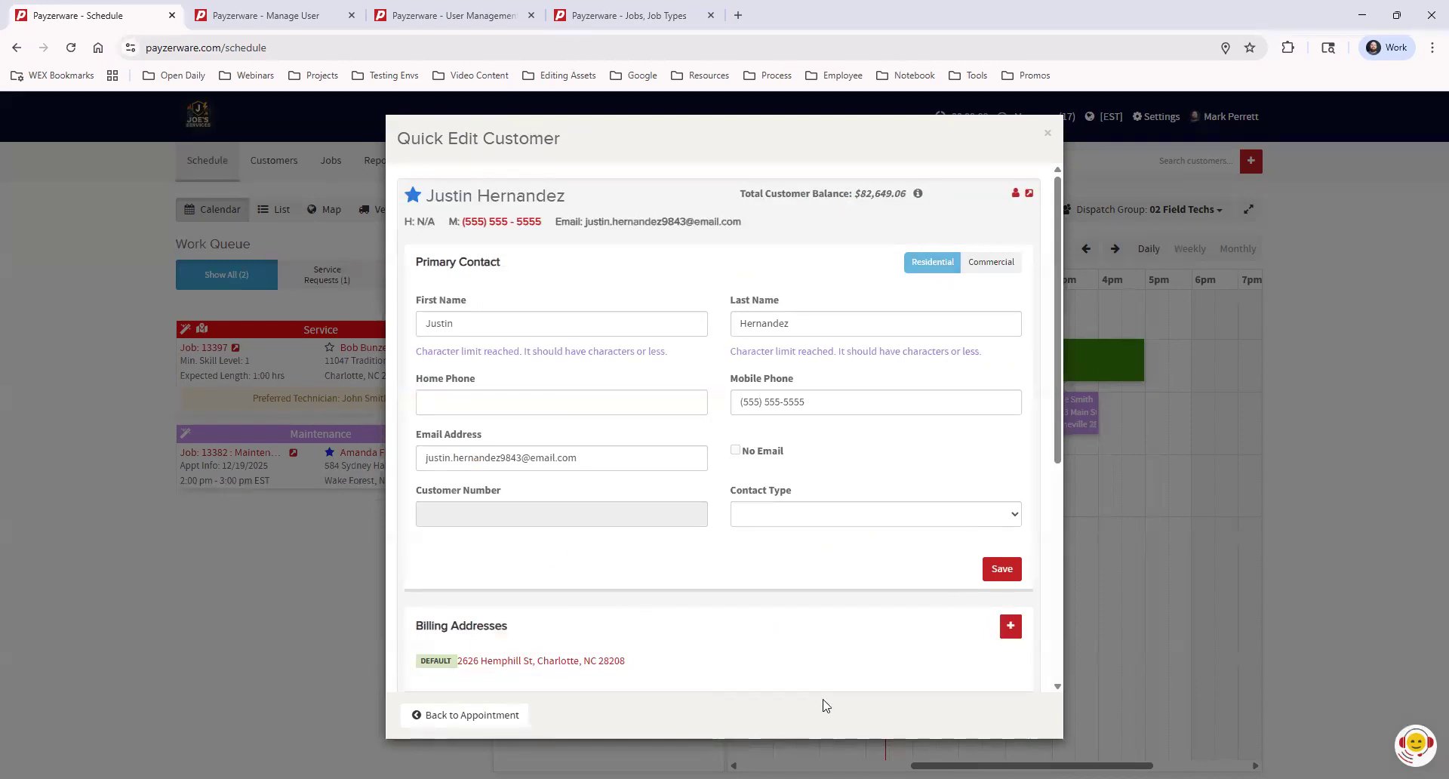
scroll(823, 644, "down", 1)
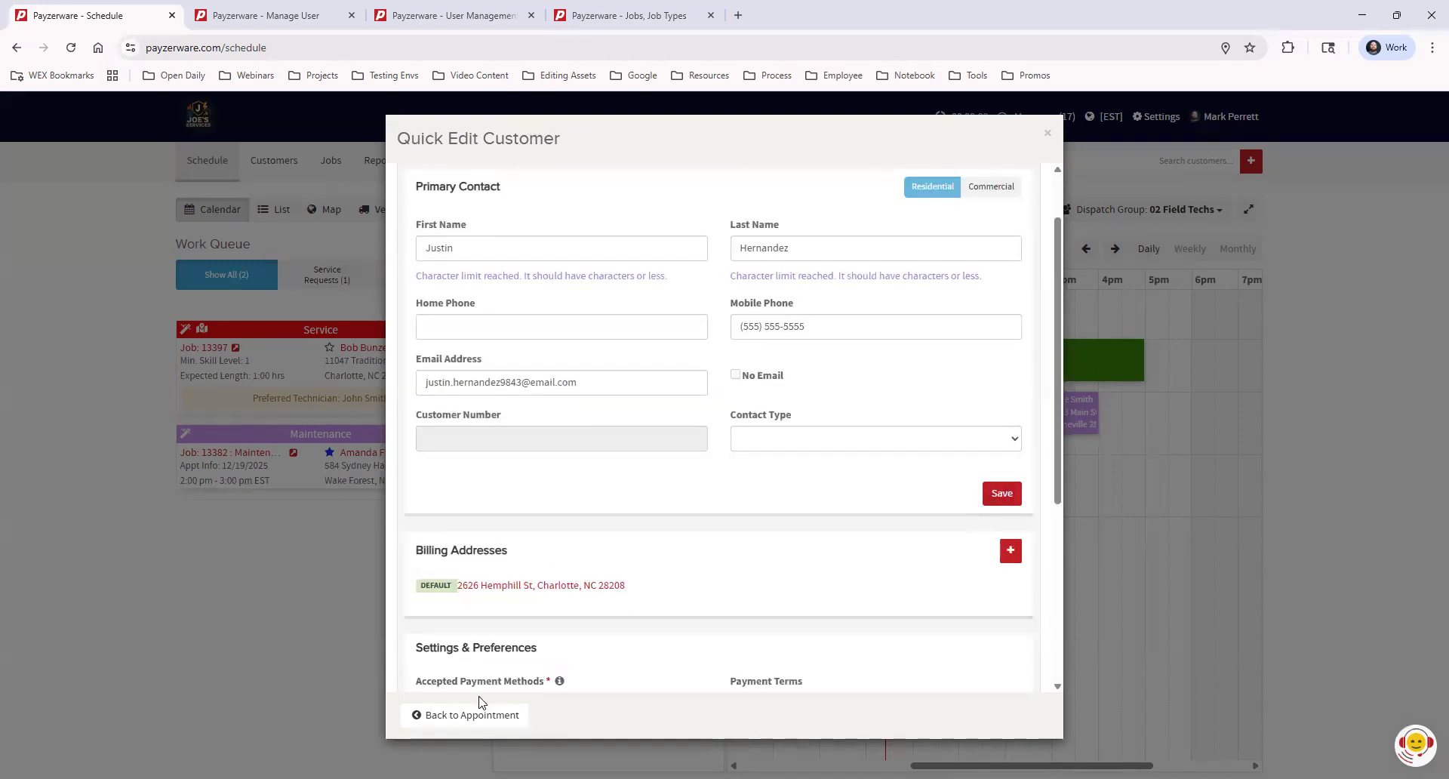
left_click(483, 715)
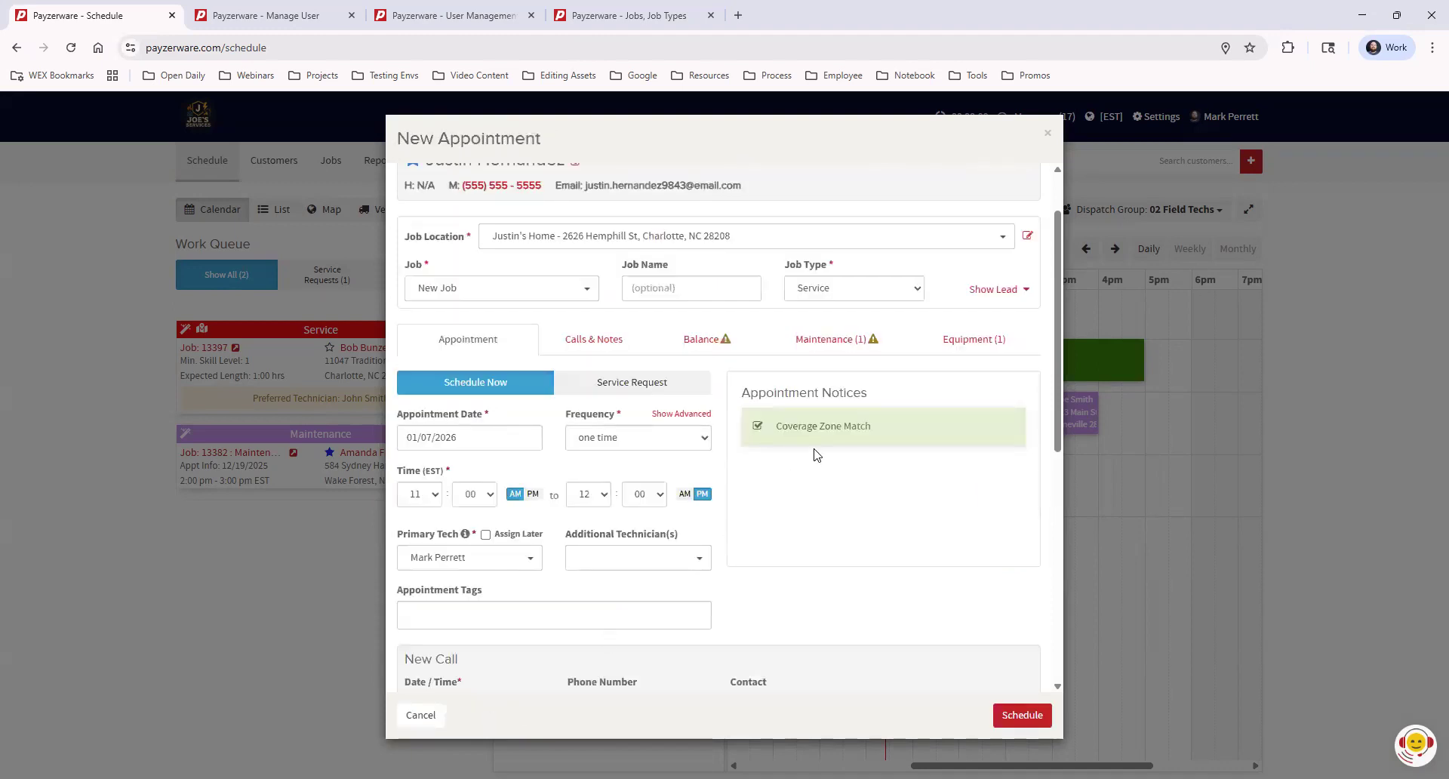
scroll(825, 463, "up", 1)
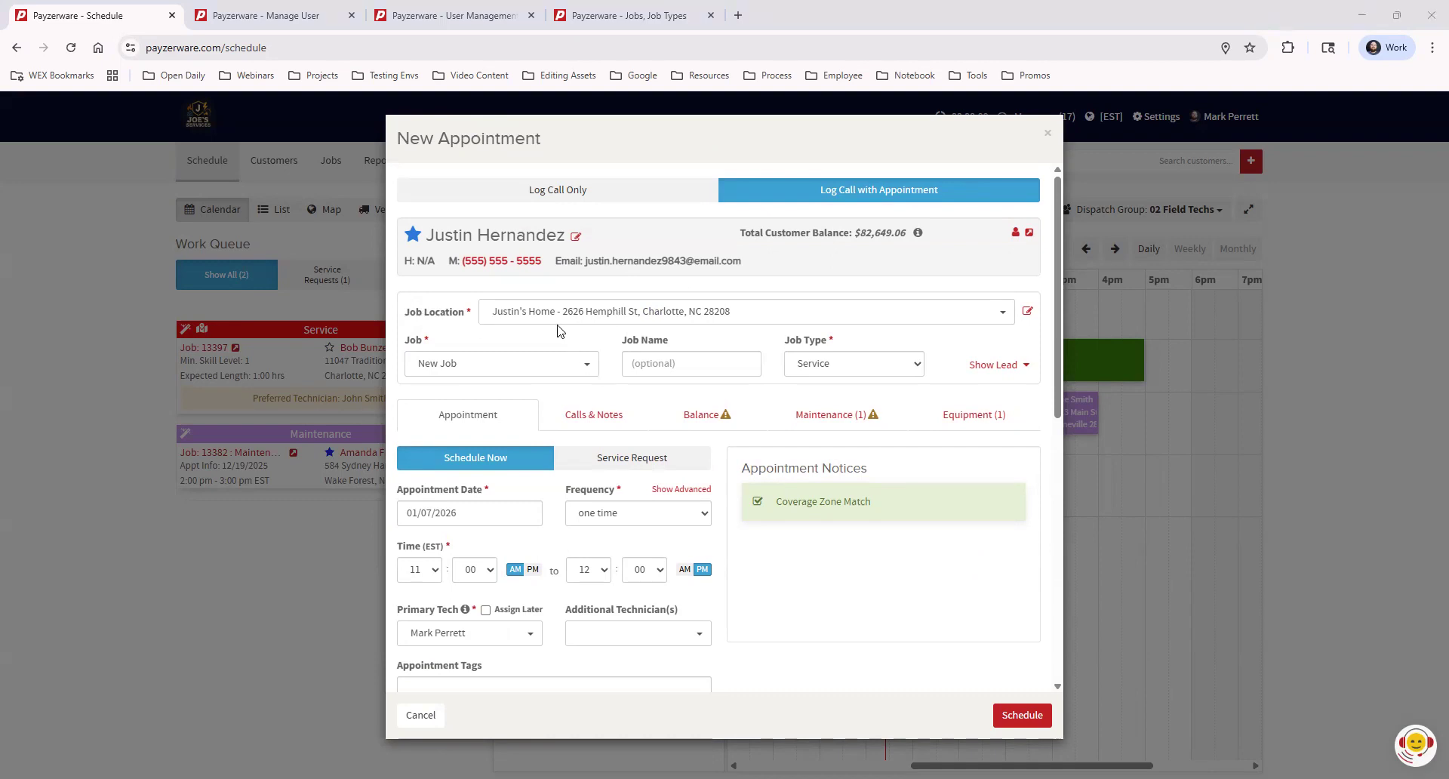
left_click(605, 317)
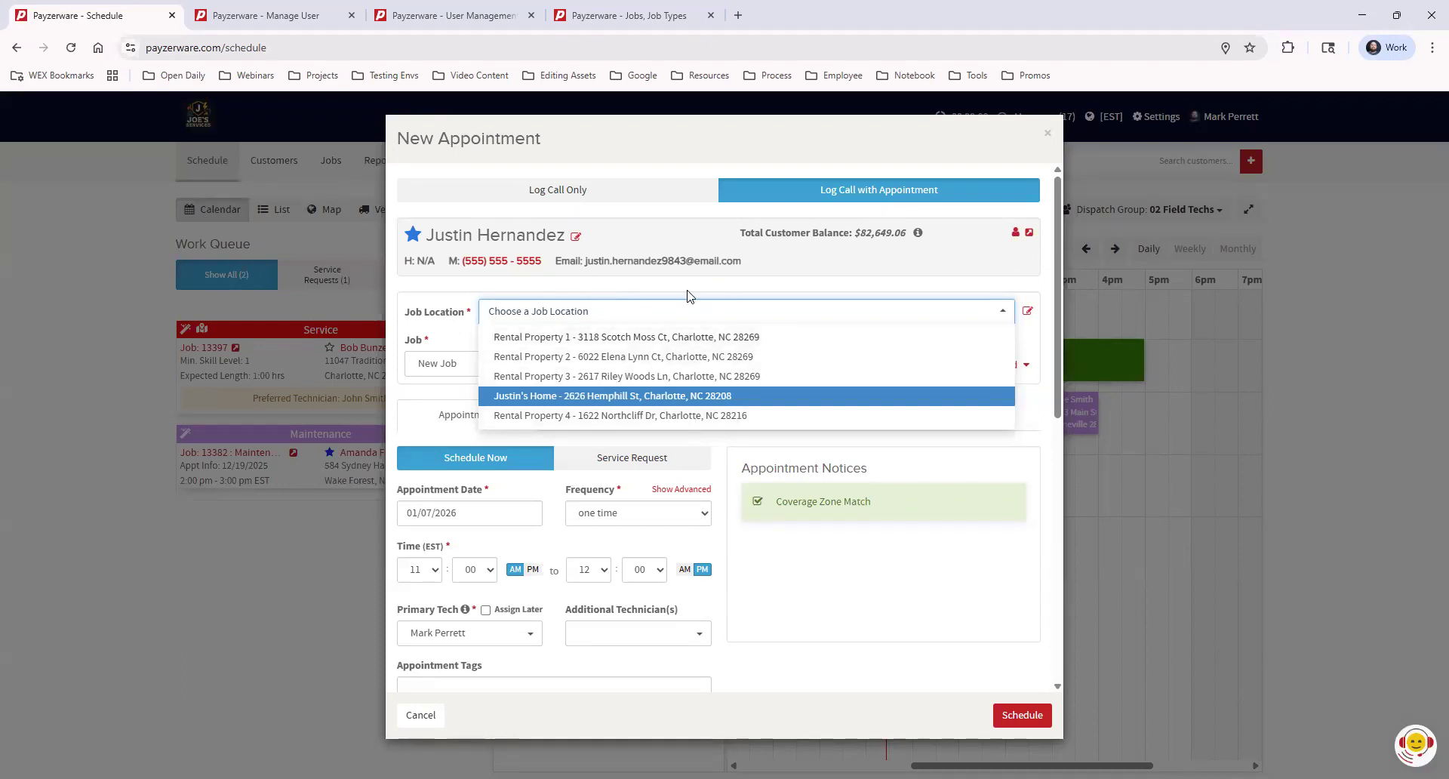
left_click(449, 341)
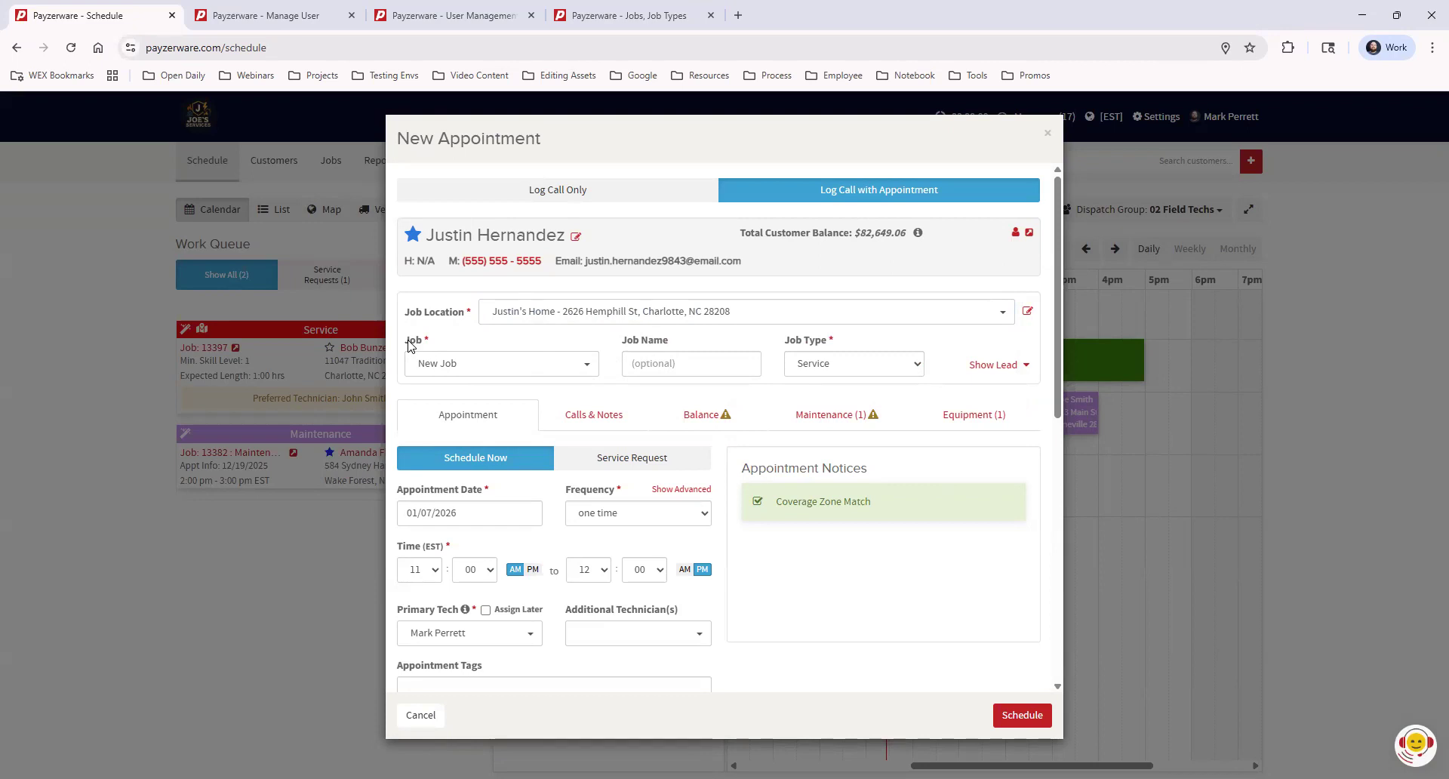
Choose New Job in the Job dropdown and name the job 'No AC'
left_click(487, 364)
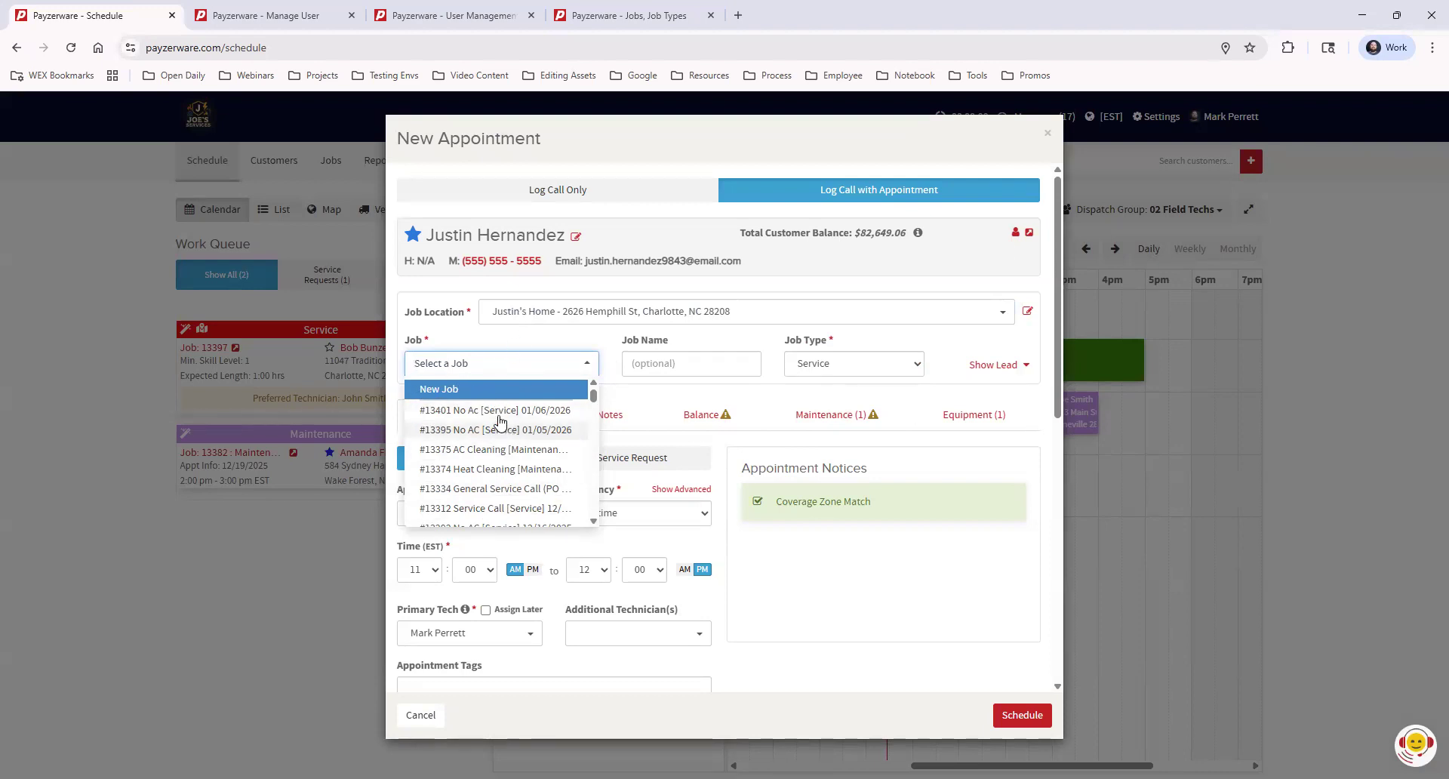
left_click(558, 336)
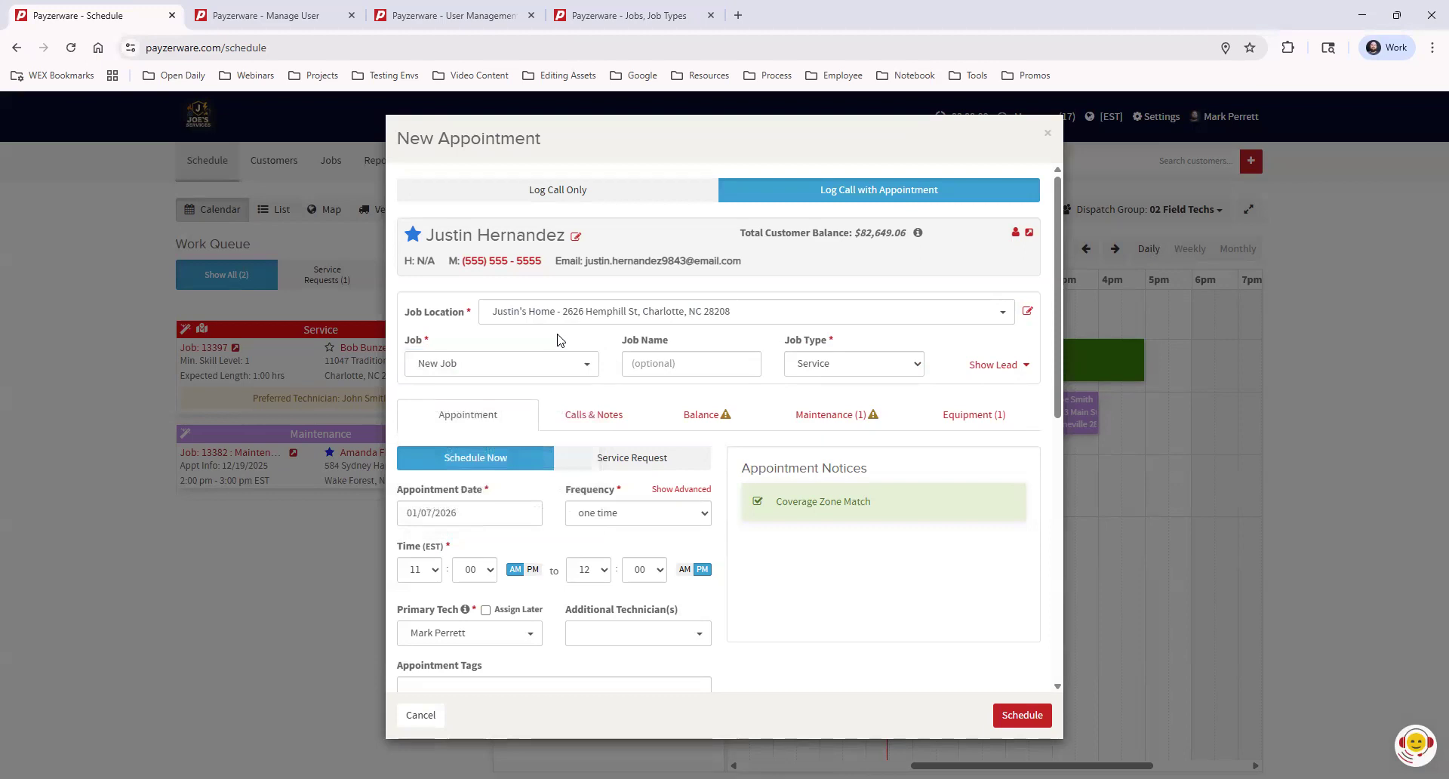
left_click(670, 363)
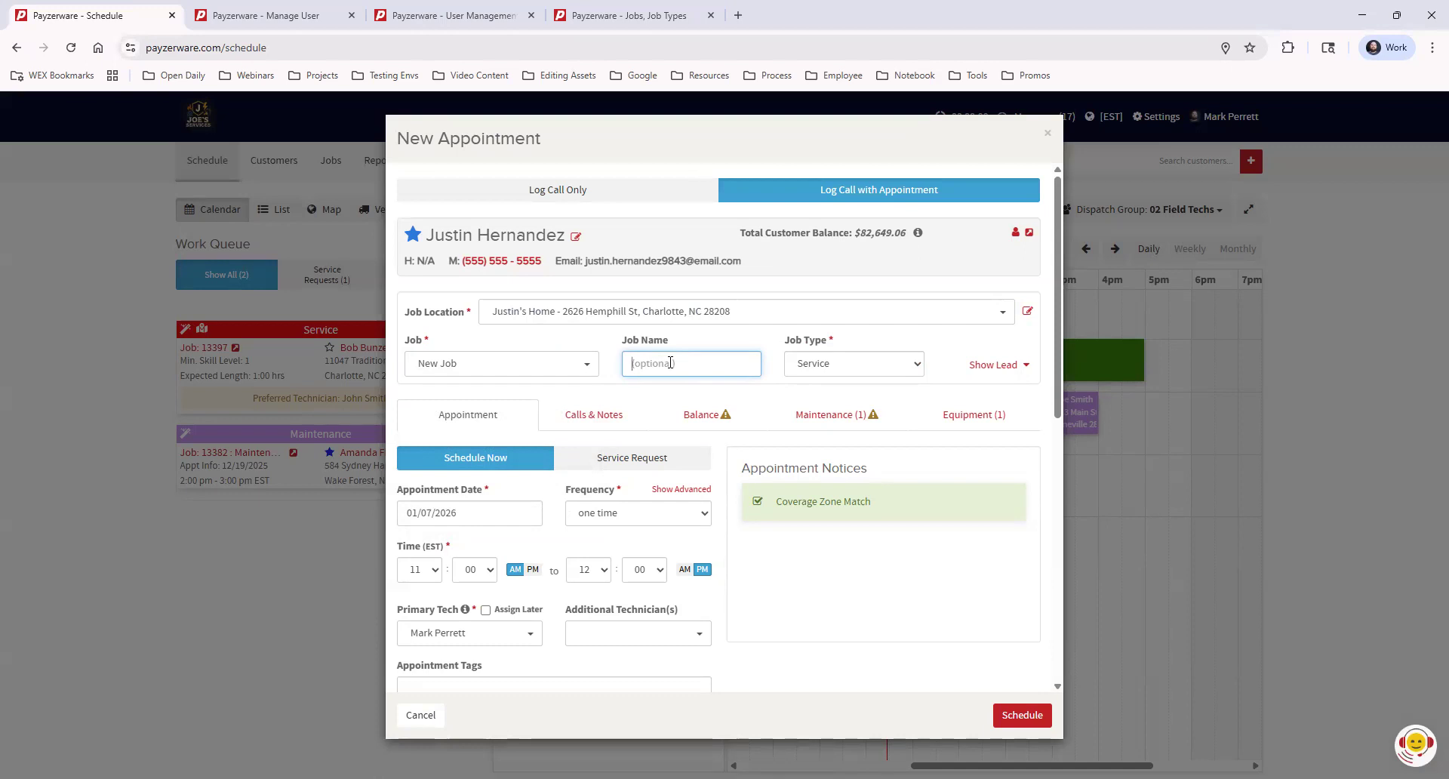
type("No AC")
left_click(847, 370)
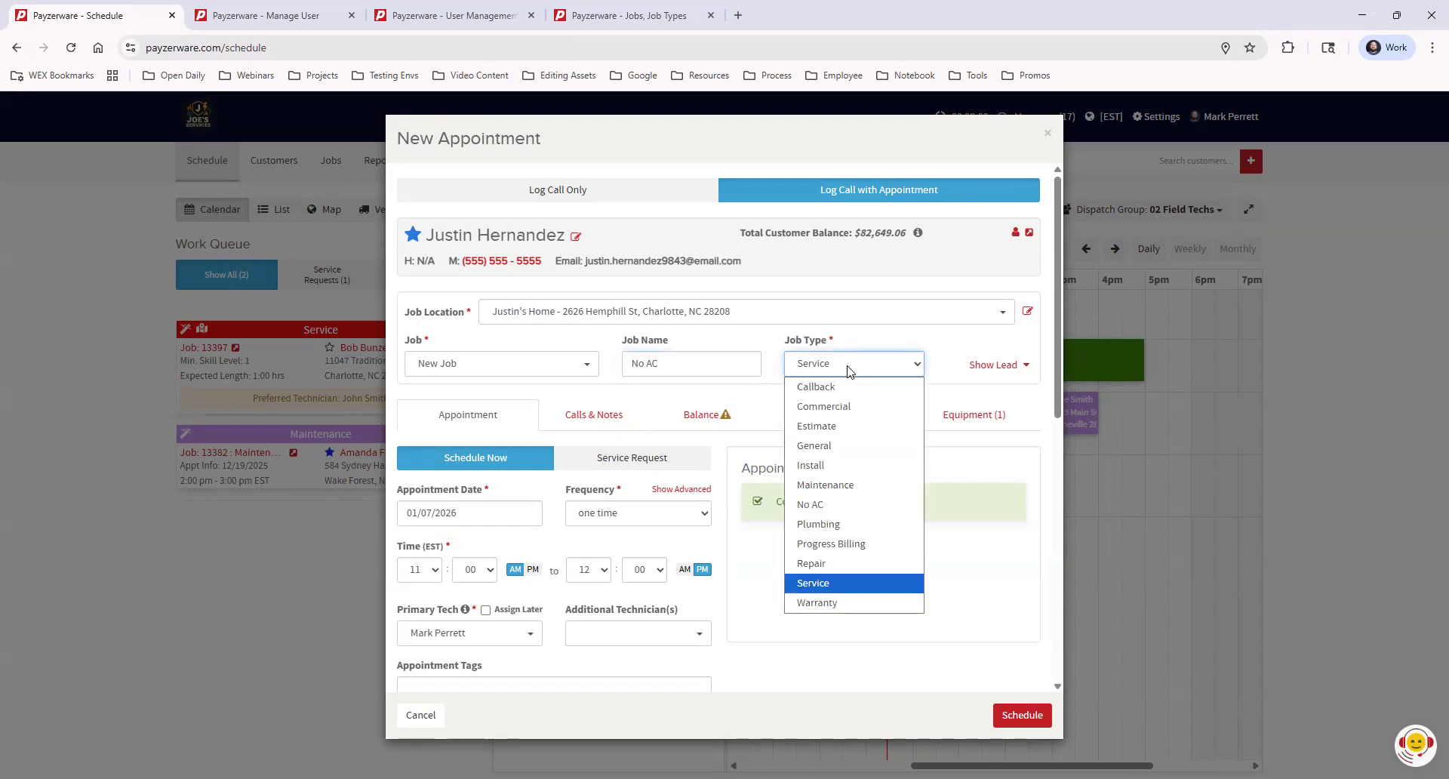
left_click(855, 586)
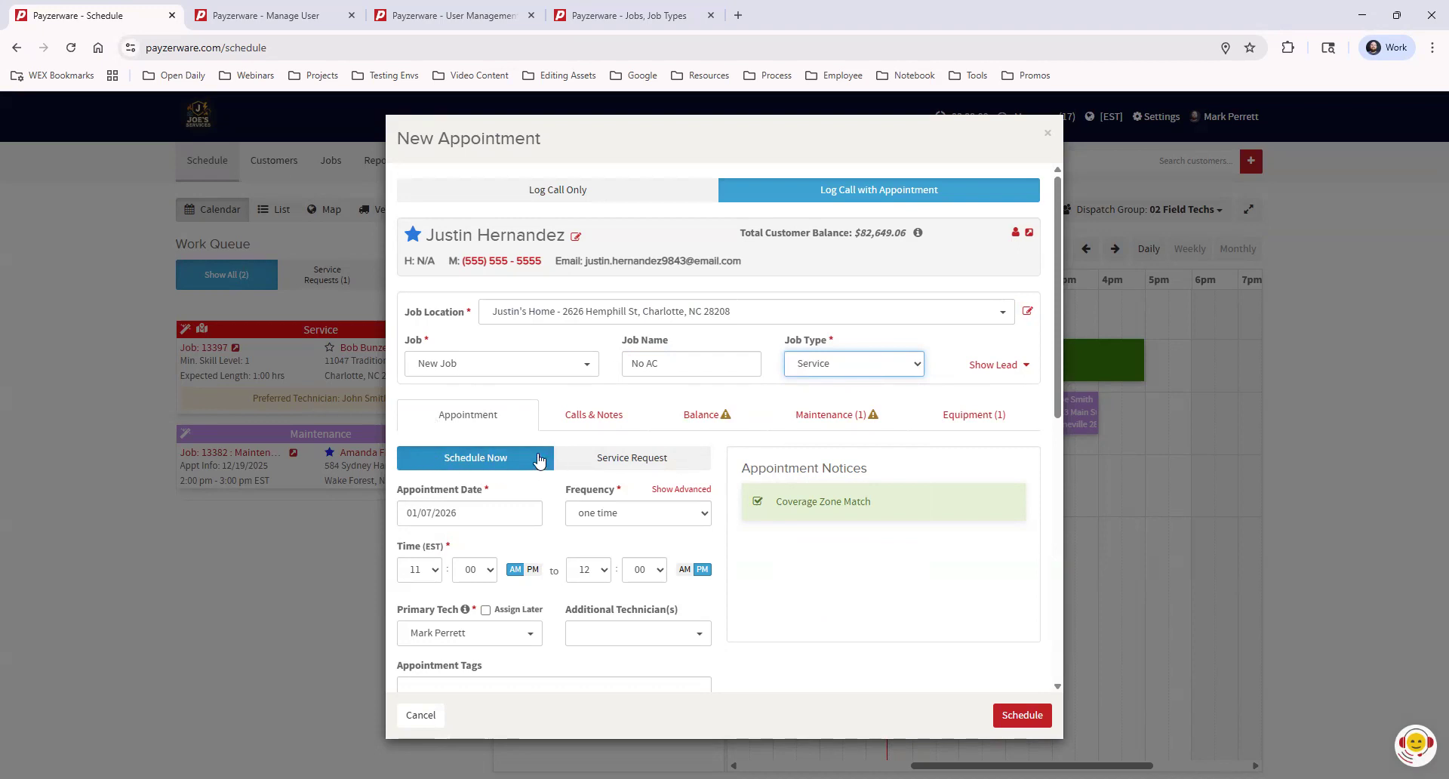
scroll(468, 444, "down", 1)
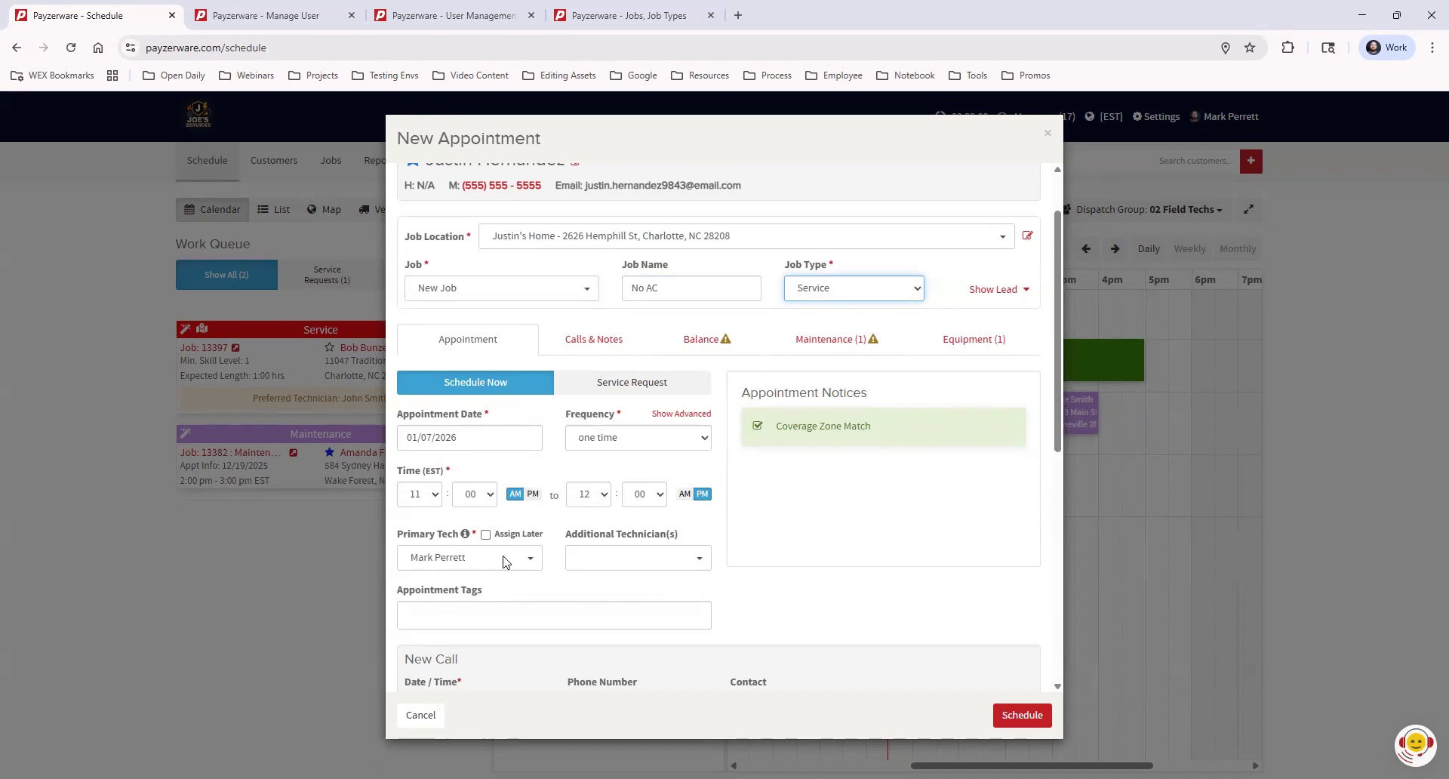
left_click(590, 562)
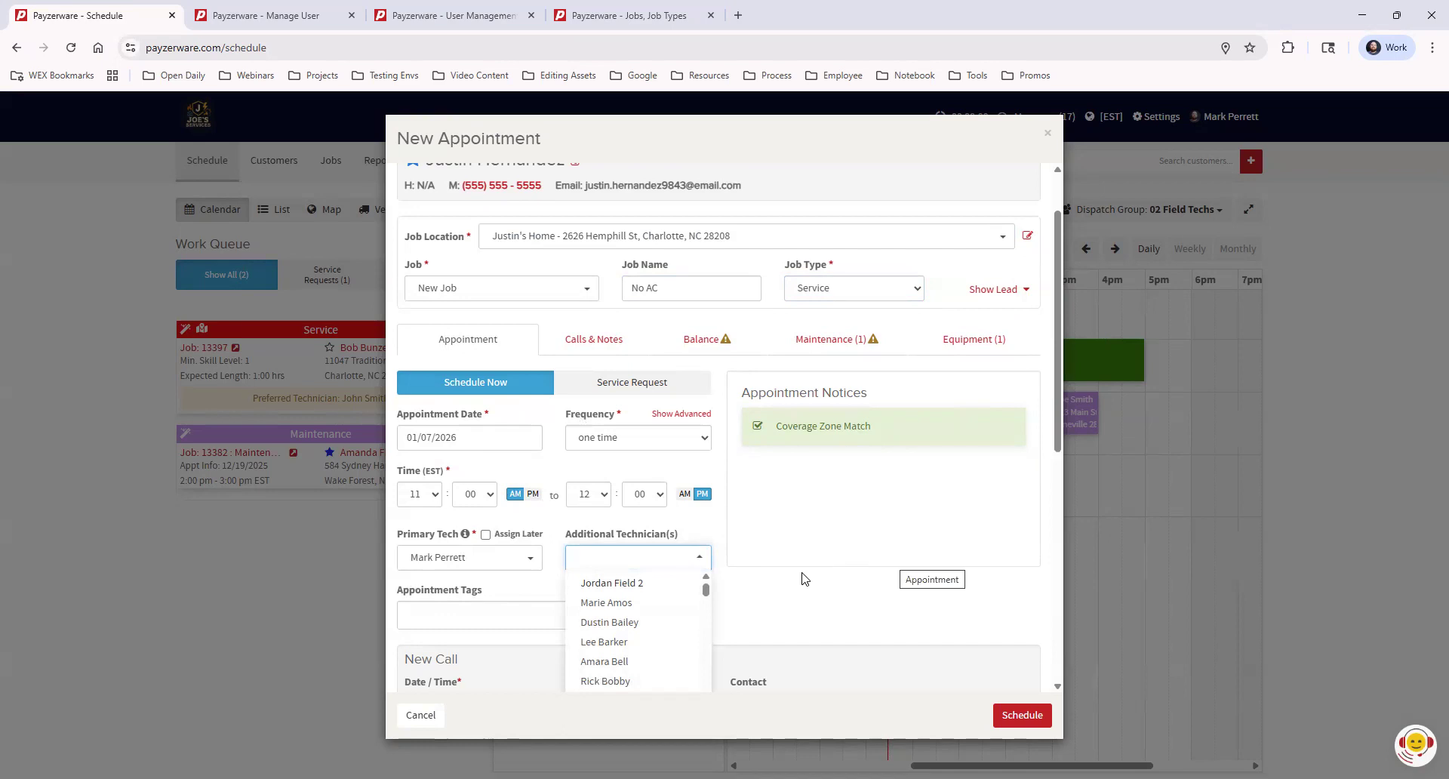
left_click(610, 622)
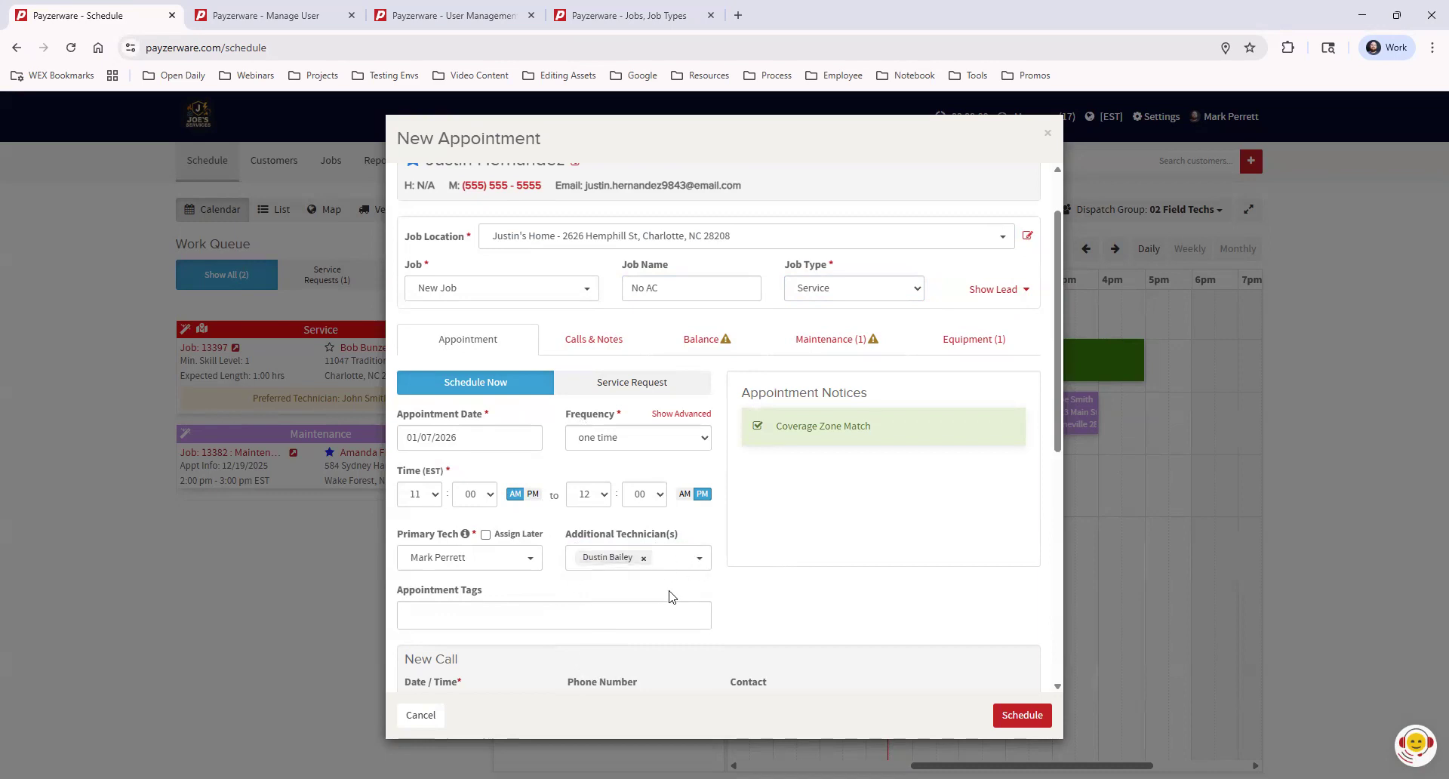
left_click(643, 559)
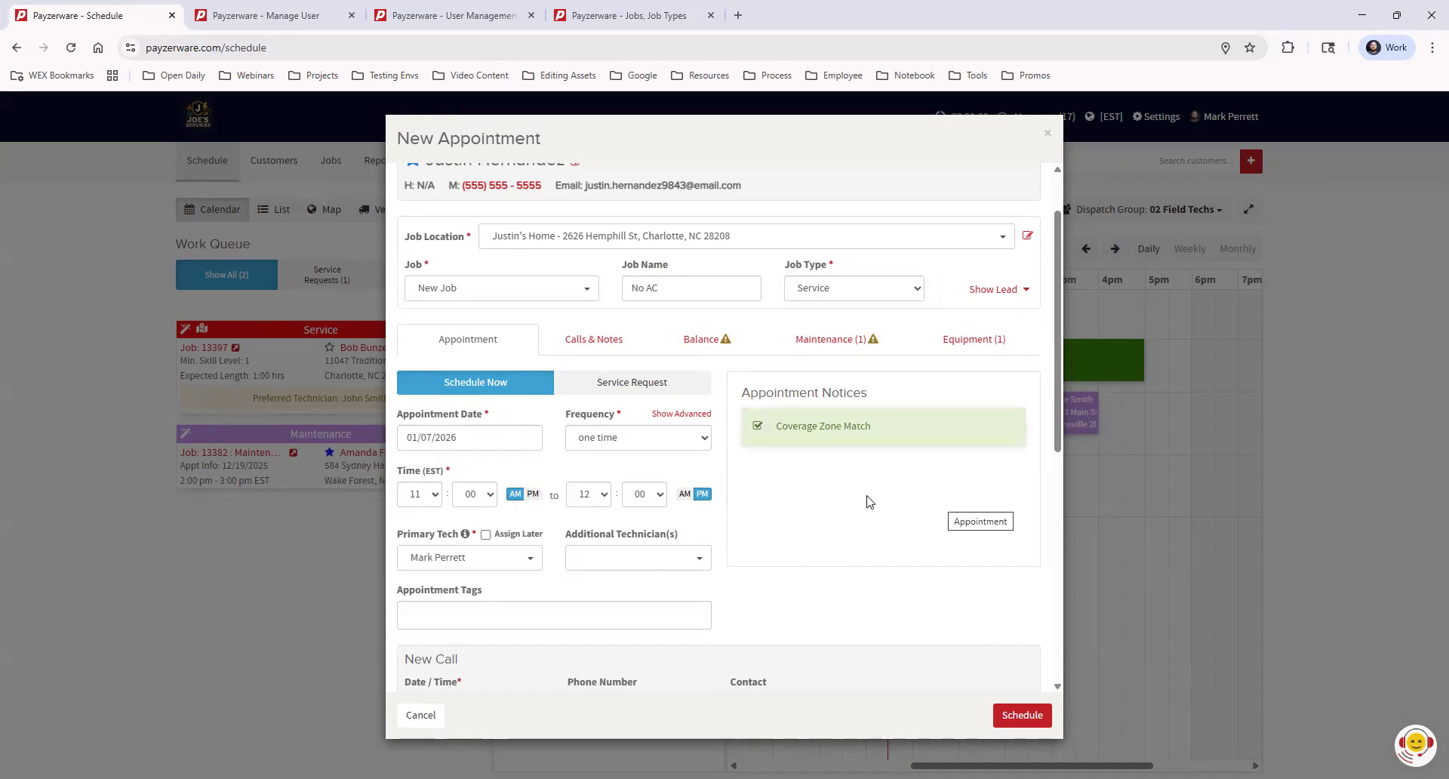
scroll(830, 513, "down", 1)
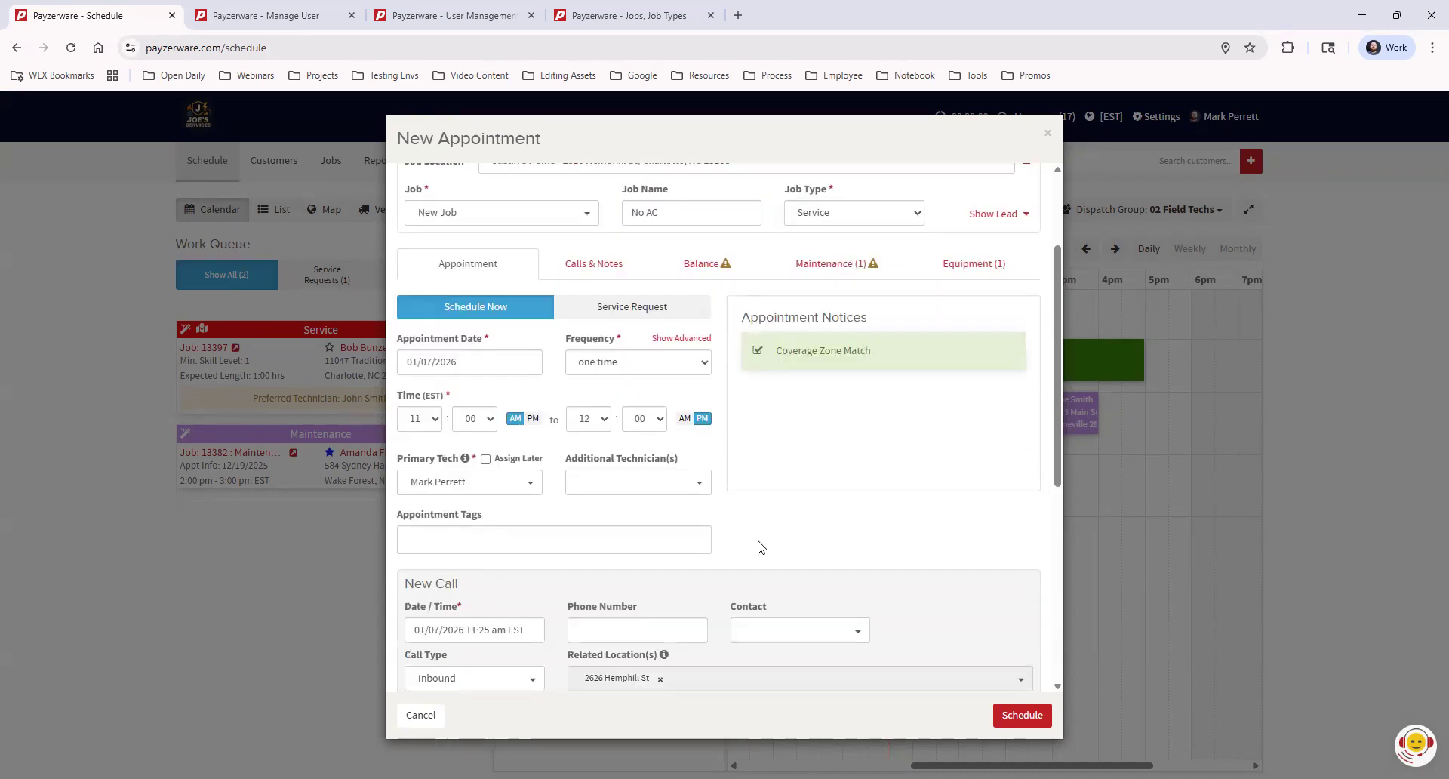
Add the No A/C tag from the Appointment Tags list
left_click(411, 542)
scroll(858, 501, "down", 1)
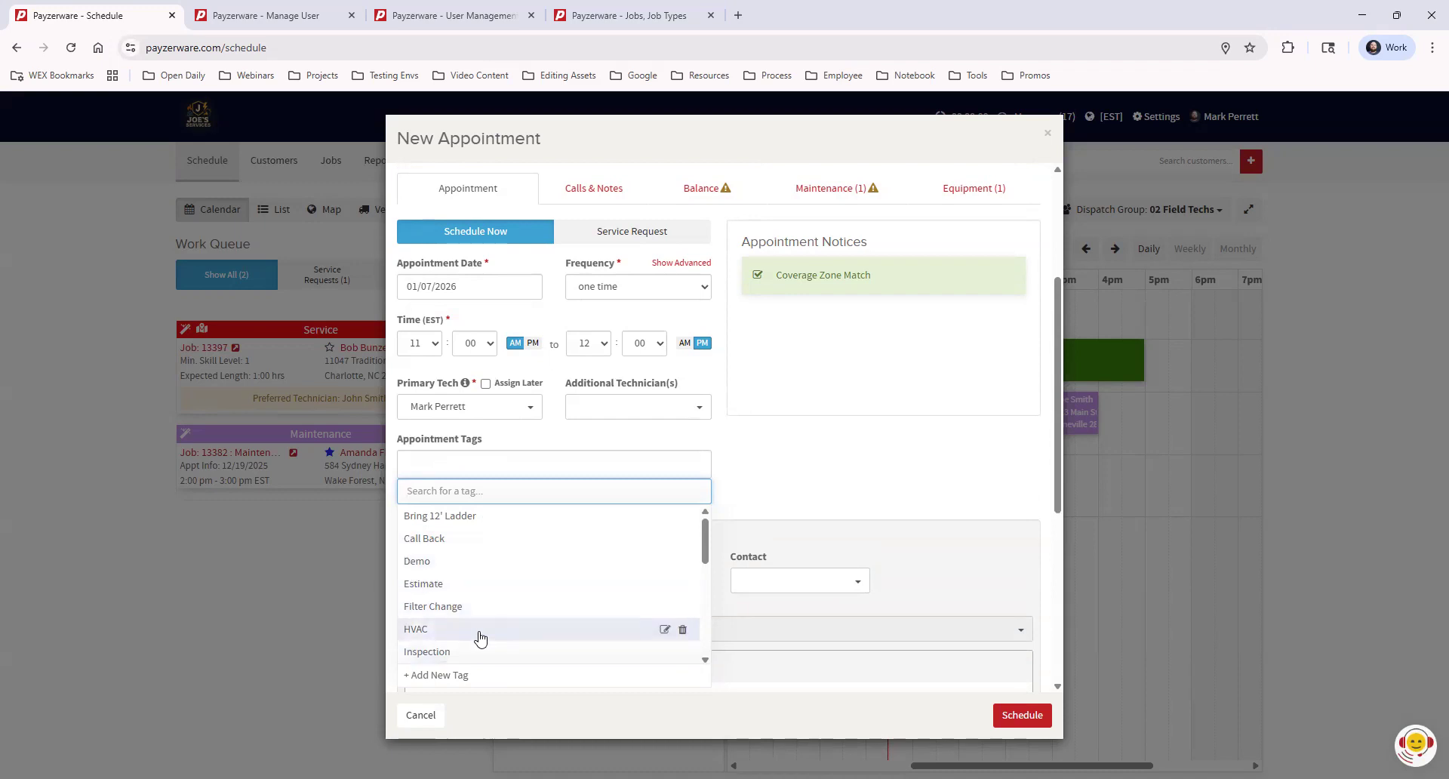
scroll(903, 427, "up", 2)
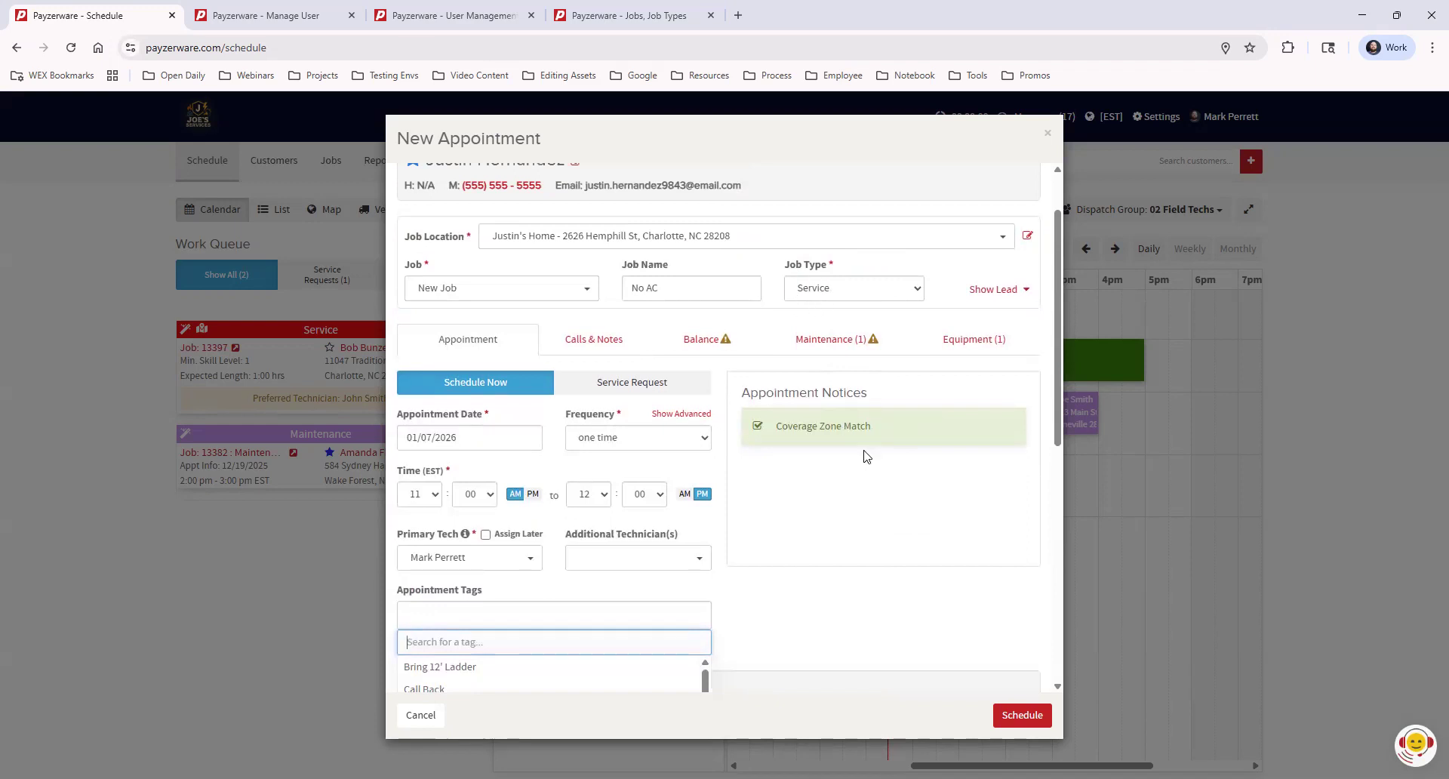
scroll(868, 457, "down", 2)
scroll(868, 457, "down", 1)
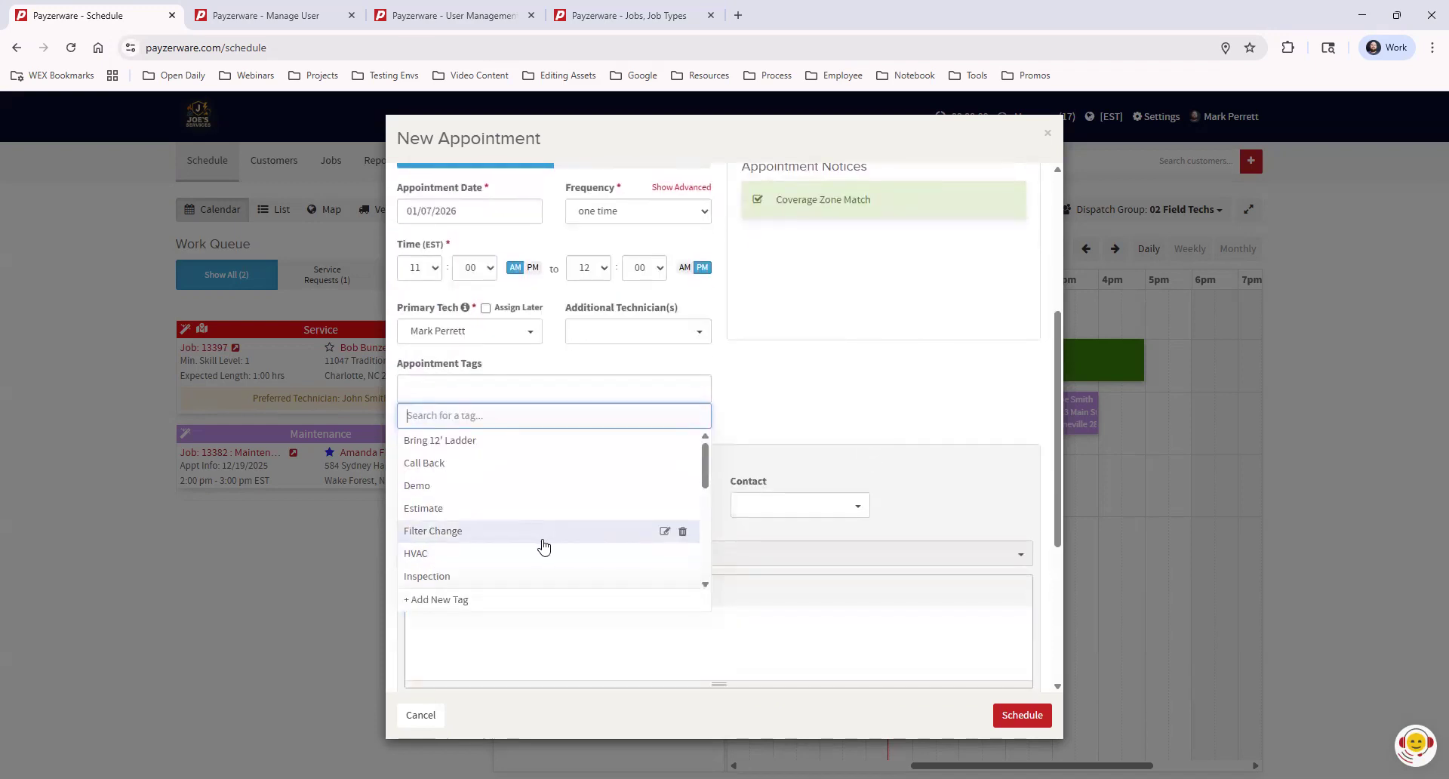
scroll(512, 538, "up", 1)
scroll(538, 559, "down", 1)
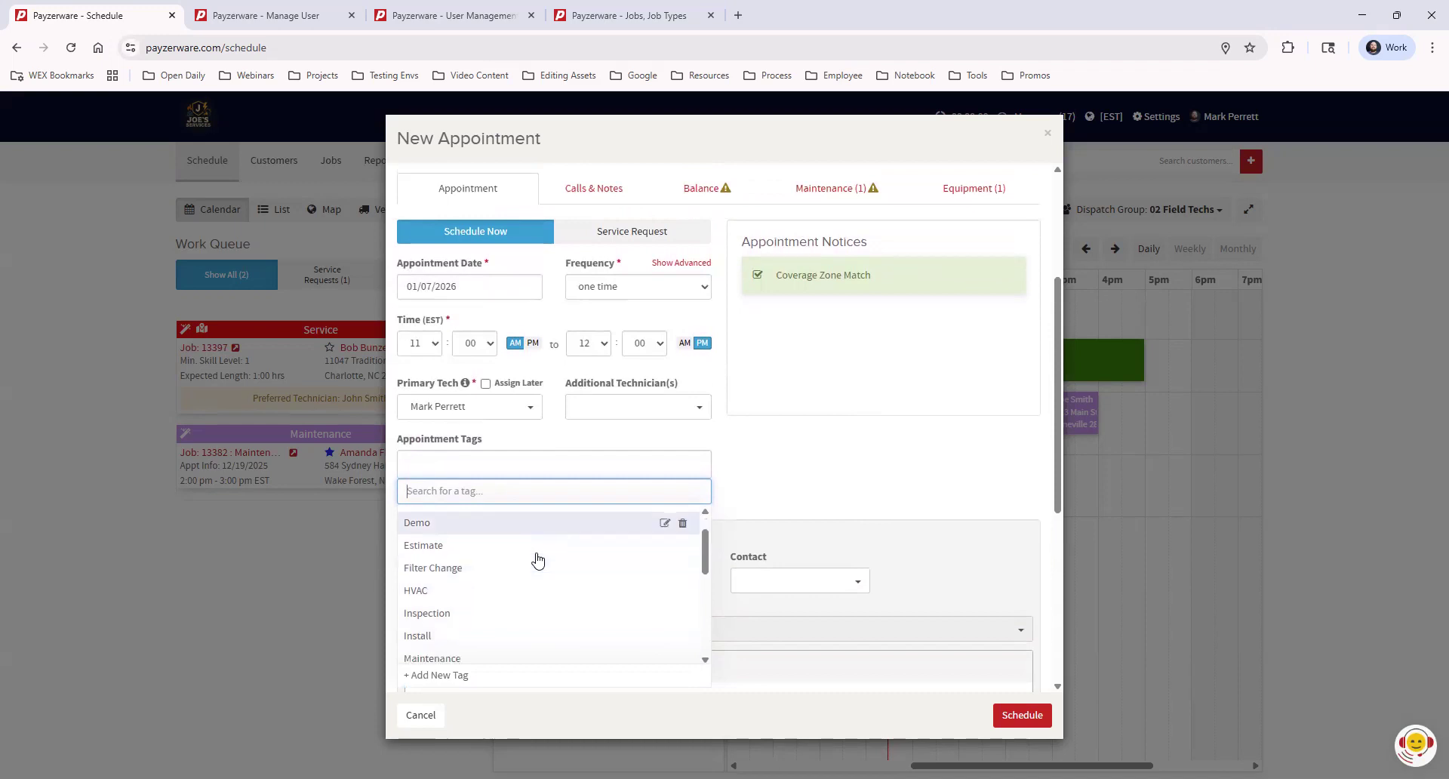
scroll(507, 599, "down", 1)
left_click(491, 600)
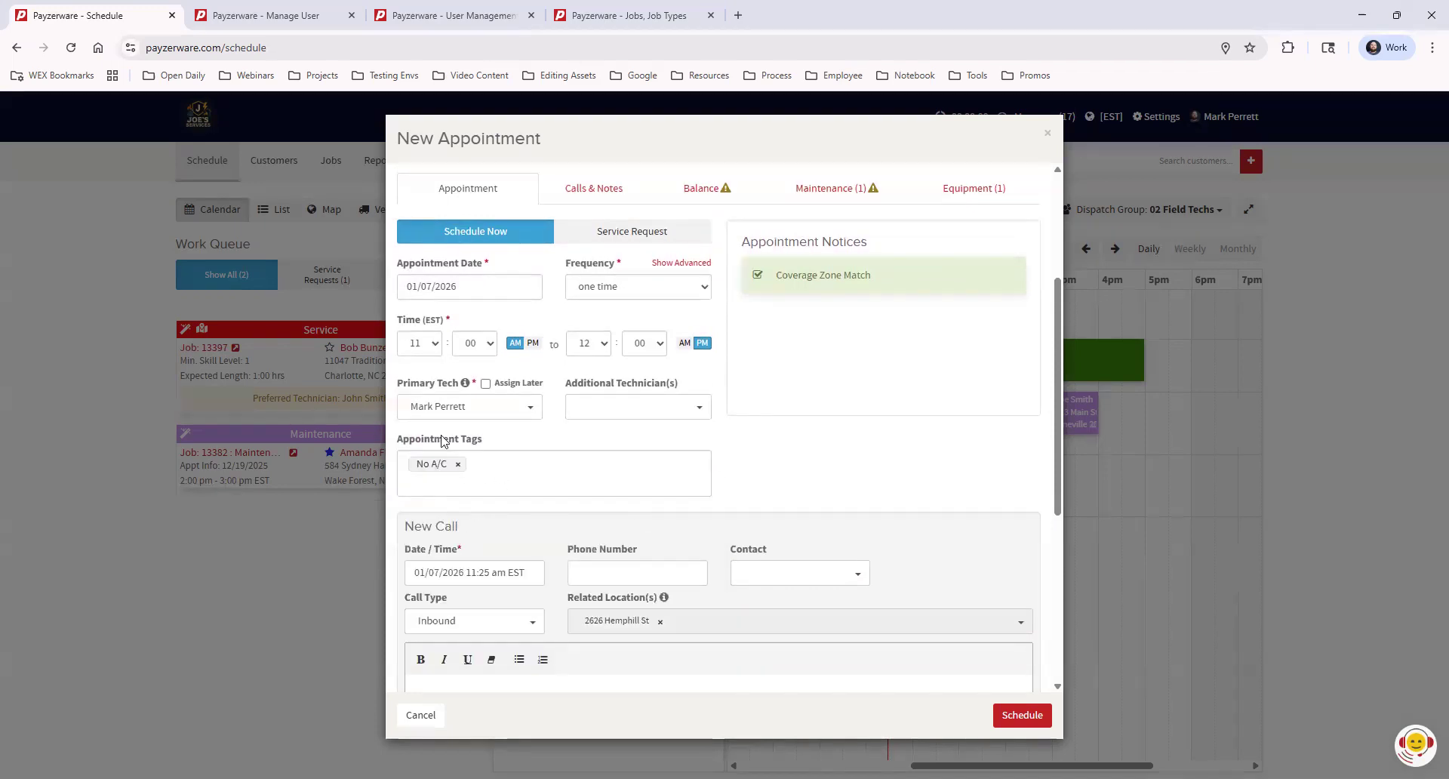
scroll(948, 473, "up", 3)
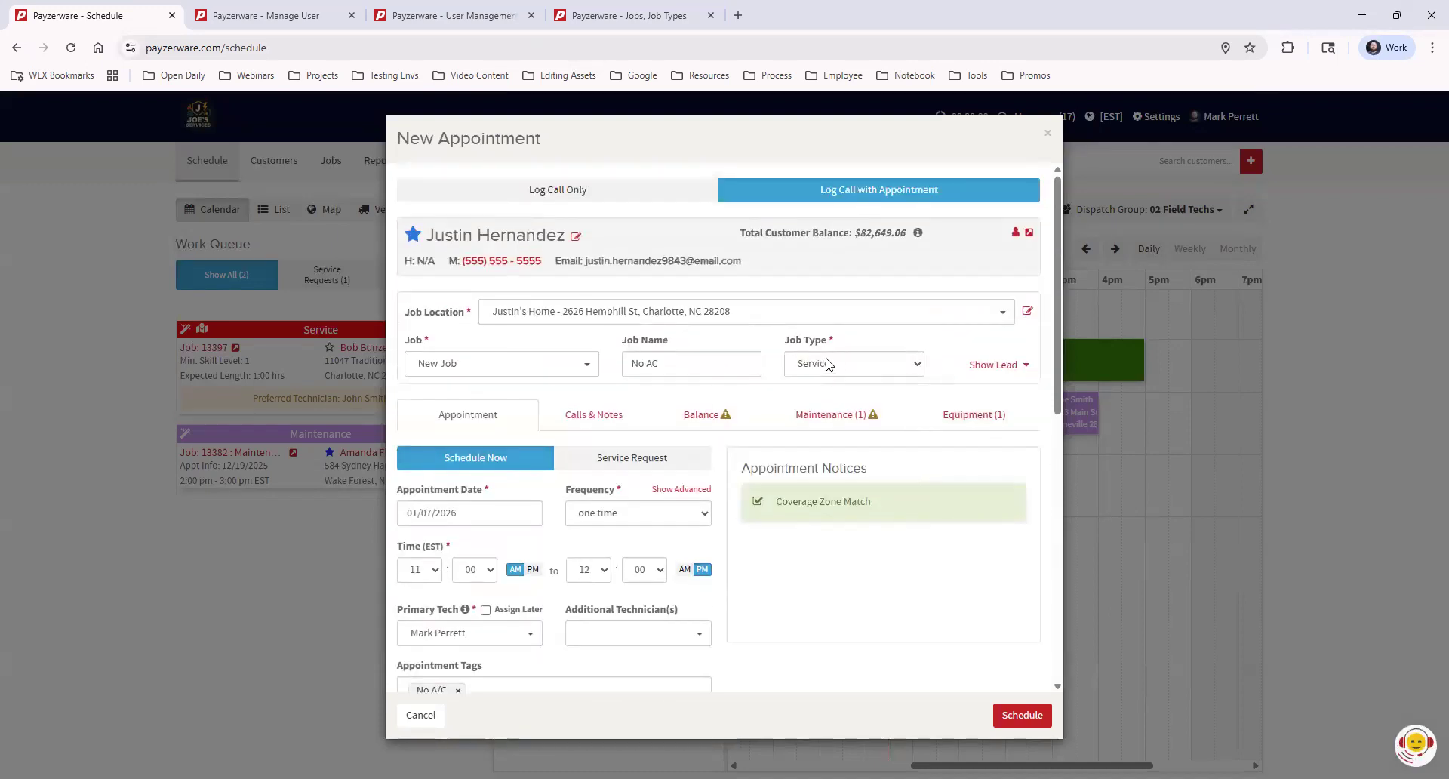
scroll(890, 466, "down", 1)
scroll(890, 466, "down", 3)
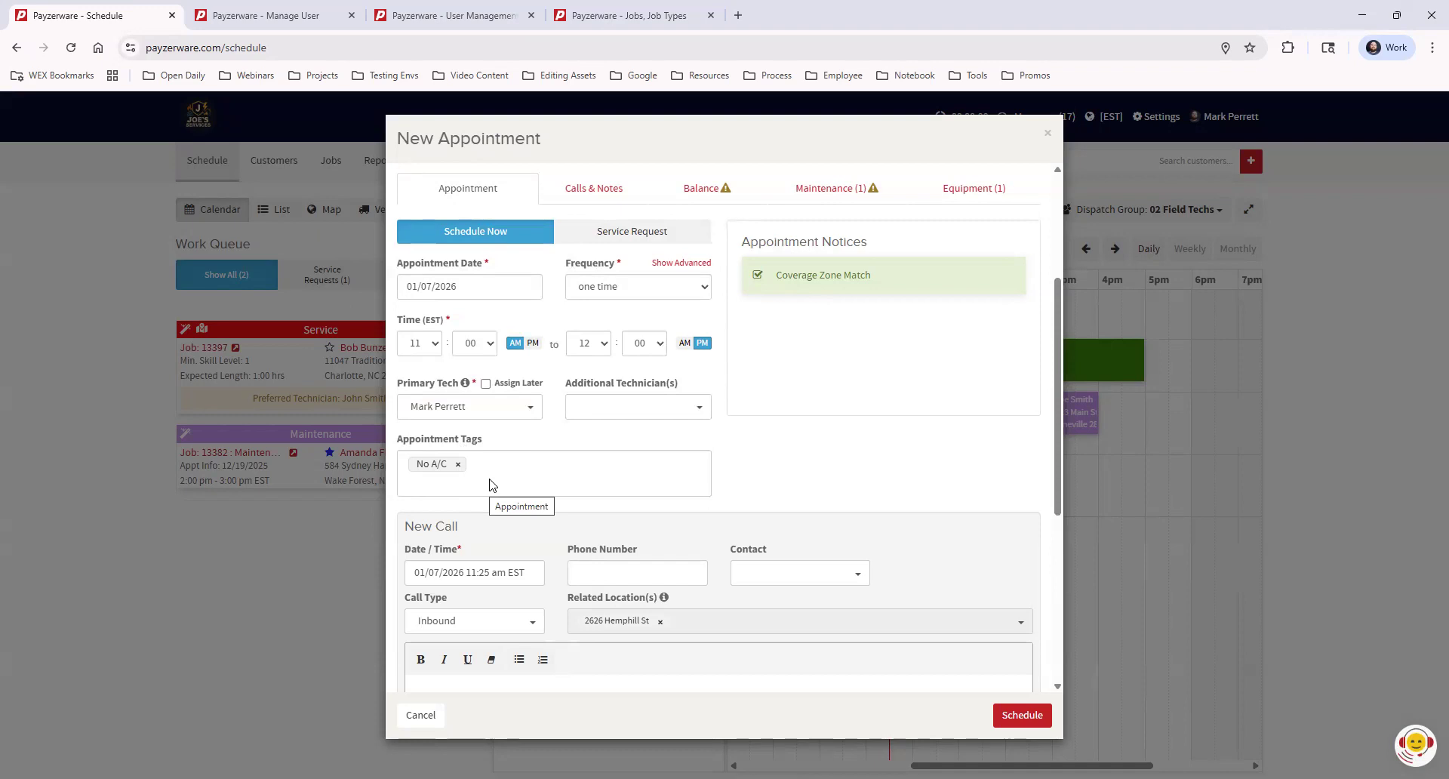
Add the Bring 12' Ladder tag as a second appointment tag
left_click(471, 490)
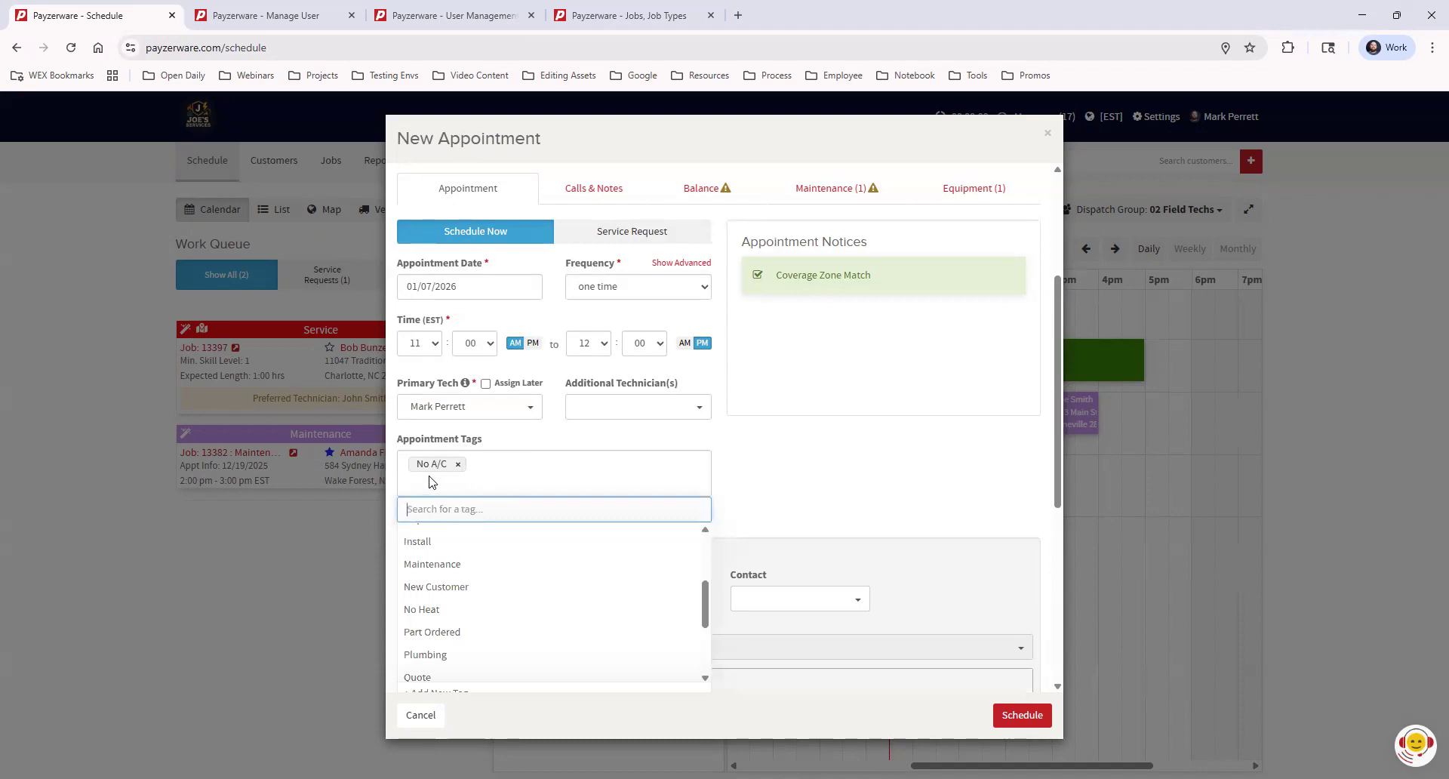
scroll(596, 559, "up", 4)
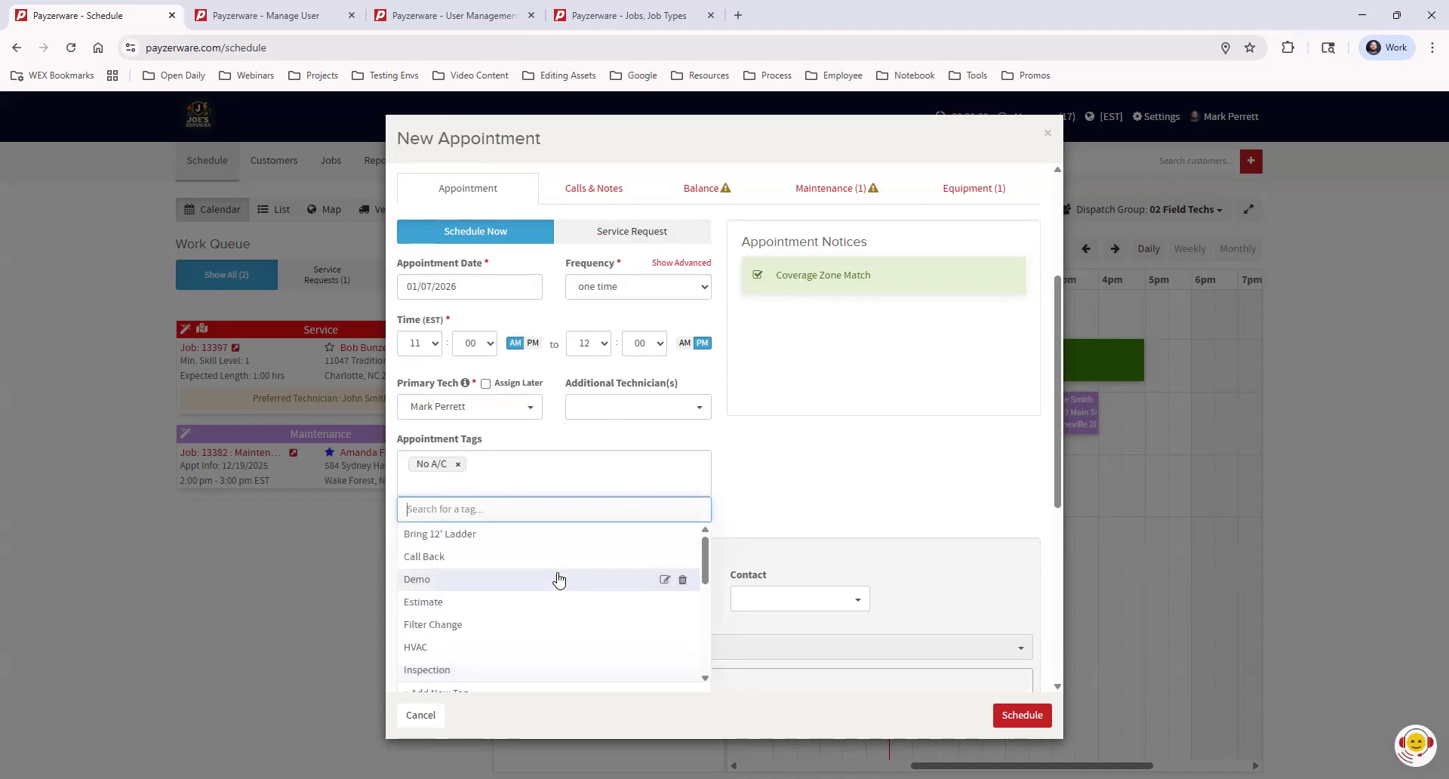
left_click(408, 536)
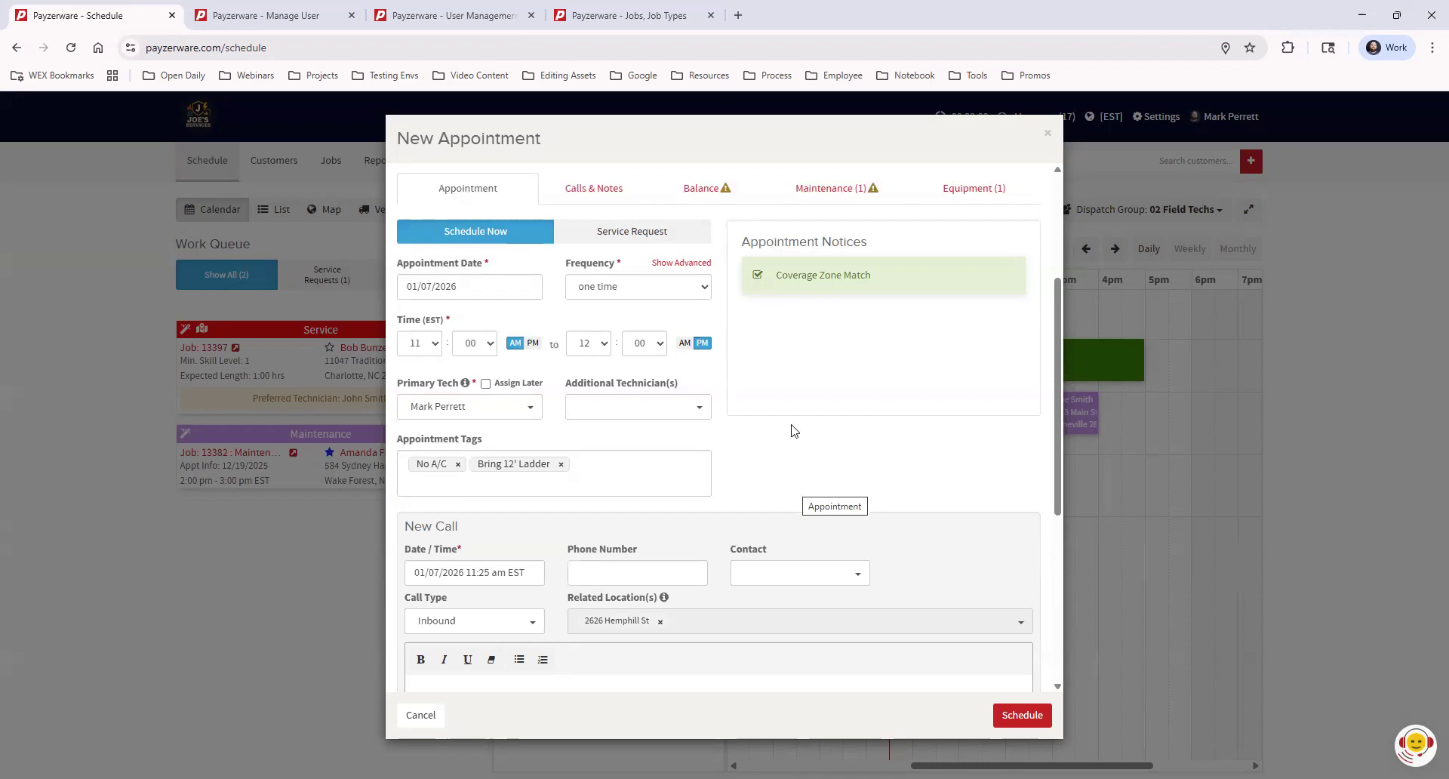
scroll(785, 427, "down", 1)
scroll(785, 426, "down", 2)
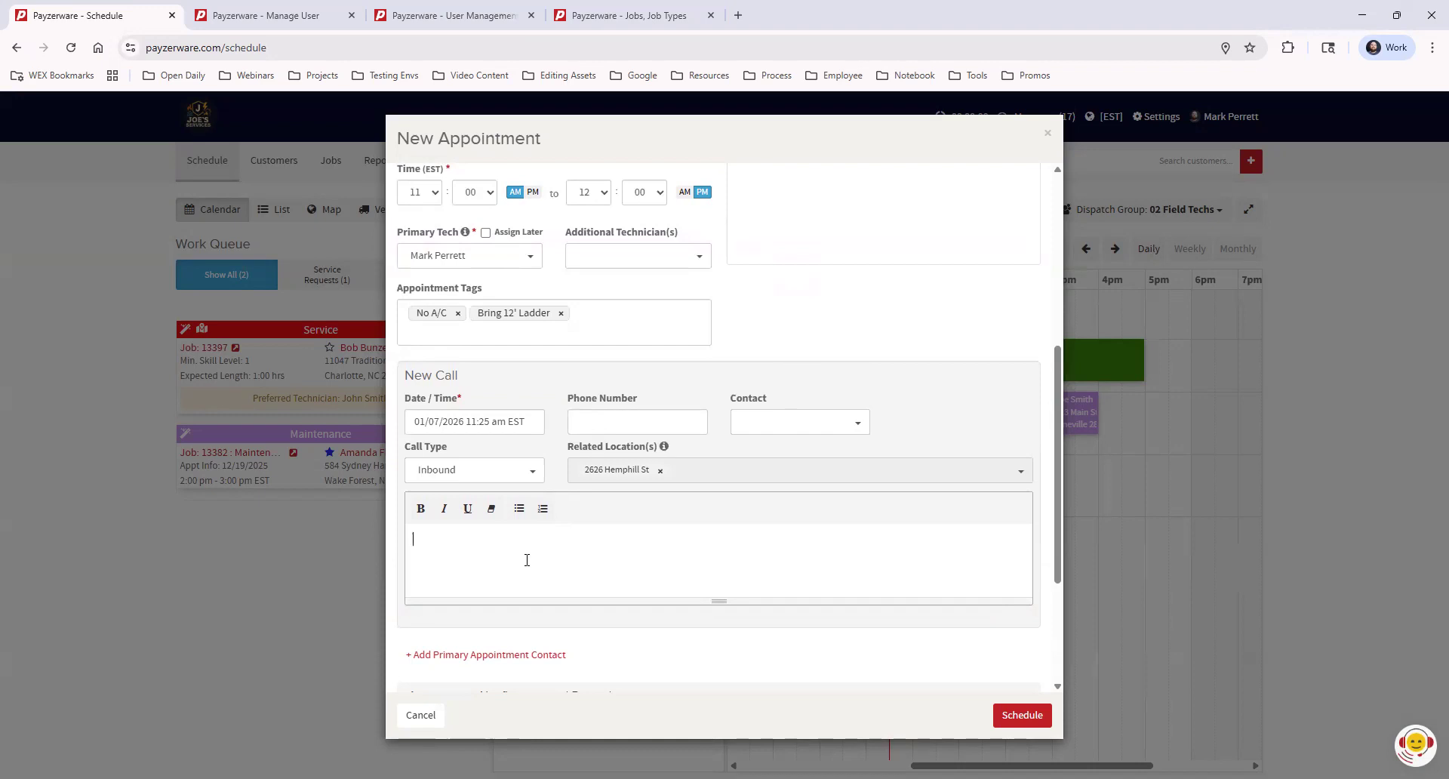
Write the customer's gate code followed by 'Filter Sizes' in the New Call notes
type("Gate Code: 12")
type("34 Filter Sizes")
left_click_drag(413, 541, 646, 555)
left_click(617, 563)
scroll(717, 528, "up", 3)
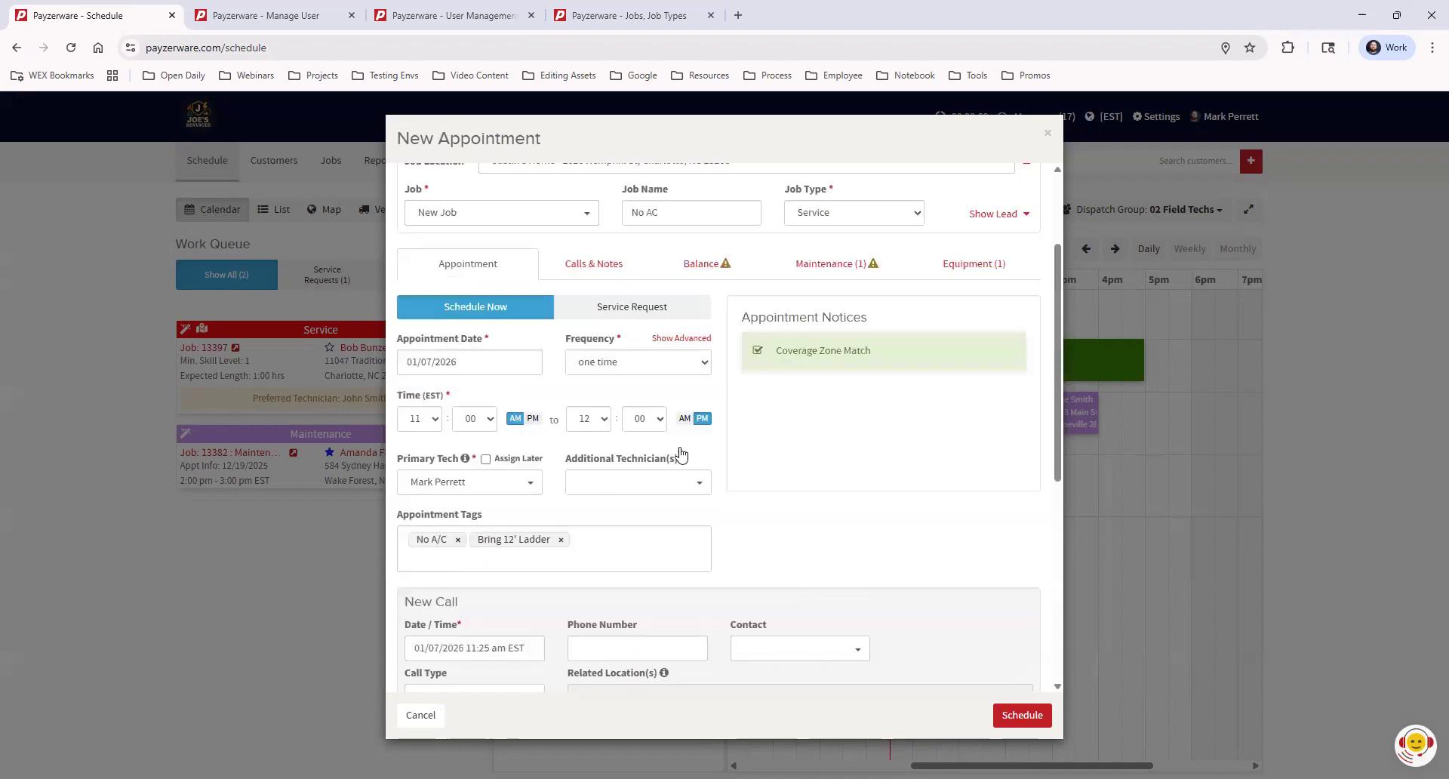
left_click(576, 265)
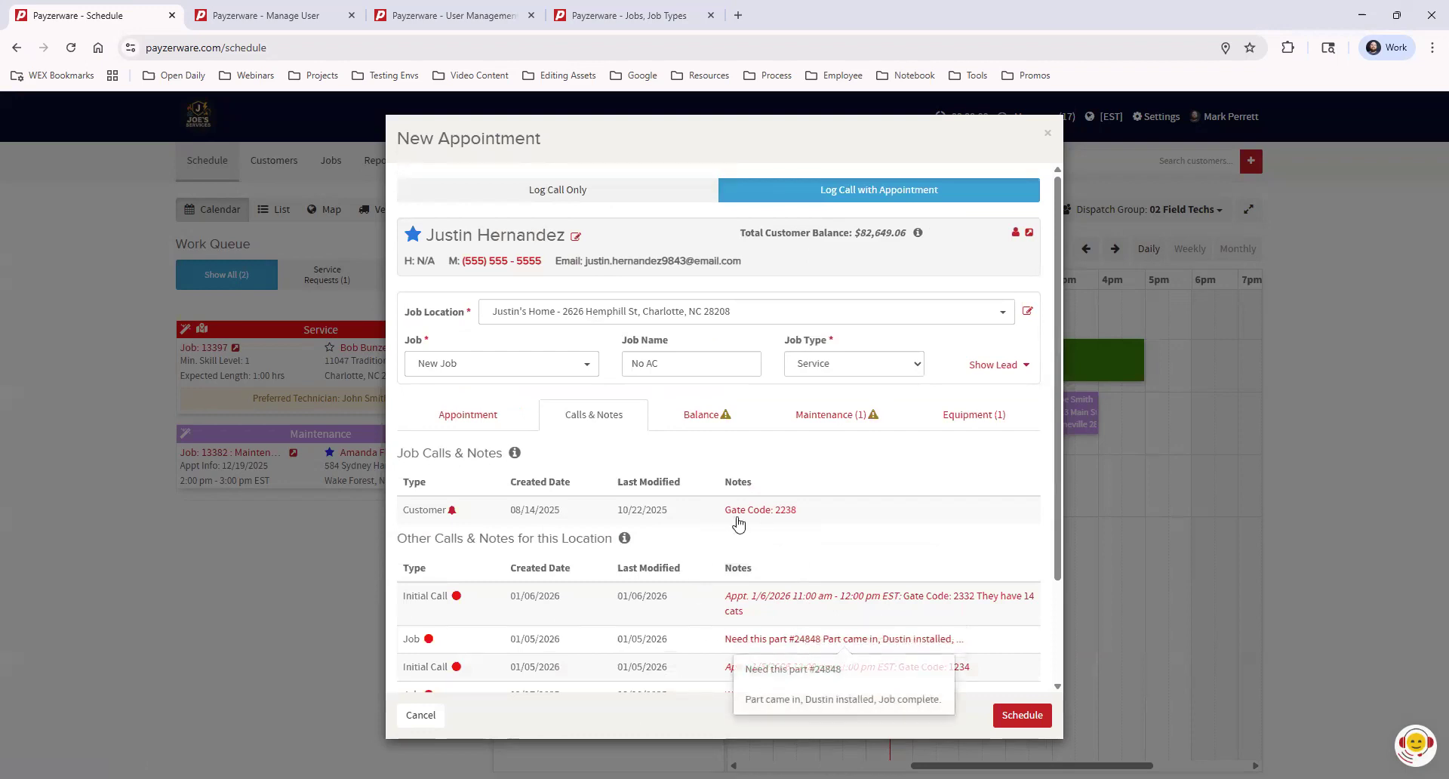
left_click(438, 416)
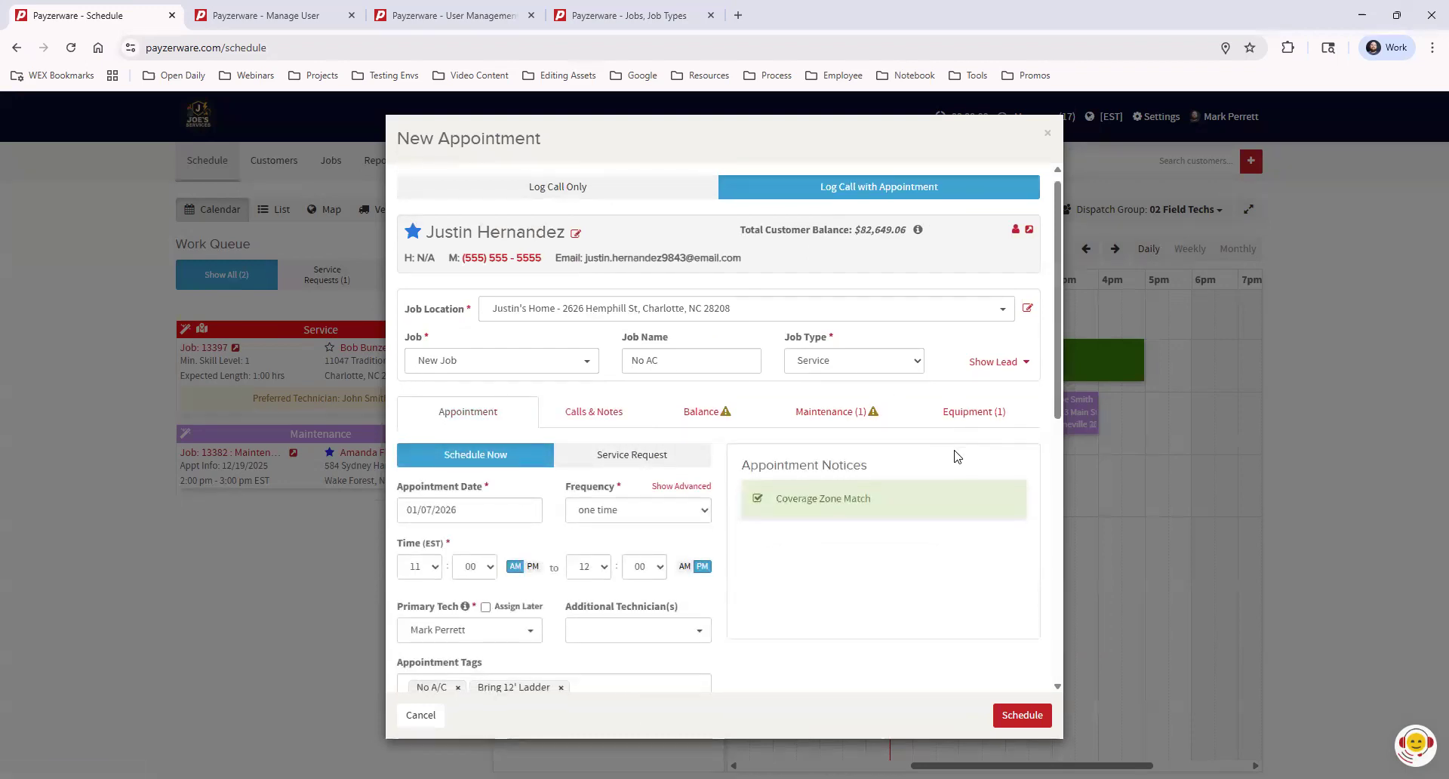
scroll(954, 456, "down", 7)
scroll(954, 456, "down", 1)
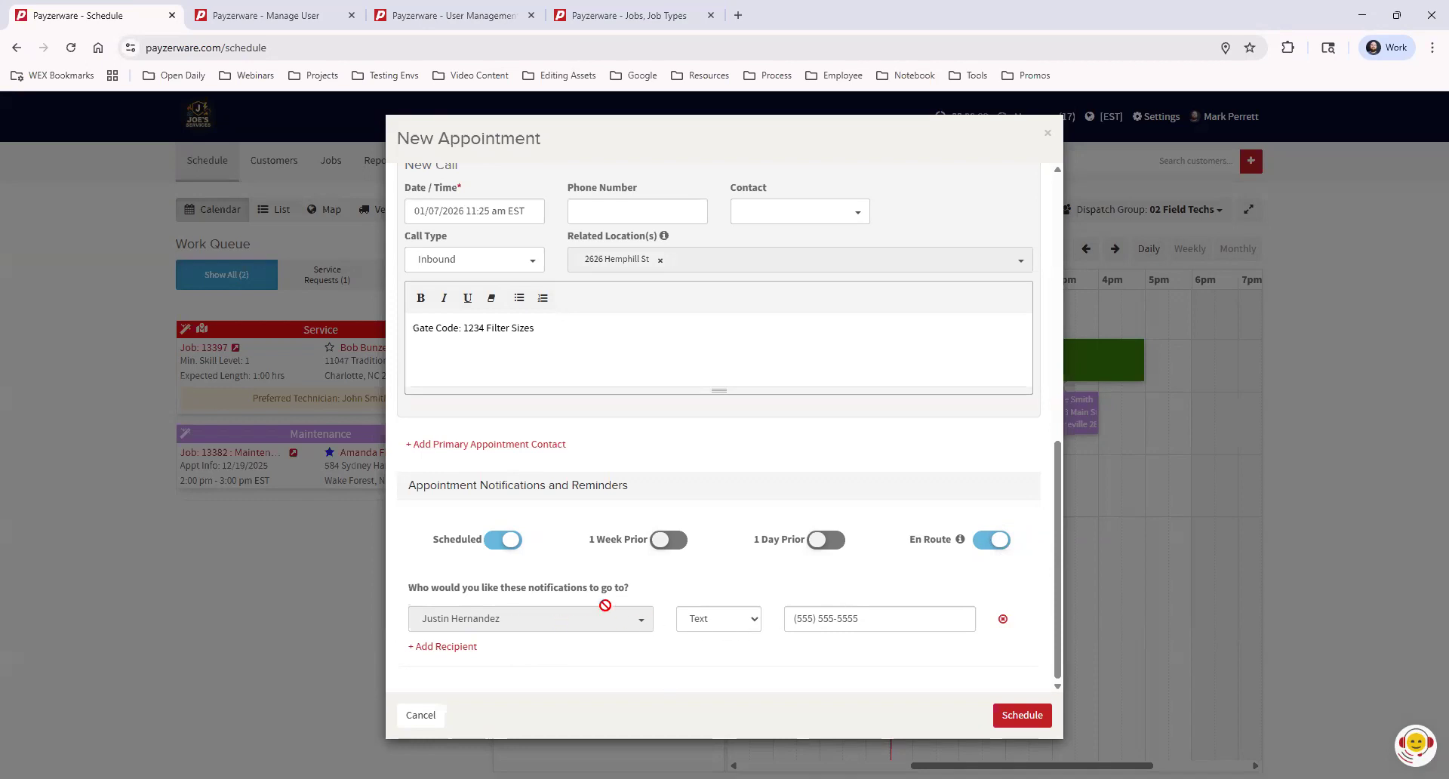
Add the customer as a second notification recipient with Email as the delivery method
left_click(457, 647)
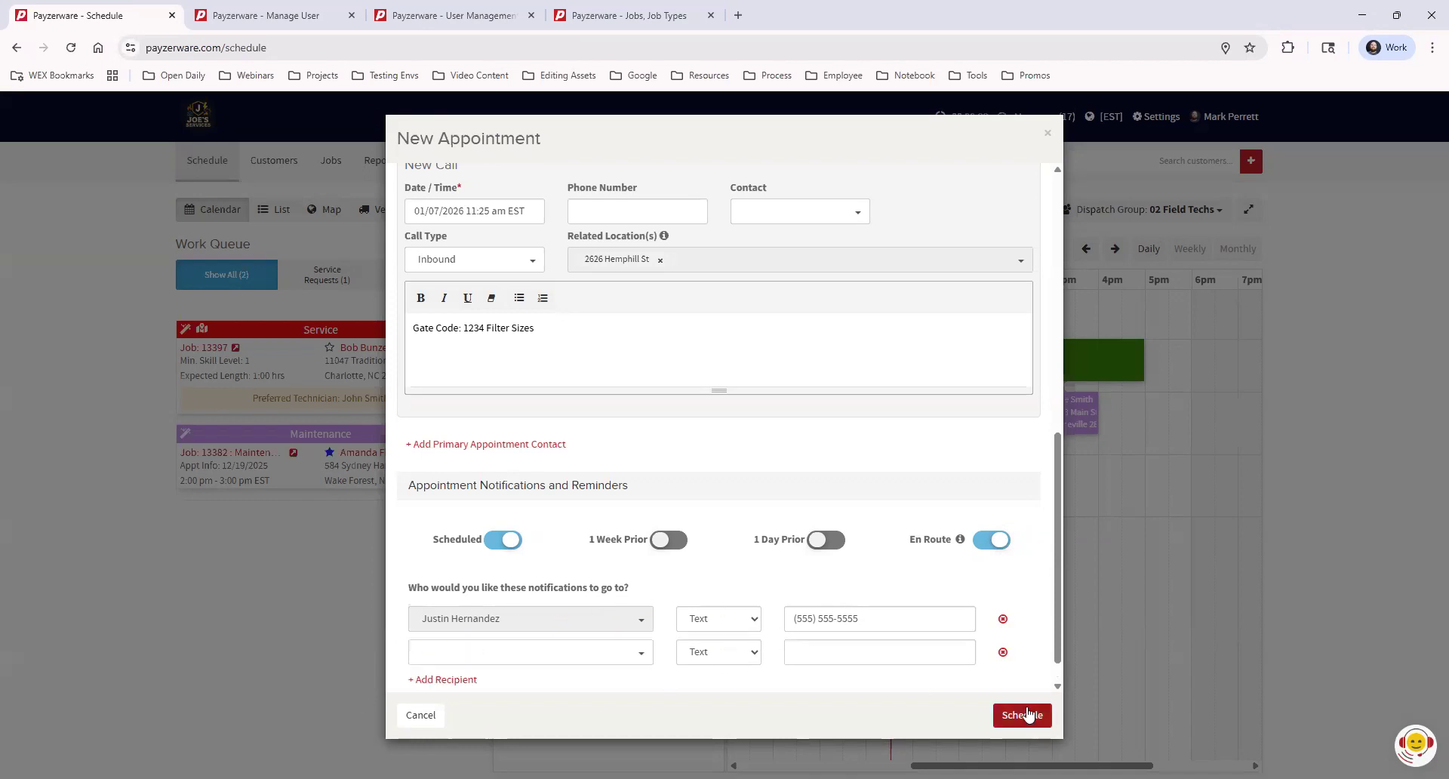
left_click(634, 659)
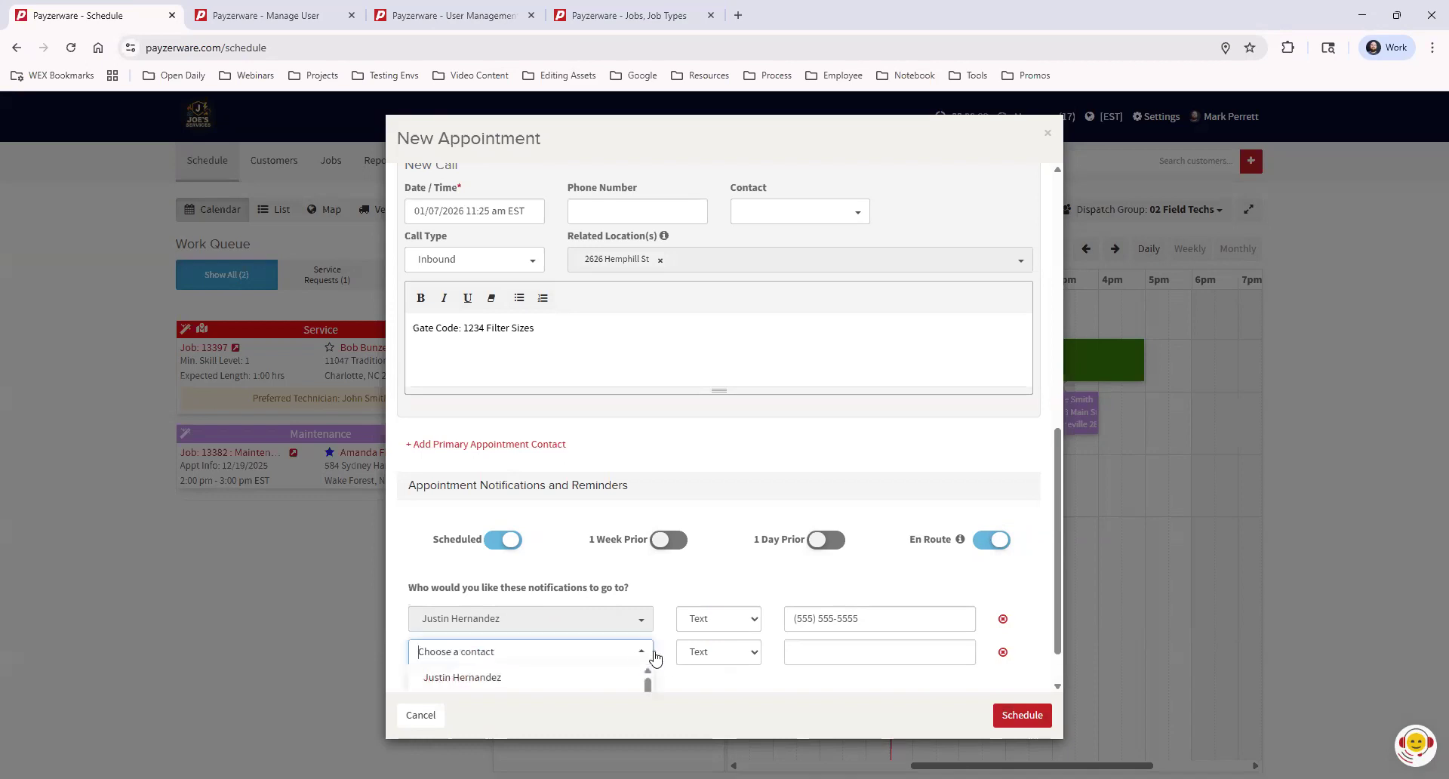
scroll(893, 462, "down", 1)
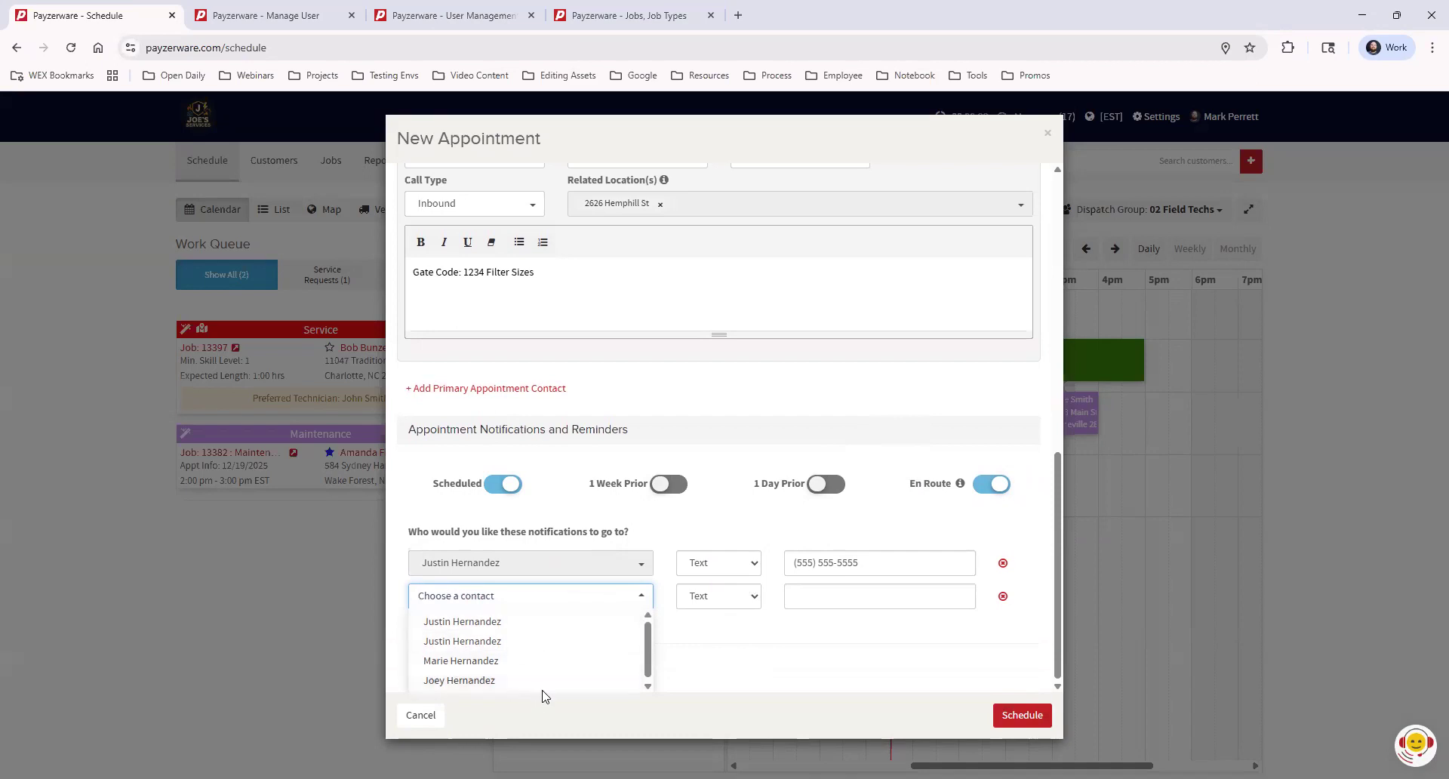
left_click(534, 631)
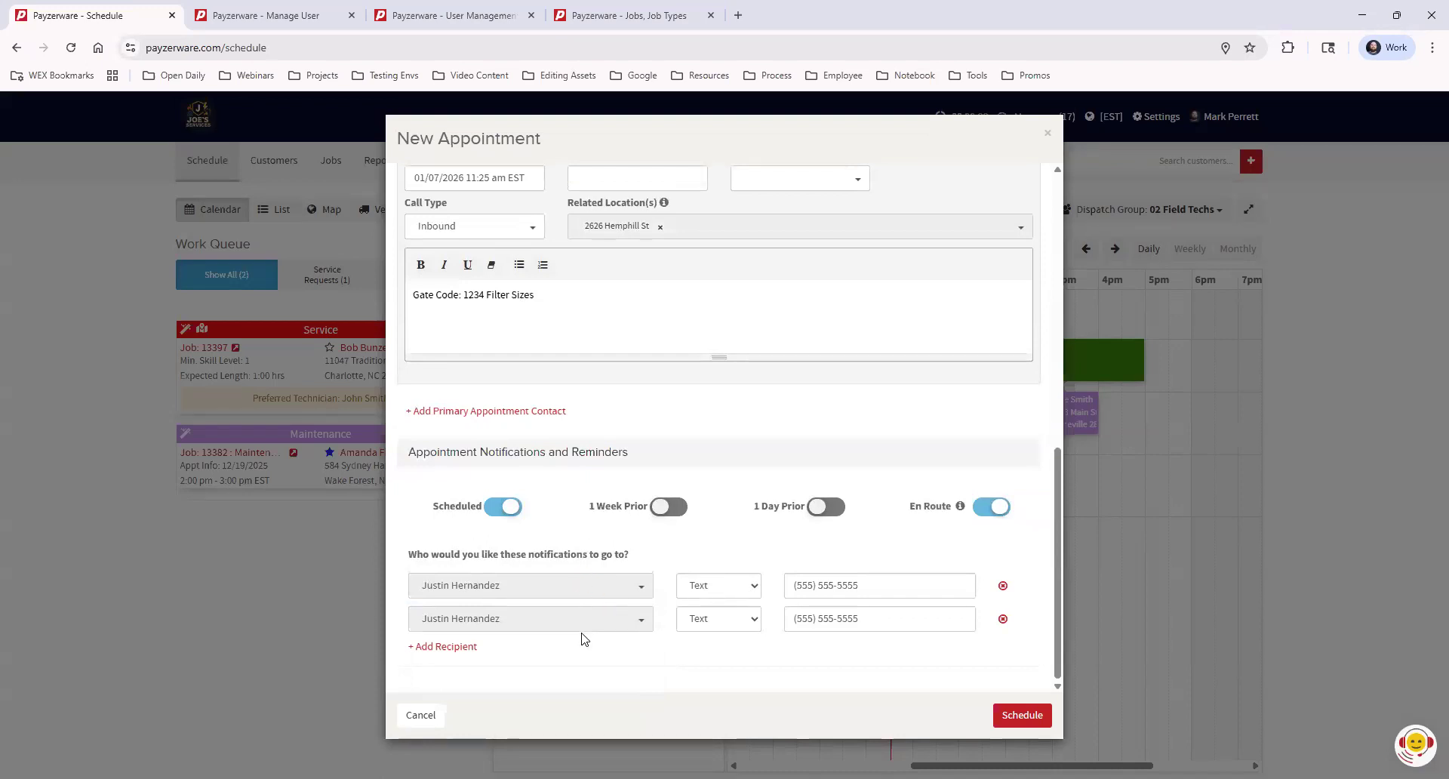
left_click(742, 623)
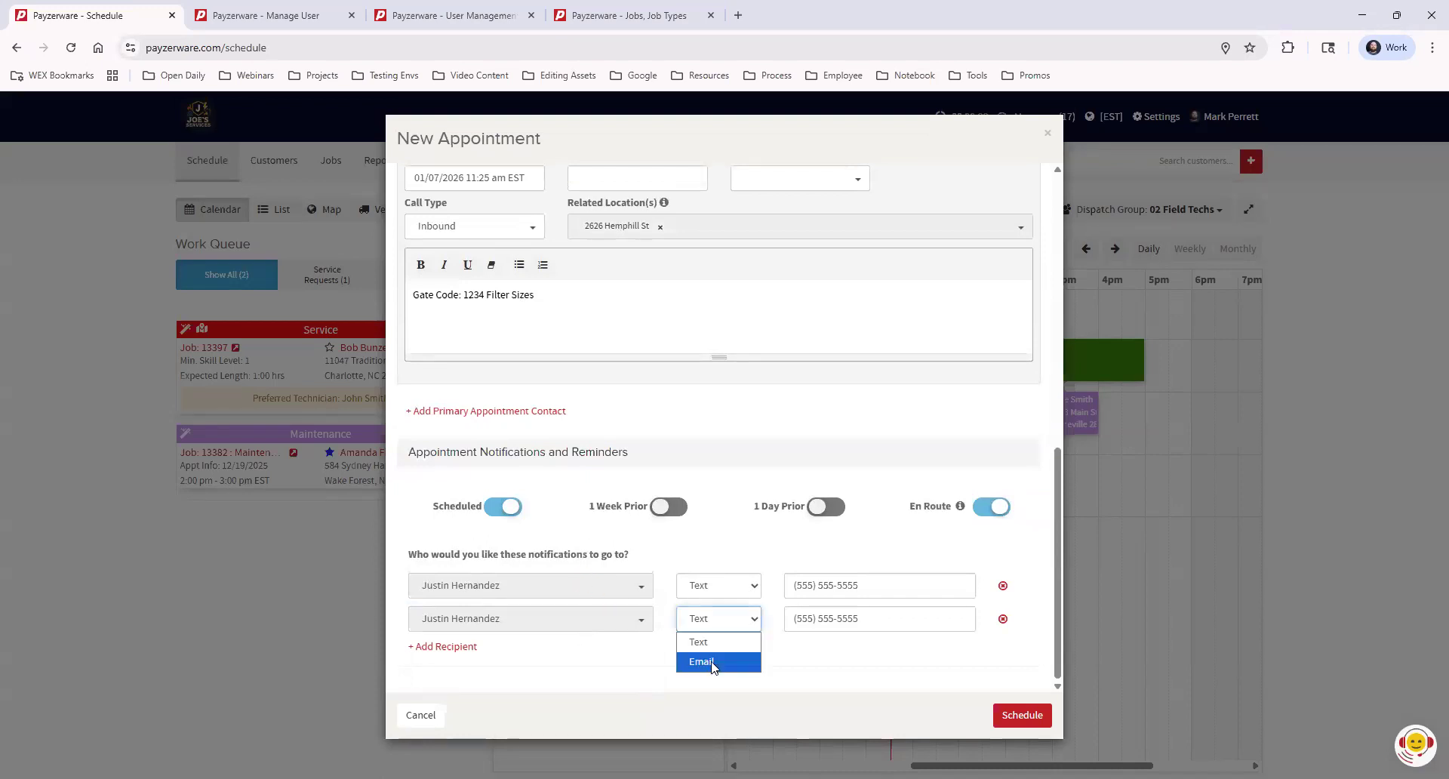
left_click(712, 662)
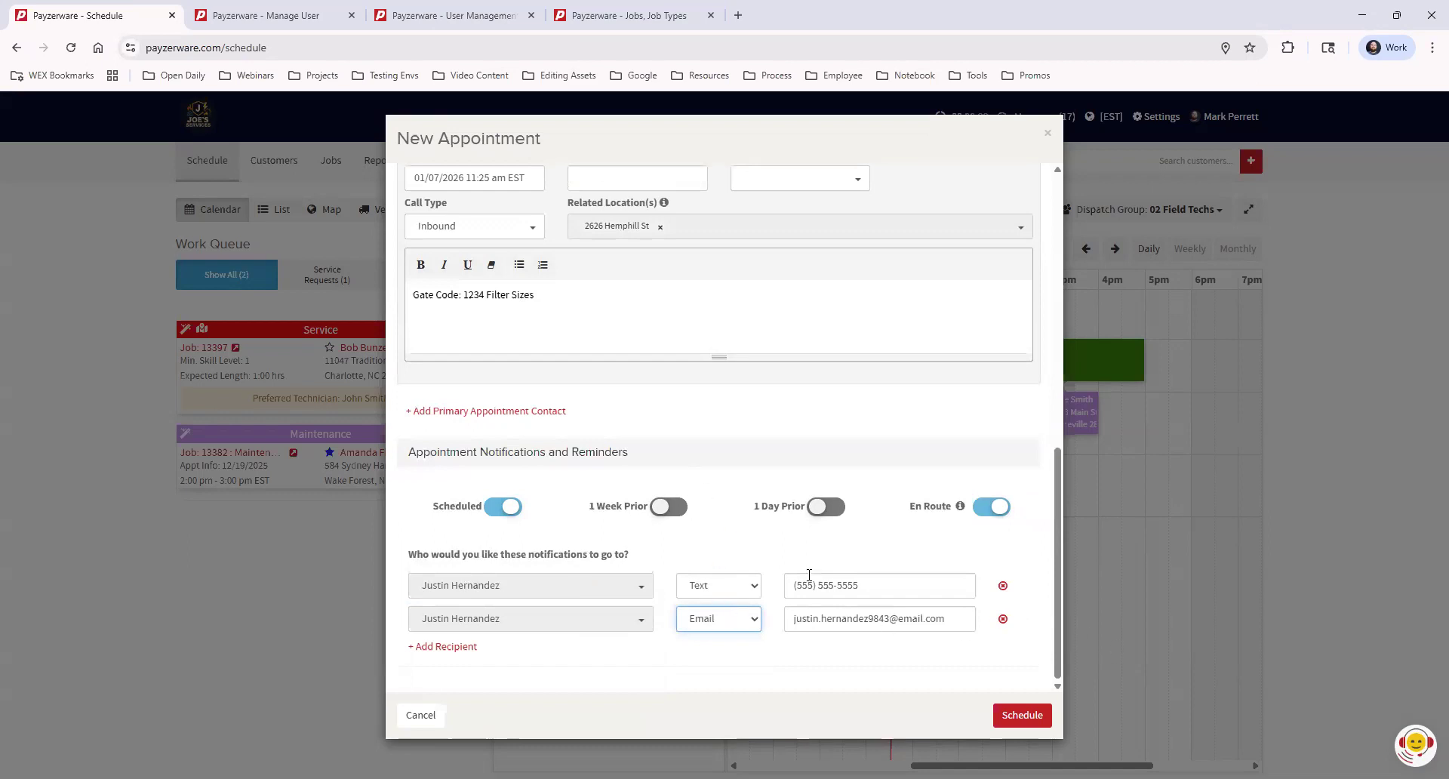
left_click_drag(1055, 615, 1068, 312)
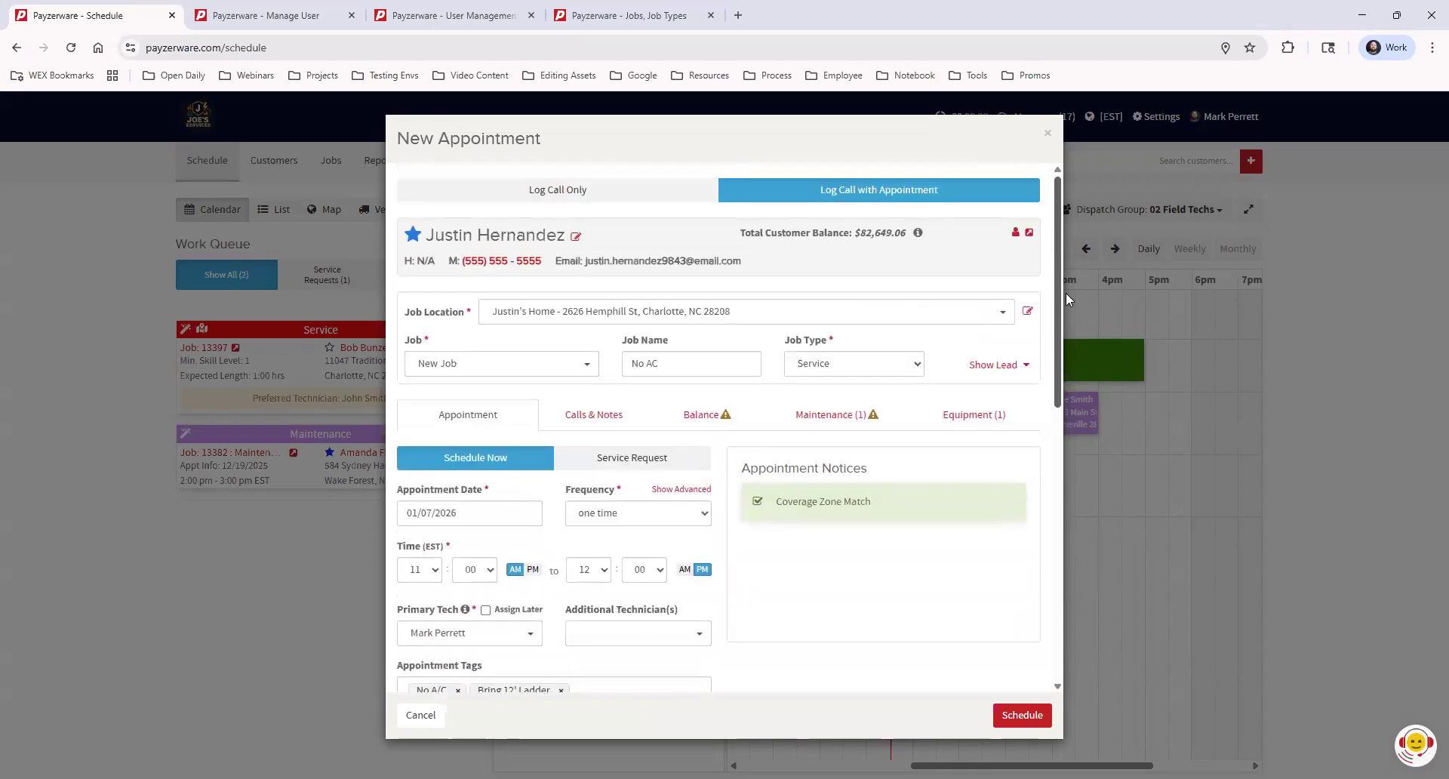
scroll(1068, 377, "down", 2)
scroll(1068, 412, "down", 8)
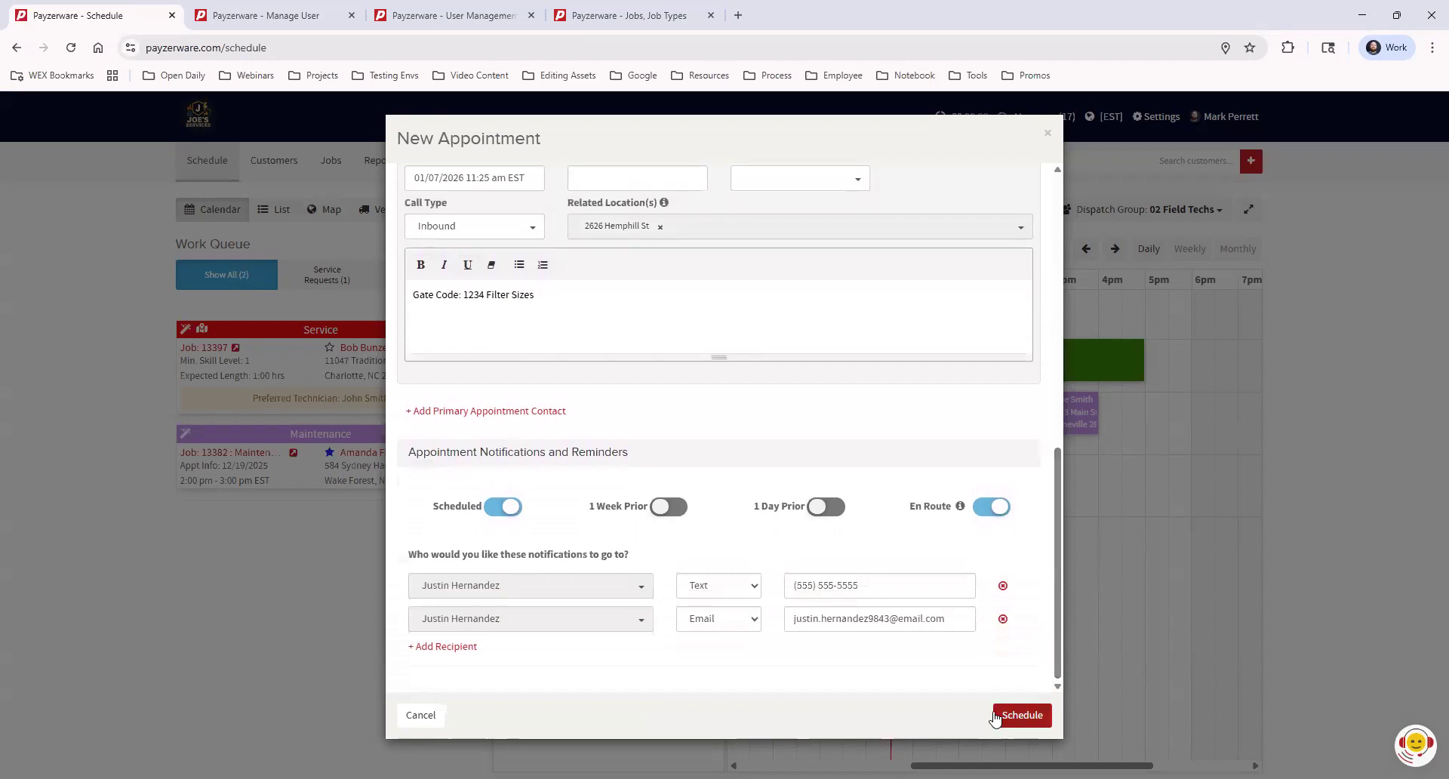
Save the appointment and check the 11am–12pm No AC block on the Wed Jan 7 calendar
left_click(1004, 714)
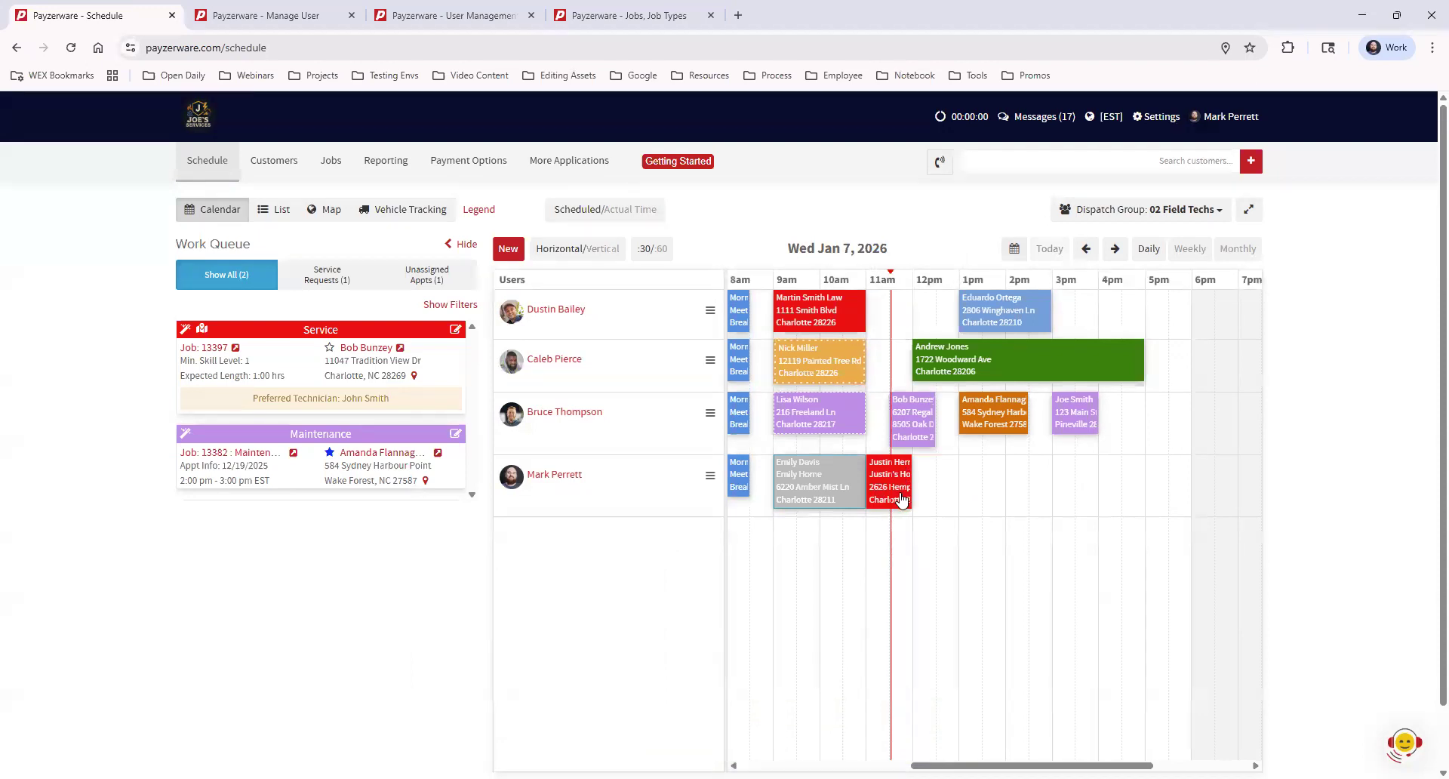
mouse_move(882, 491)
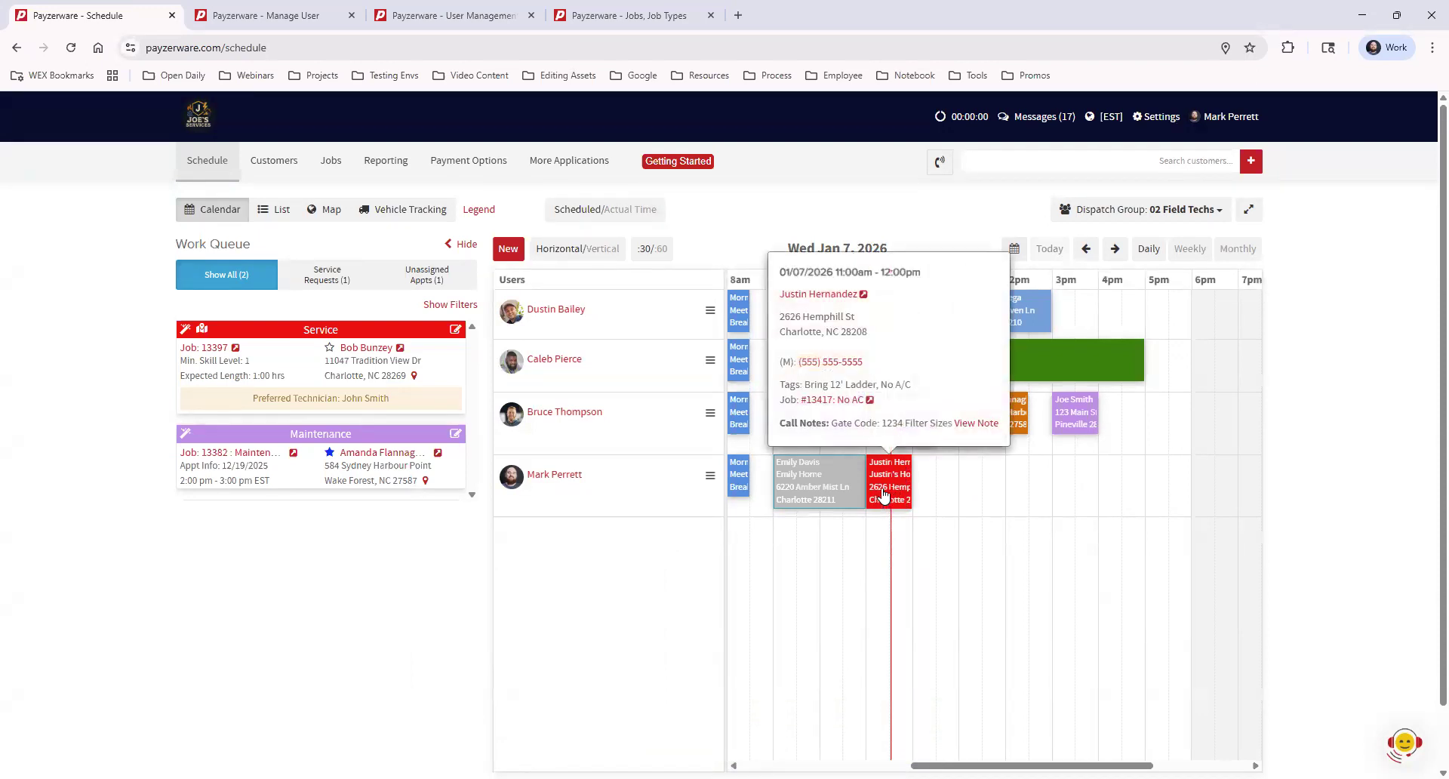
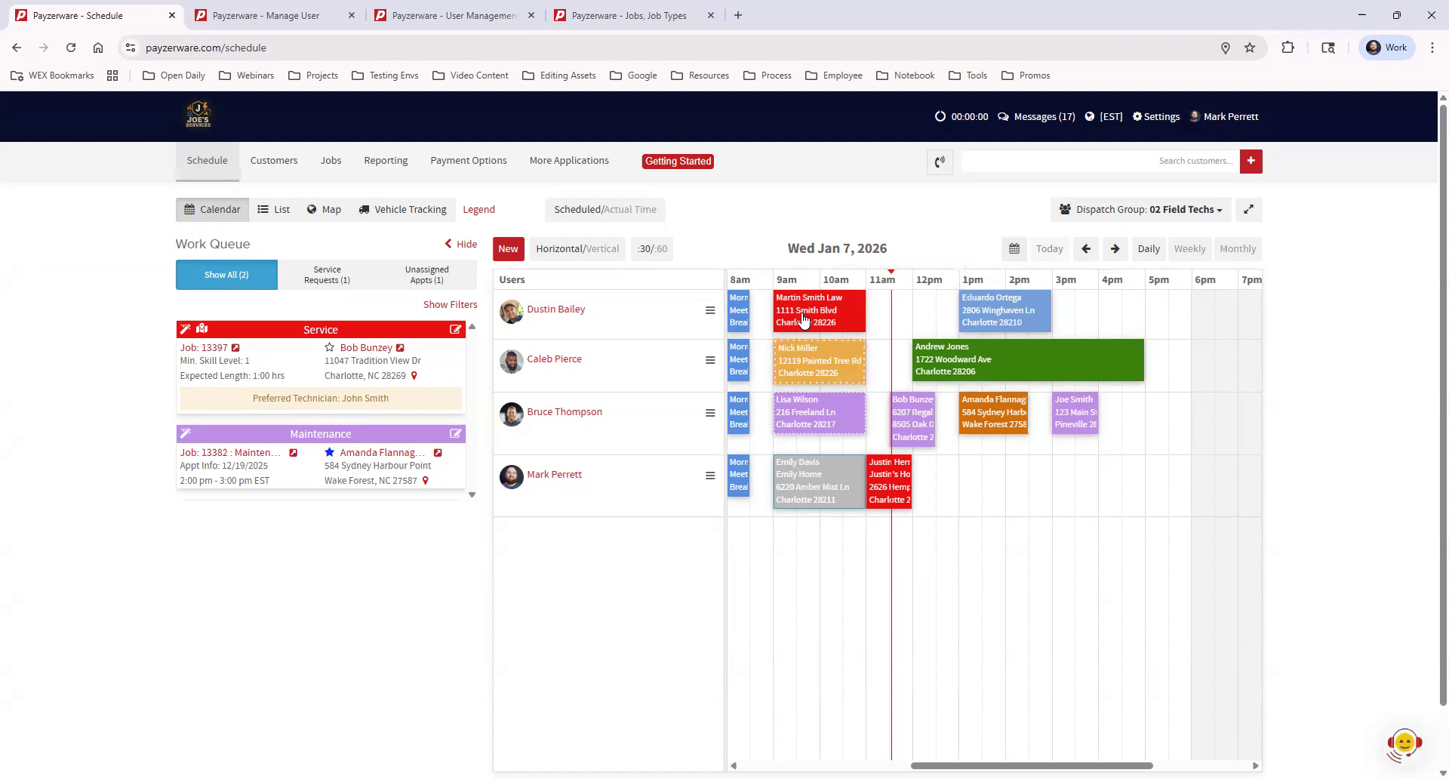
Open the 11am No AC appointment, enable the update confirmation, and start Cancel/Unschedule
mouse_move(803, 320)
mouse_move(779, 342)
mouse_move(795, 364)
mouse_move(840, 420)
mouse_move(860, 394)
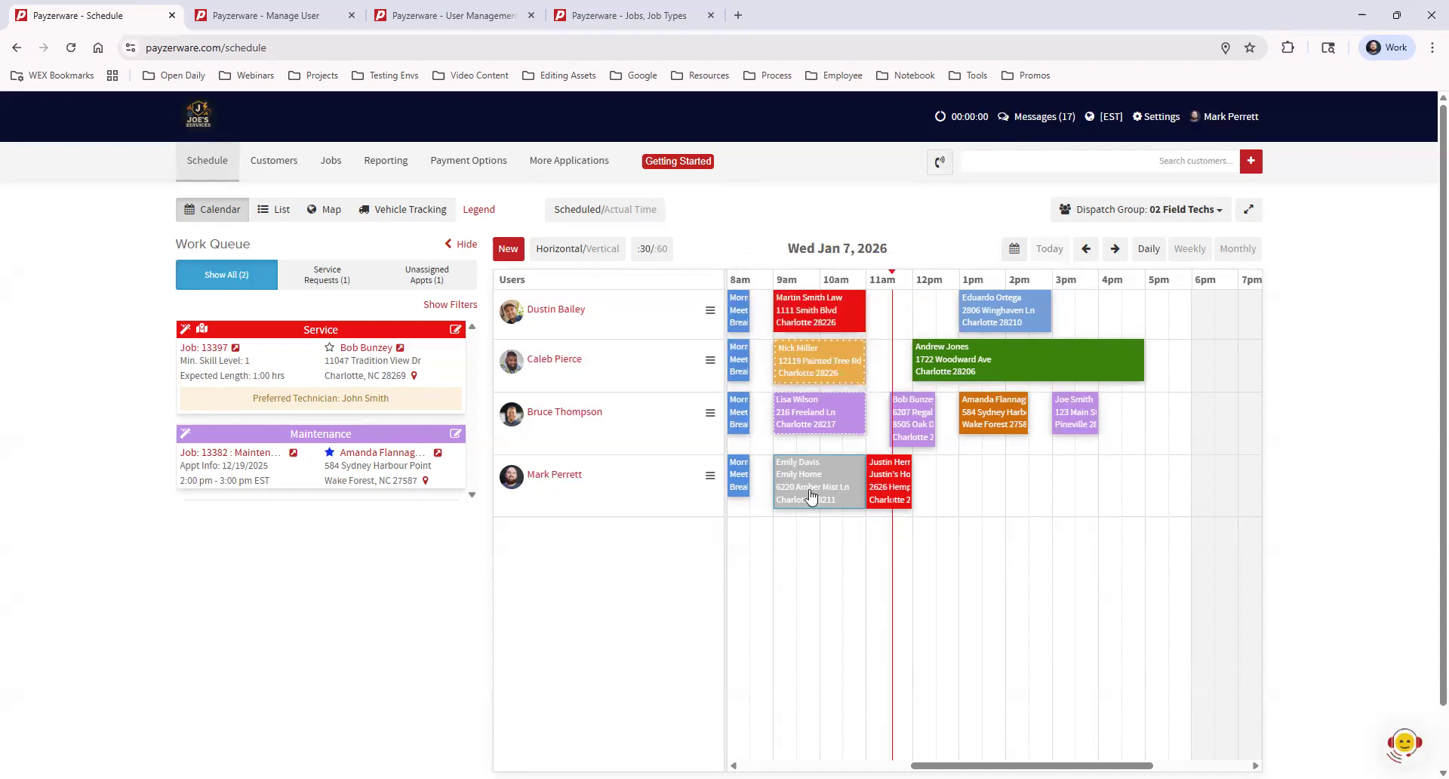
mouse_move(791, 470)
mouse_move(886, 484)
left_click(890, 477)
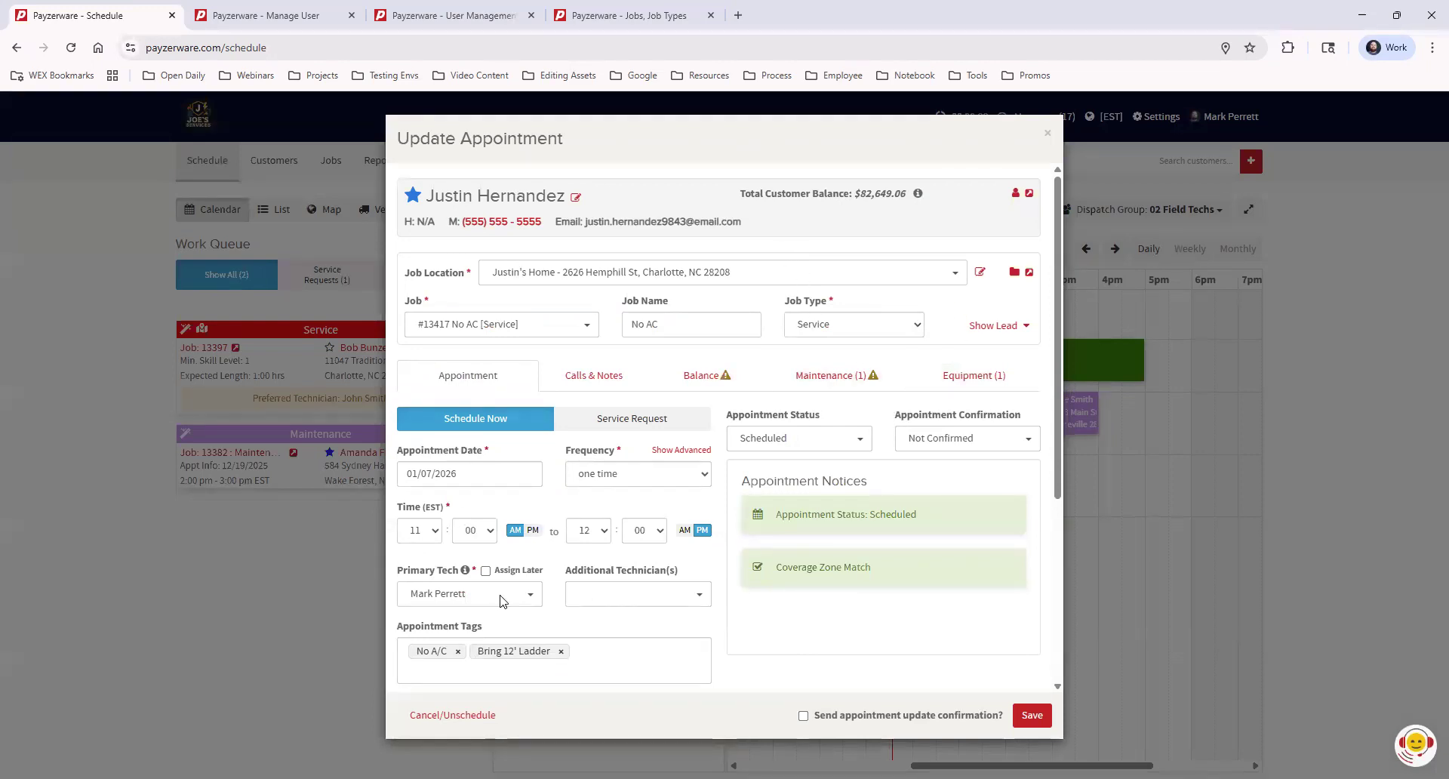
left_click(803, 716)
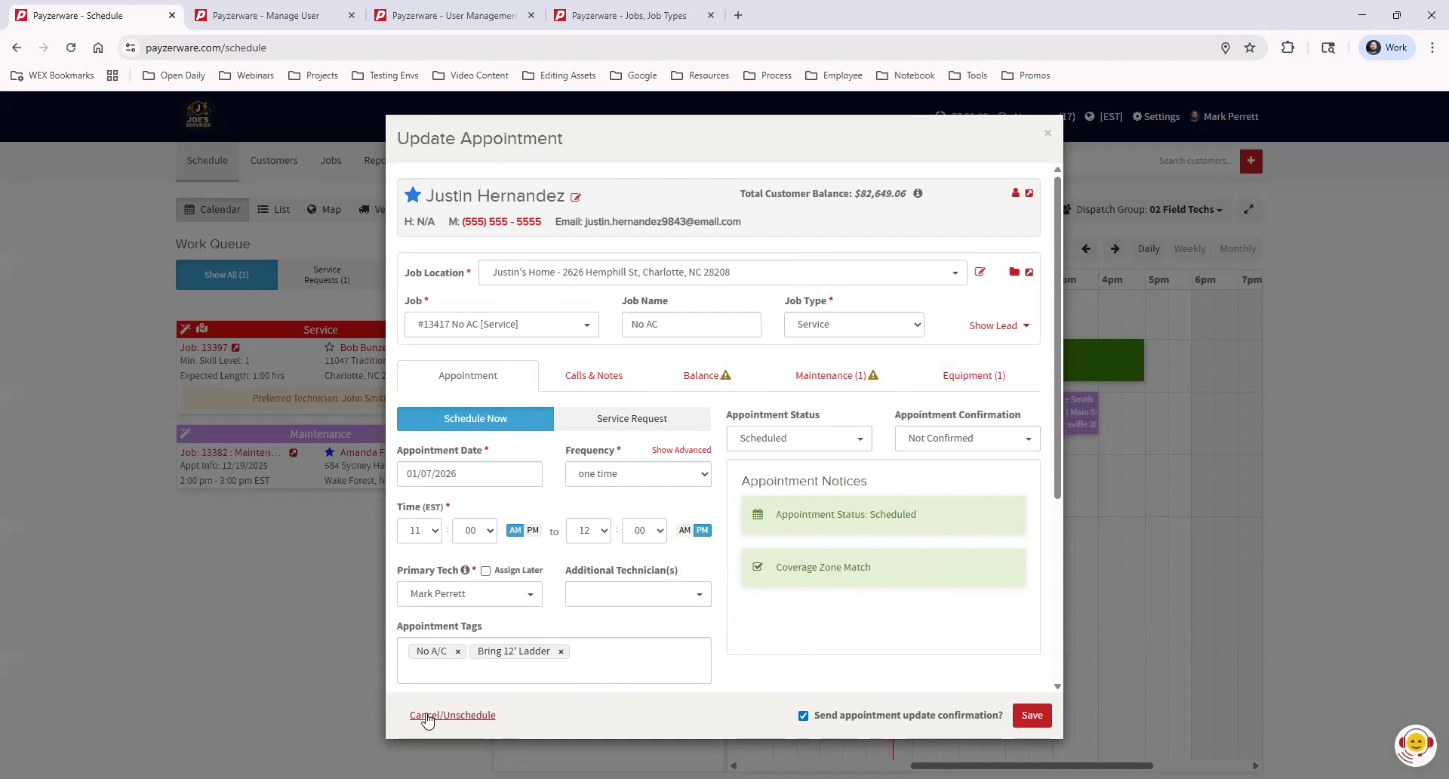
left_click(462, 716)
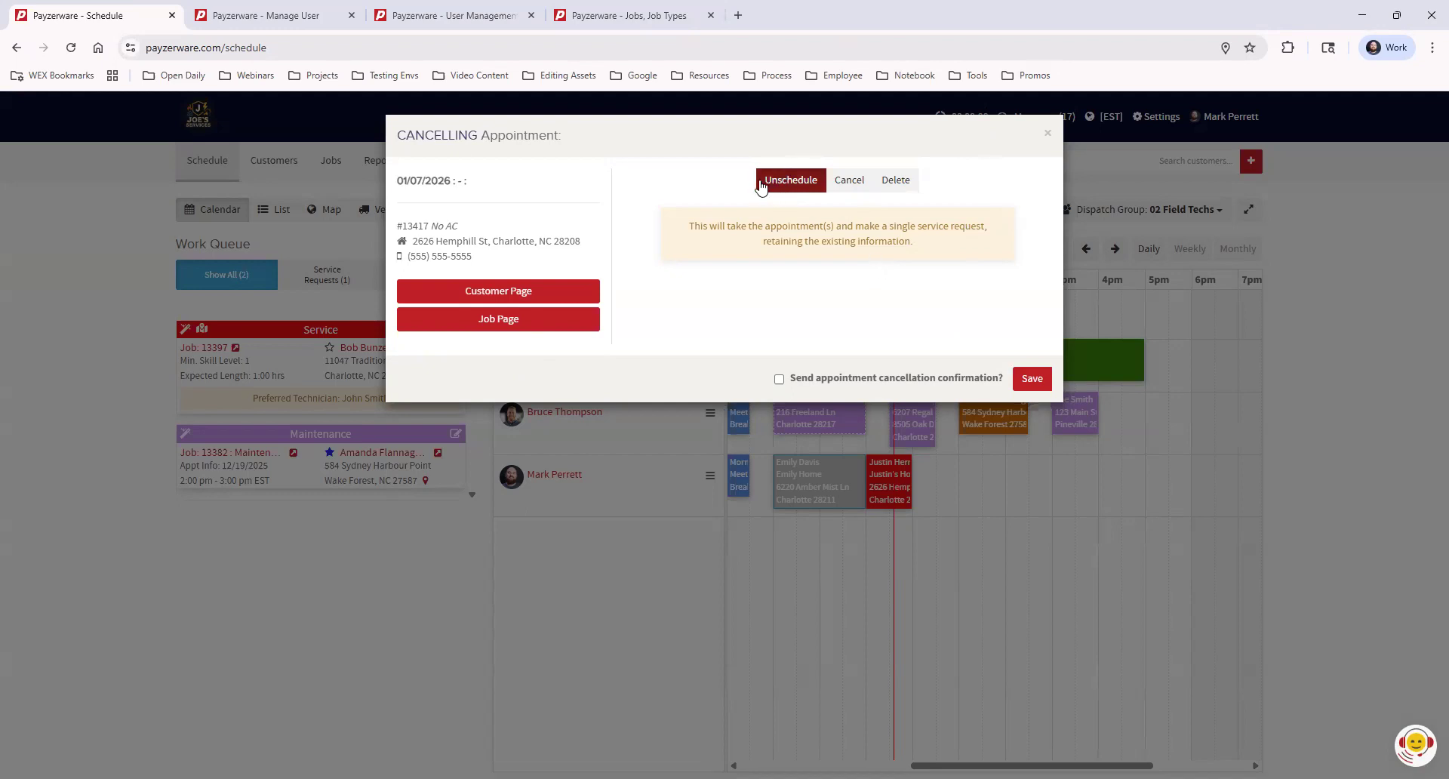
Compare the Cancel, Delete and Unschedule options, then close the dialog without saving
left_click(847, 186)
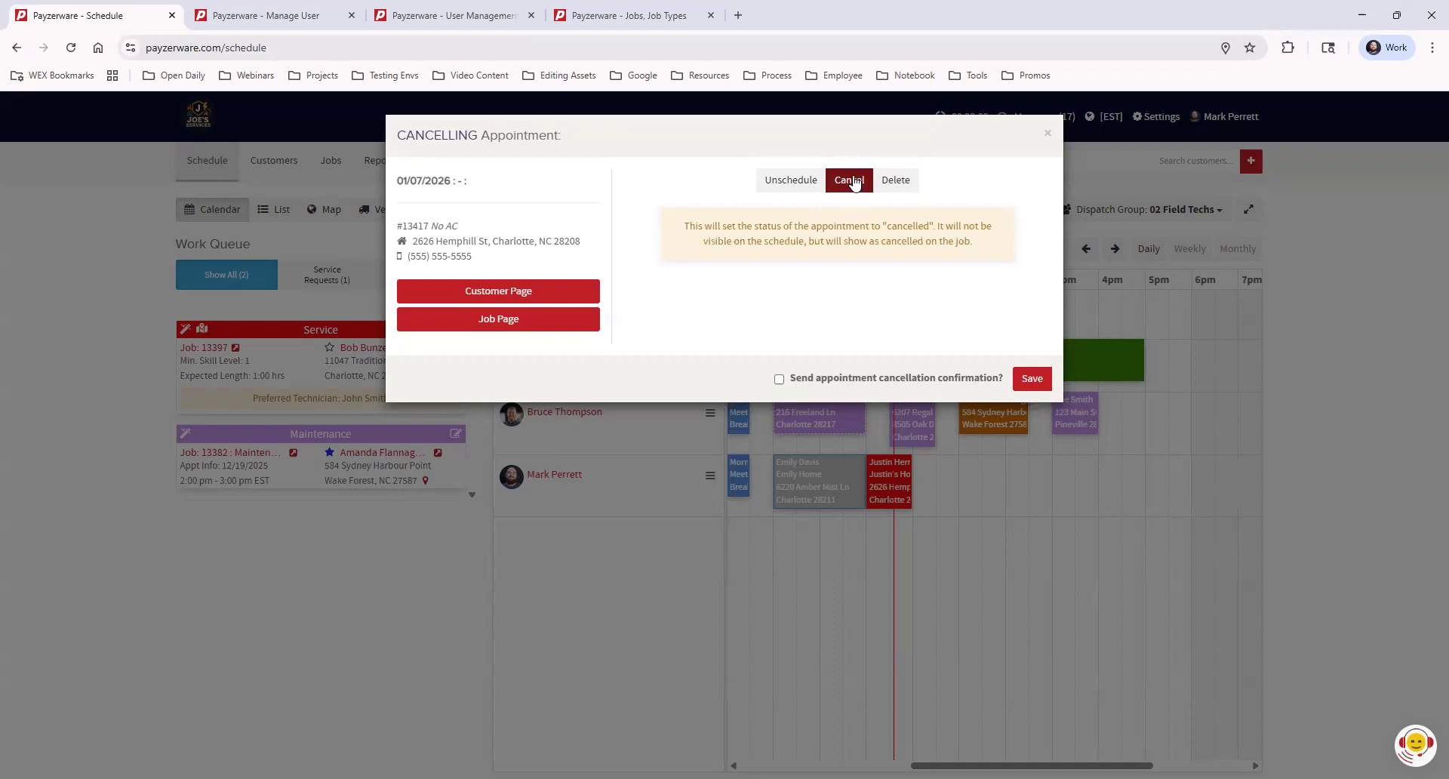
left_click(901, 184)
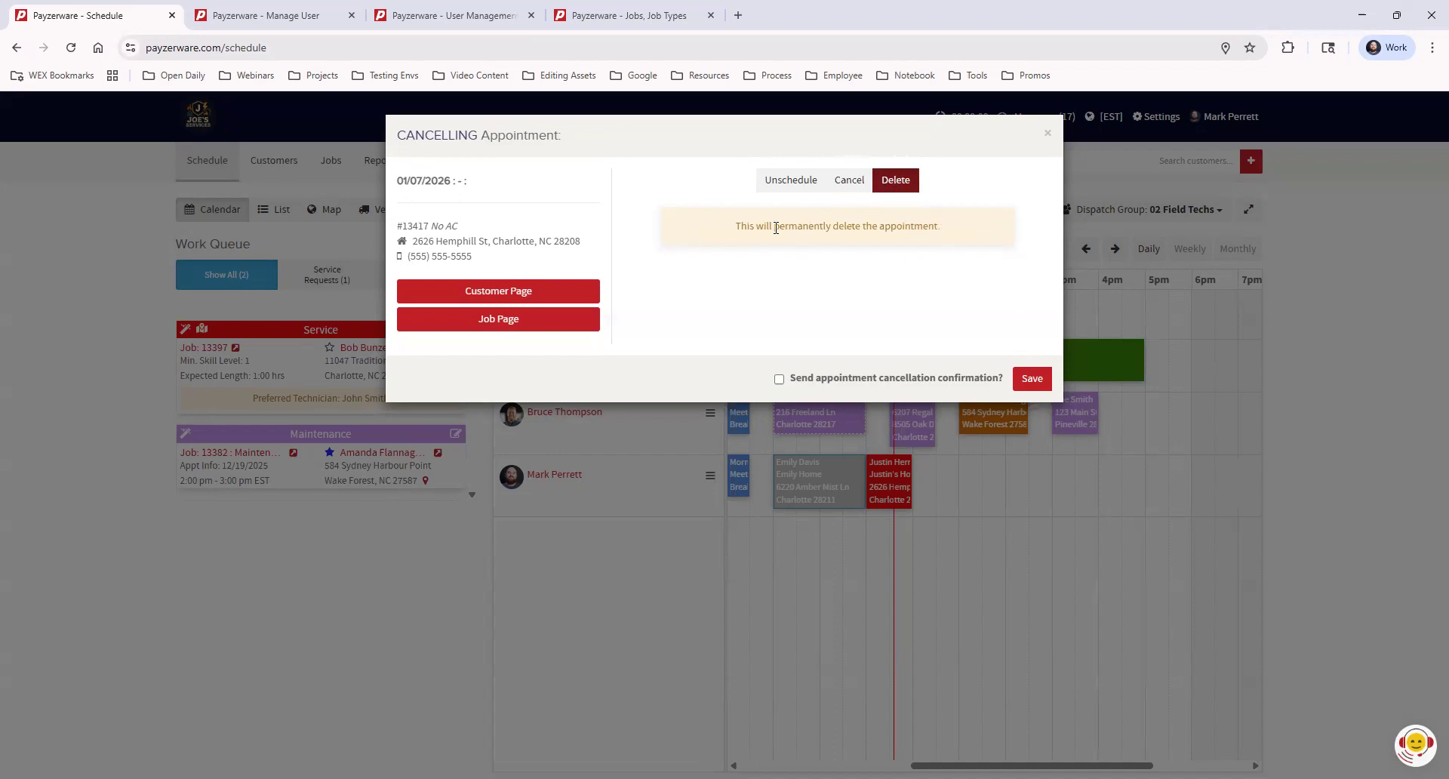
left_click(793, 185)
left_click(849, 184)
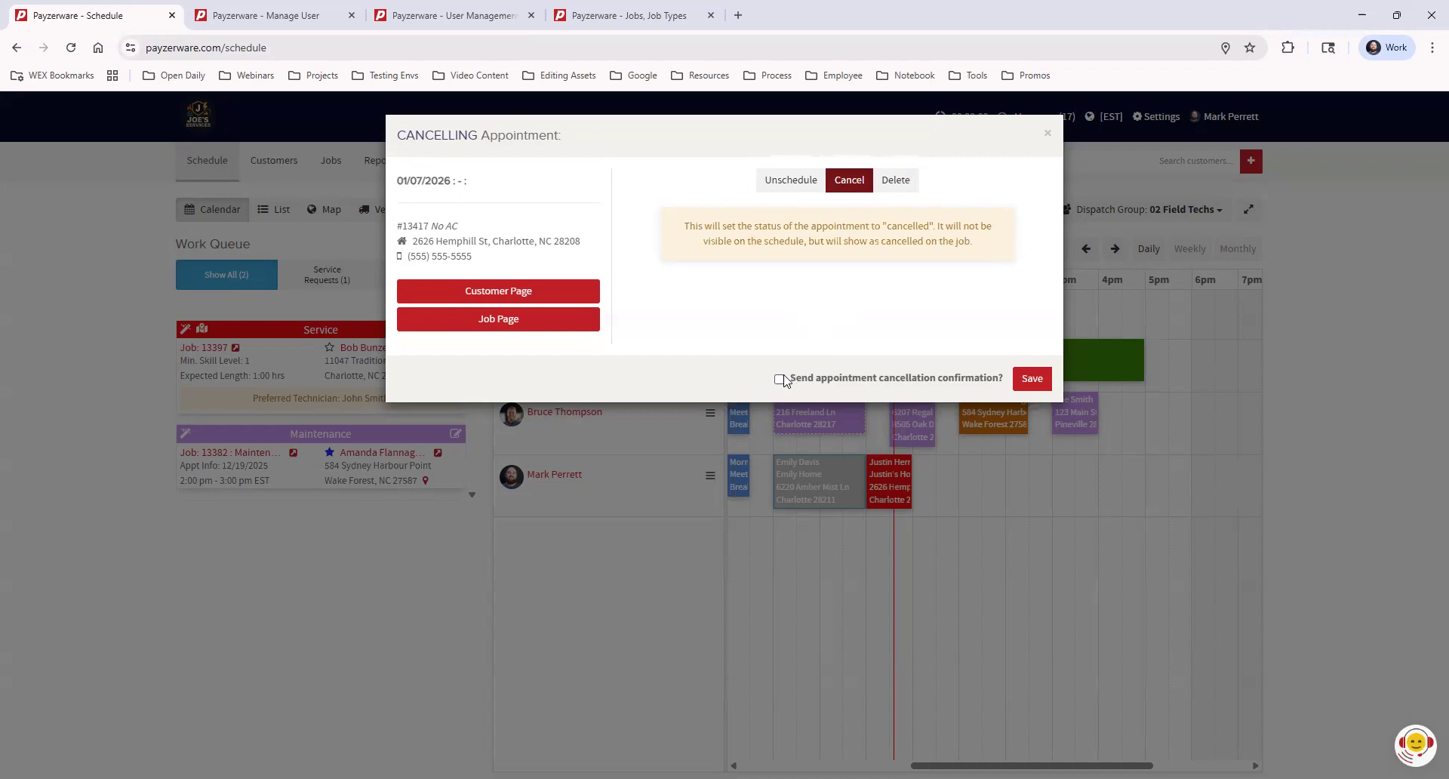
left_click(1048, 137)
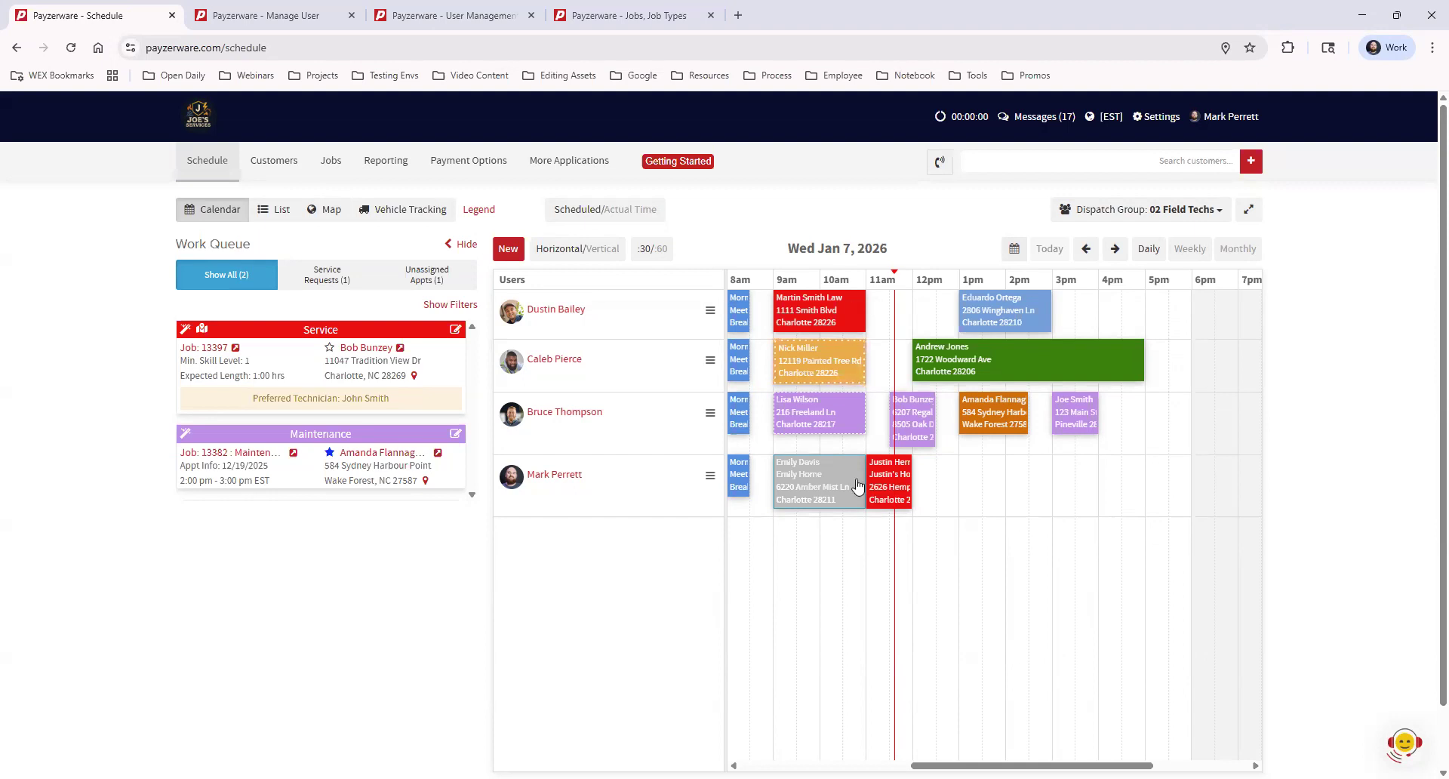
Bring up the 9am Pull & Reset Toilet appointment's details on the schedule
mouse_move(854, 484)
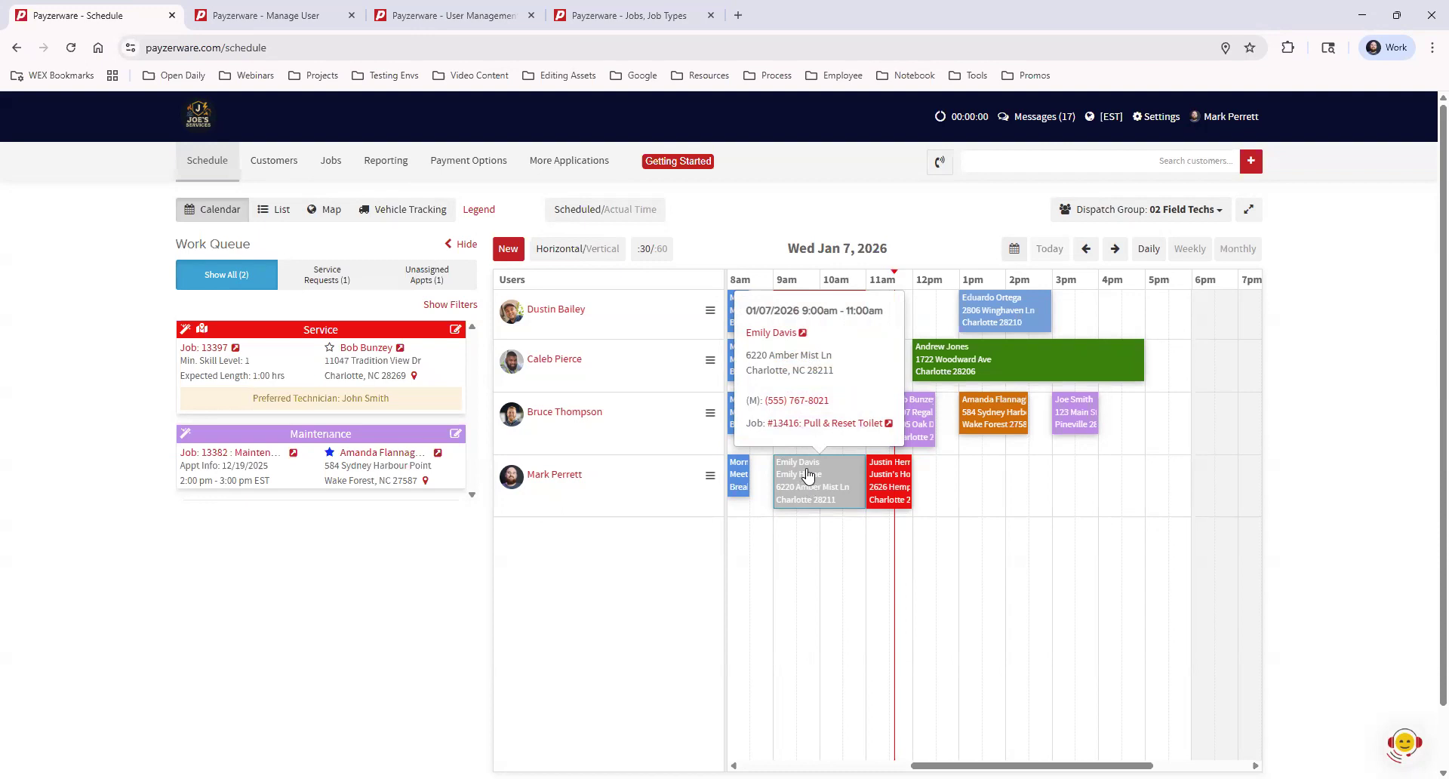
Open job #13416 and the Edit Tech Job Time editor for its 9–11 AM appointment
left_click(814, 430)
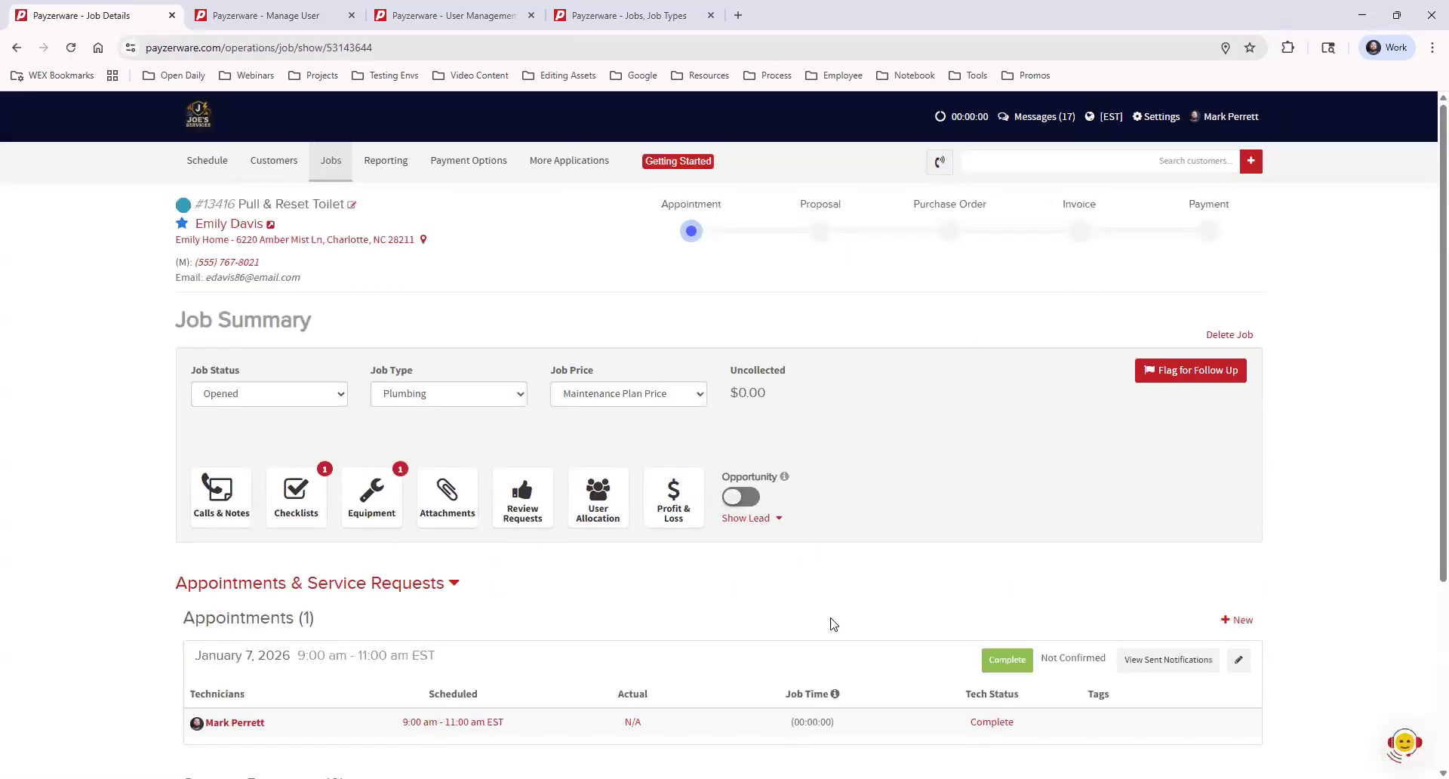
scroll(816, 665, "down", 2)
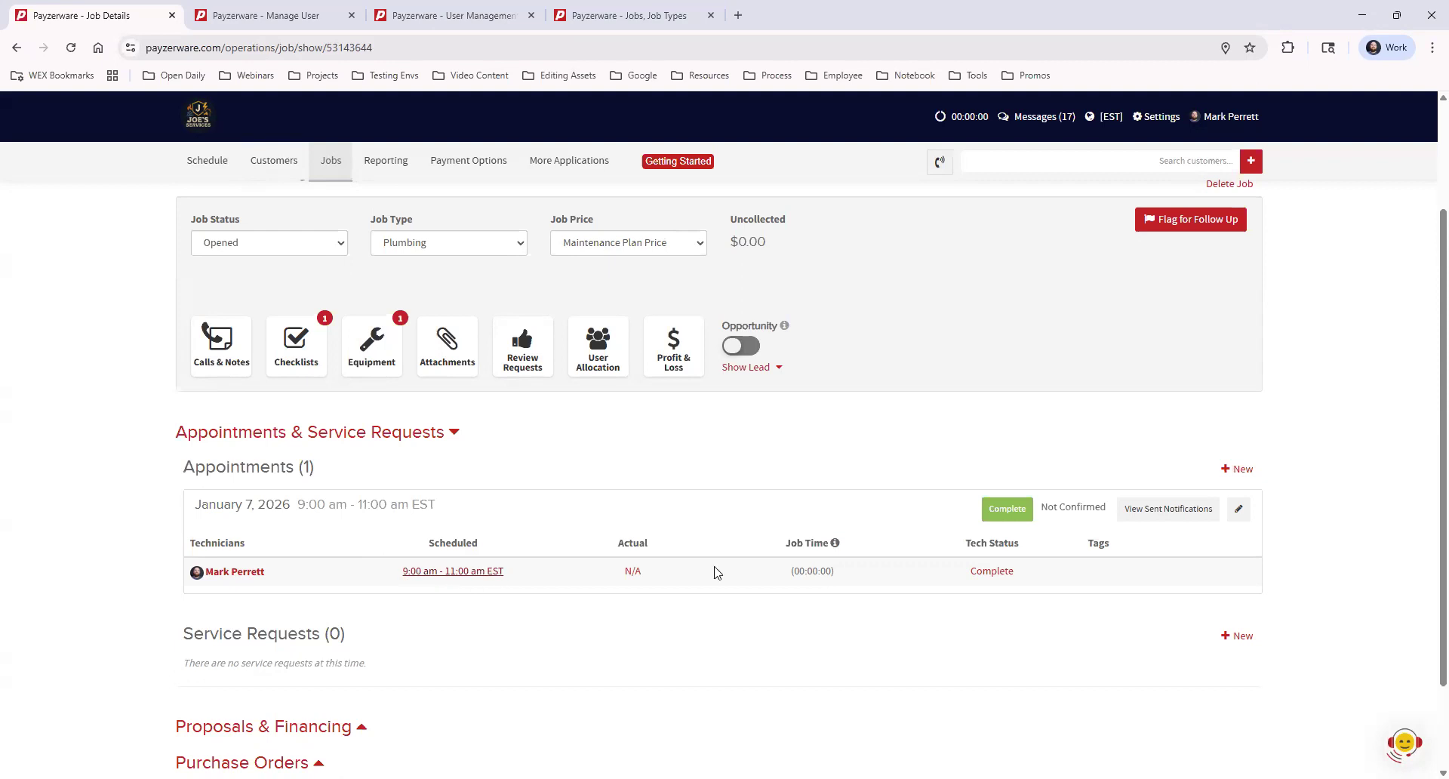
left_click(633, 572)
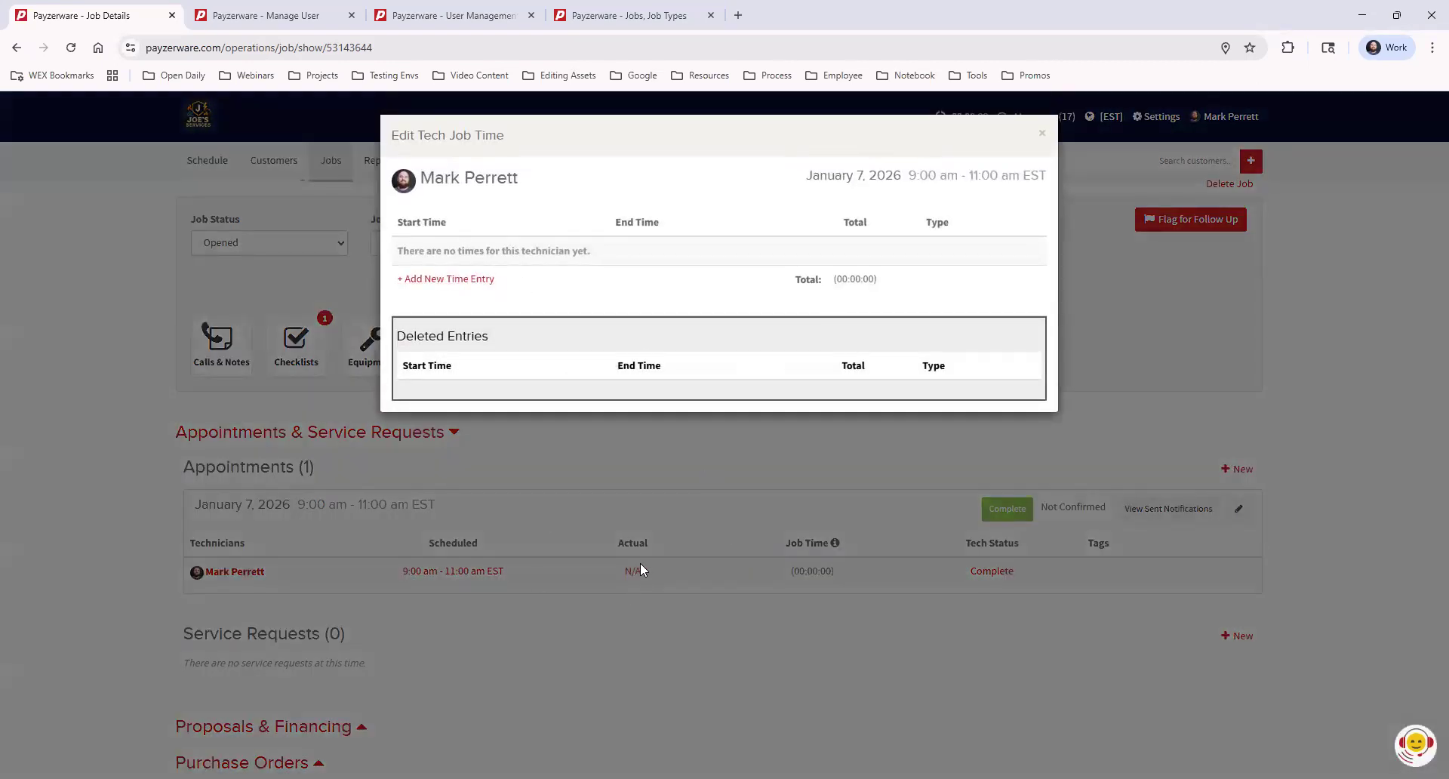
Add and save a 9:00–9:30 am technician time entry, then close the editor
left_click(447, 279)
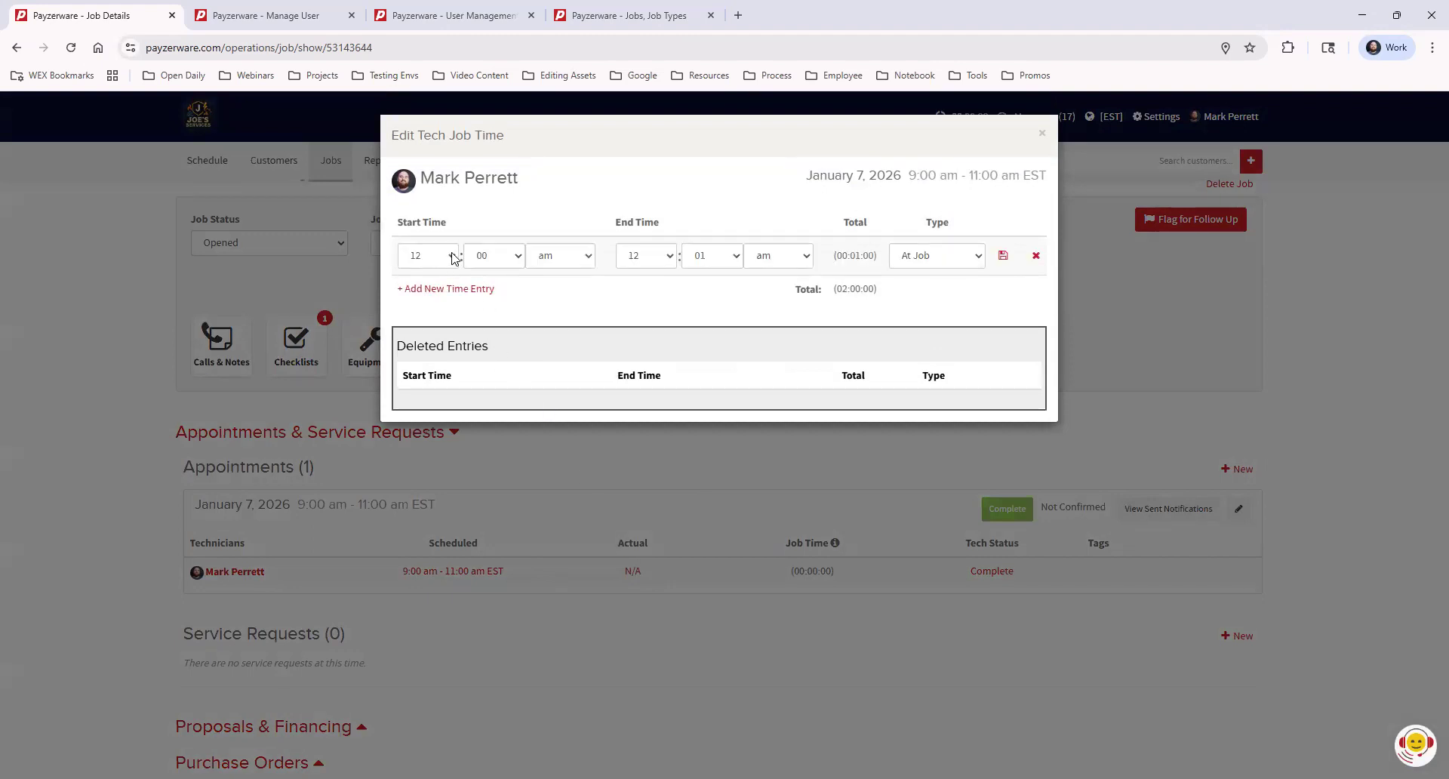
left_click(455, 258)
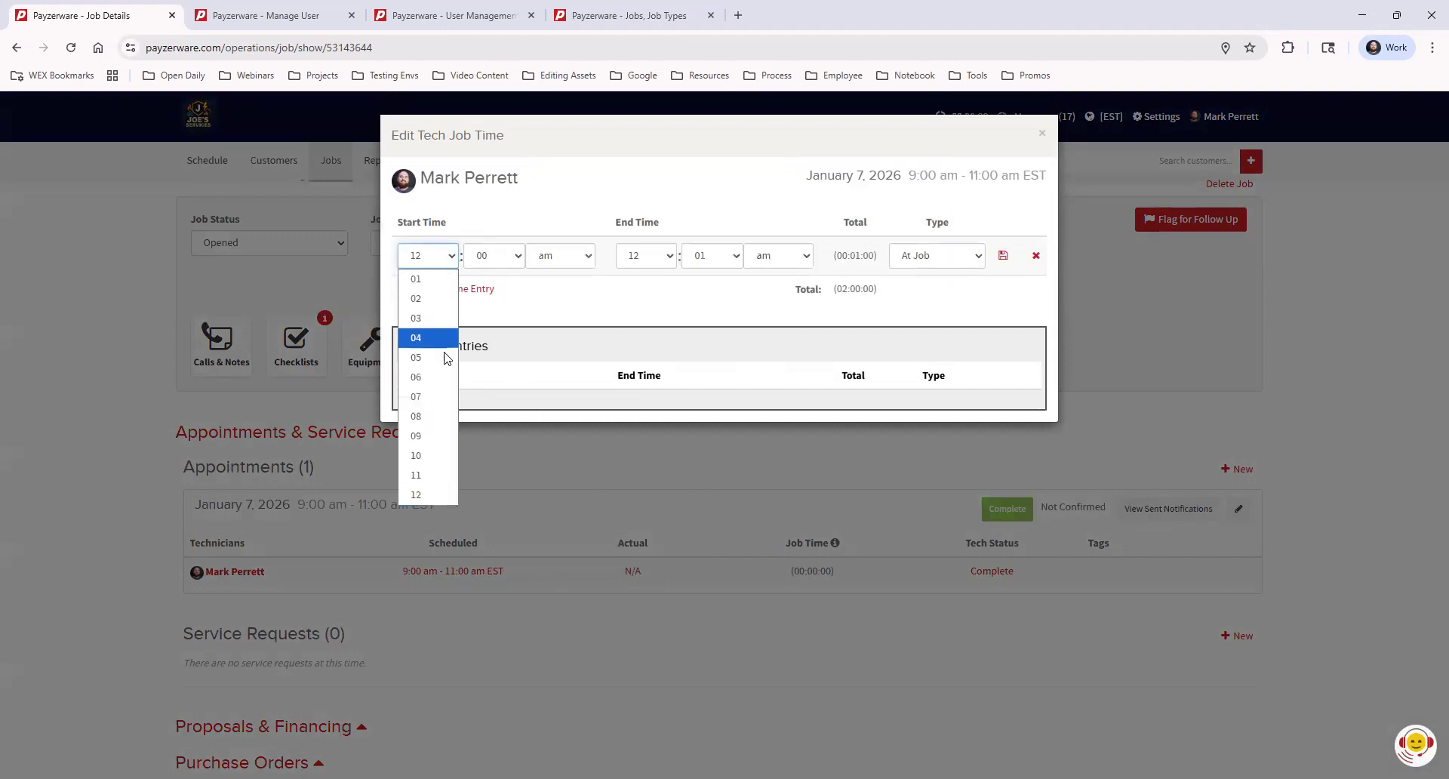
left_click(434, 437)
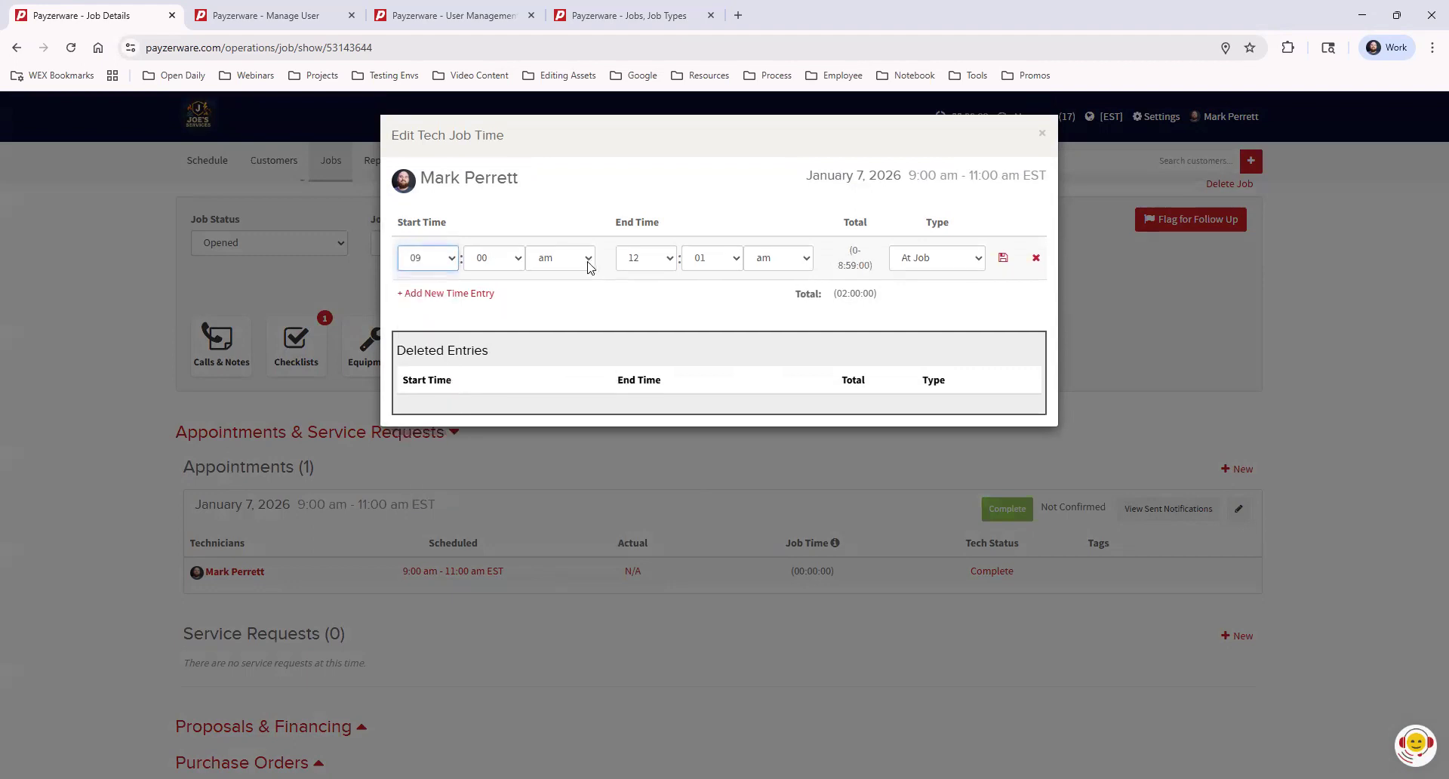
left_click(668, 258)
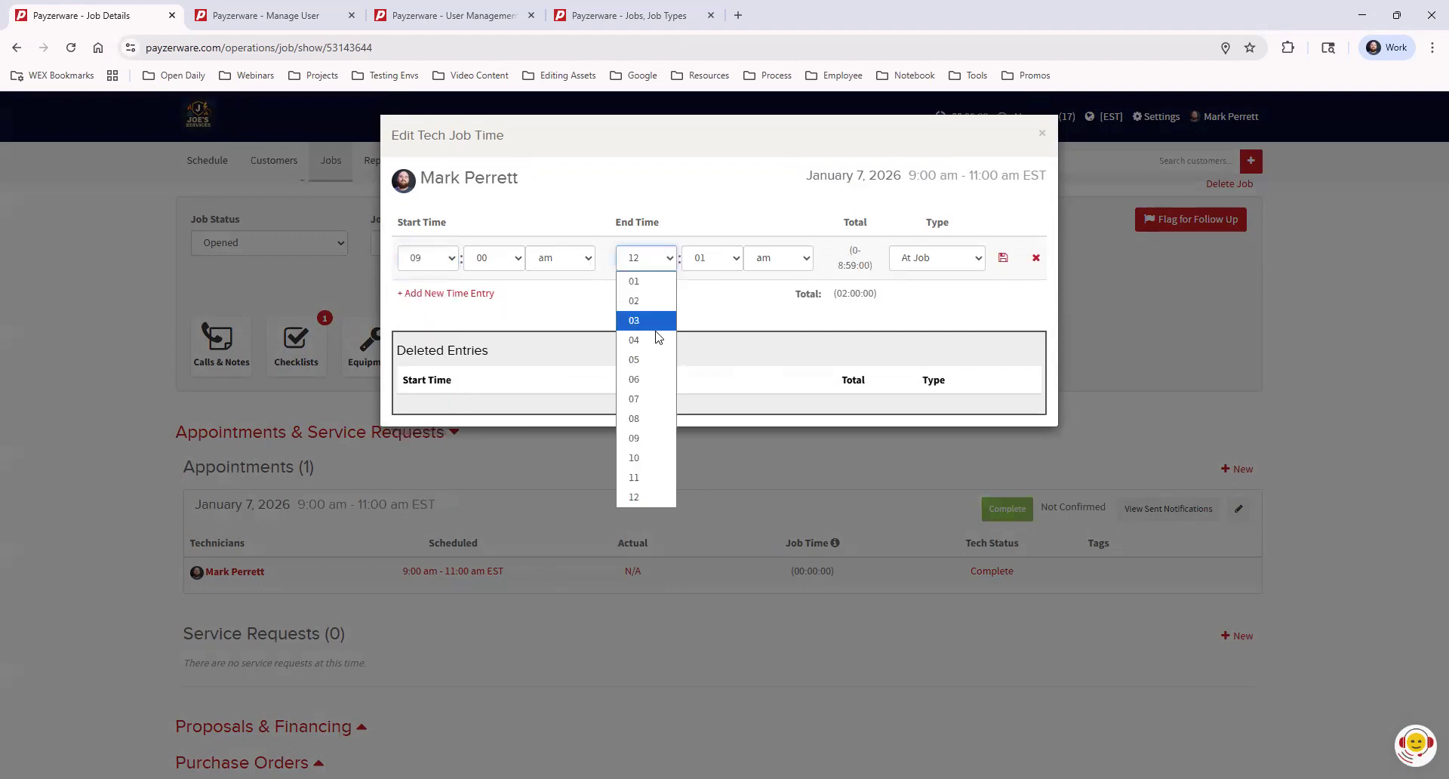
left_click(642, 441)
left_click(721, 257)
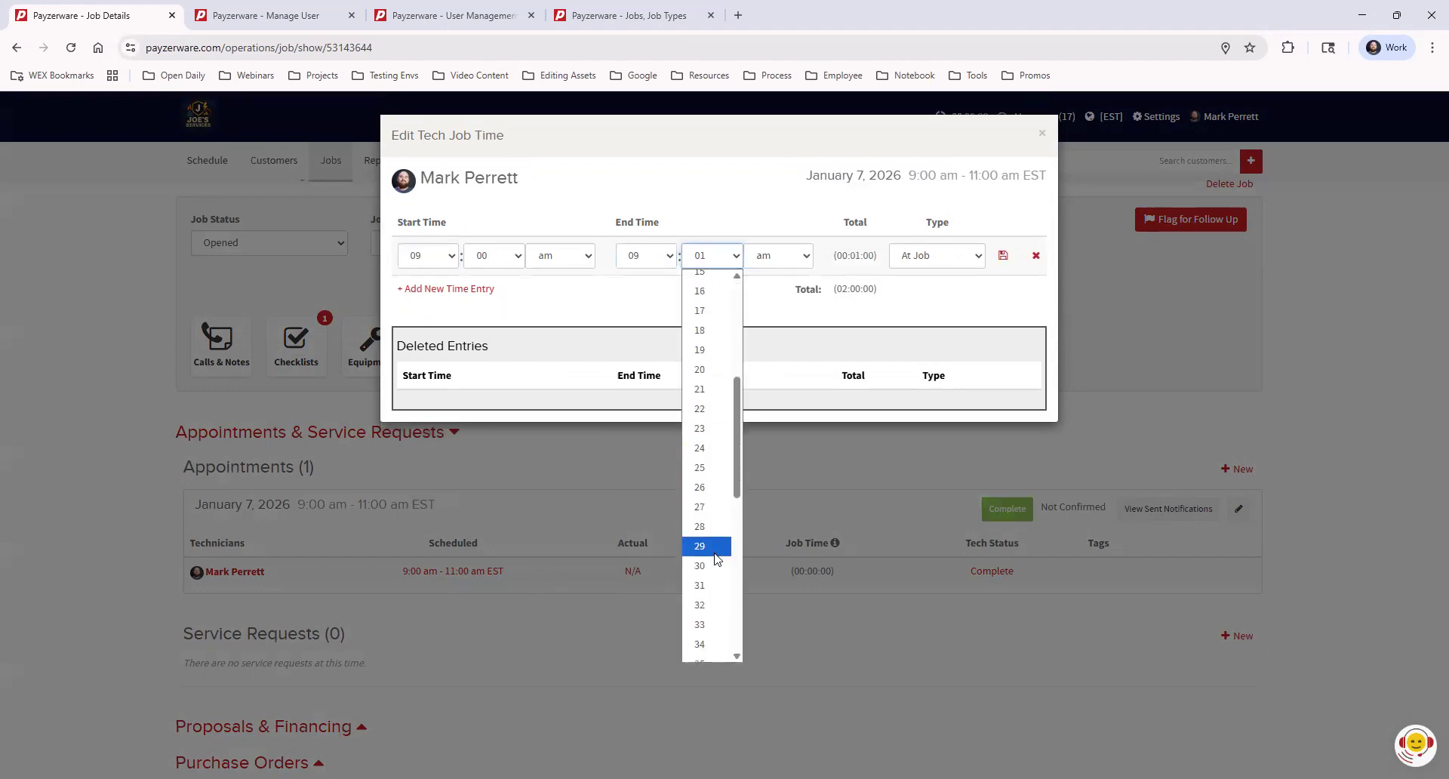
left_click(710, 566)
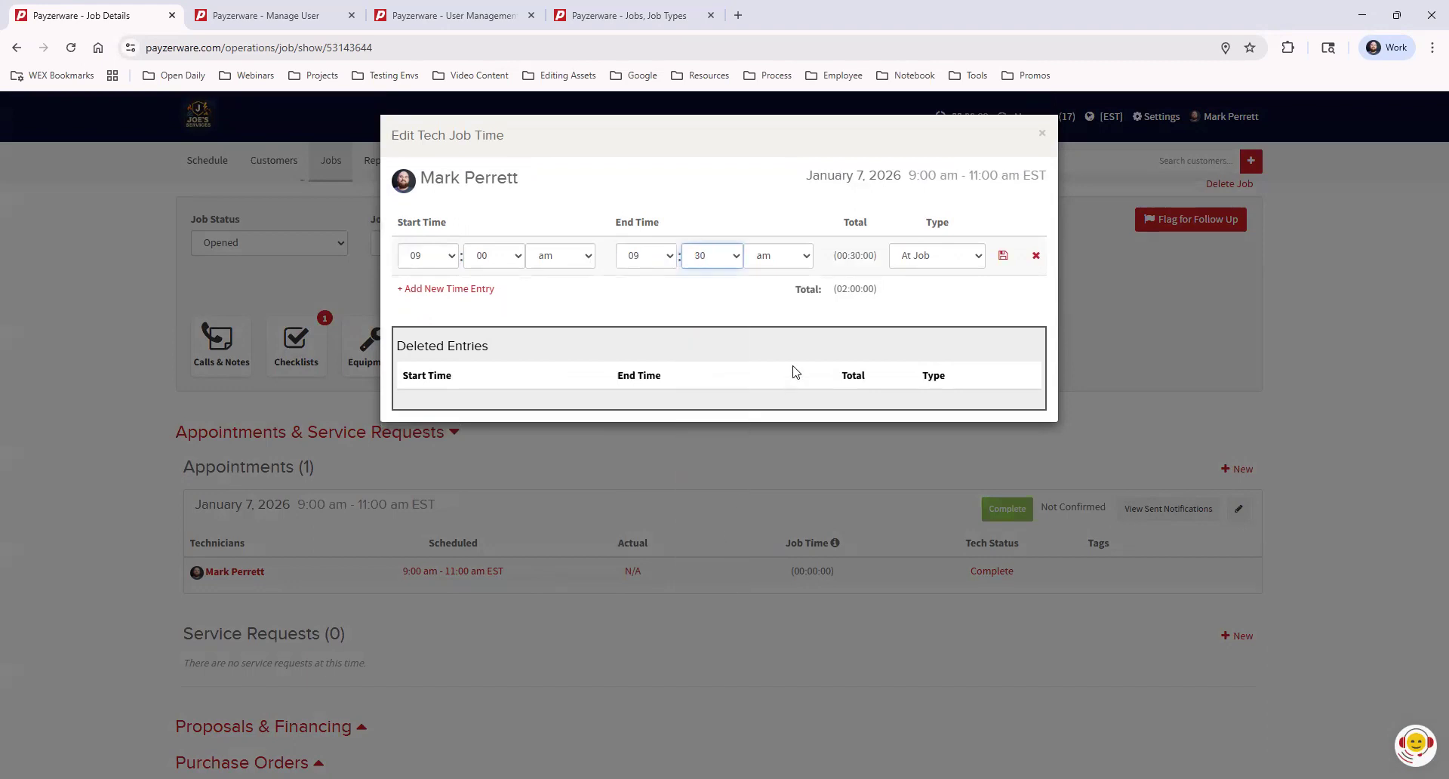
left_click(1004, 256)
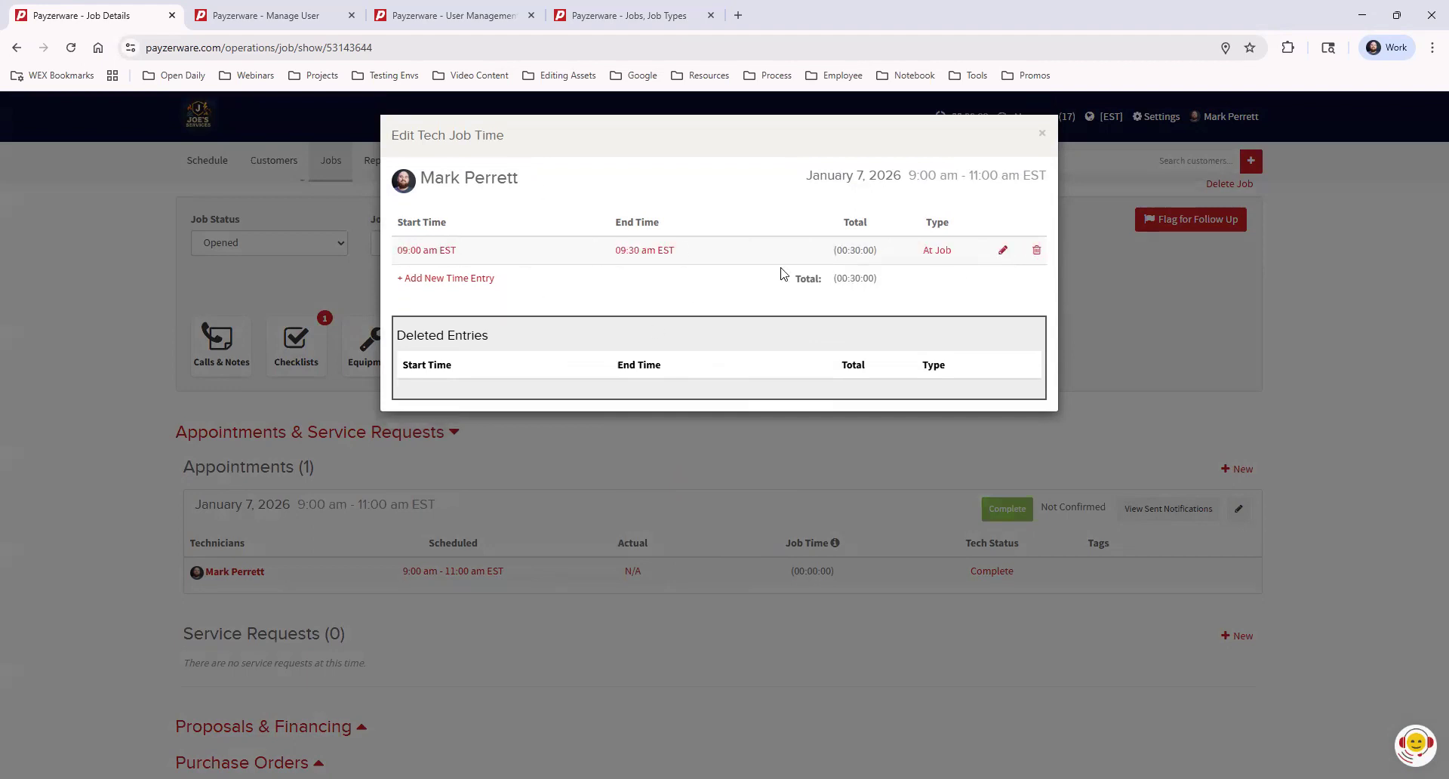
left_click(1044, 137)
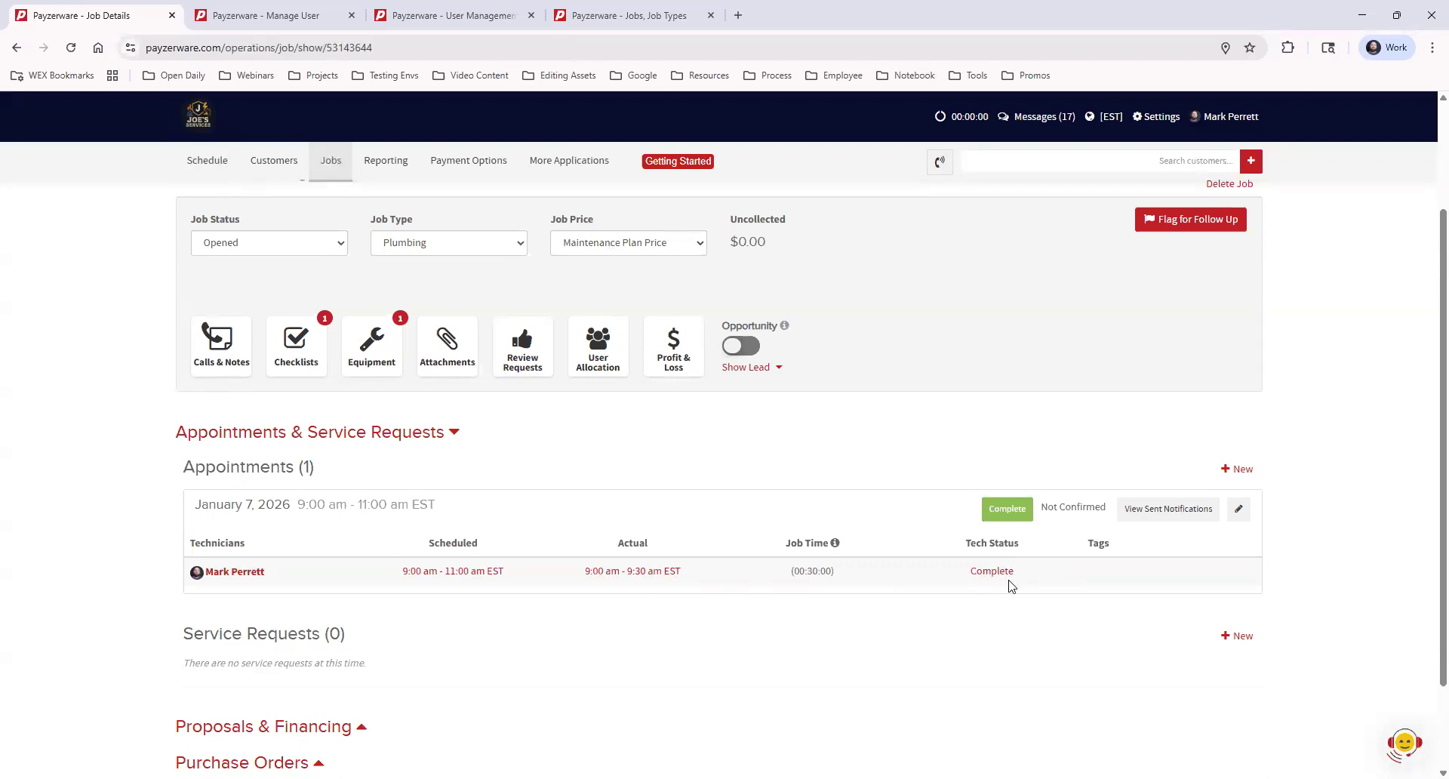
Return to the top of the job page and open the Flag for Follow Up form
scroll(926, 617, "up", 2)
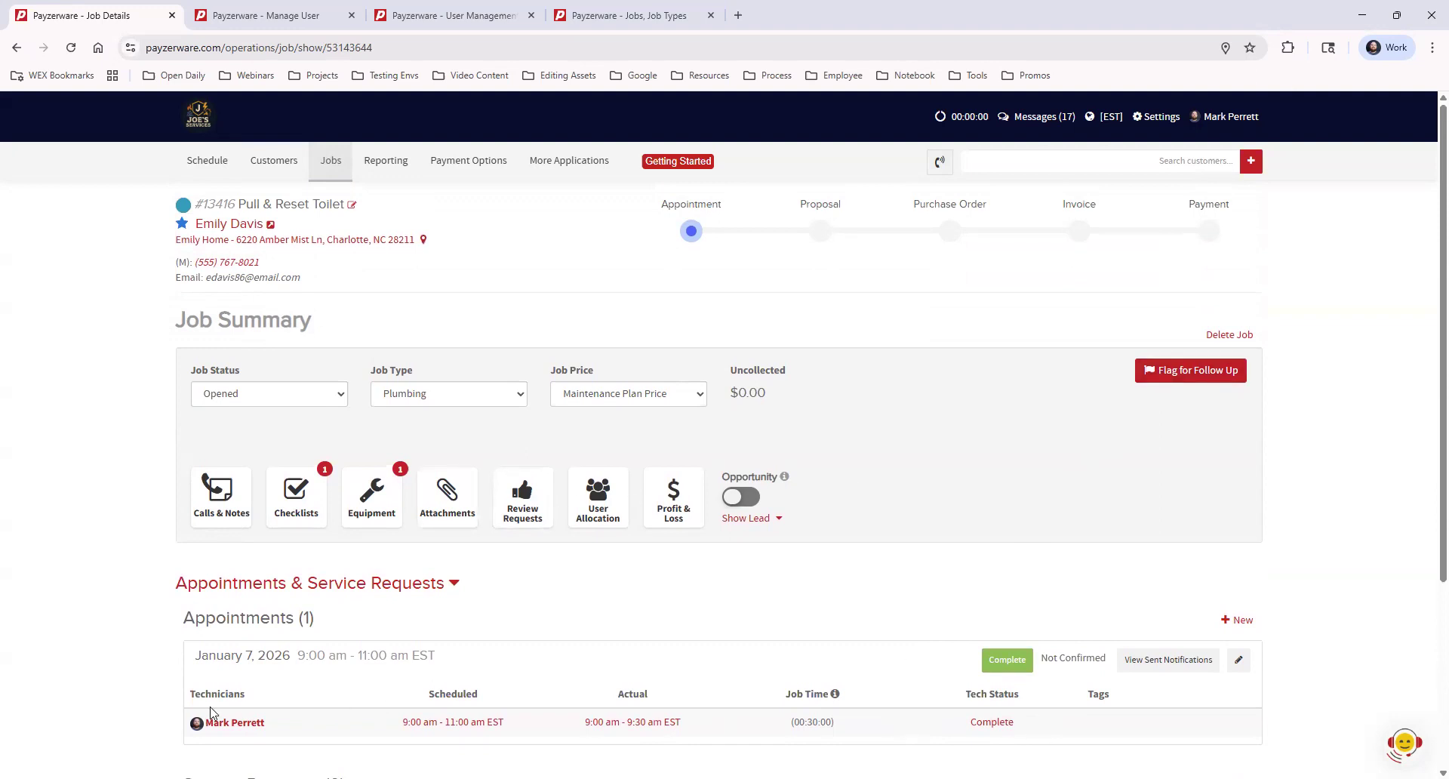
left_click_drag(184, 627, 321, 619)
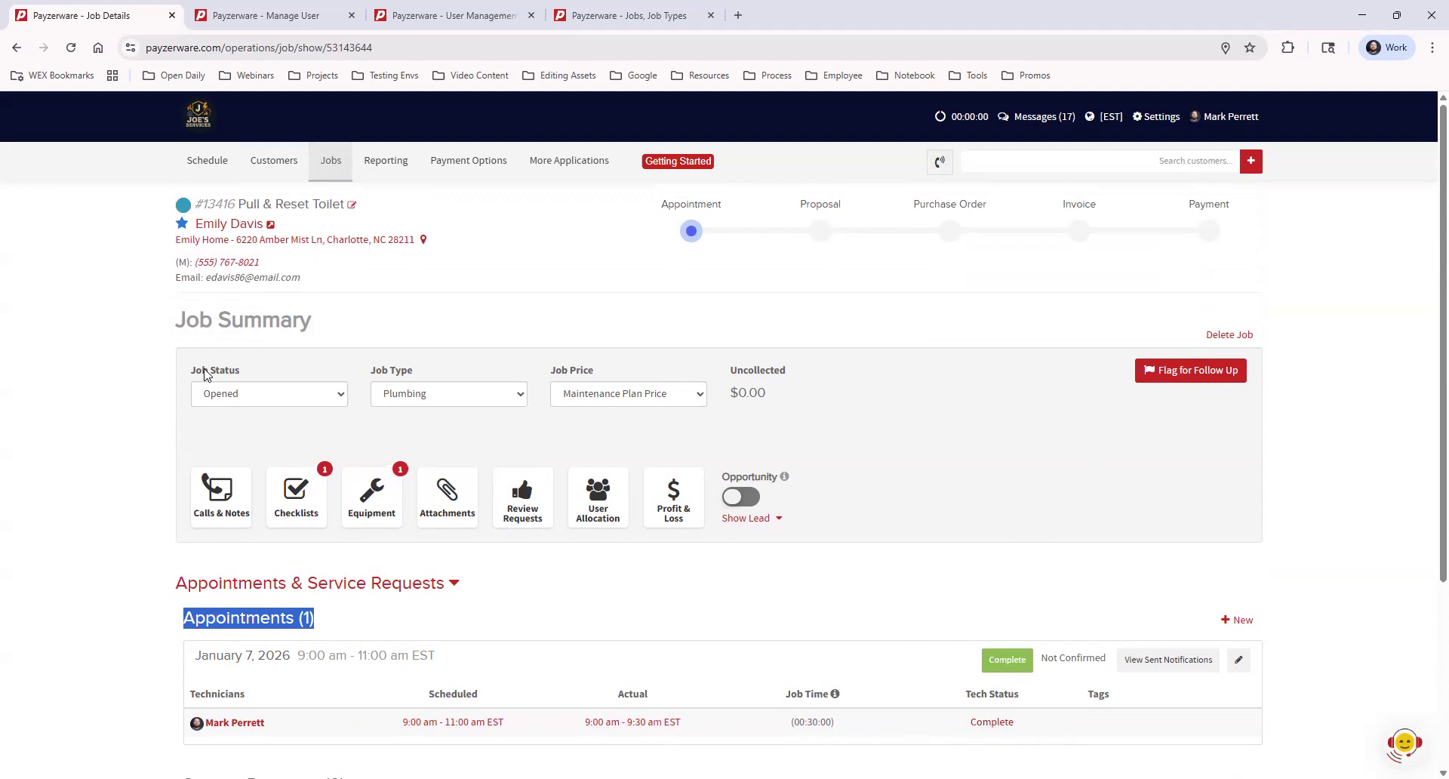
left_click_drag(190, 370, 327, 372)
left_click(540, 445)
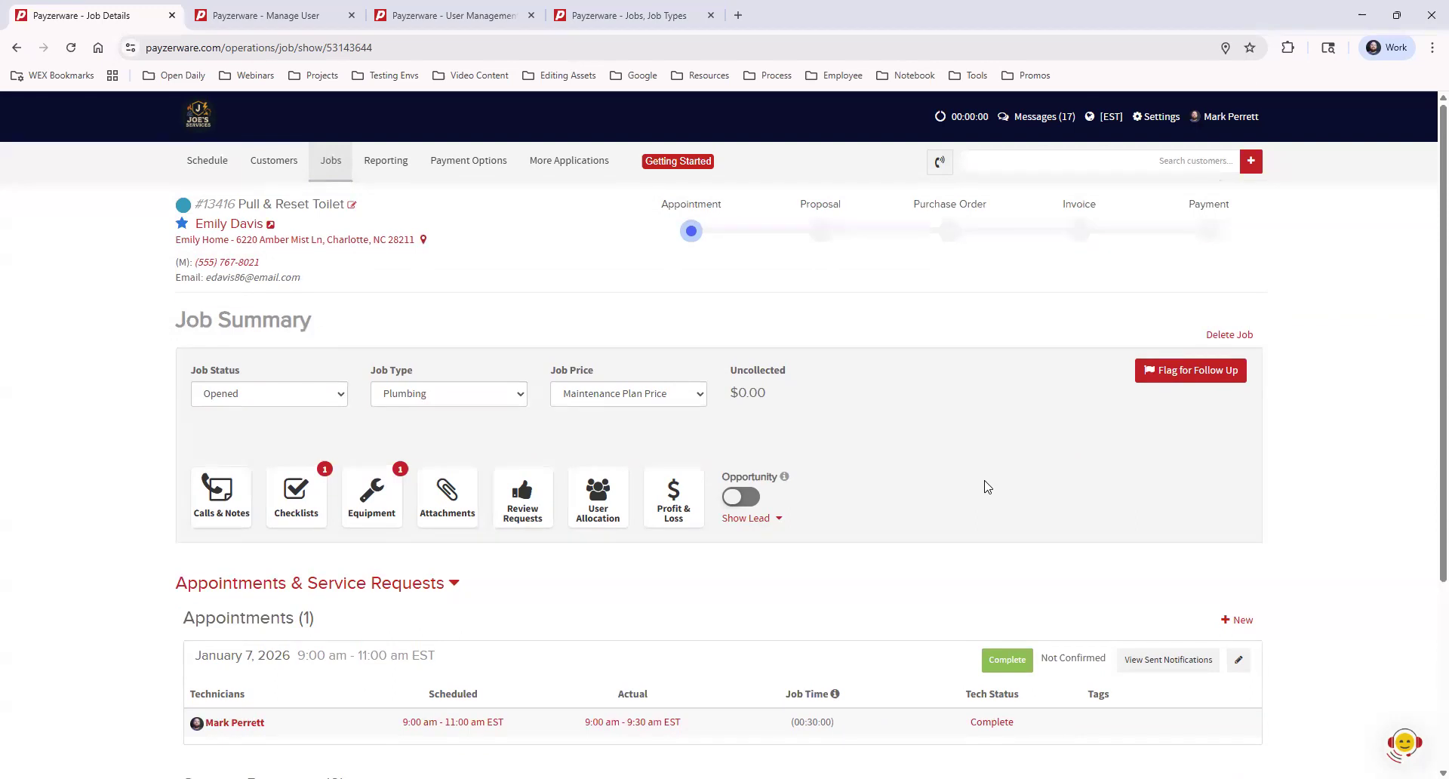
left_click(1187, 373)
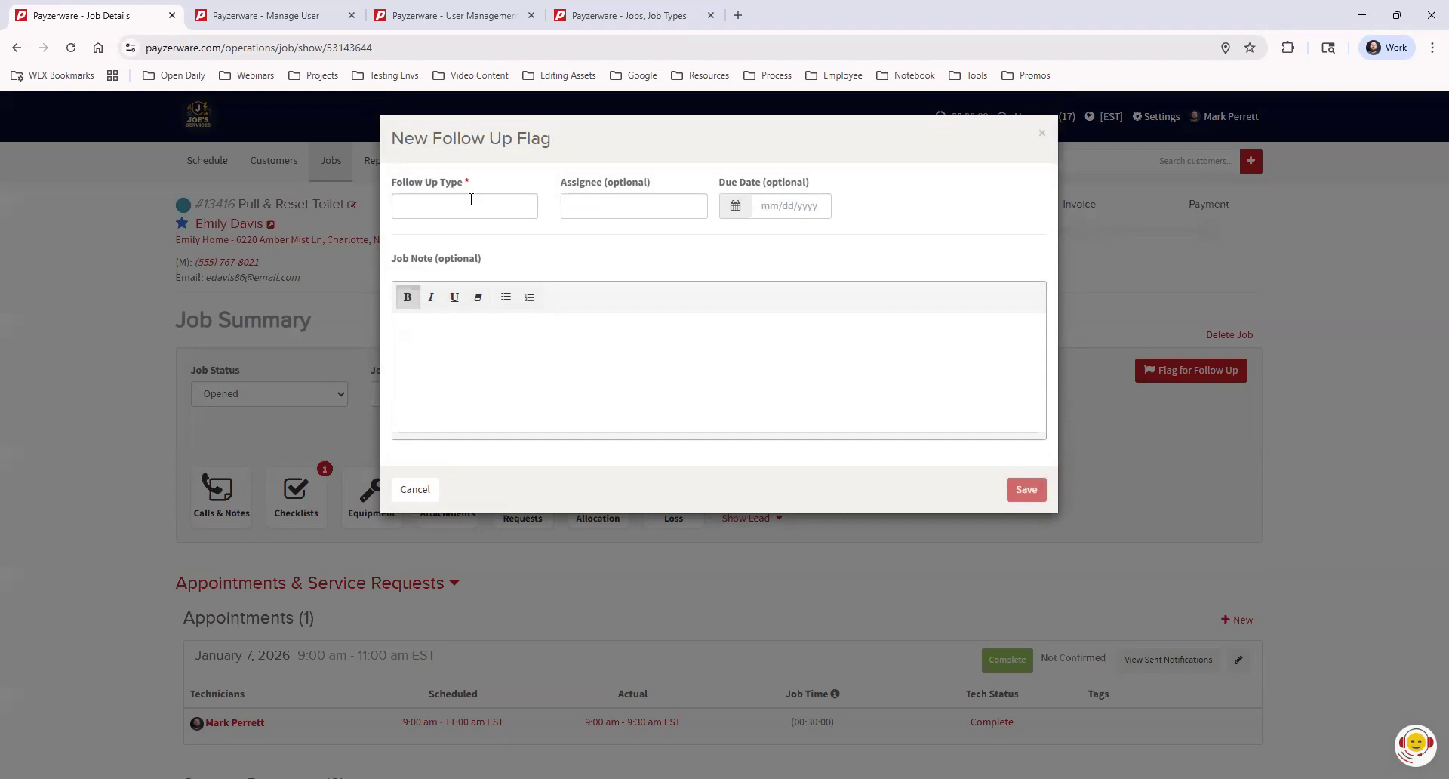
Create a Part Order follow-up flag noting 'Need to order part to finish the job'
left_click(475, 206)
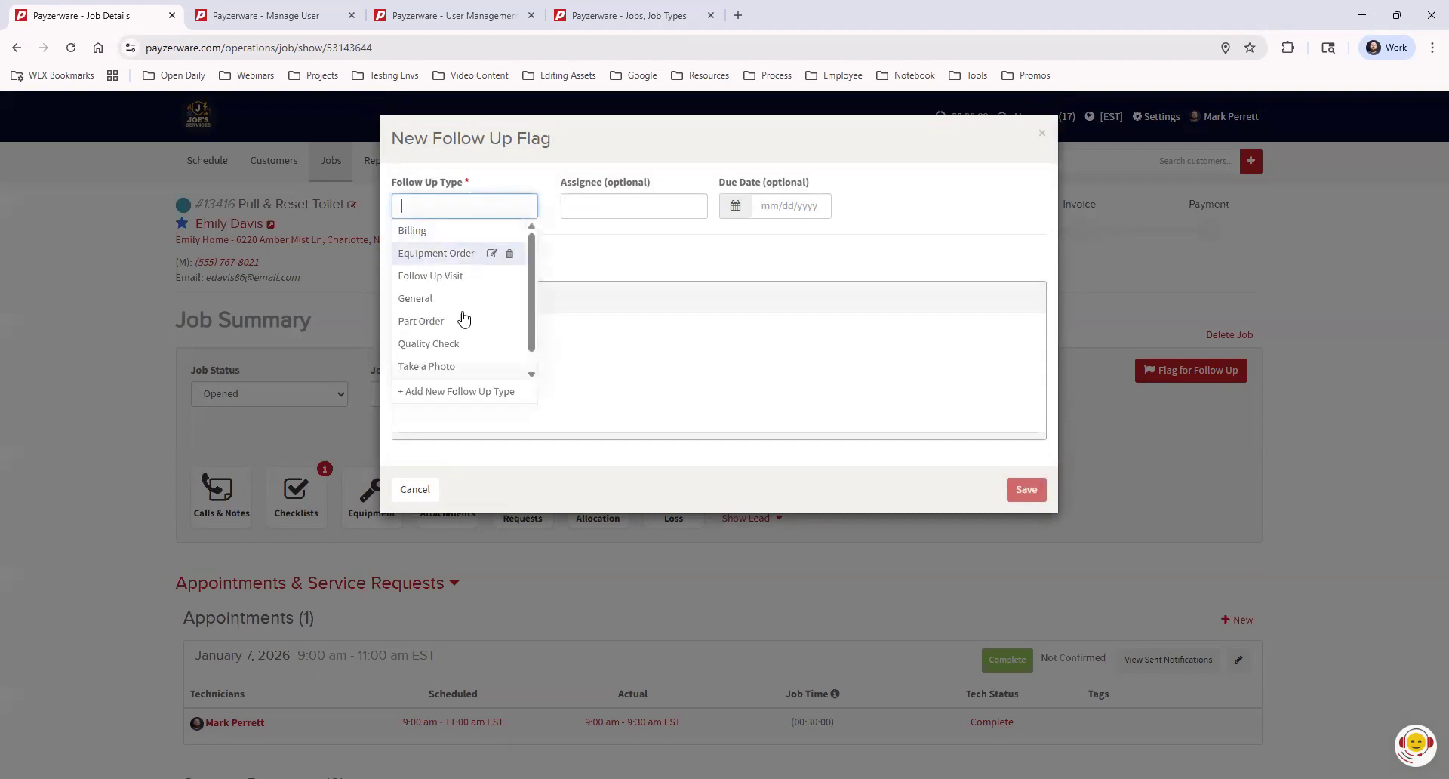
left_click(453, 322)
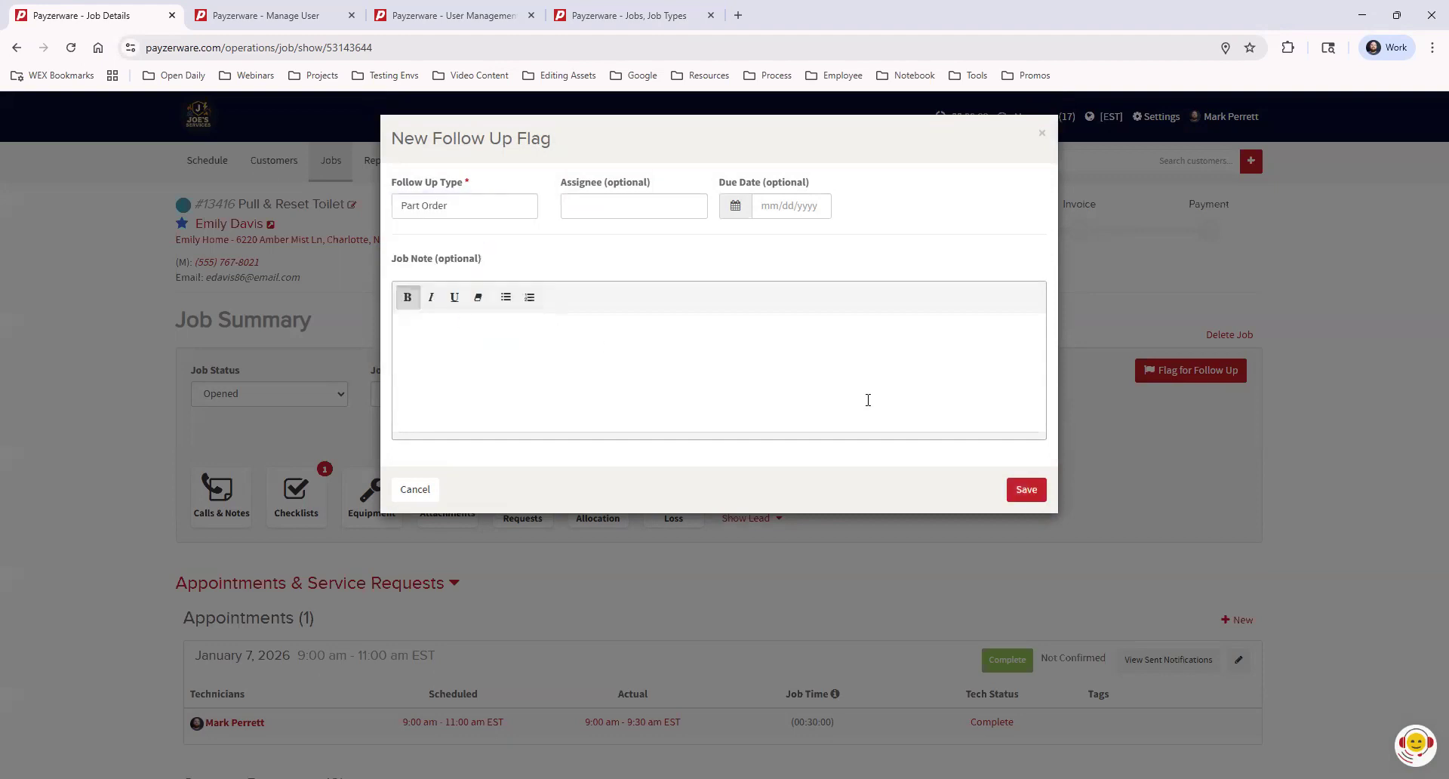
left_click(618, 202)
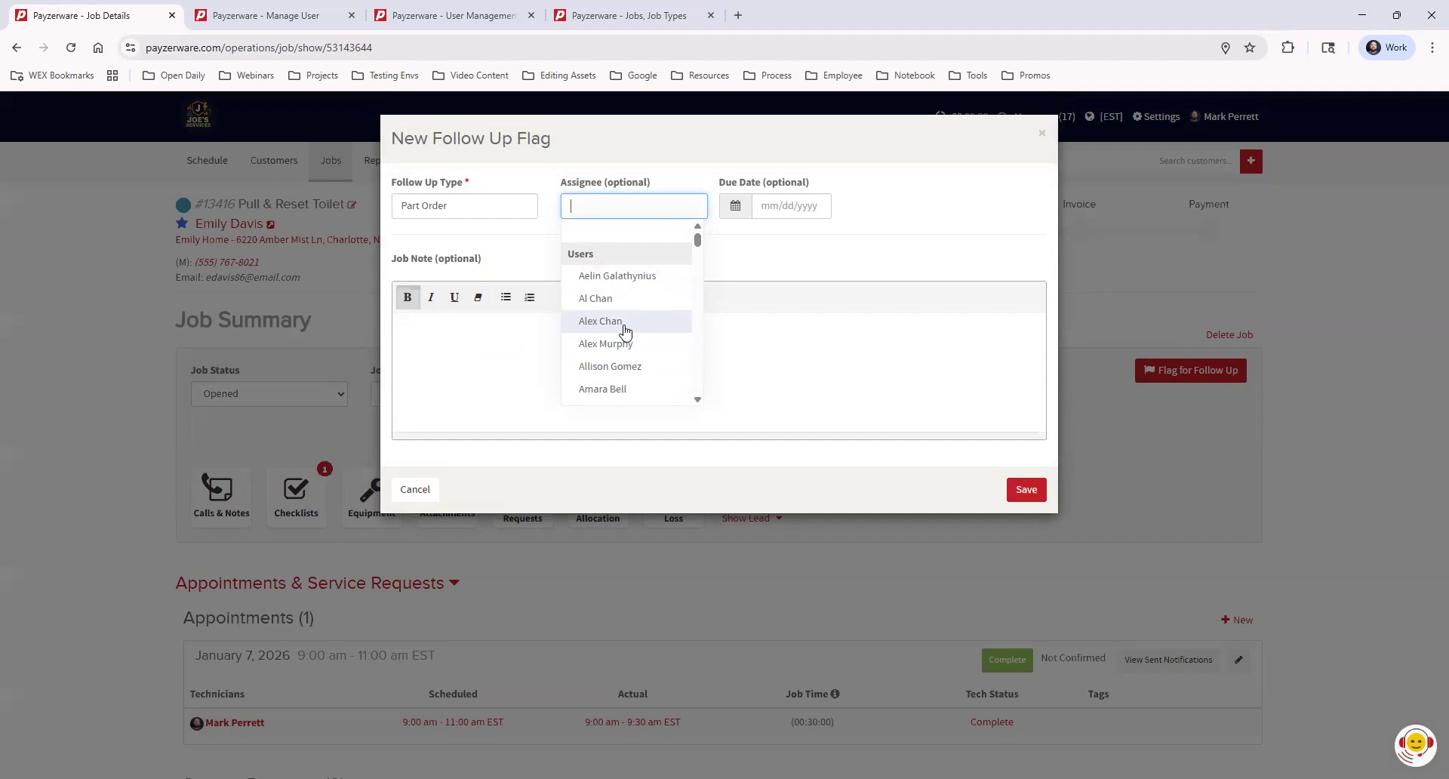
left_click(952, 212)
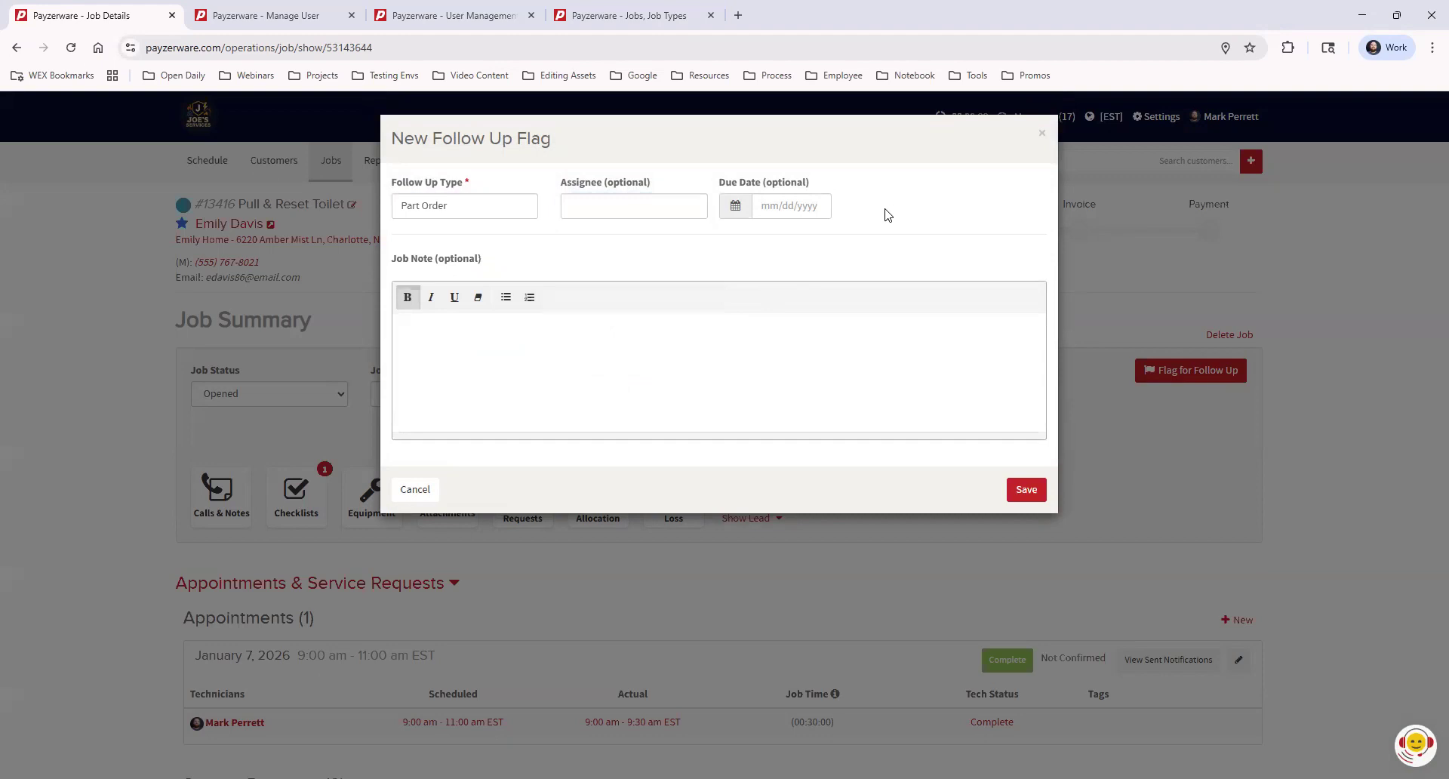
left_click(503, 372)
type("Need to order part to finiosh t")
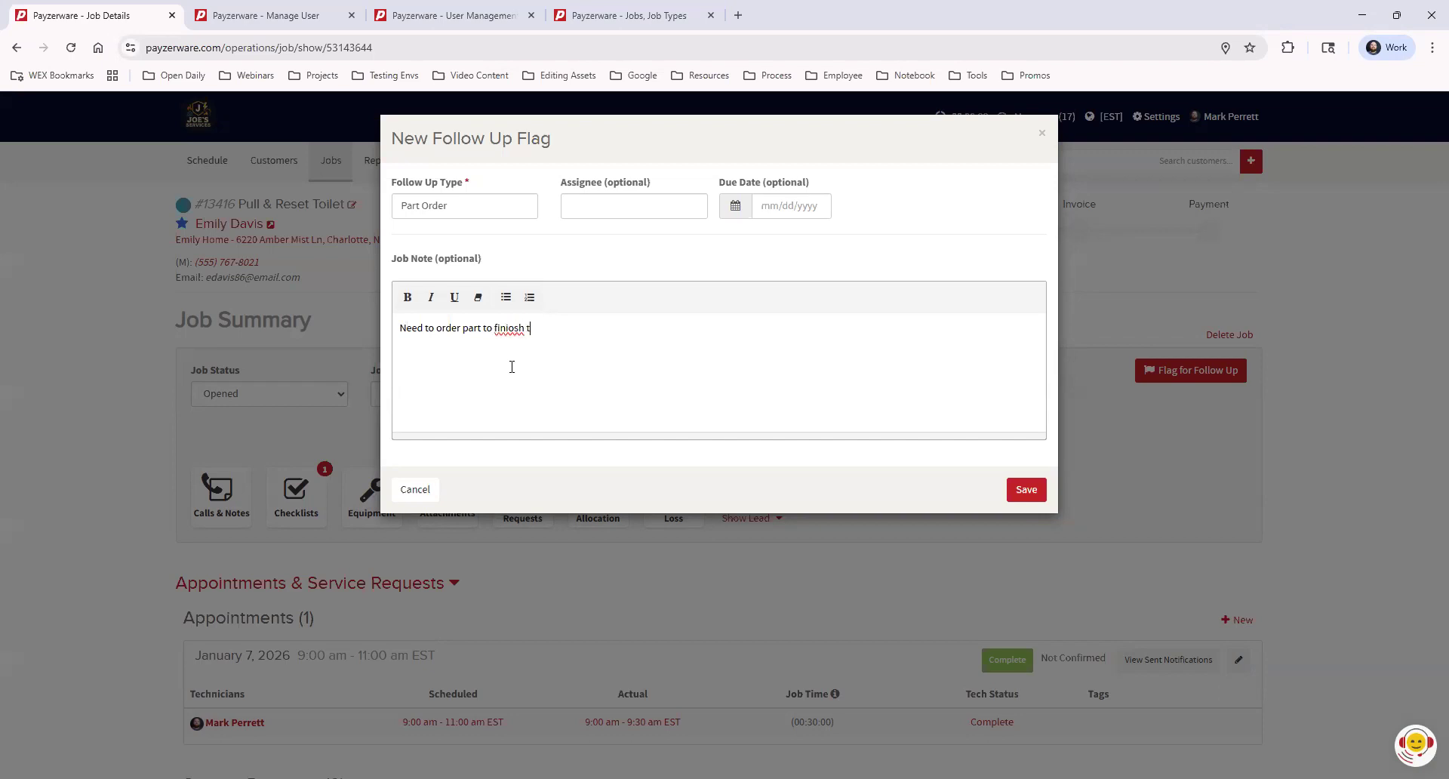
type("he job")
right_click(505, 333)
left_click(565, 349)
left_click(1027, 490)
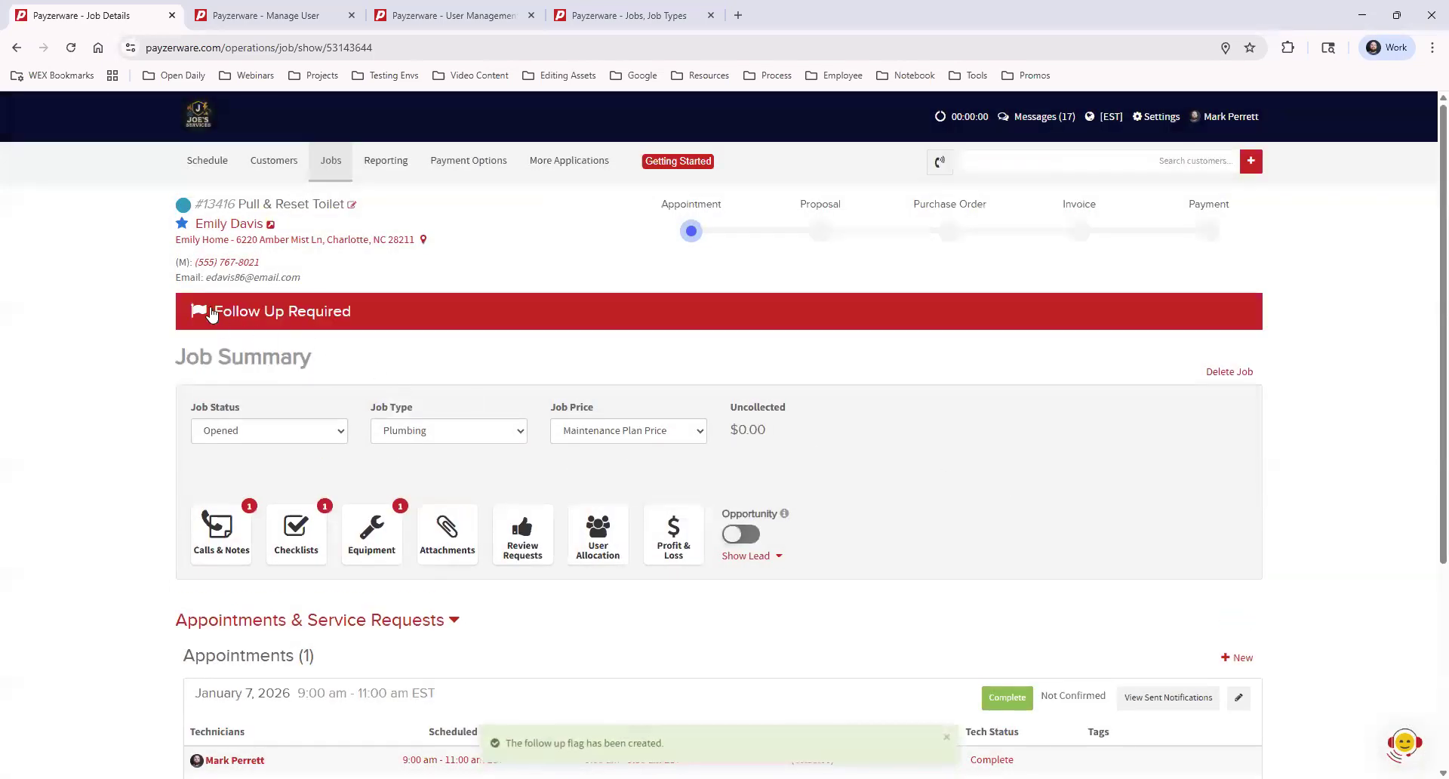
mouse_move(528, 179)
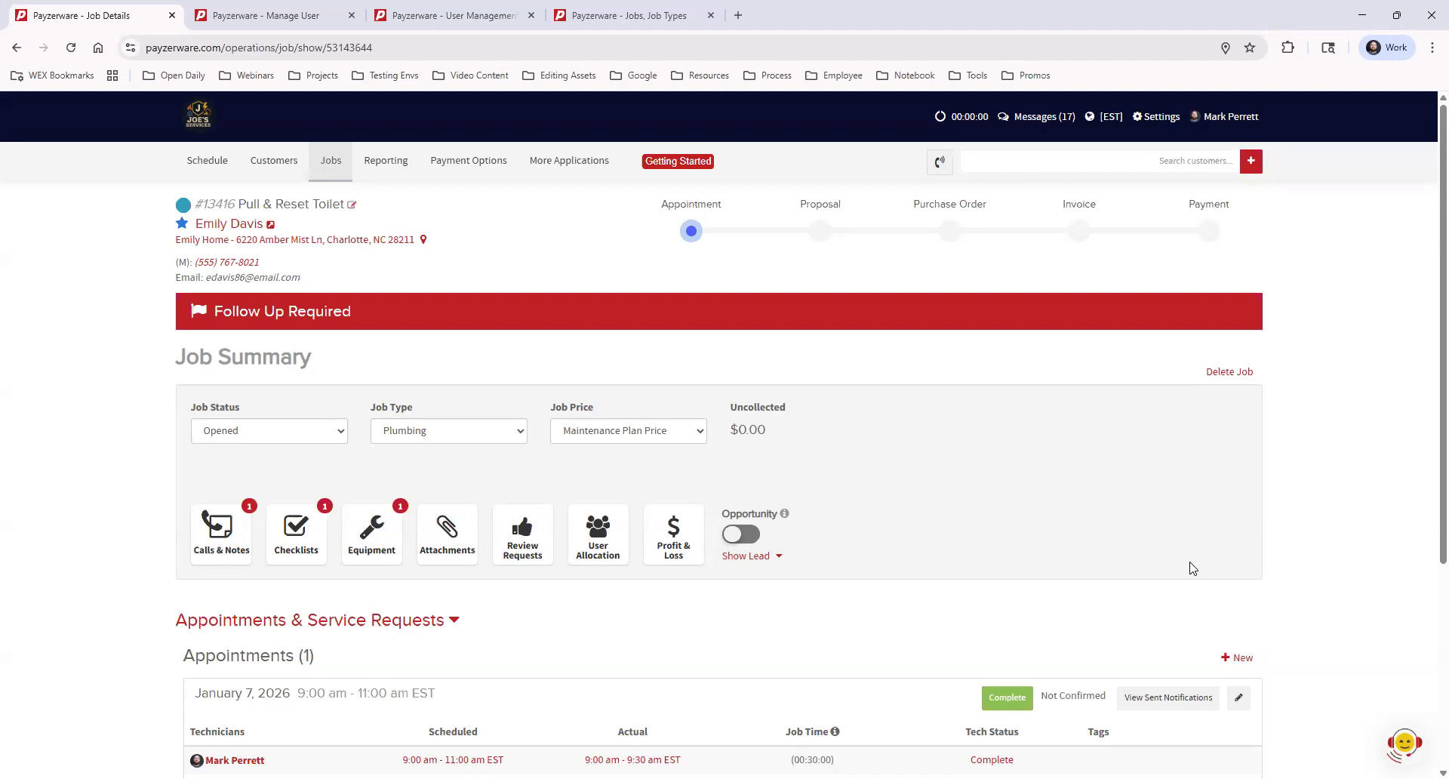
scroll(1295, 444, "down", 3)
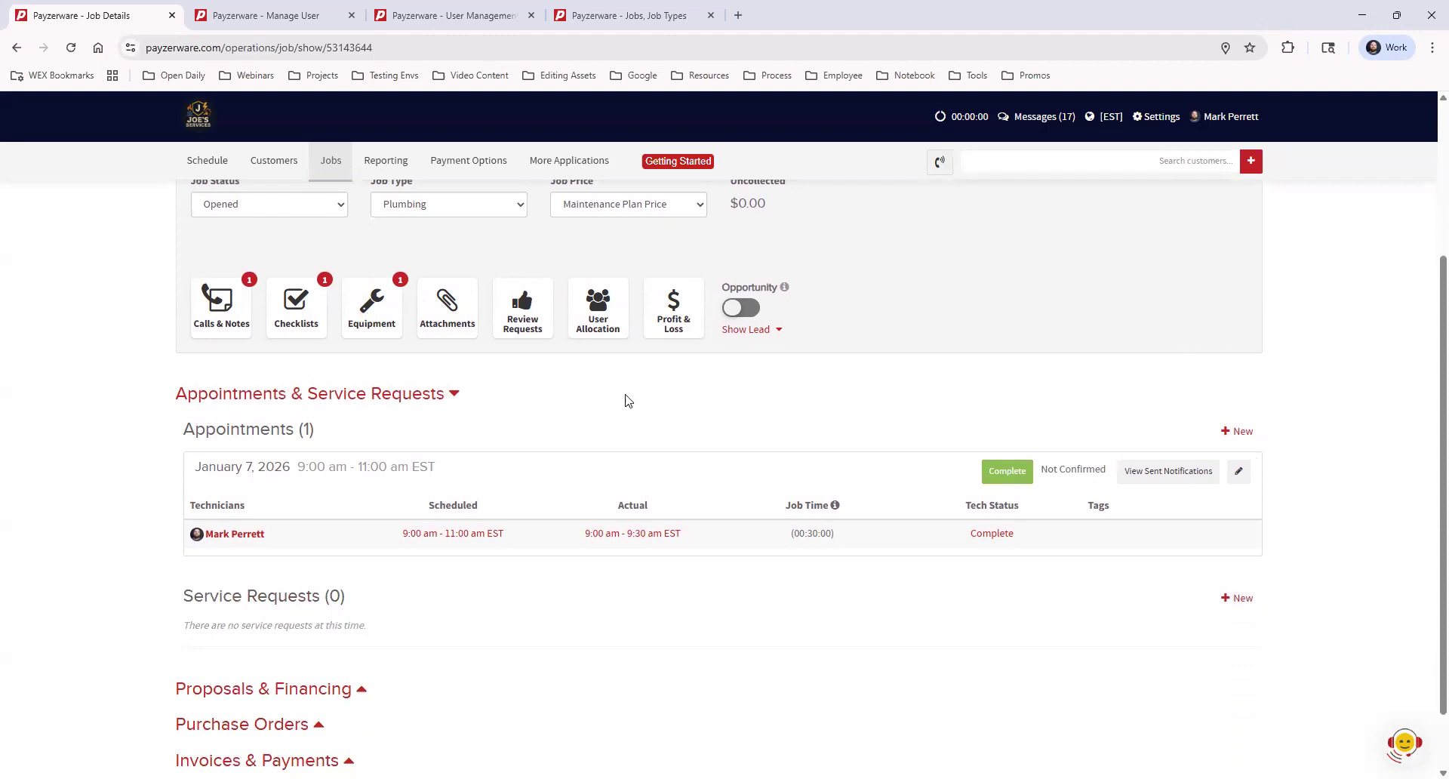
Schedule a Jan 7, 11:00 am–1:00 pm appointment with a primary tech and call note 'art recieved: 12324'
left_click(1243, 434)
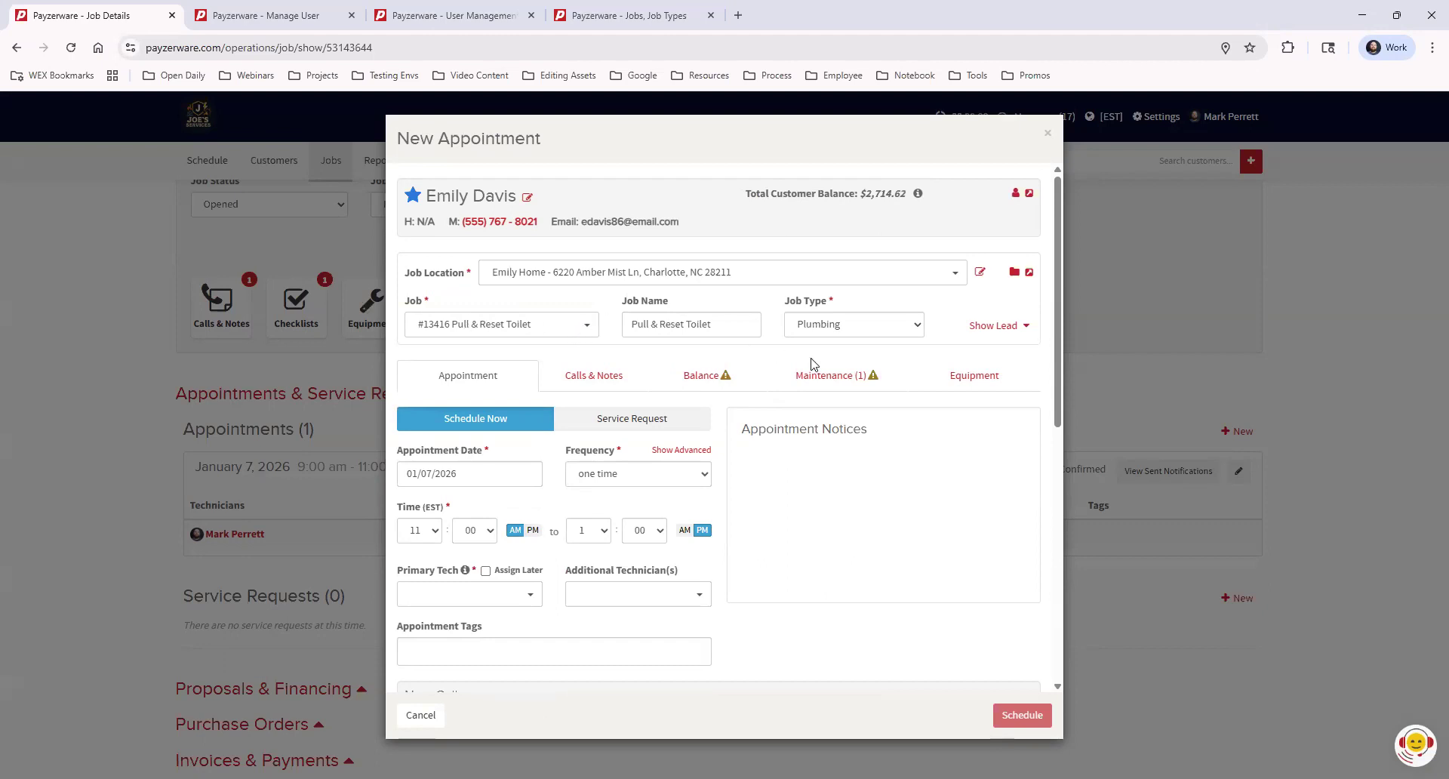
left_click(478, 592)
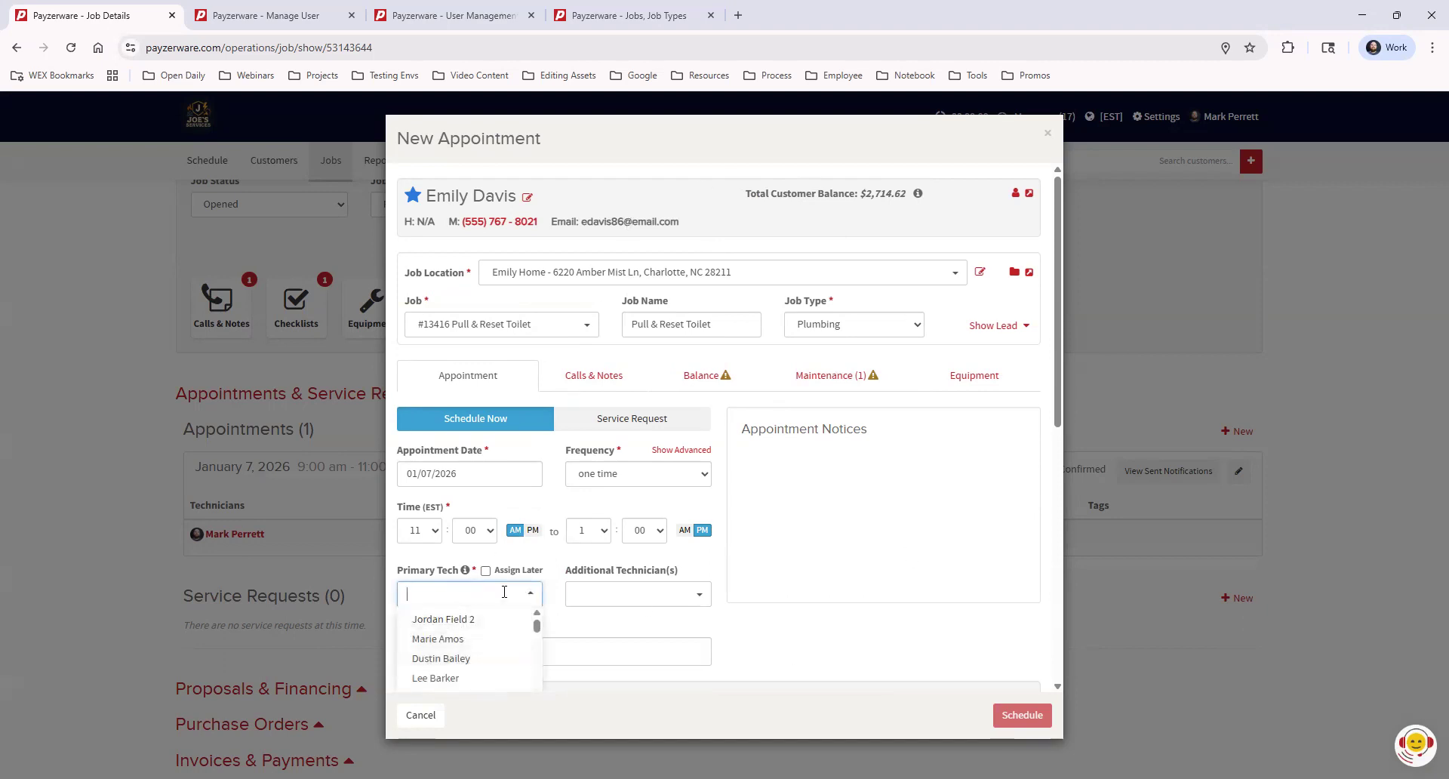
type("mark")
left_click(483, 620)
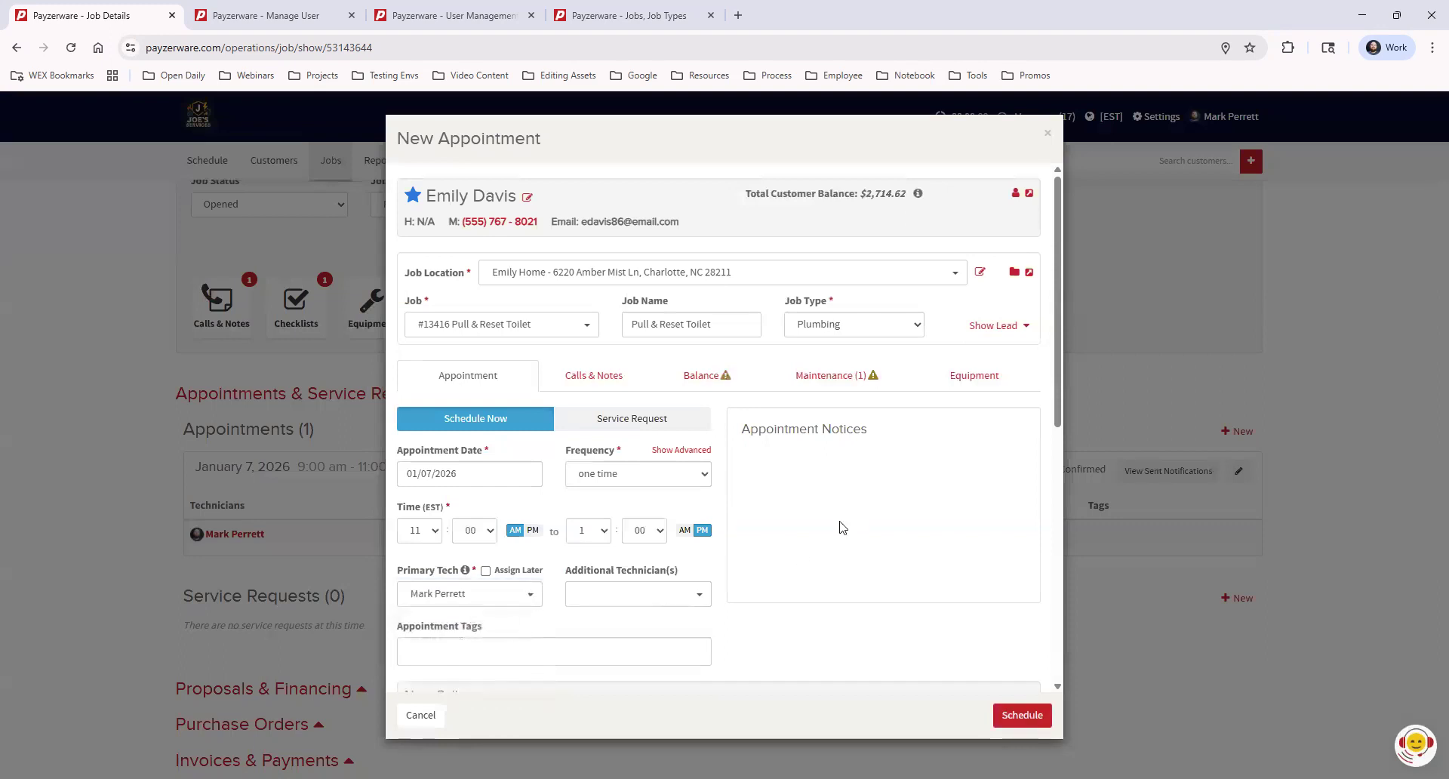
scroll(668, 539, "down", 2)
scroll(574, 528, "down", 2)
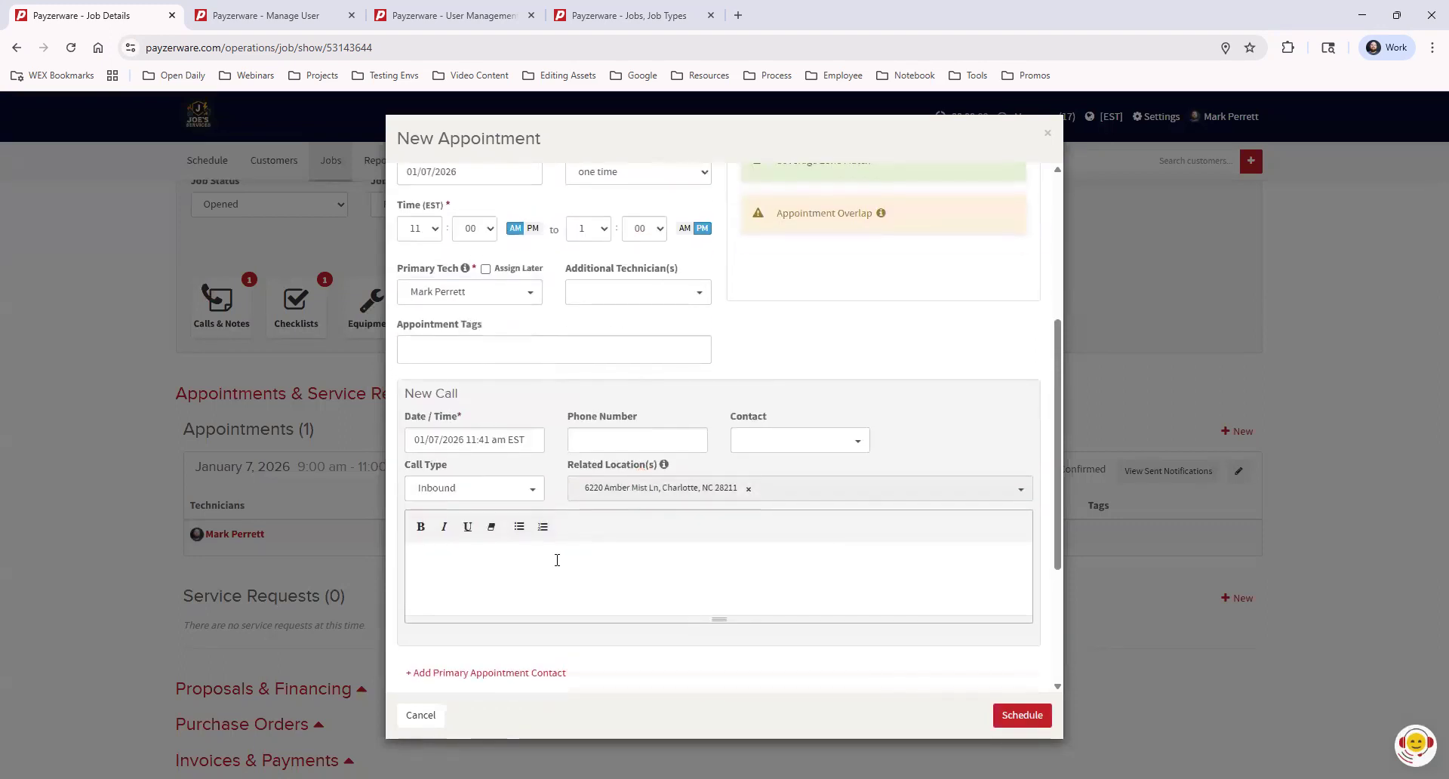
type("art recieve")
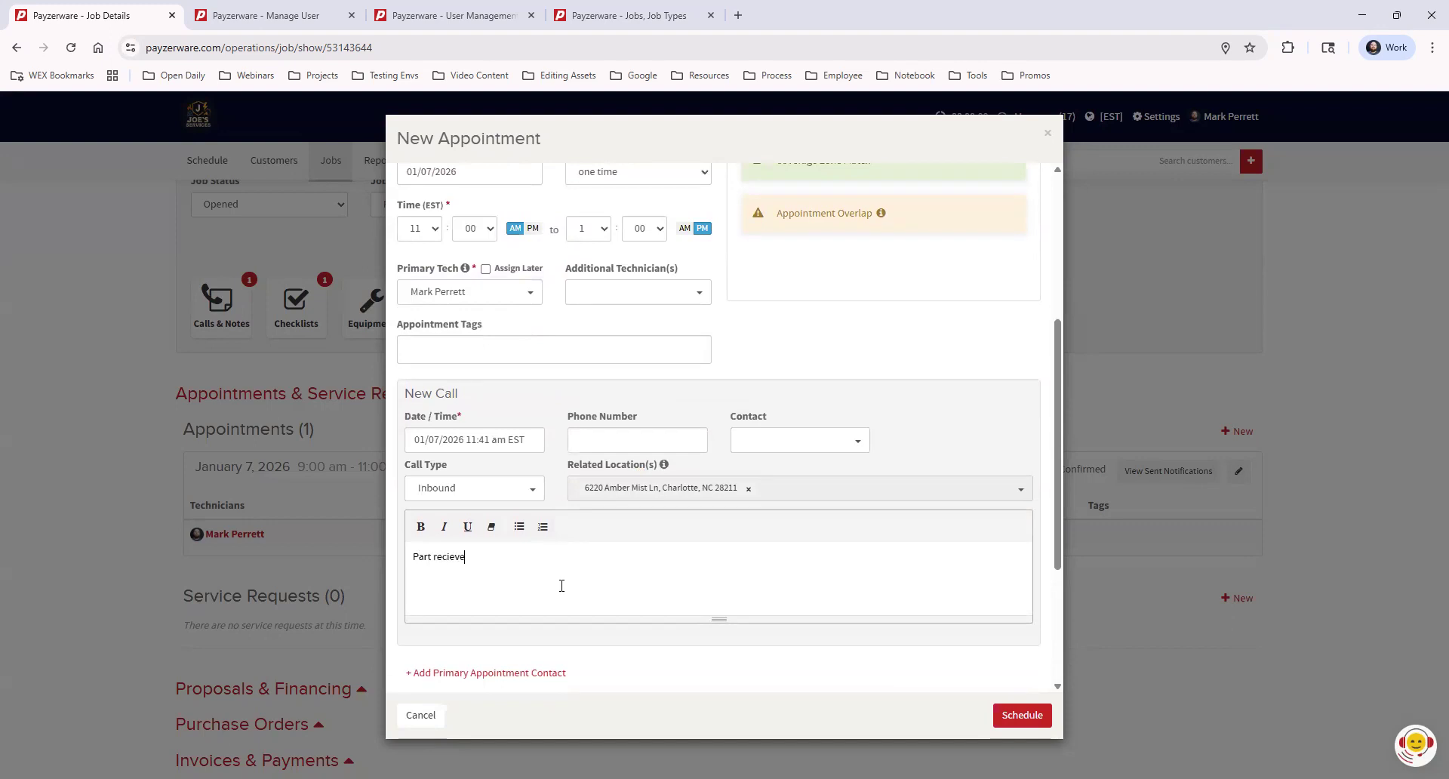
type("d: 12324")
left_click(1010, 713)
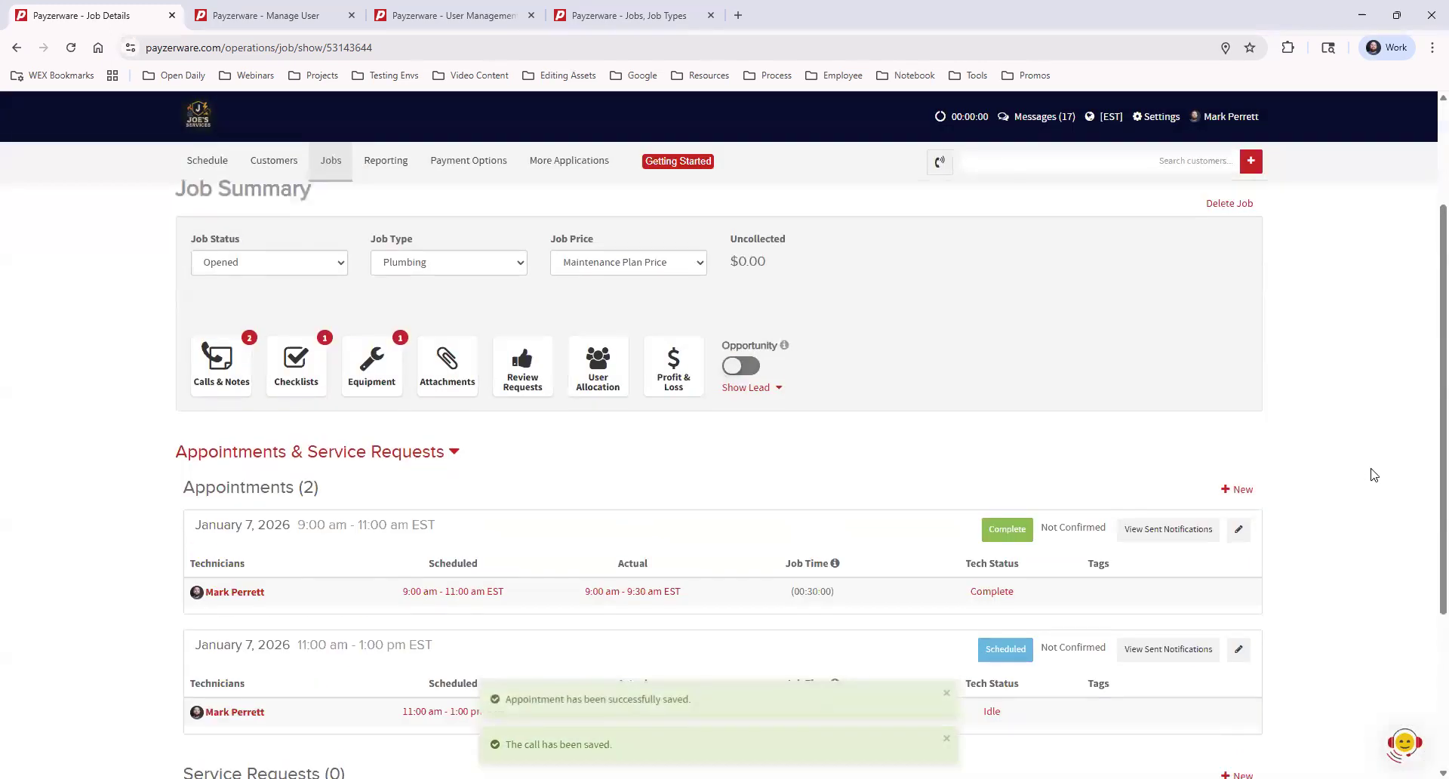
scroll(466, 717, "down", 1)
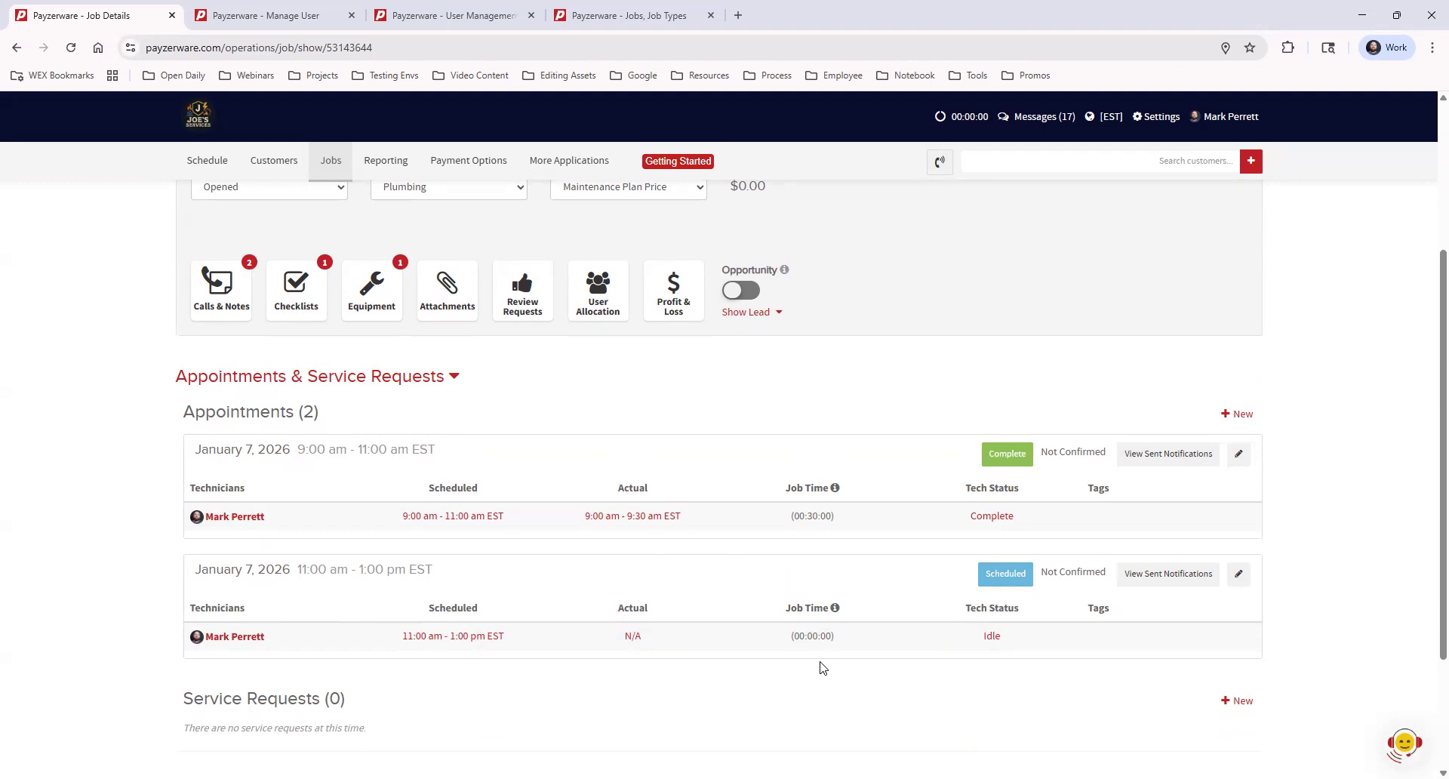
Set the second appointment's technician status to Complete
left_click(992, 636)
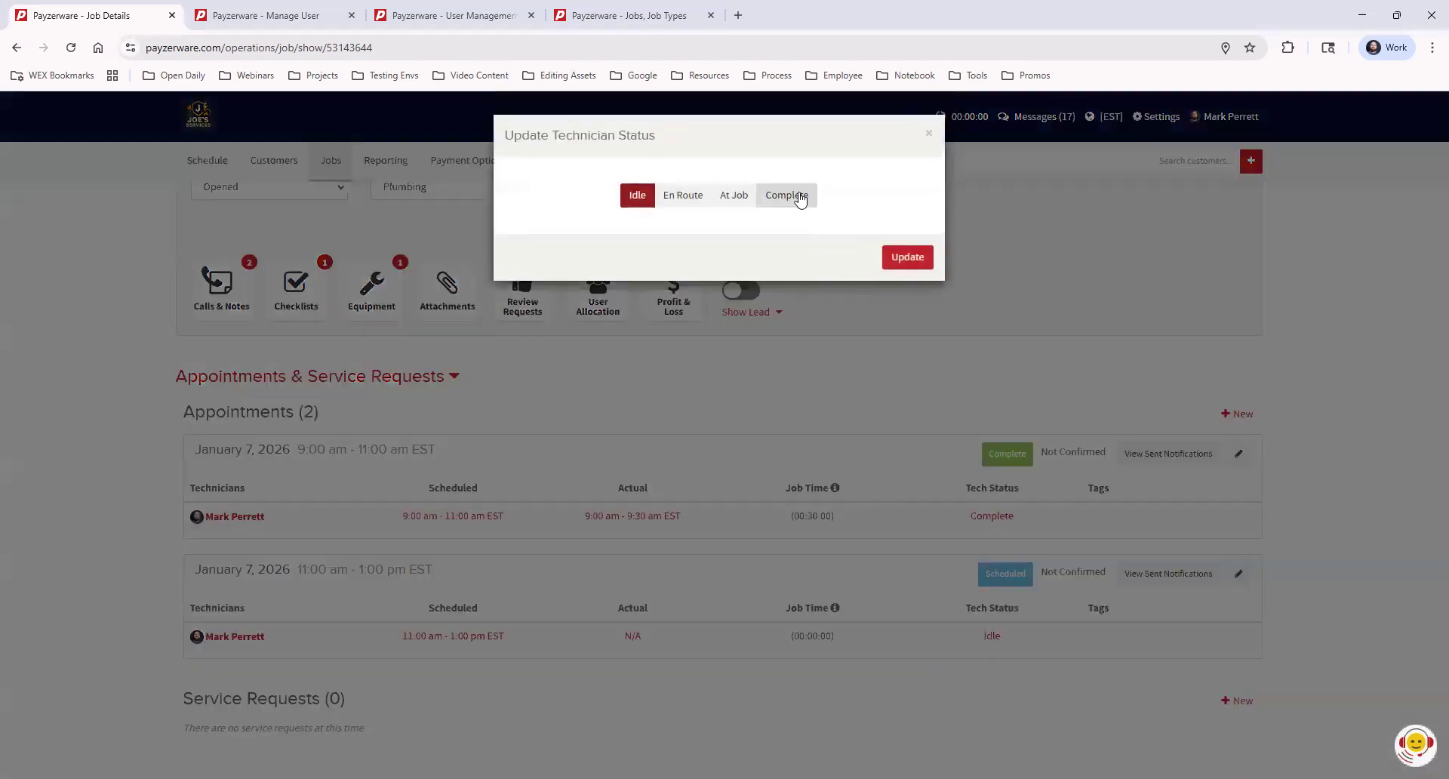
left_click(800, 197)
left_click(907, 310)
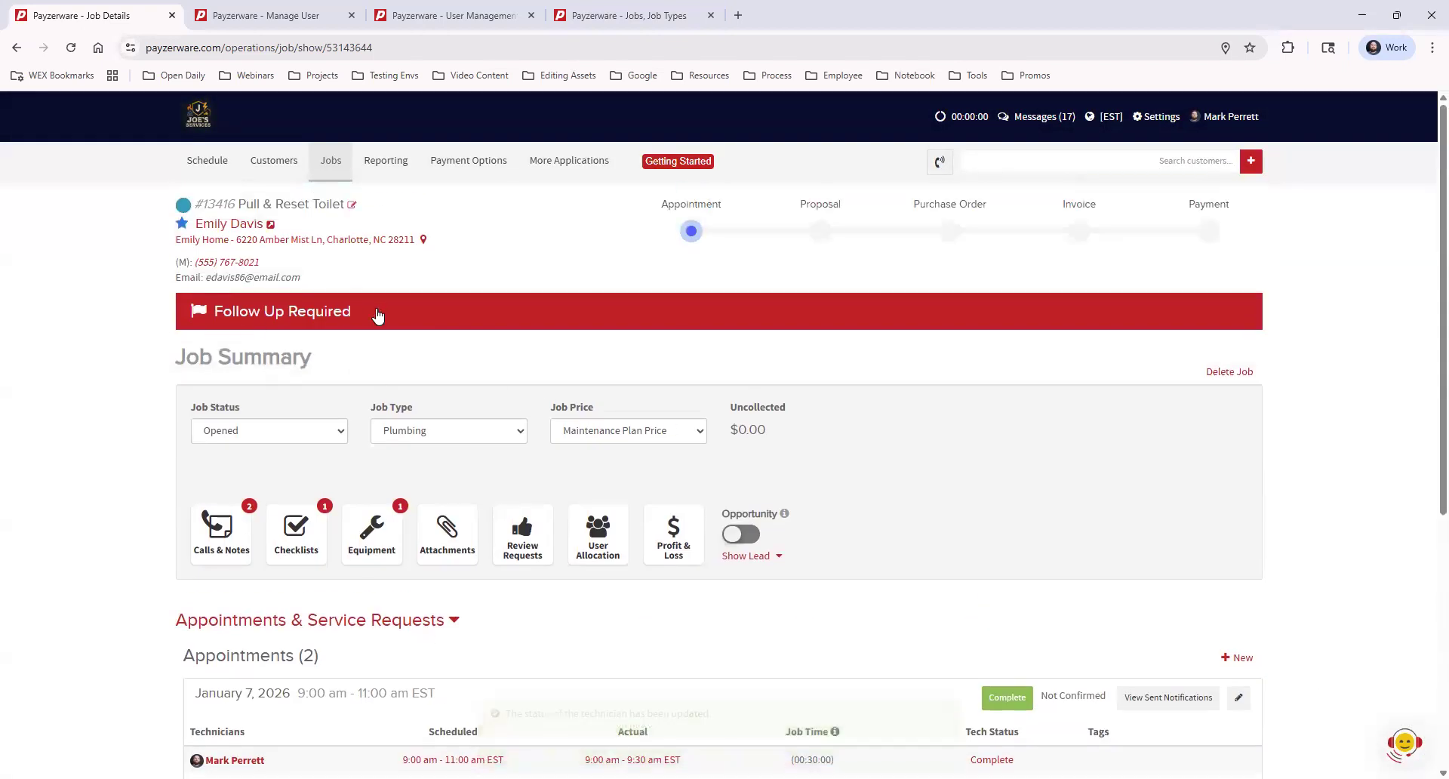
Mark the follow-up flag complete with the note 'Part installed. life is good!'
left_click(436, 318)
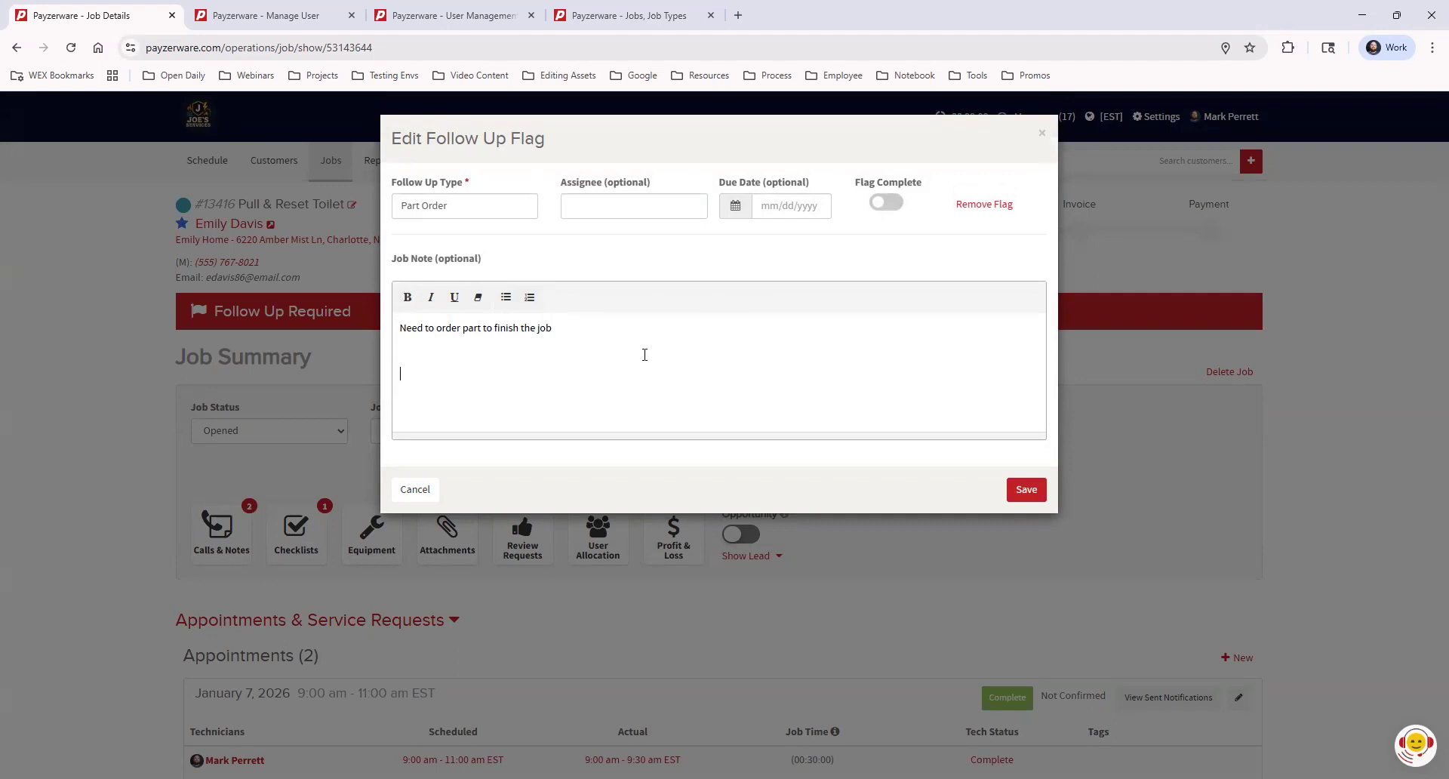
type("Part installed.")
type(" life is good!")
left_click(900, 208)
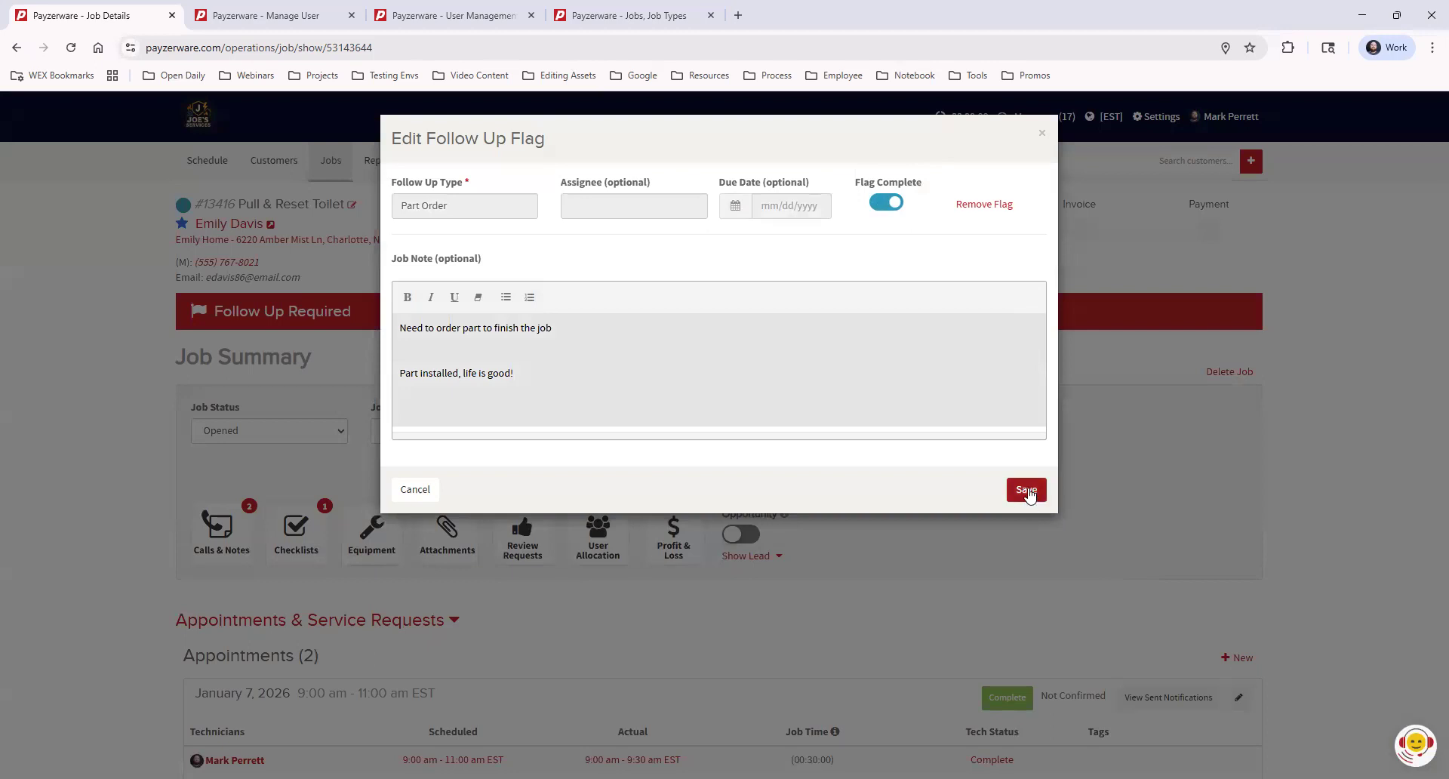
left_click(1027, 489)
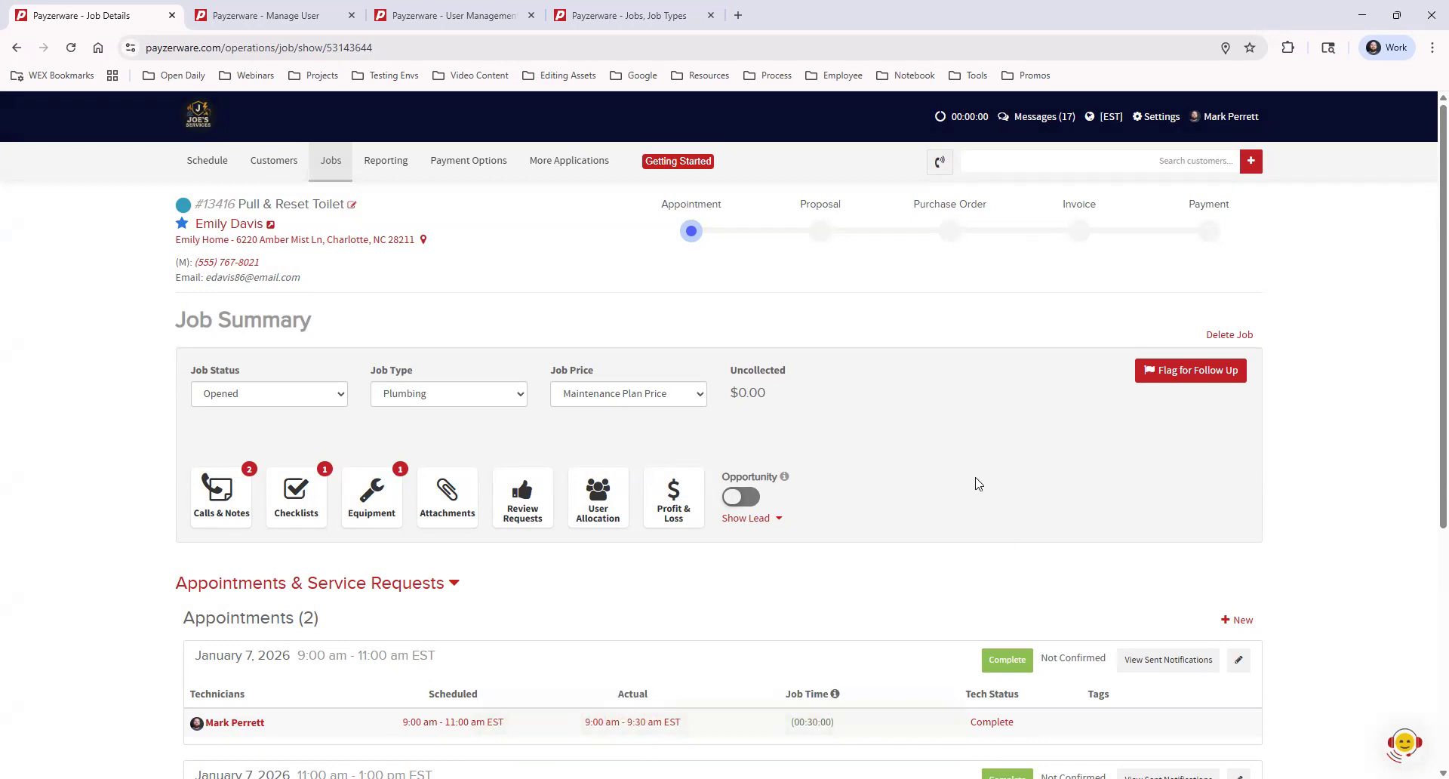
Review both appointments on the job page, then go to the Wed Jan 7 schedule calendar
scroll(967, 392, "down", 1)
scroll(967, 392, "down", 2)
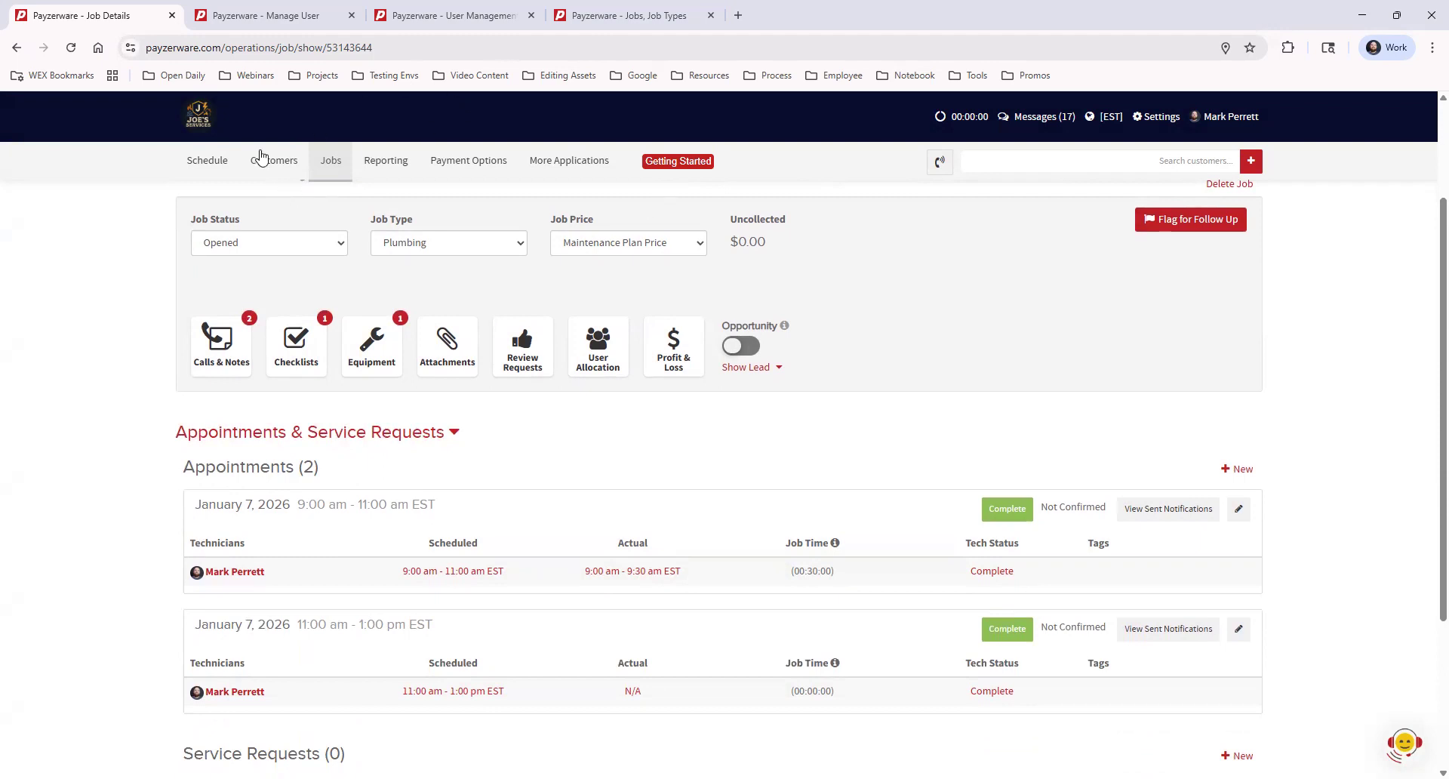
left_click(202, 158)
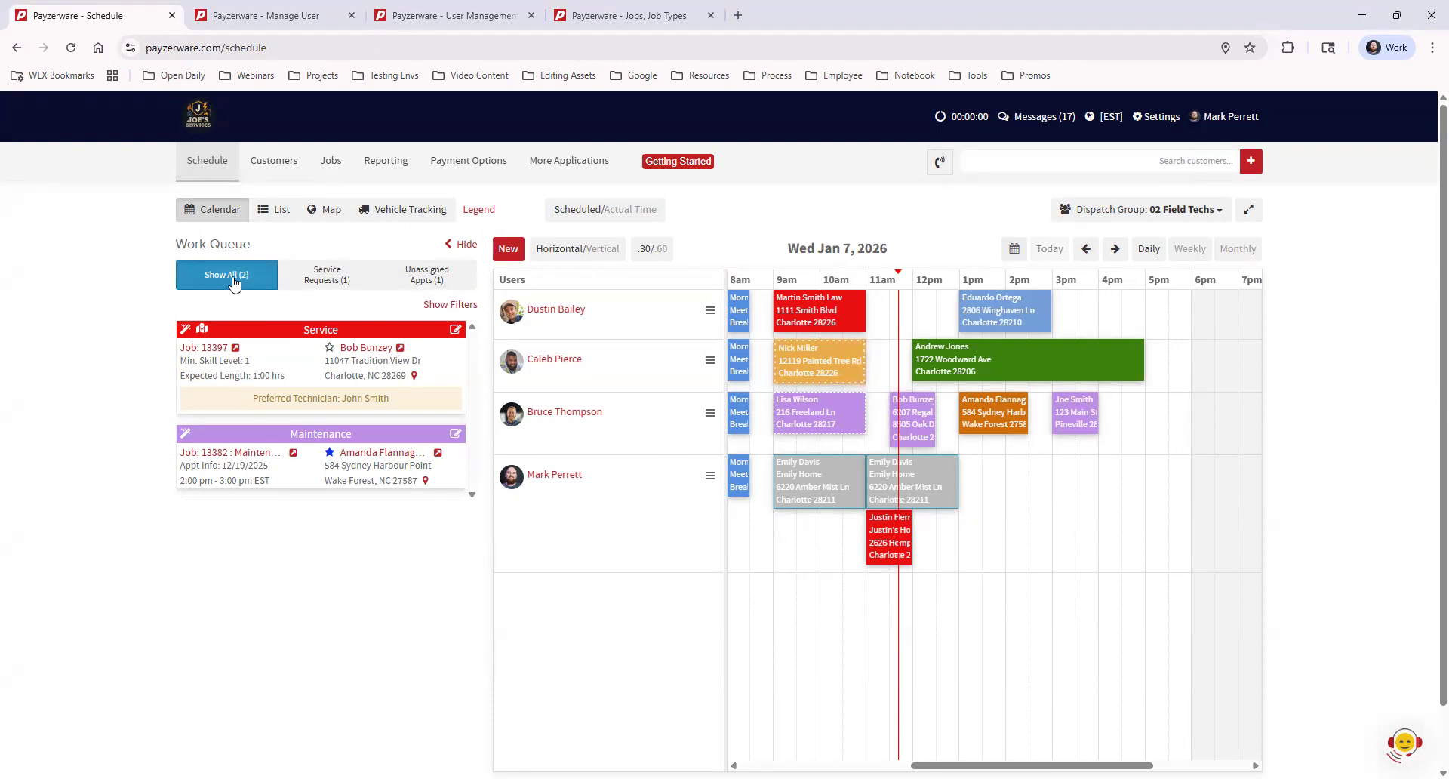
Filter the work queue to service requests, briefly checking unassigned appointments first
left_click(321, 278)
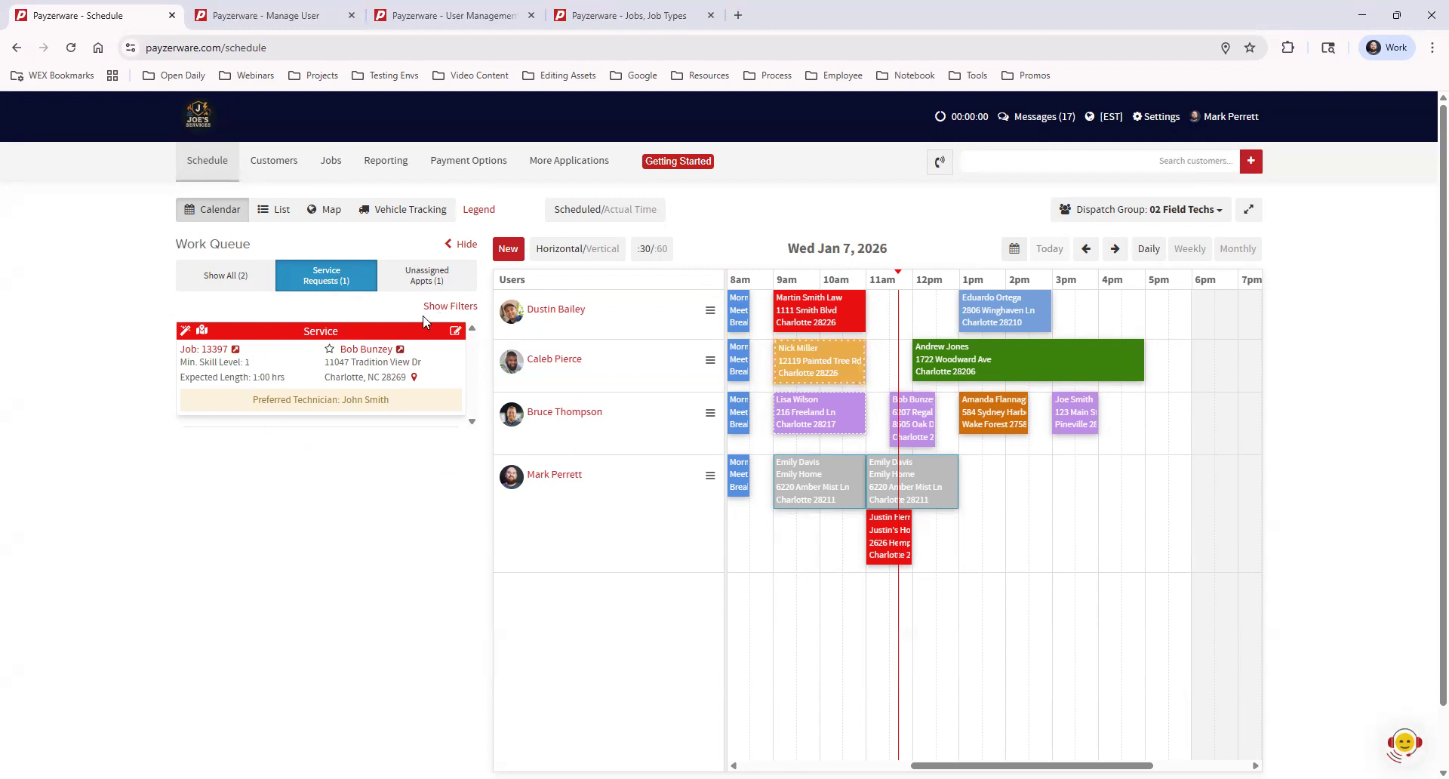
left_click(434, 278)
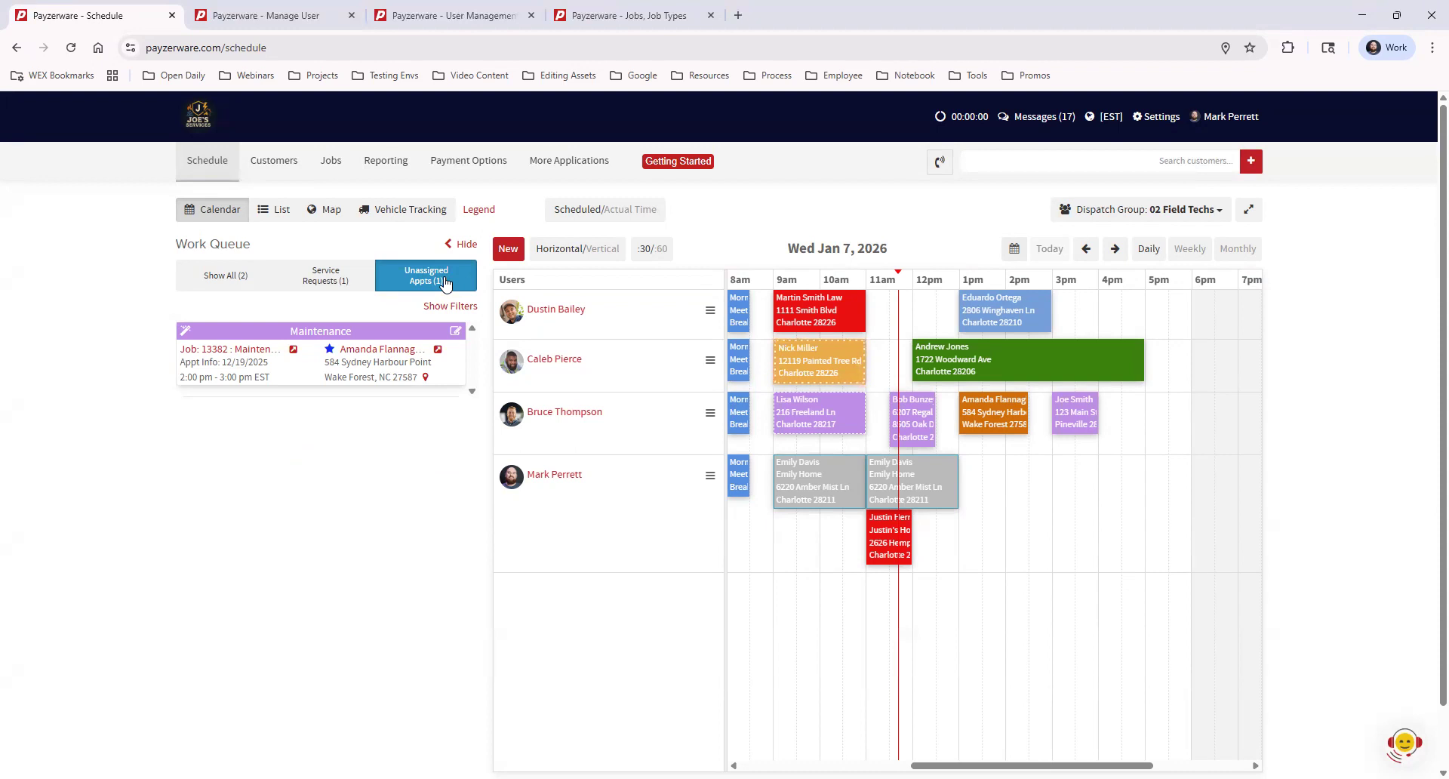
left_click(319, 278)
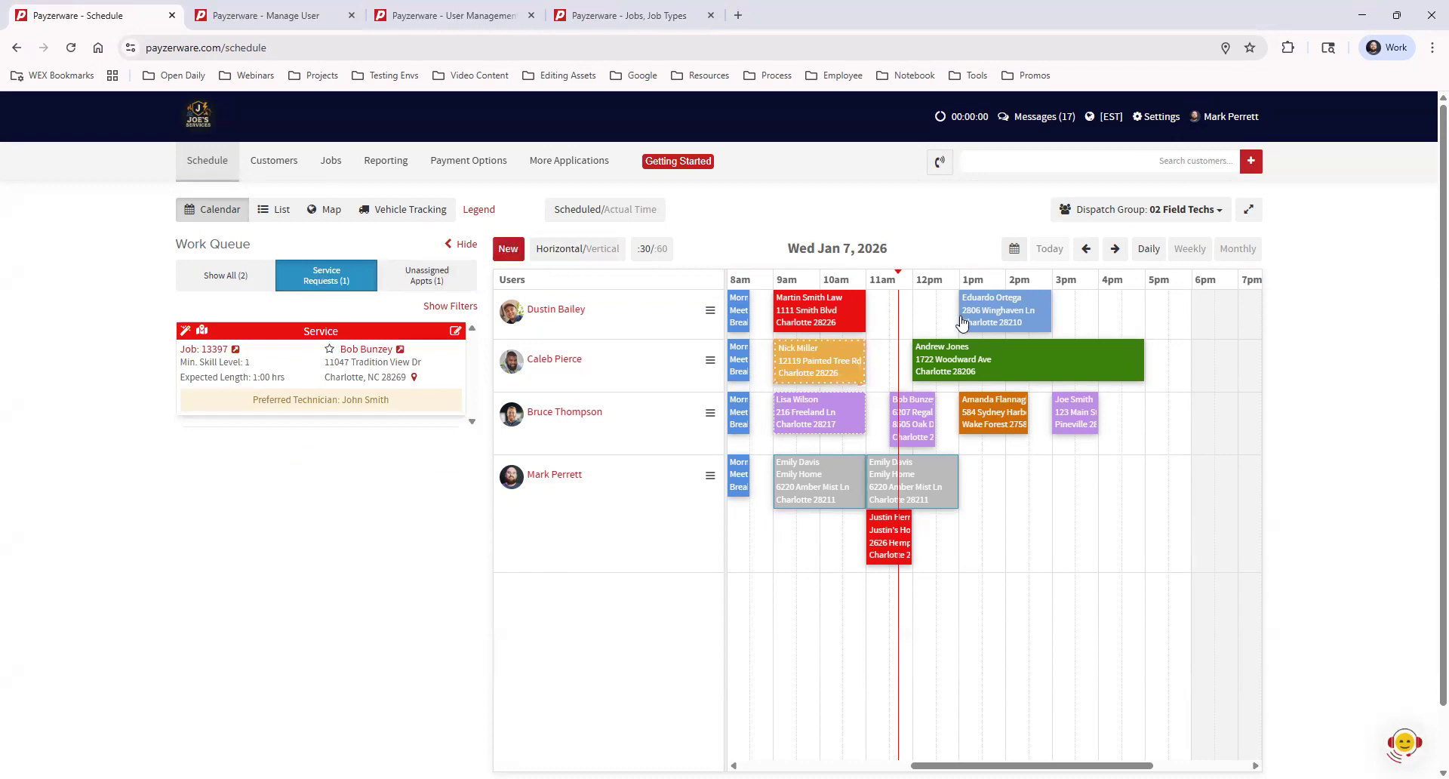
Start a new appointment and select the customer by searching their name
left_click(510, 249)
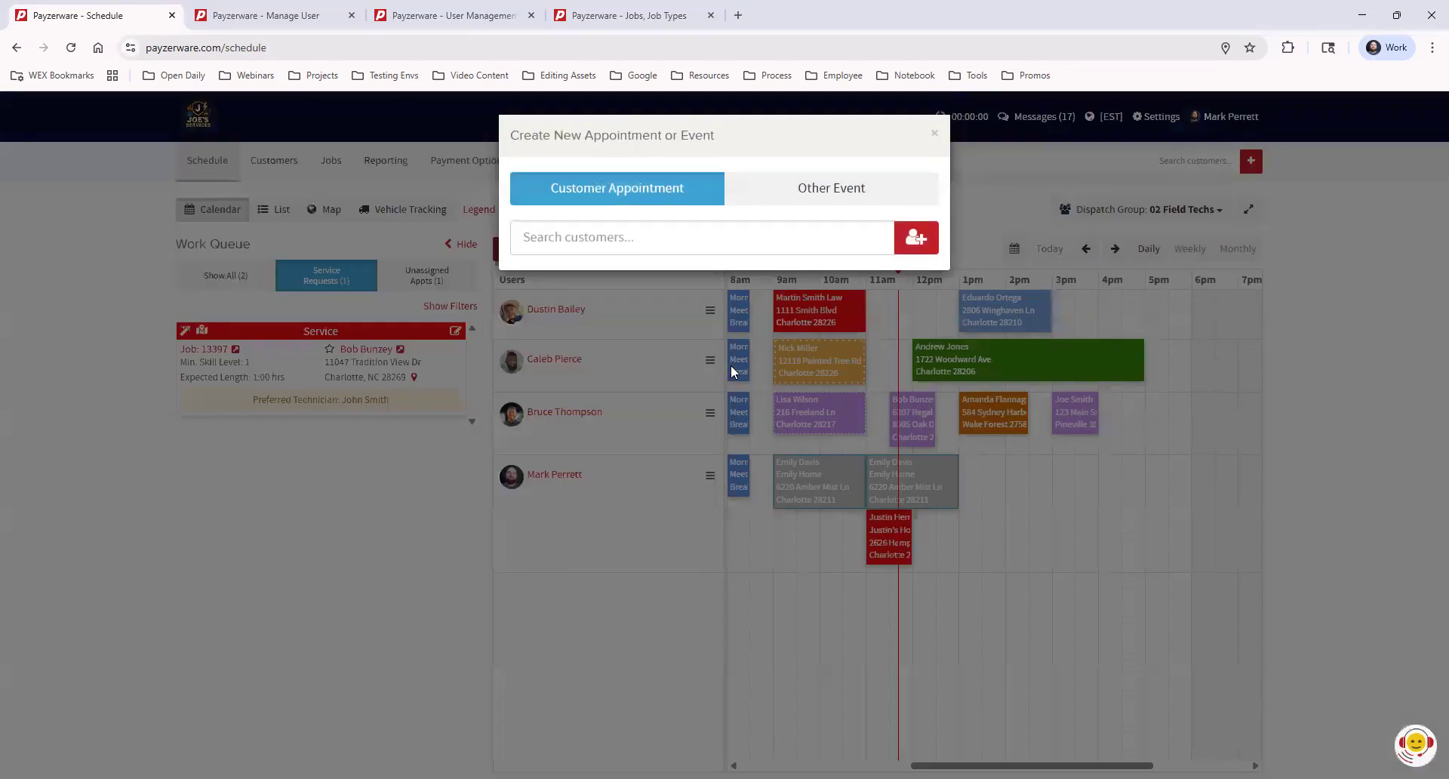
left_click(659, 237)
type("js")
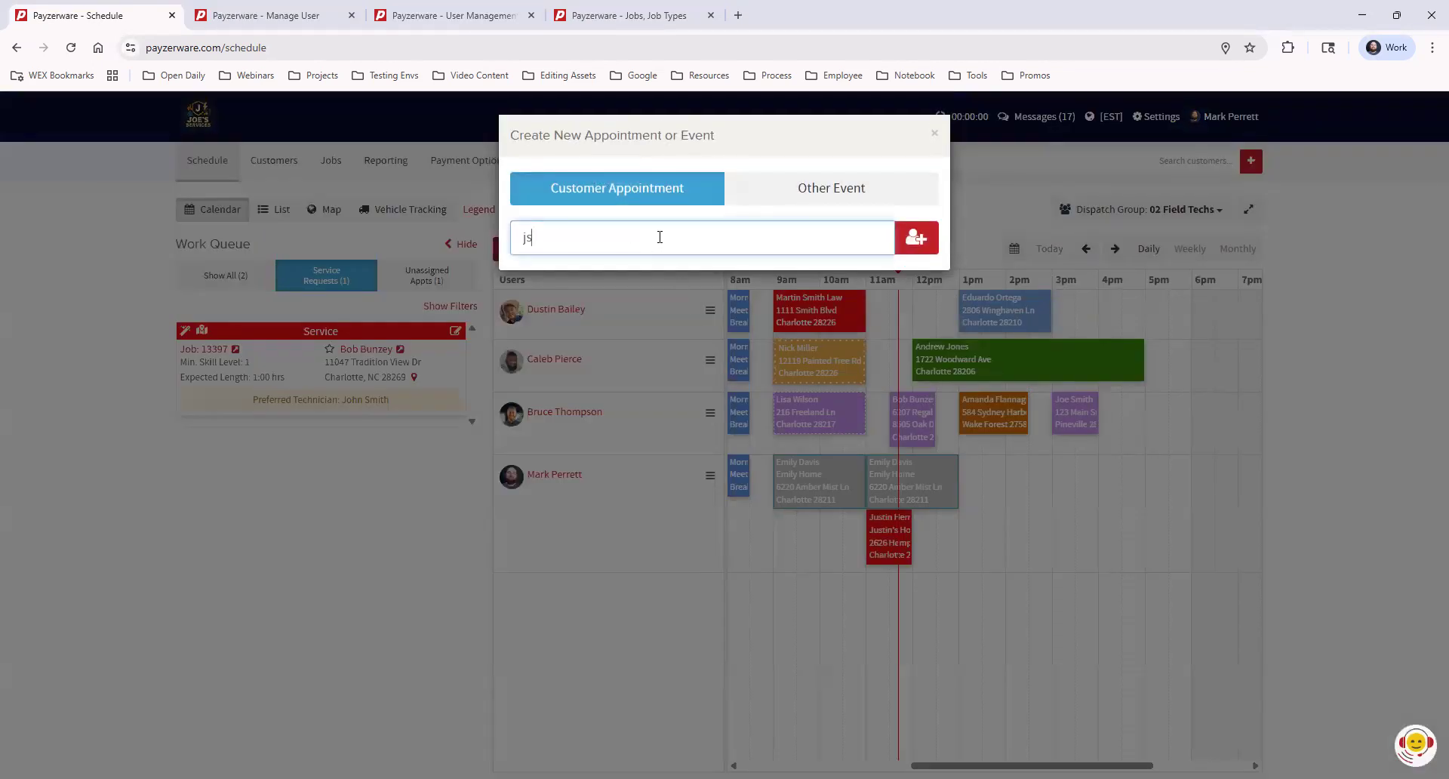
type("tinustin")
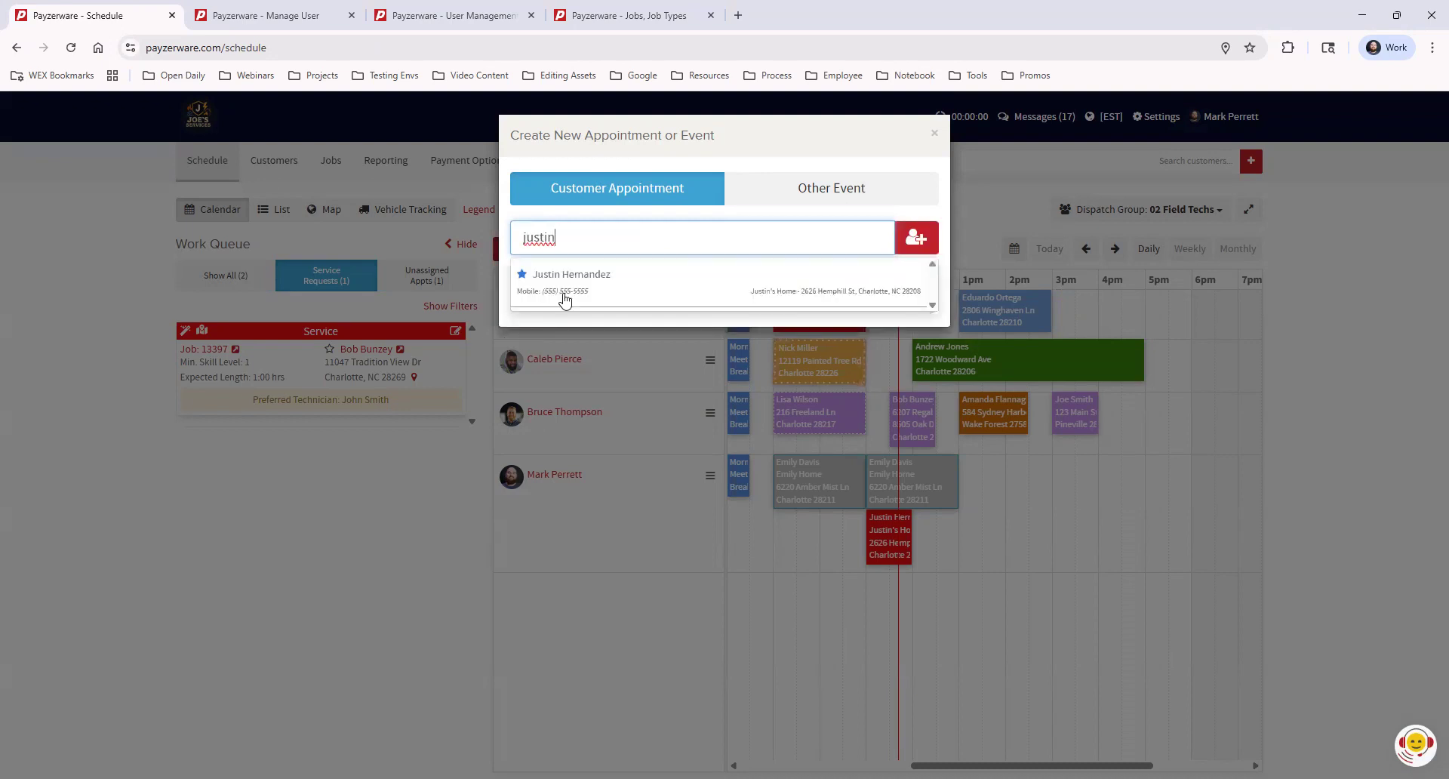
left_click(564, 296)
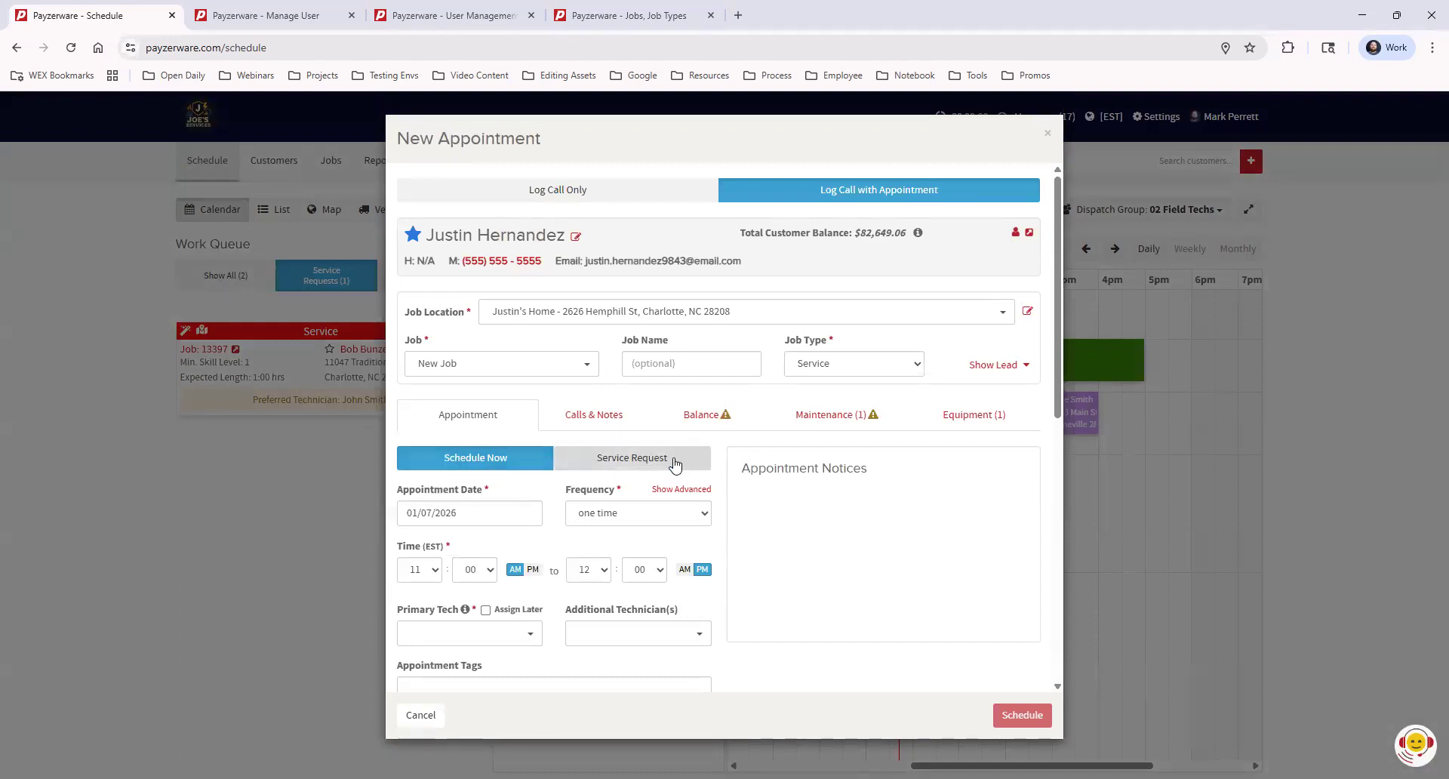
Make it a service request with no tags and minimum technician Level 1
left_click(676, 465)
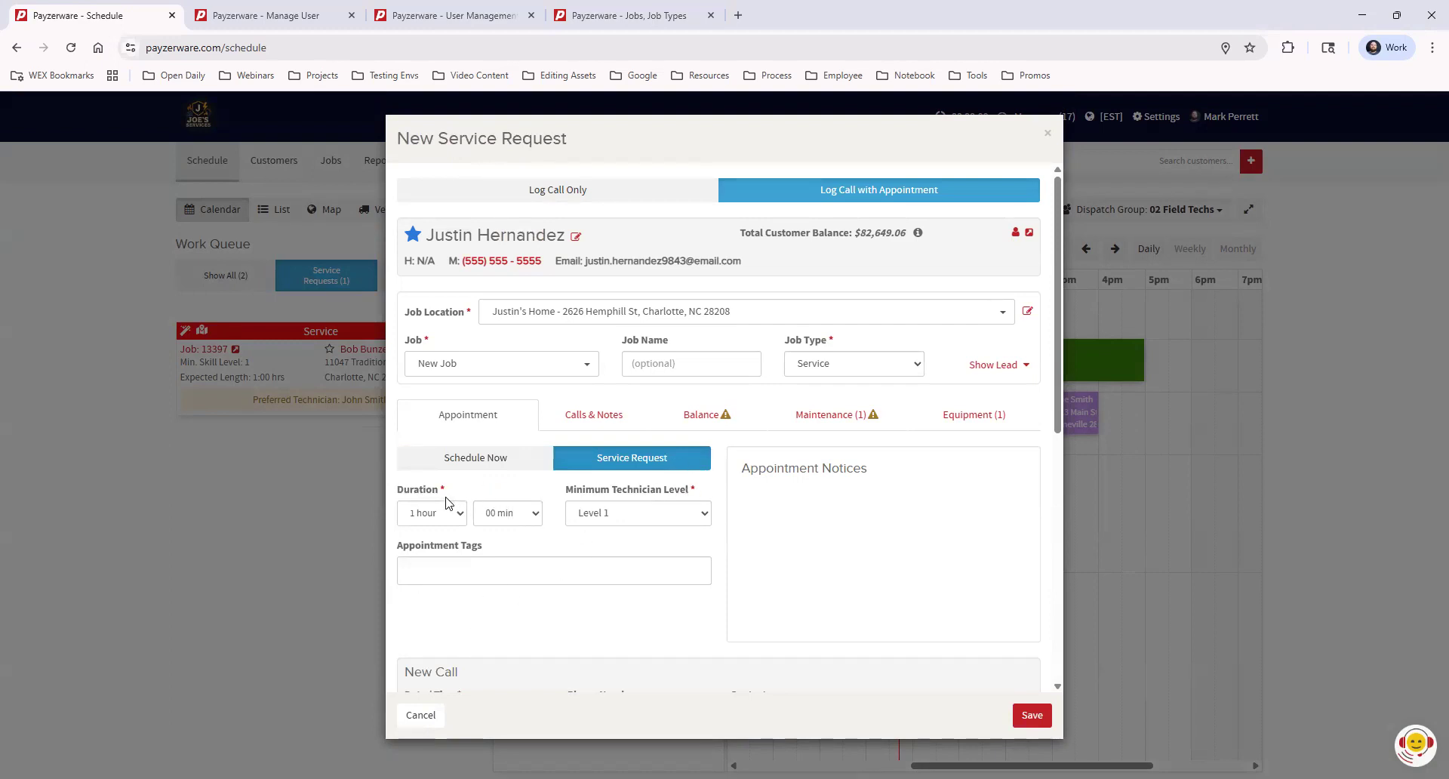
left_click(456, 572)
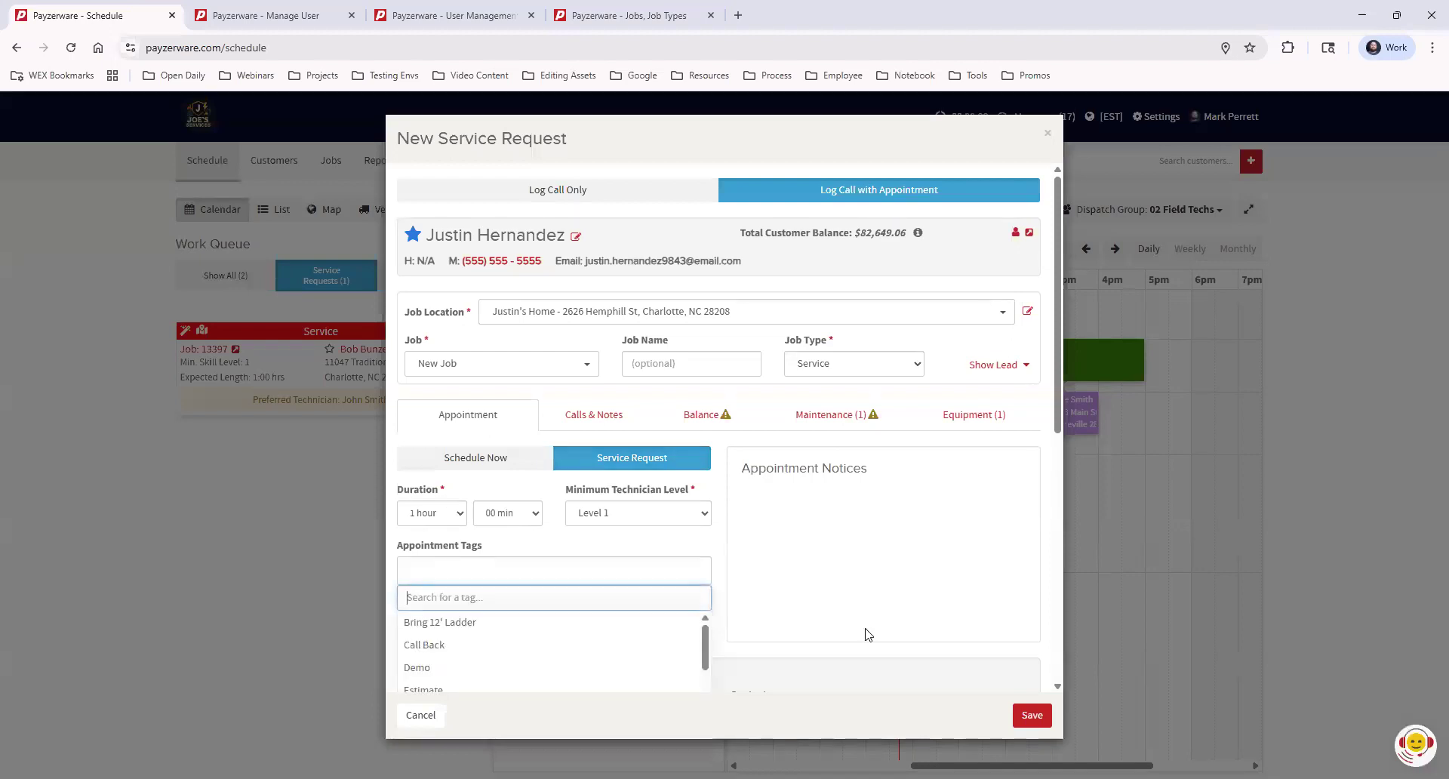
left_click(888, 521)
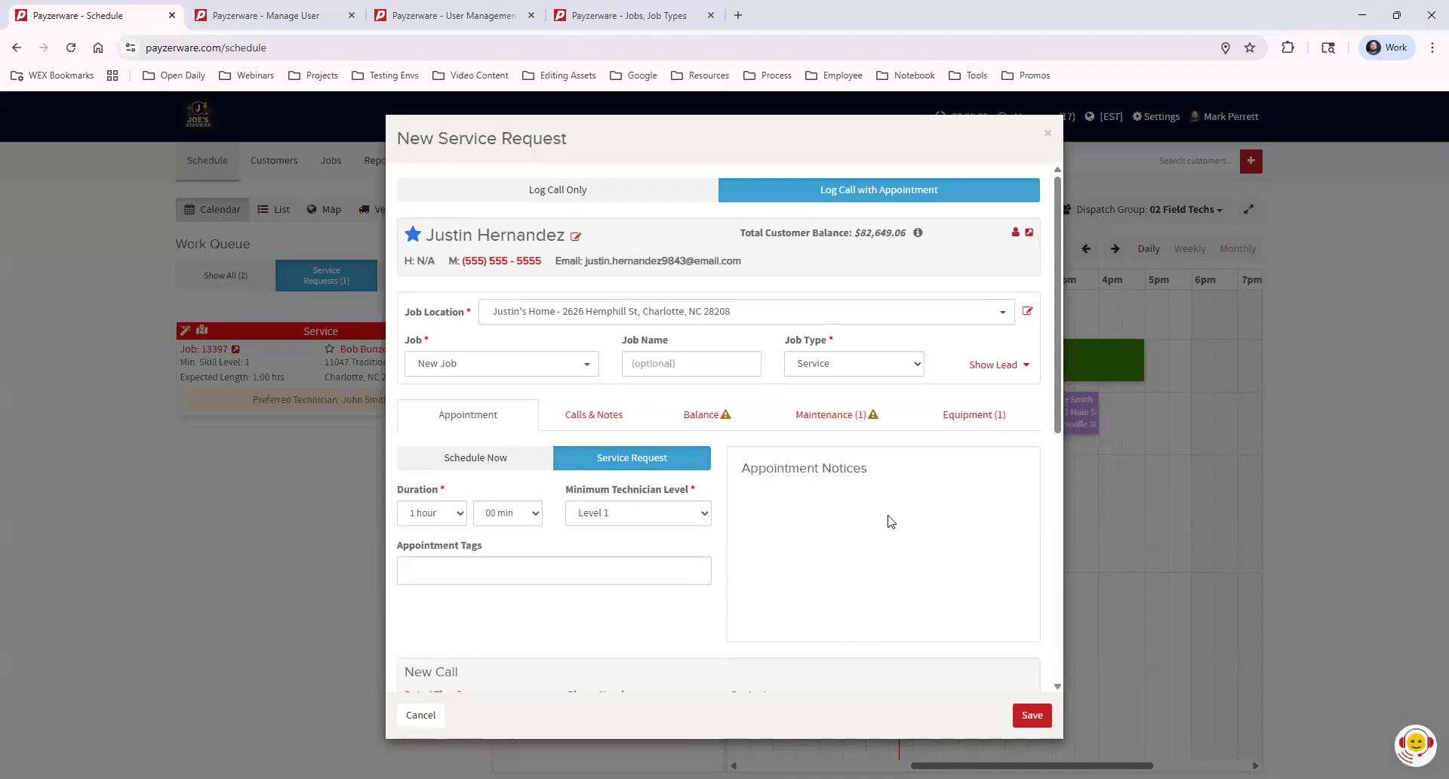
scroll(889, 521, "down", 2)
scroll(892, 521, "down", 3)
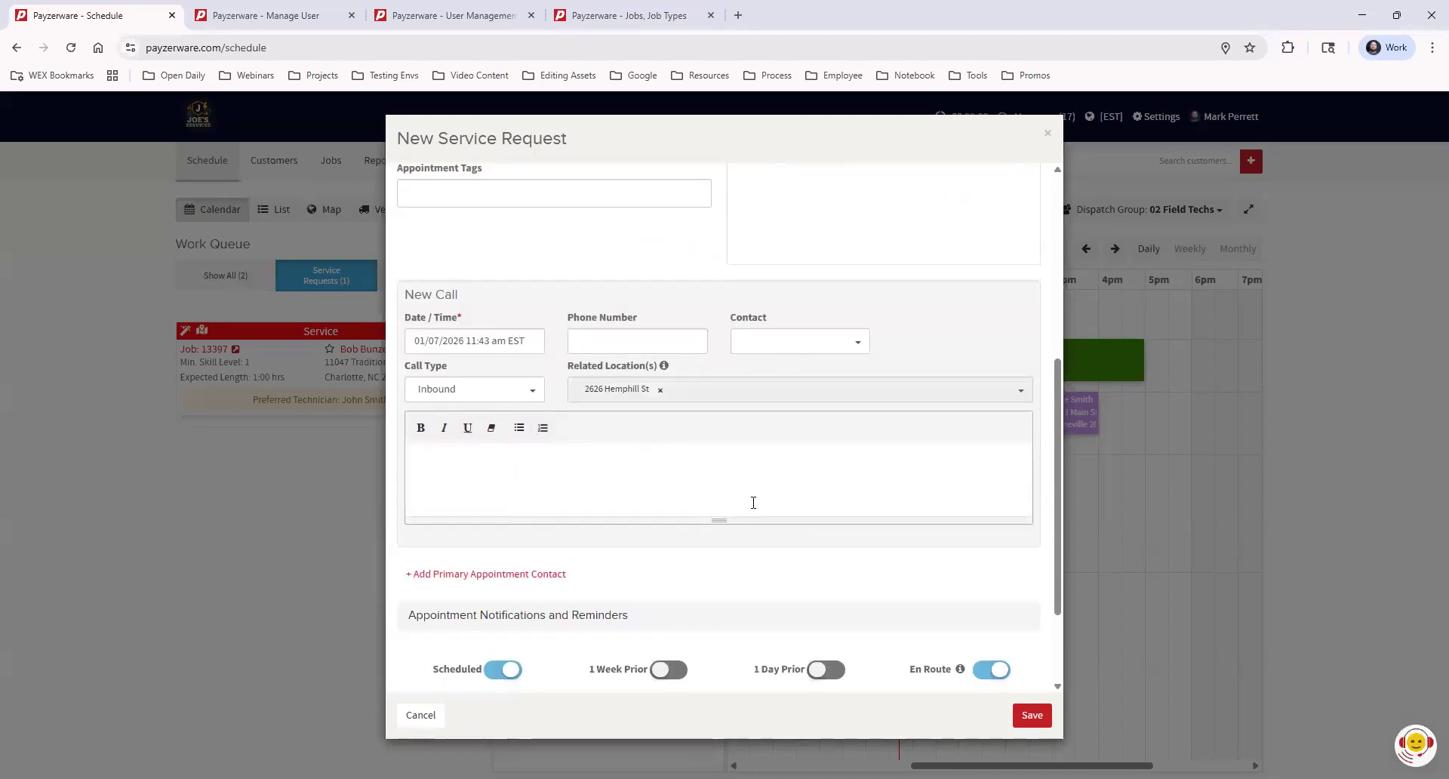
scroll(747, 502, "down", 2)
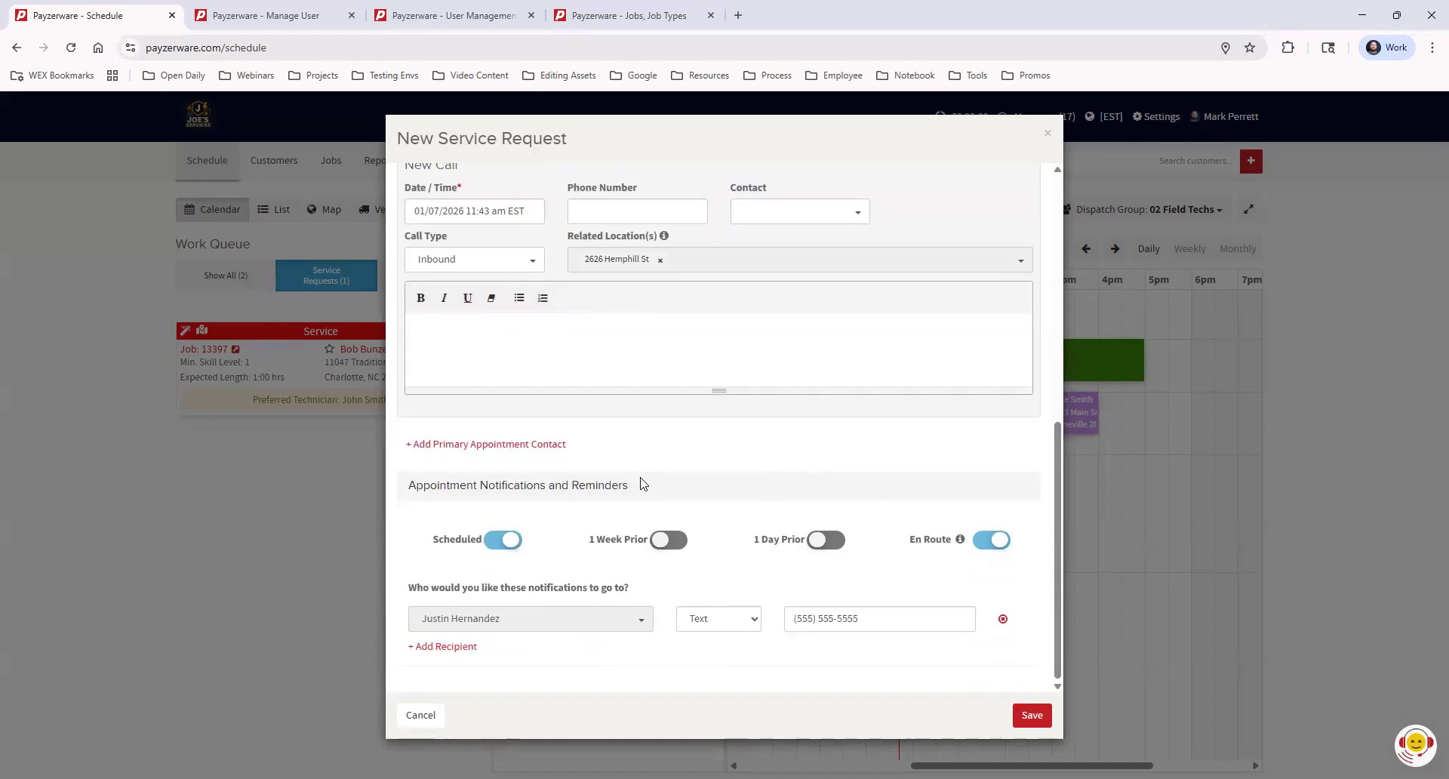
scroll(762, 541, "up", 5)
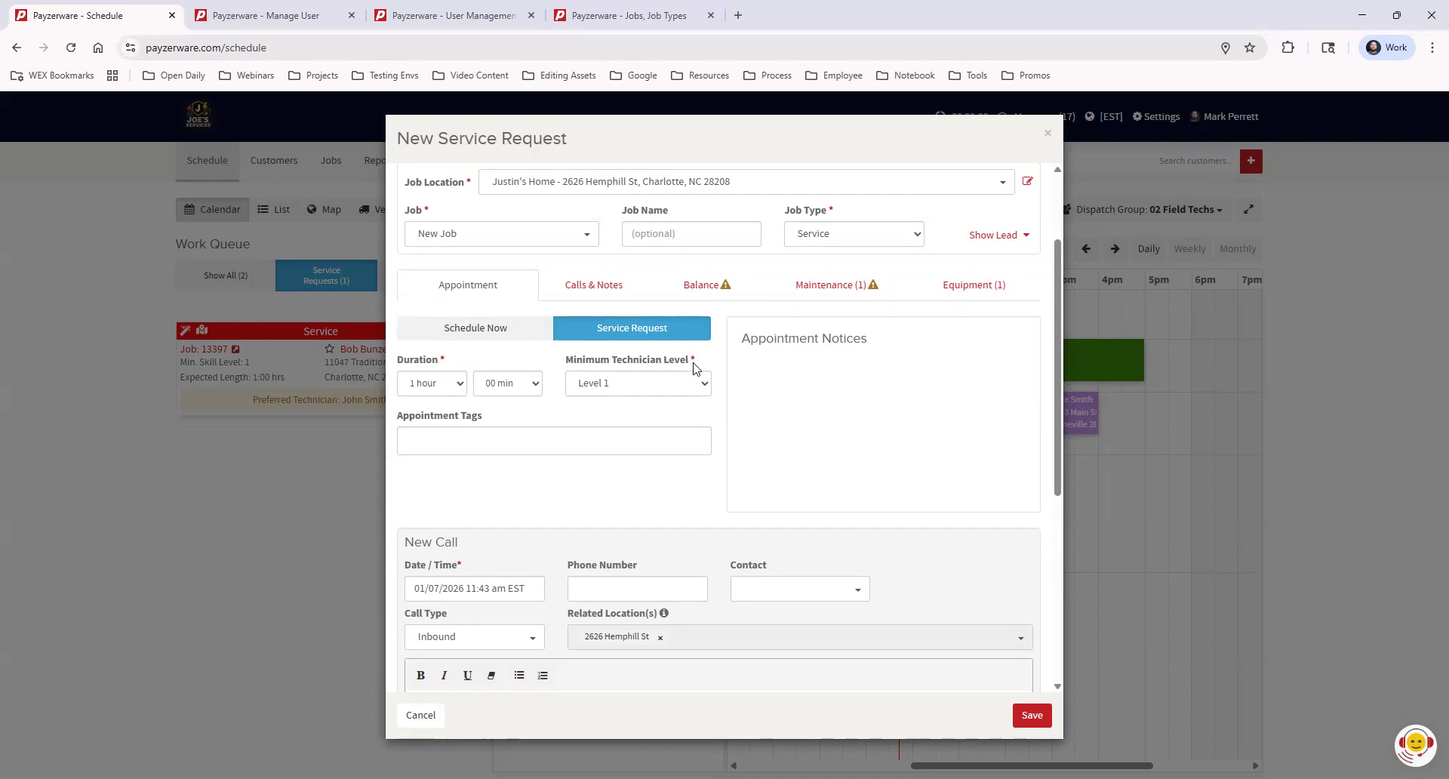
left_click(641, 386)
left_click(808, 423)
scroll(671, 324, "up", 3)
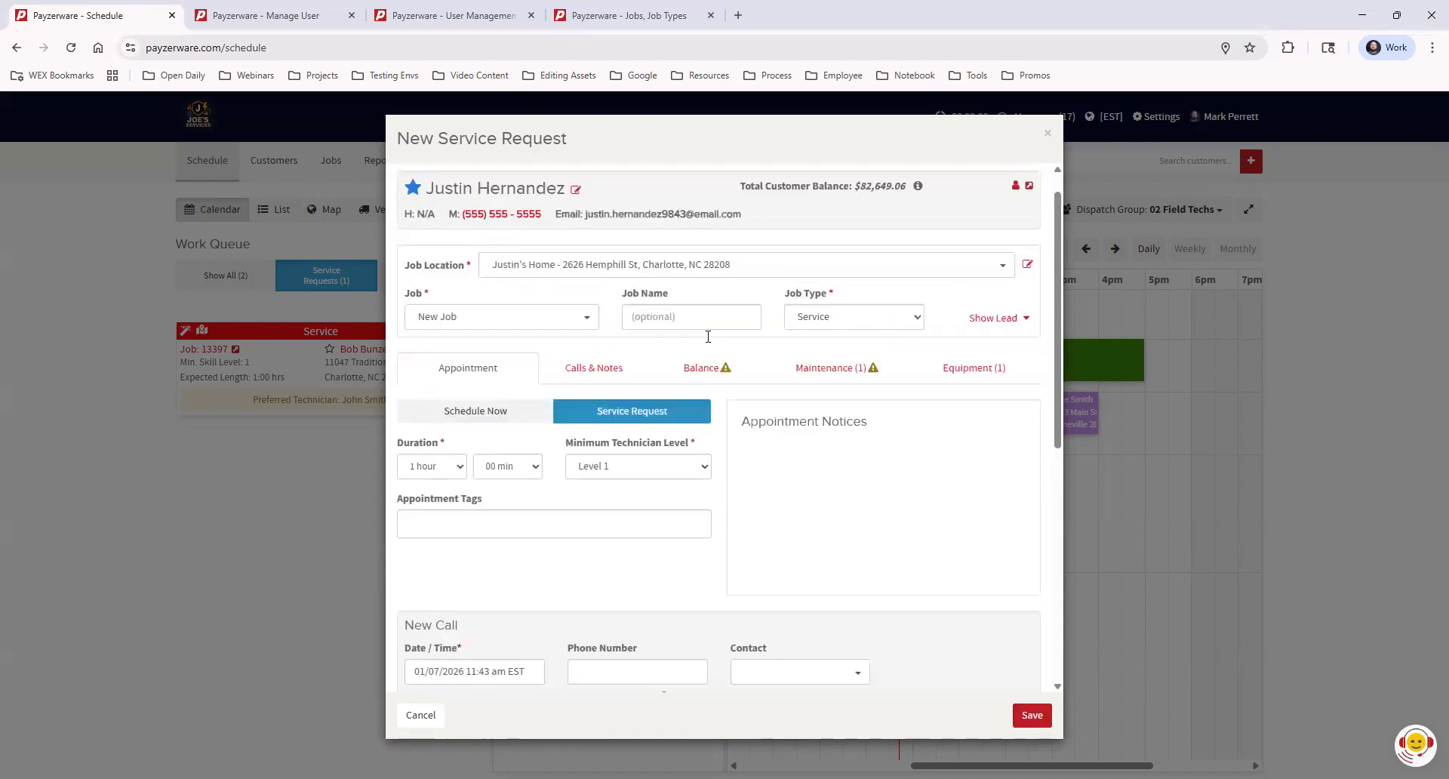
Name the job 'General Service Call' and save the service request
left_click(688, 362)
type("General Service Call")
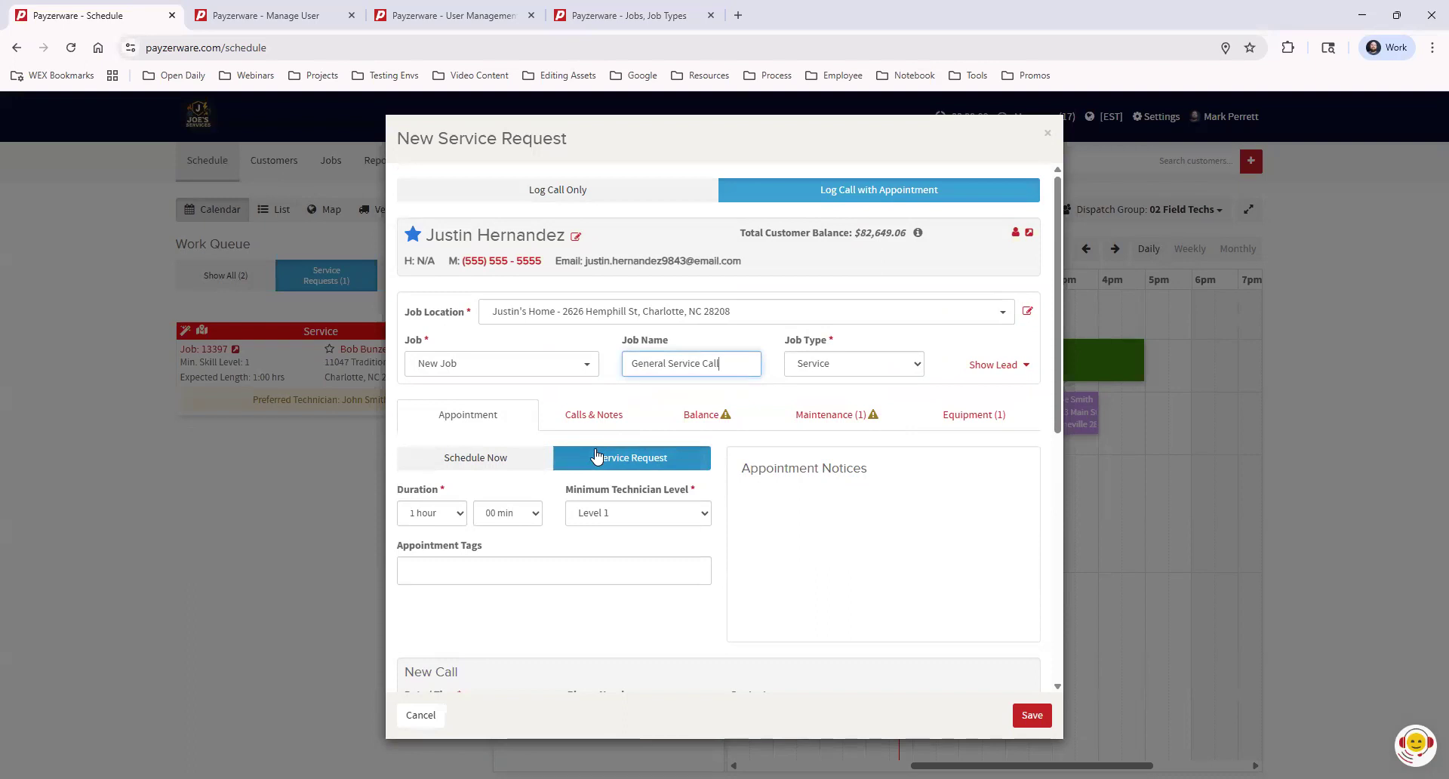
left_click(1032, 715)
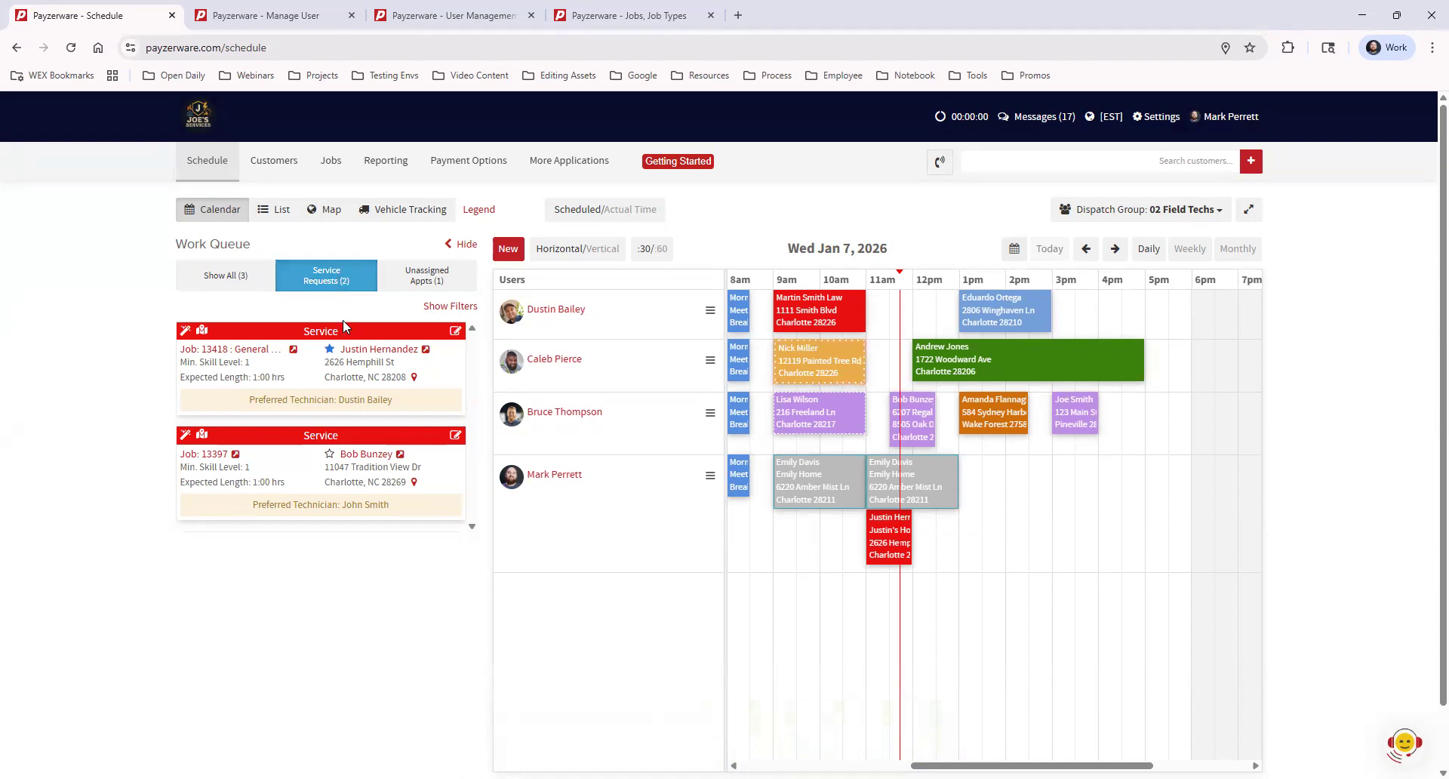
Book the new service request at 3 pm in a technician's row, then show unassigned appointments
left_click_drag(325, 332, 1070, 505)
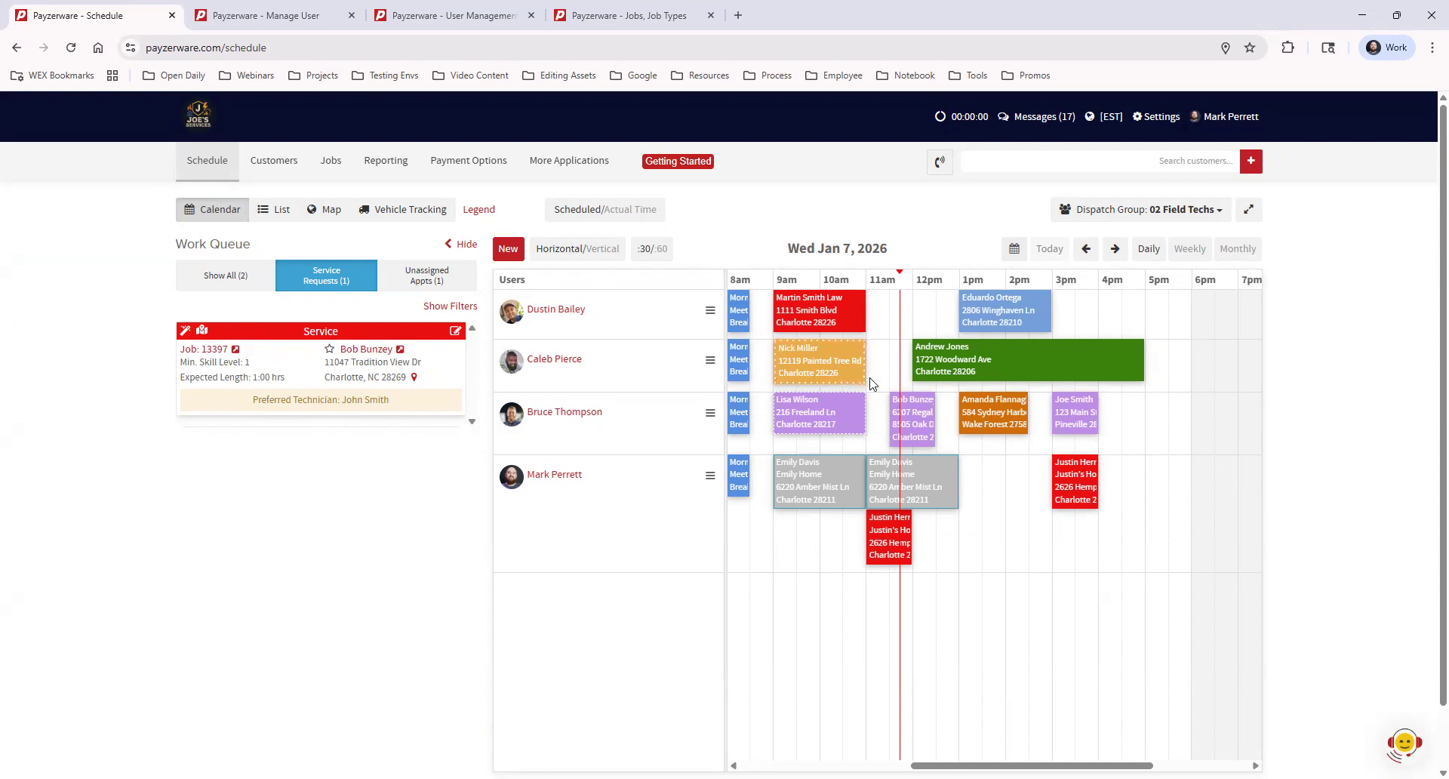
left_click(421, 277)
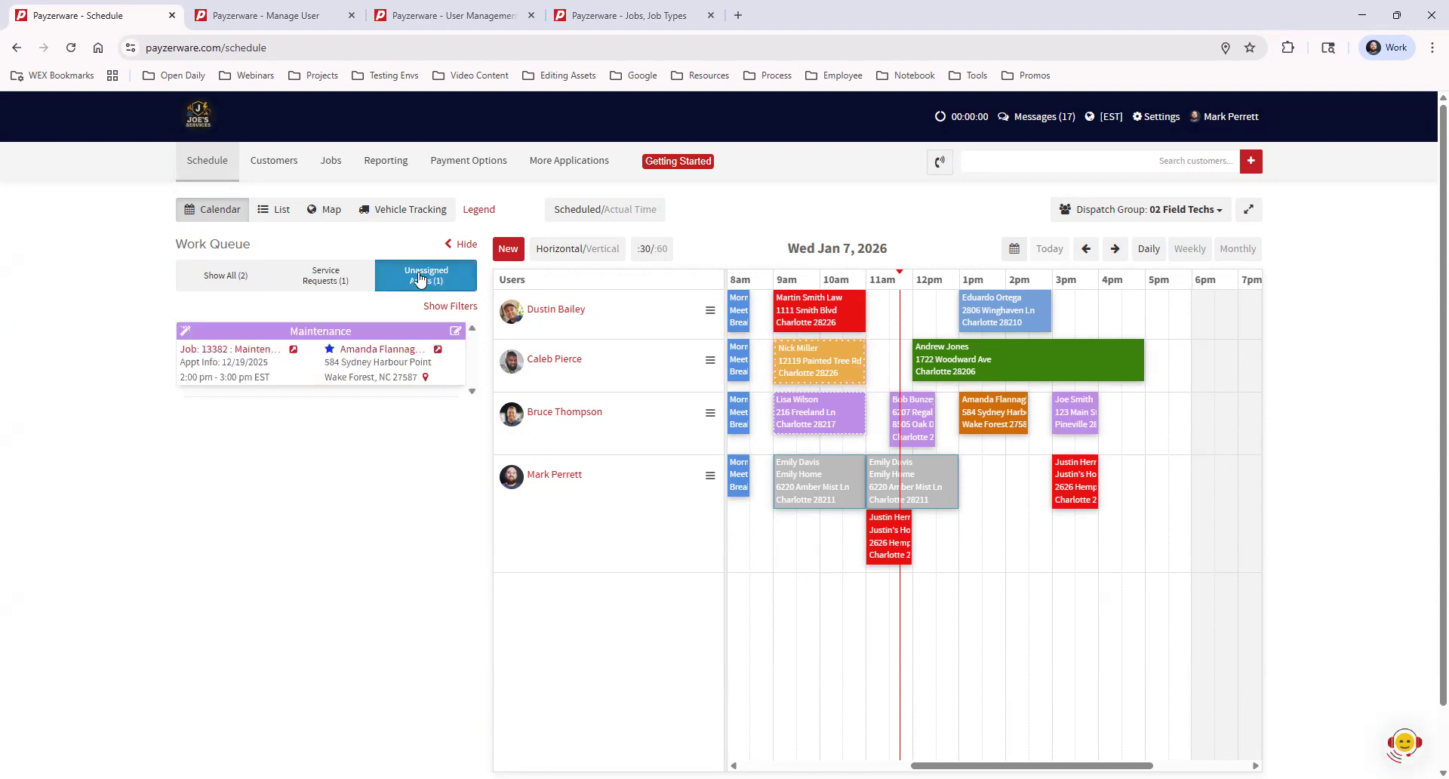
left_click(505, 251)
Create an assign-later appointment for the customer, trial-drag it to 5 pm, and discard the update
left_click(569, 237)
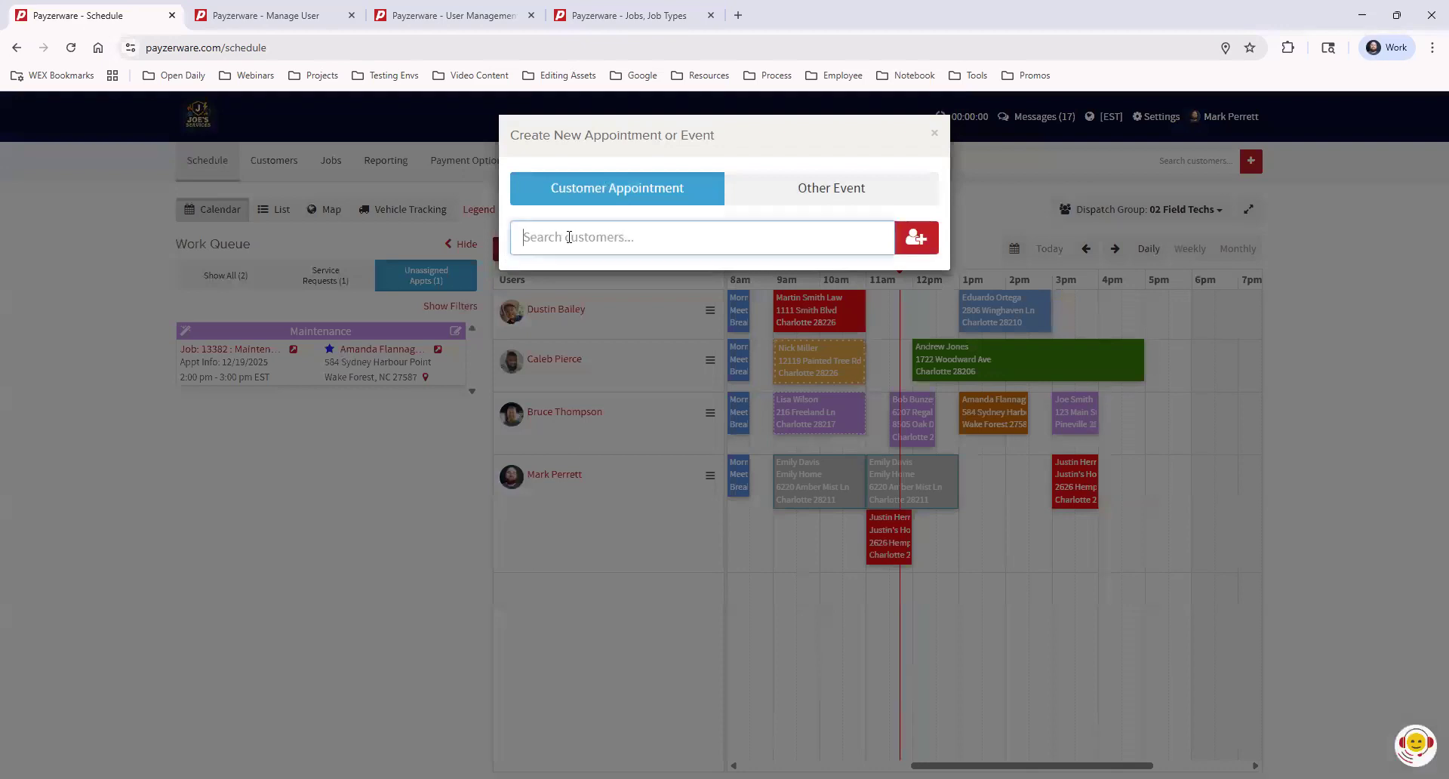
type("em")
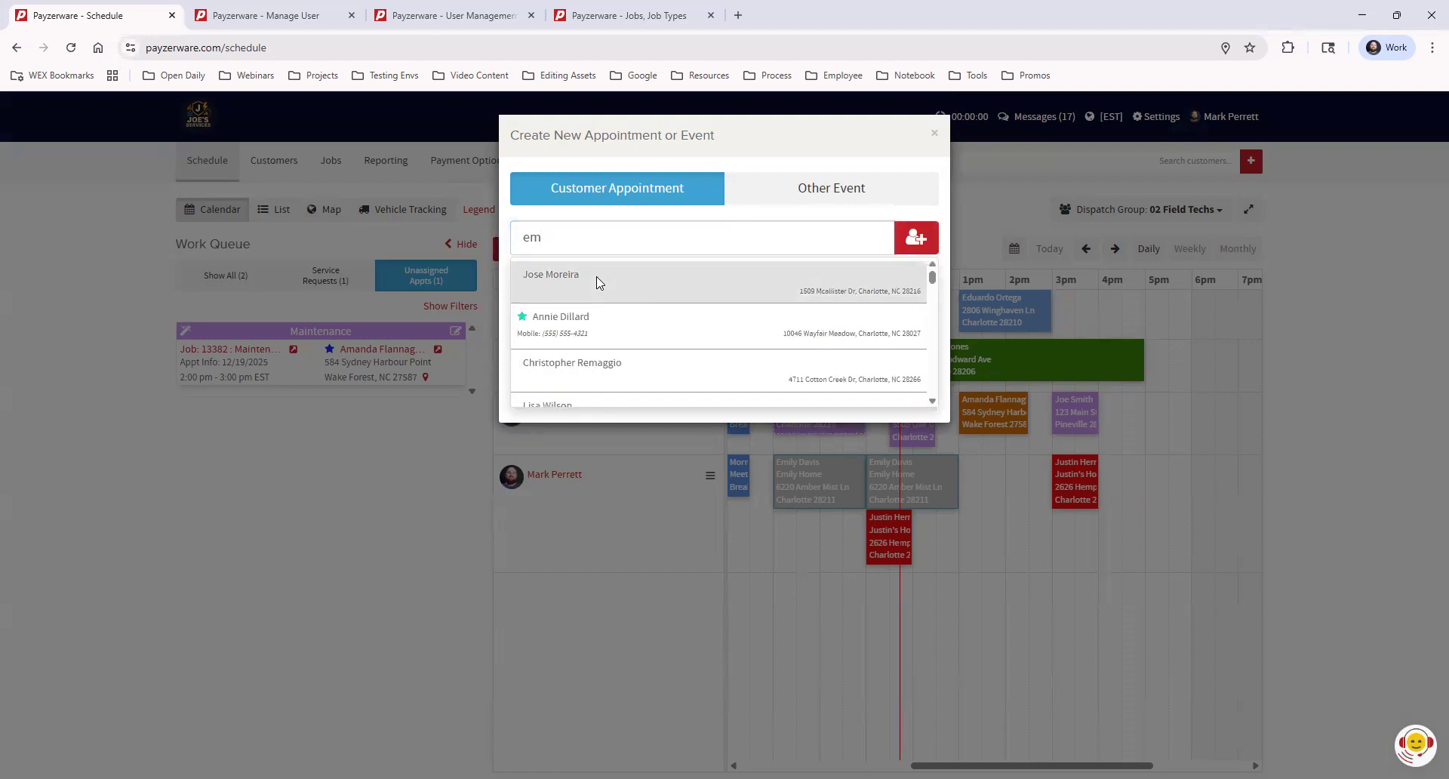
left_click(598, 283)
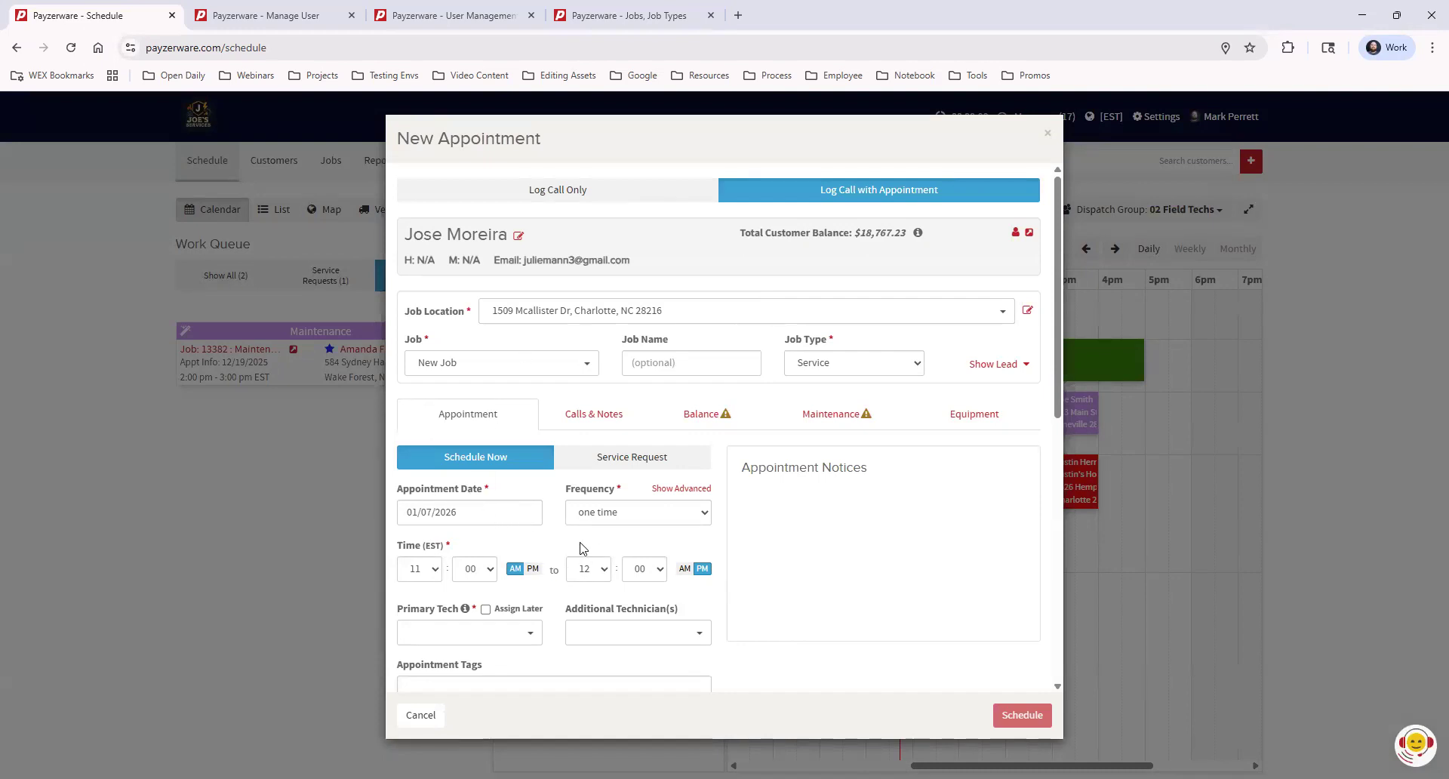
left_click(487, 610)
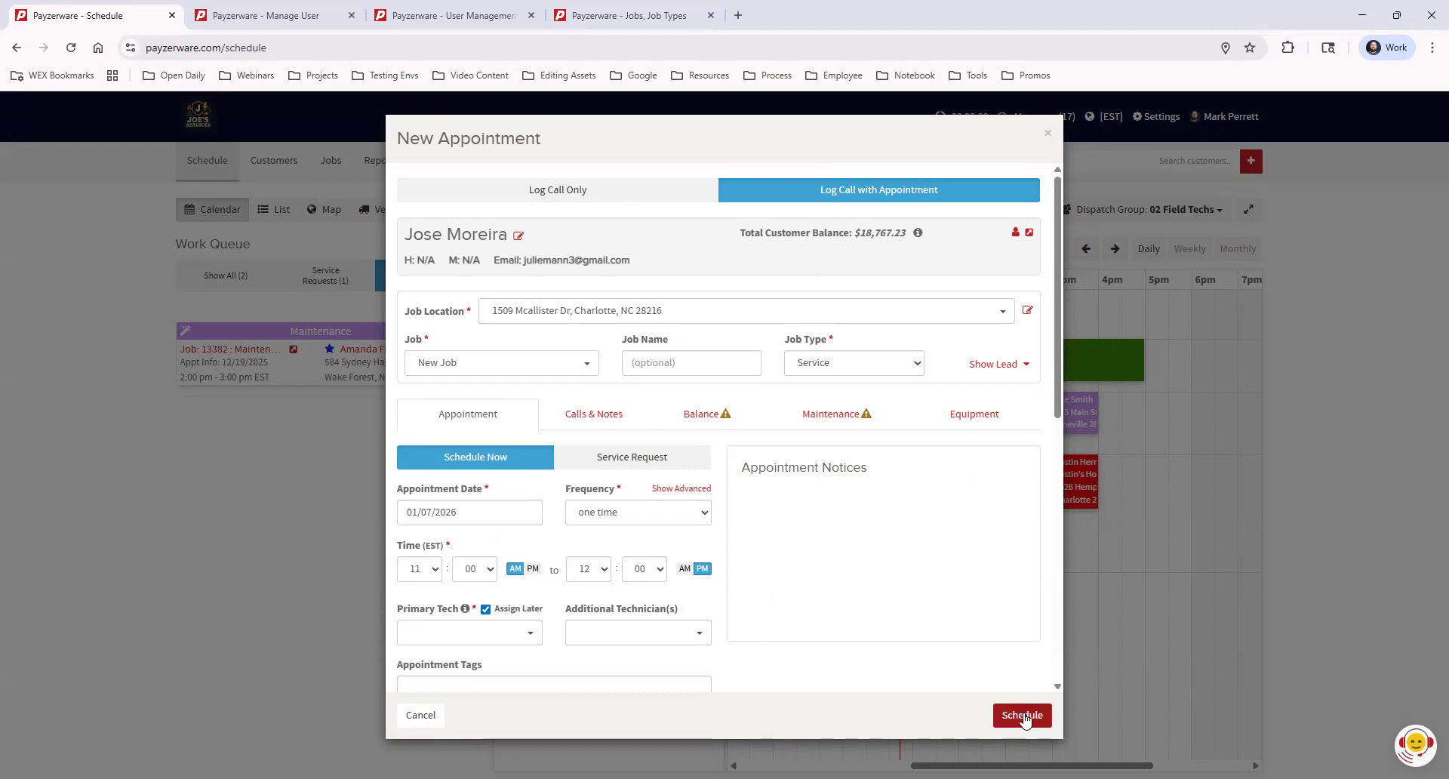
left_click(1023, 716)
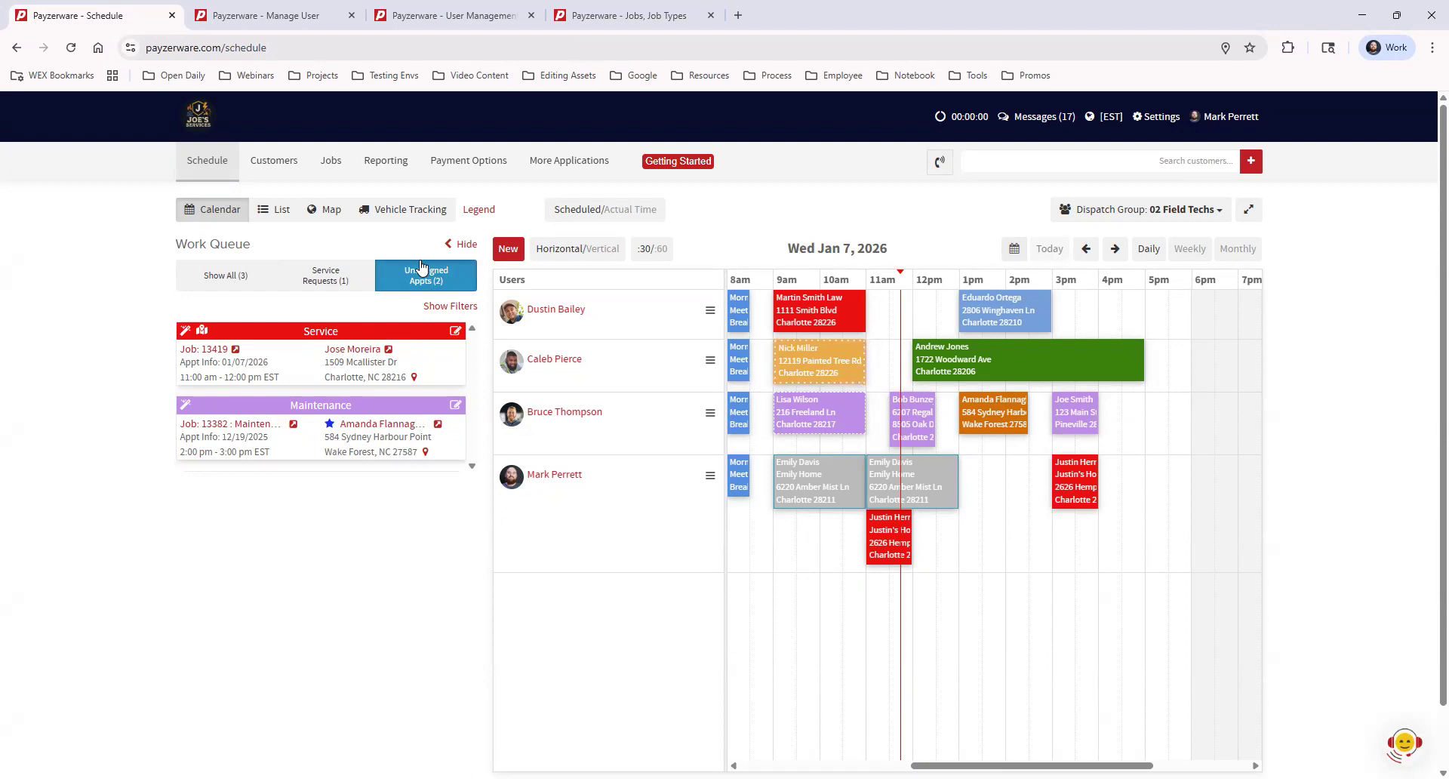
left_click_drag(338, 338, 1328, 445)
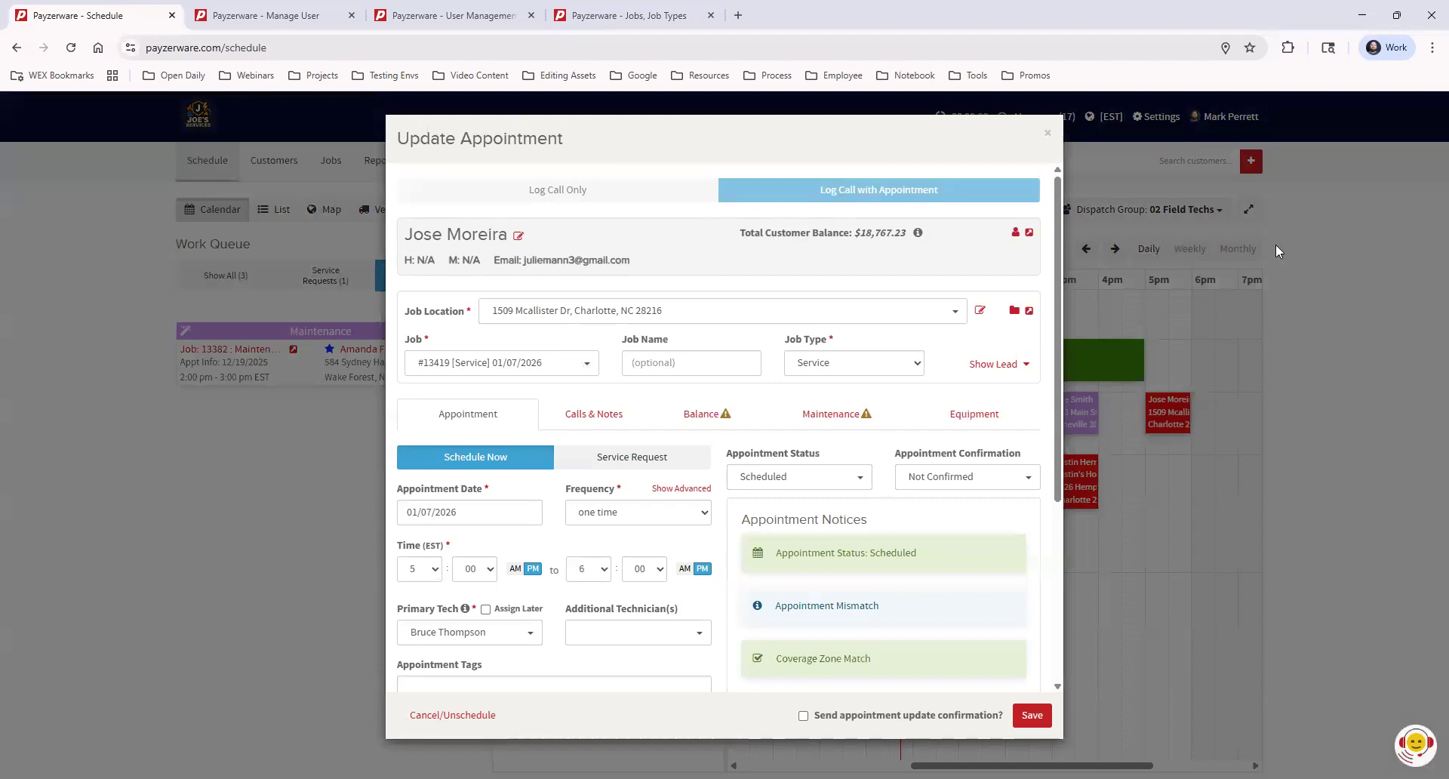
left_click(1048, 135)
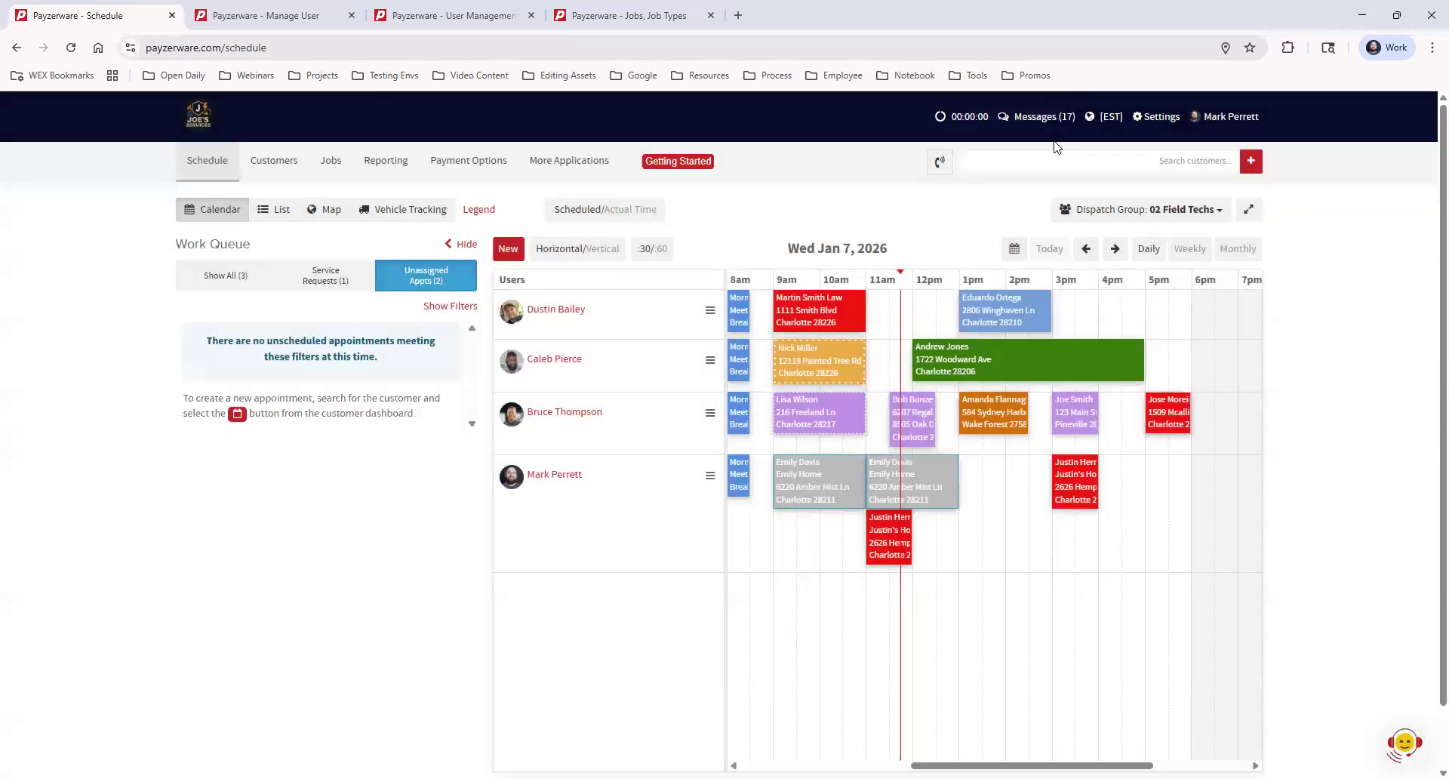